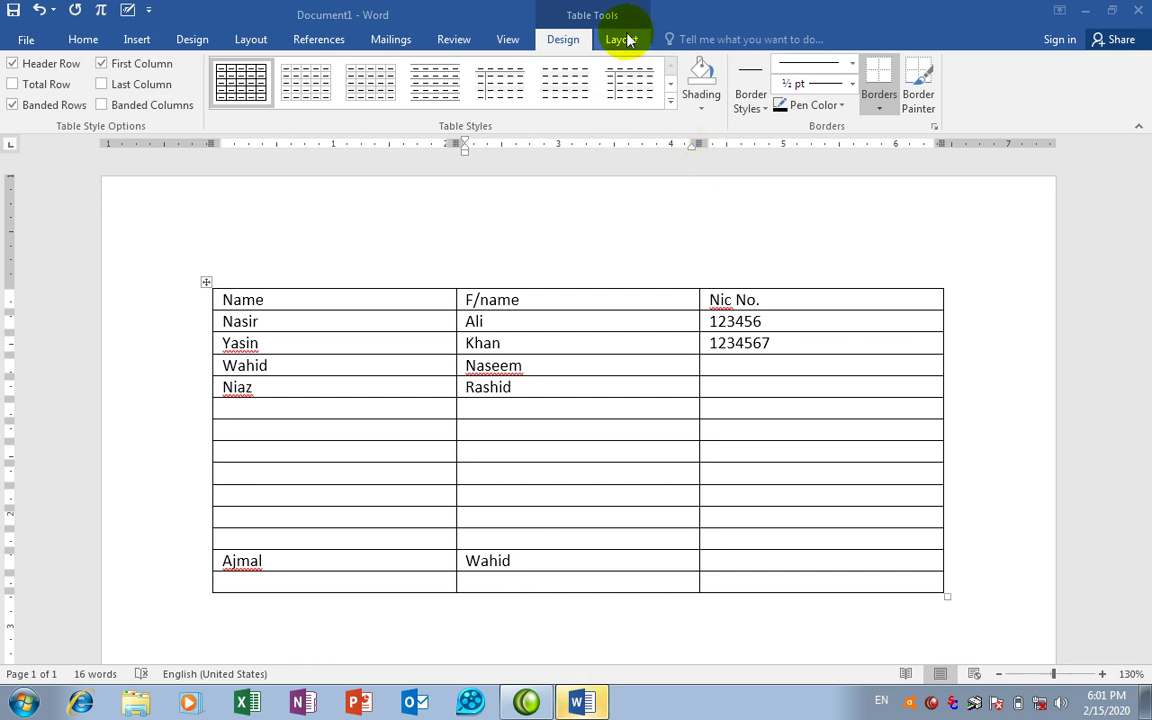
Step: Select the Name column and switch to the Home tab, opening and closing the Find list
click(262, 262)
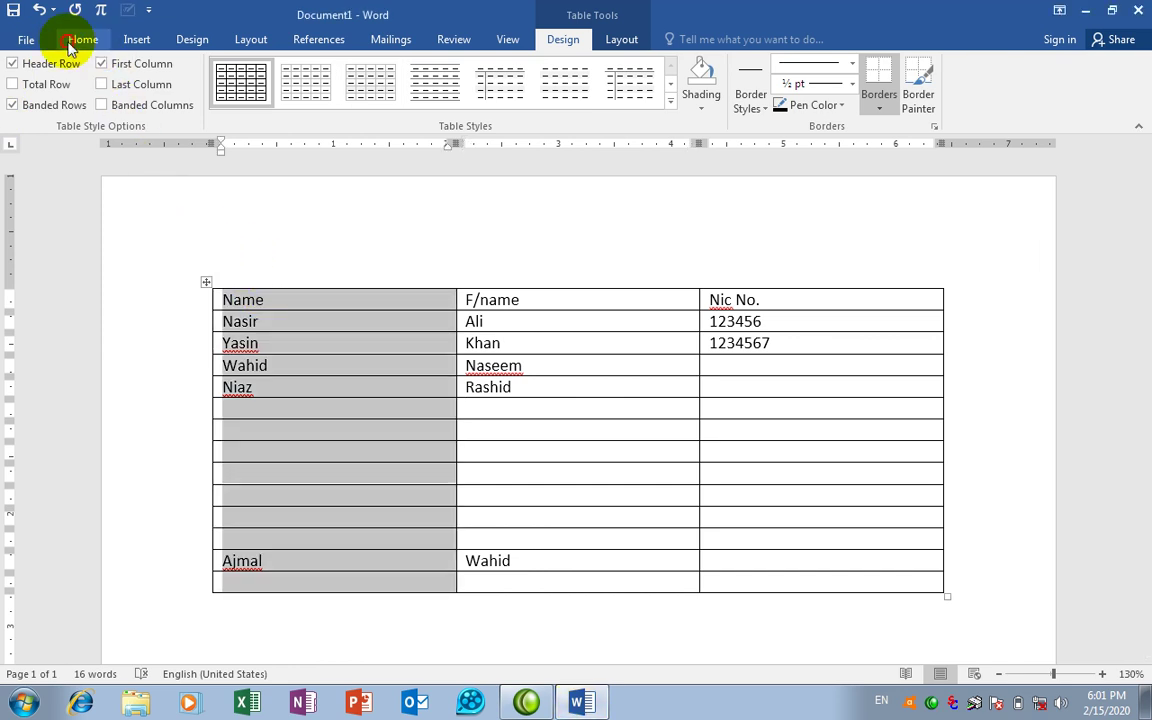
click(78, 39)
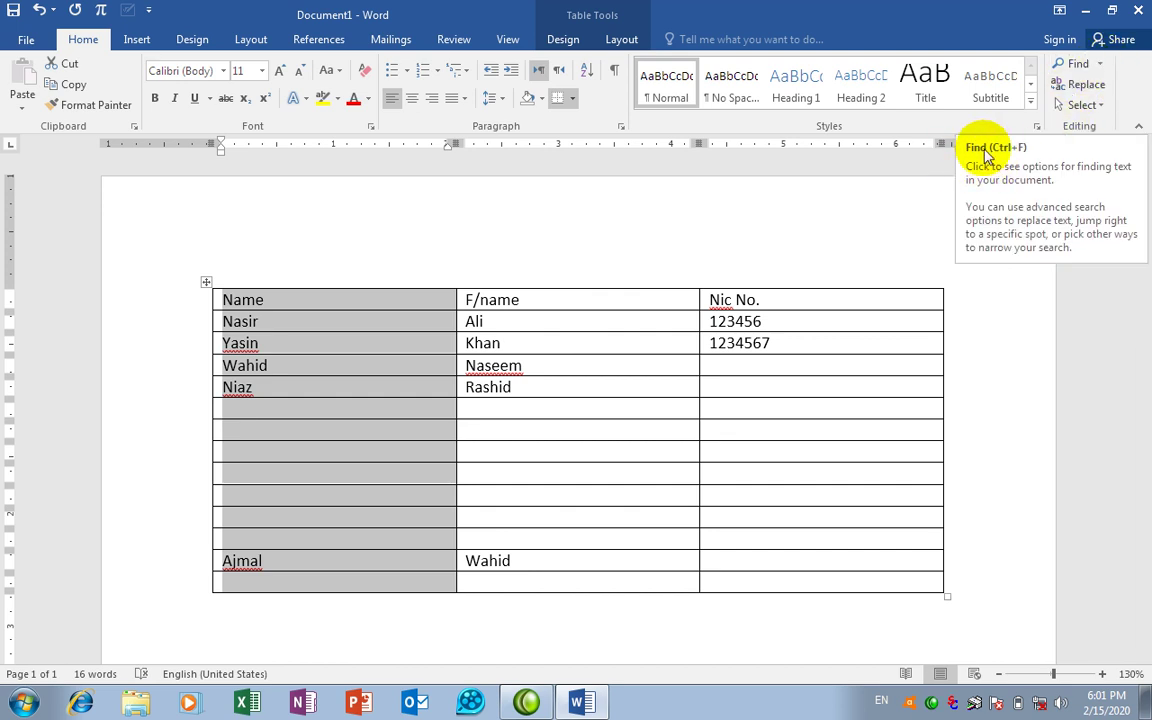
click(1097, 65)
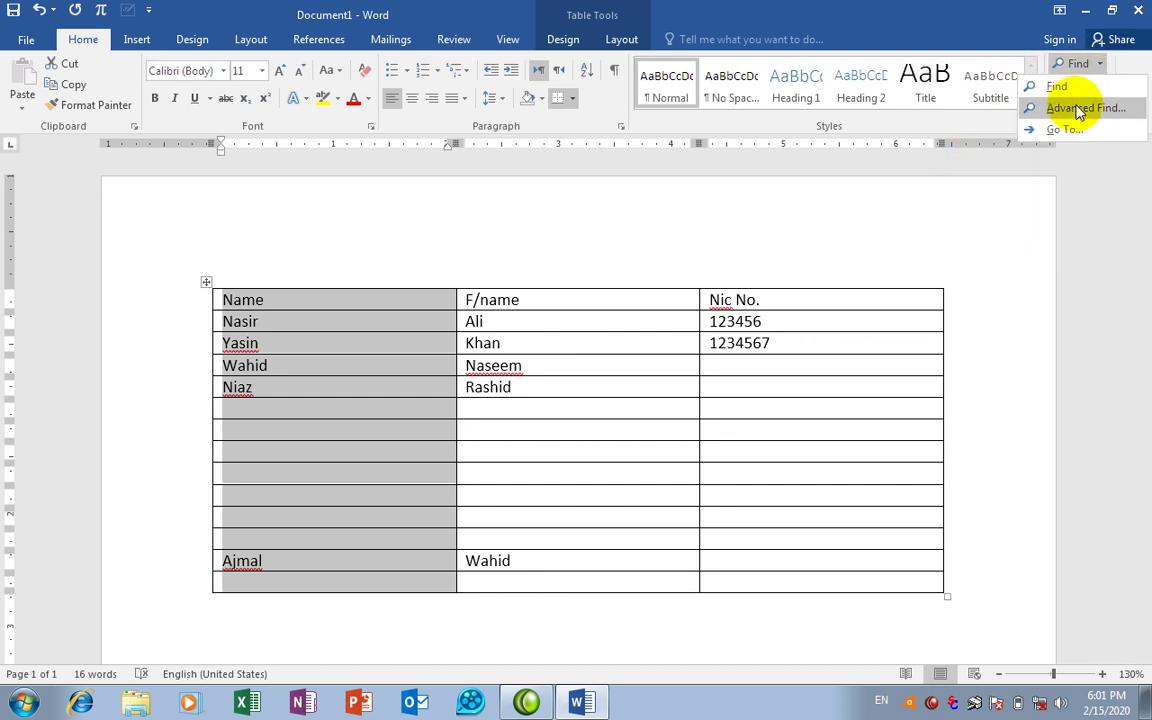
click(1021, 247)
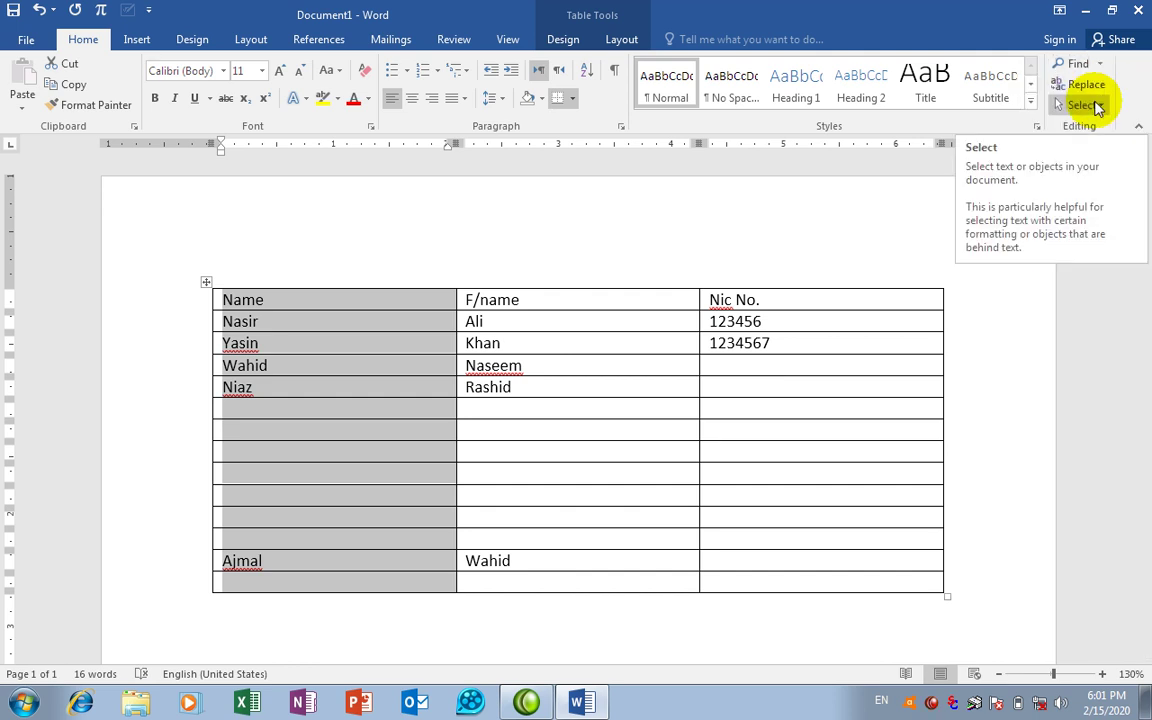
Step: Select the header row, zoom in, and make the header text bold and centred
click(494, 342)
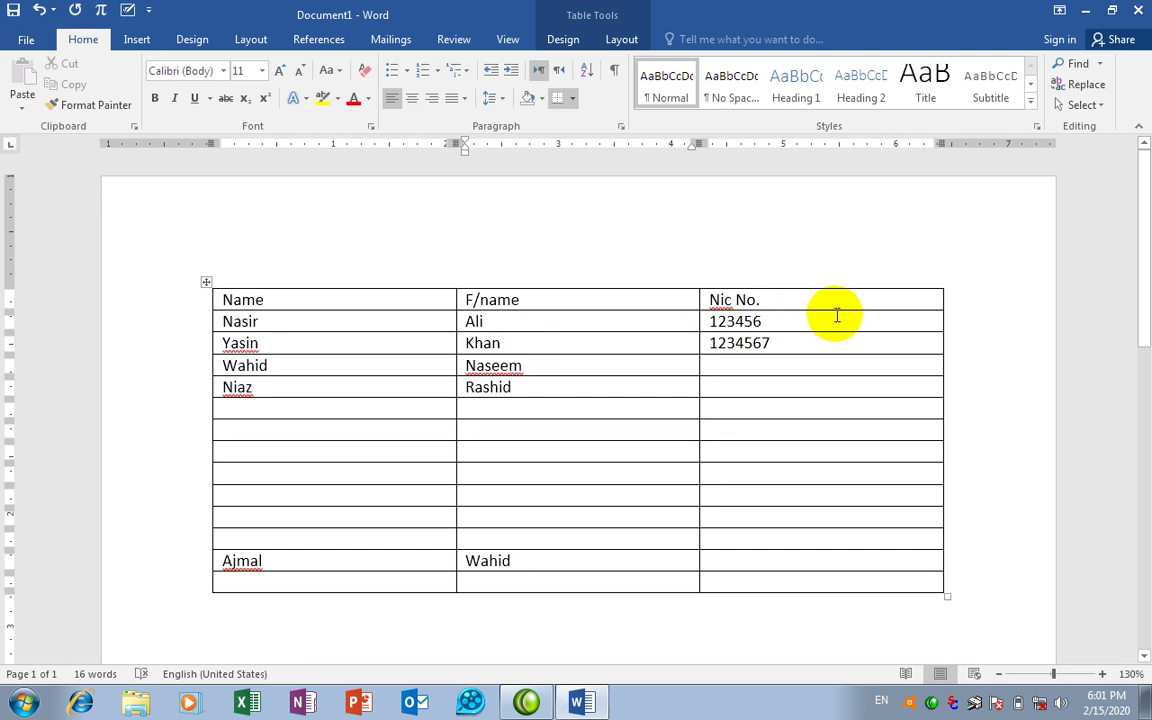
drag(856, 293, 247, 290)
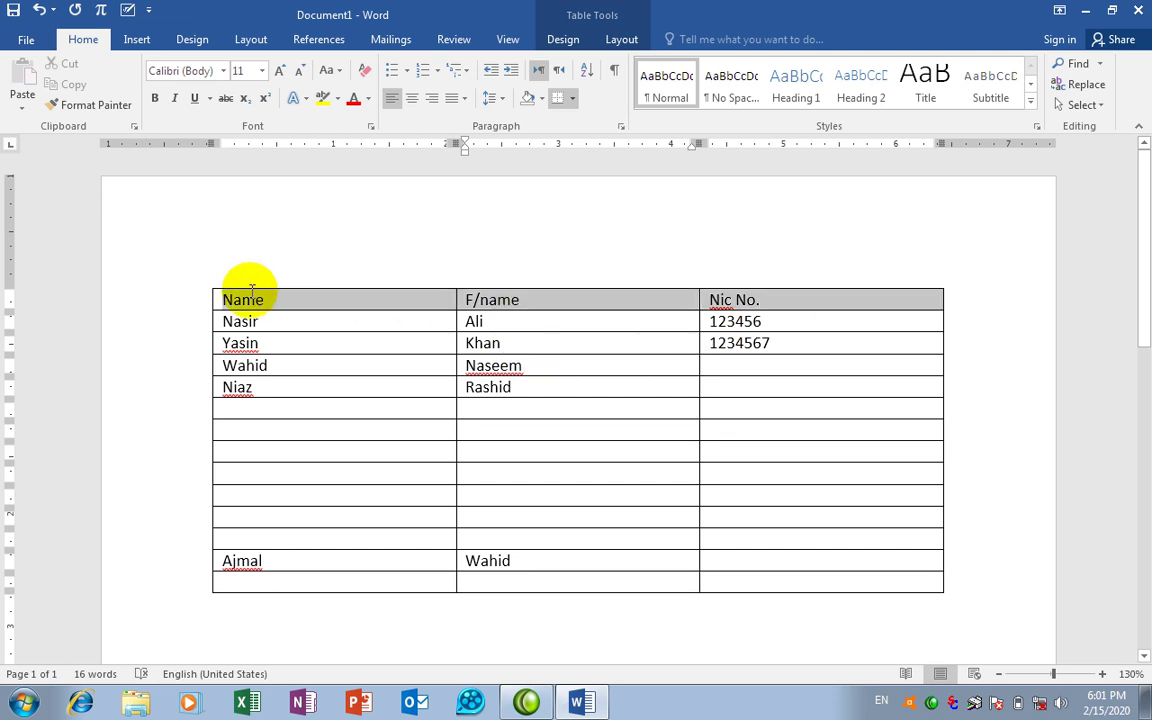
click(1102, 674)
click(1102, 674)
click(1102, 674)
click(1102, 674)
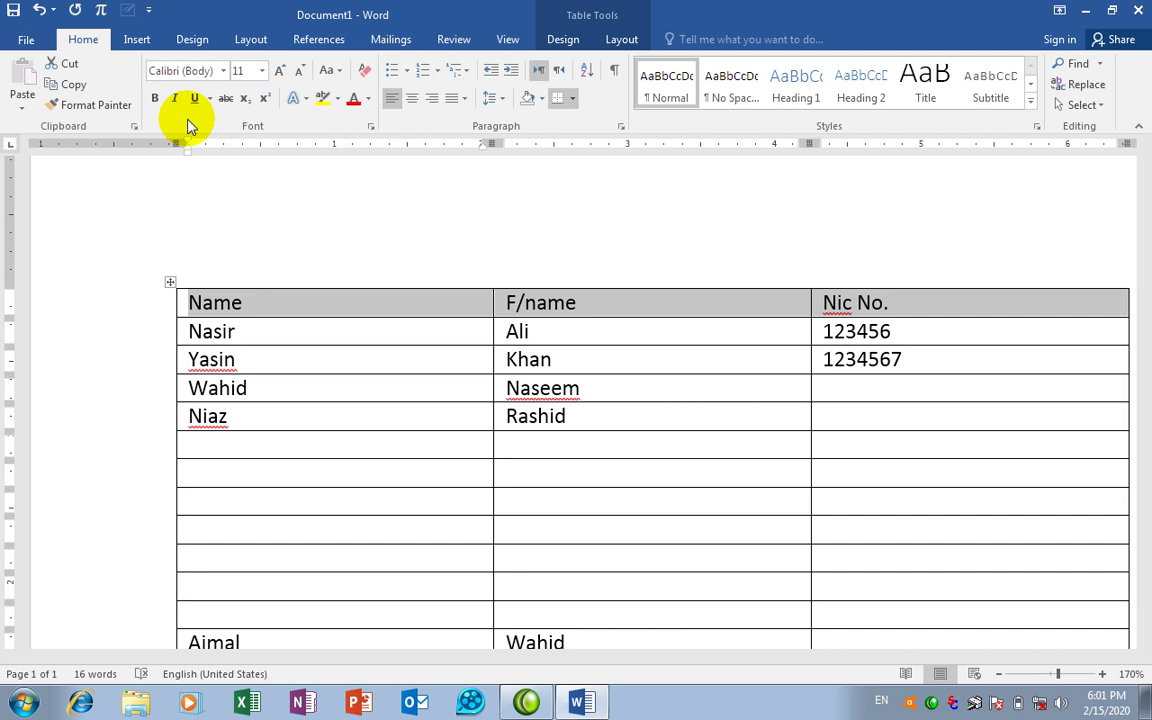
click(158, 100)
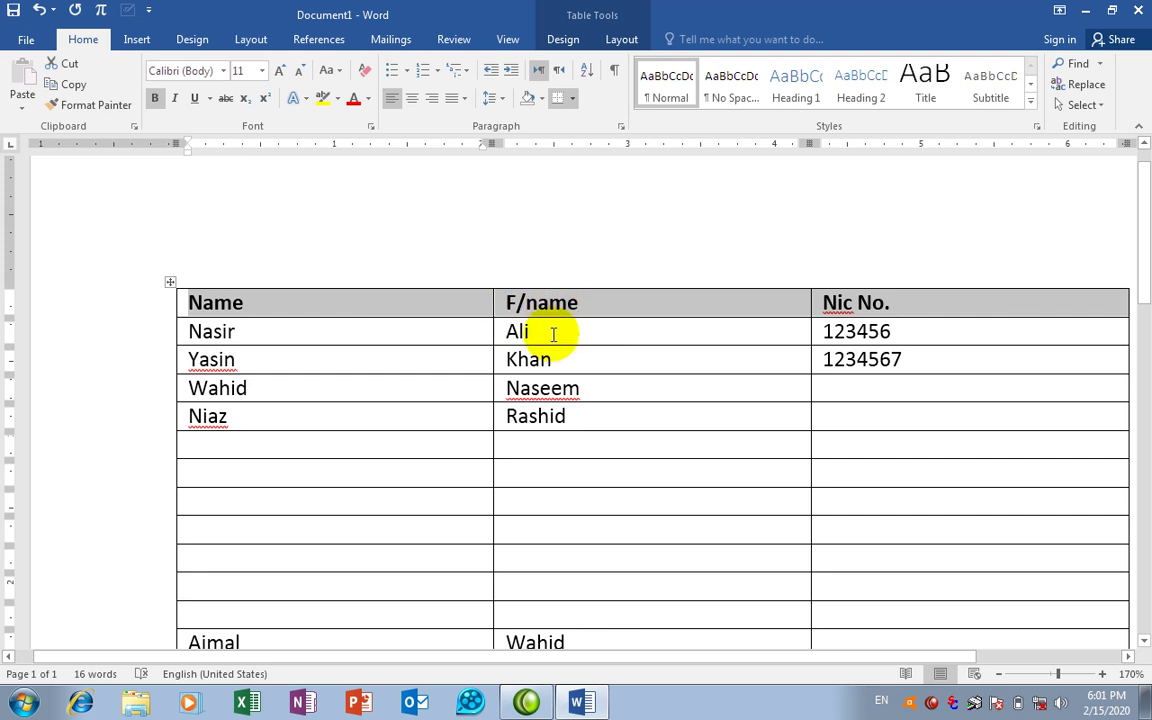
key(ctrl+e)
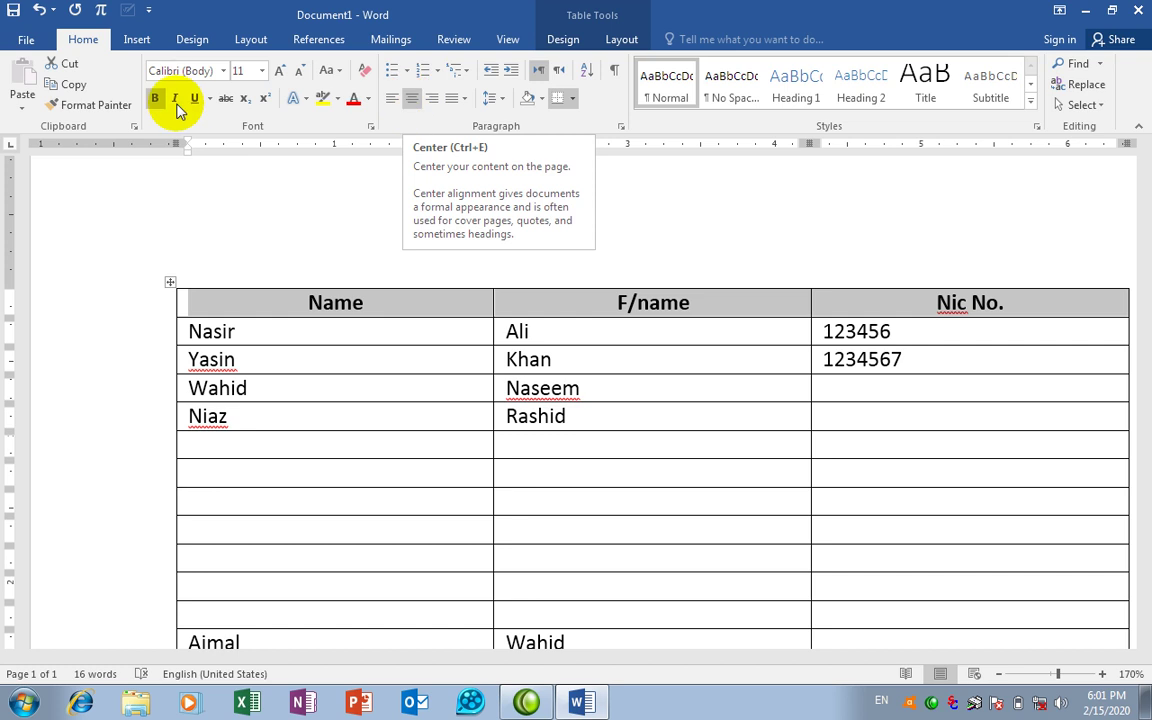
Step: Colour the header text green, leaving it without any highlight colour
click(368, 99)
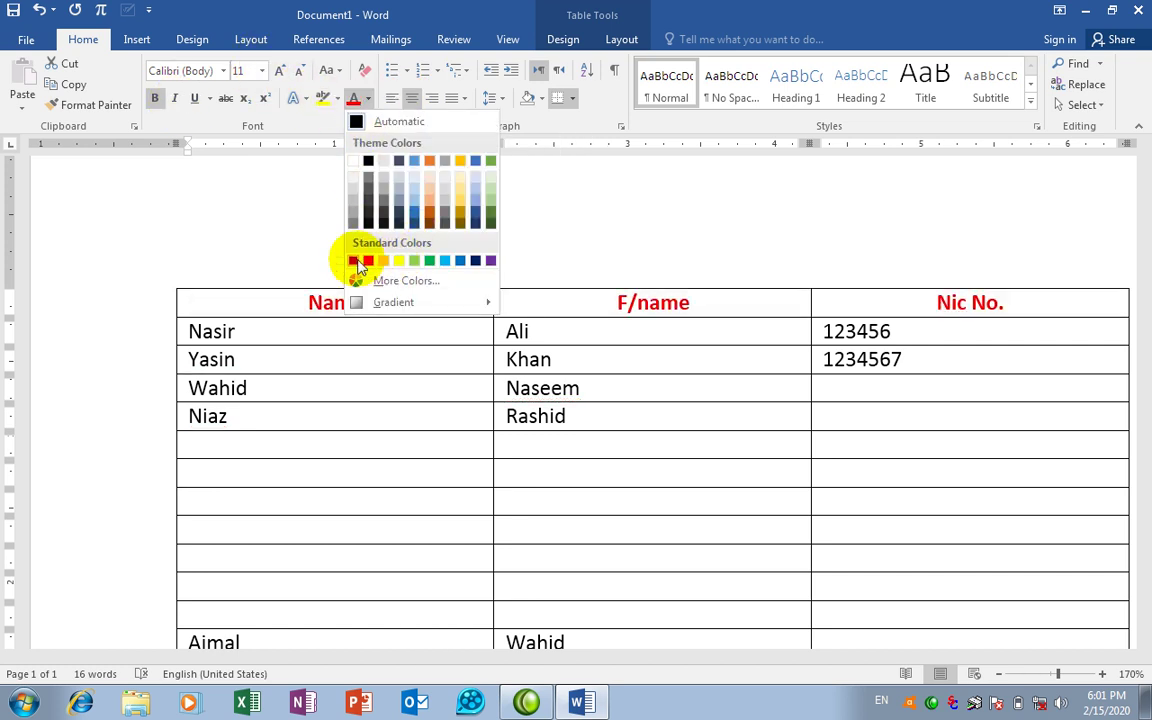
click(430, 262)
click(447, 393)
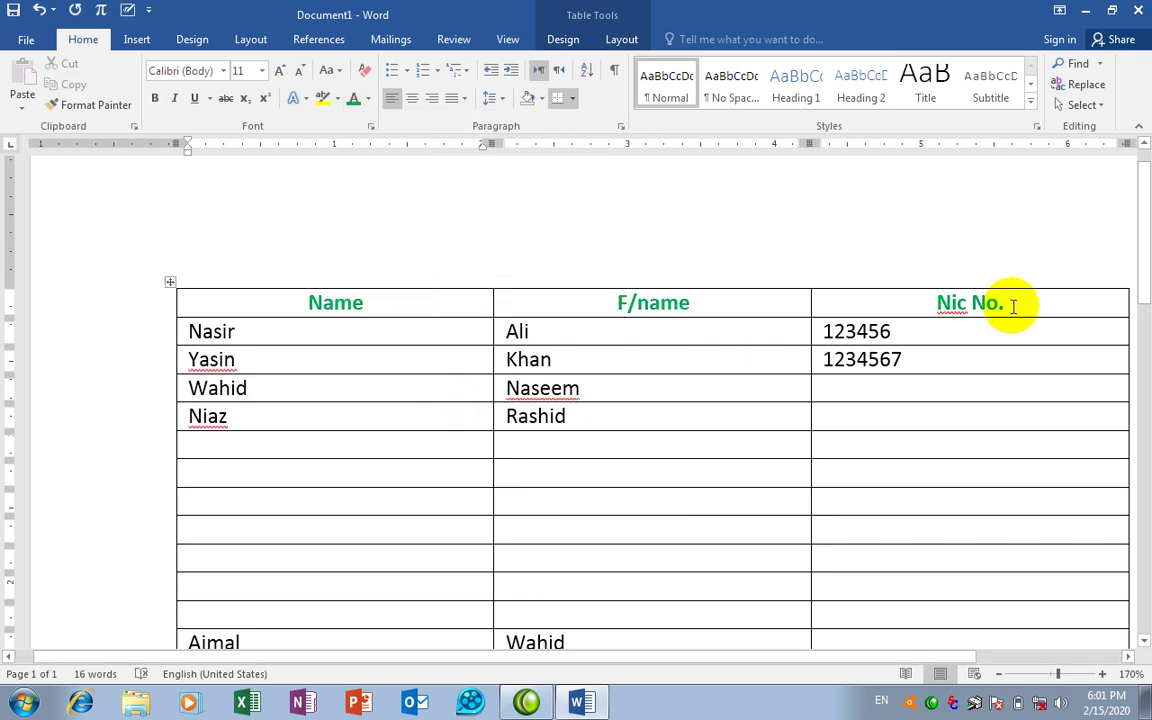
click(1058, 305)
drag(1058, 305, 334, 275)
click(336, 99)
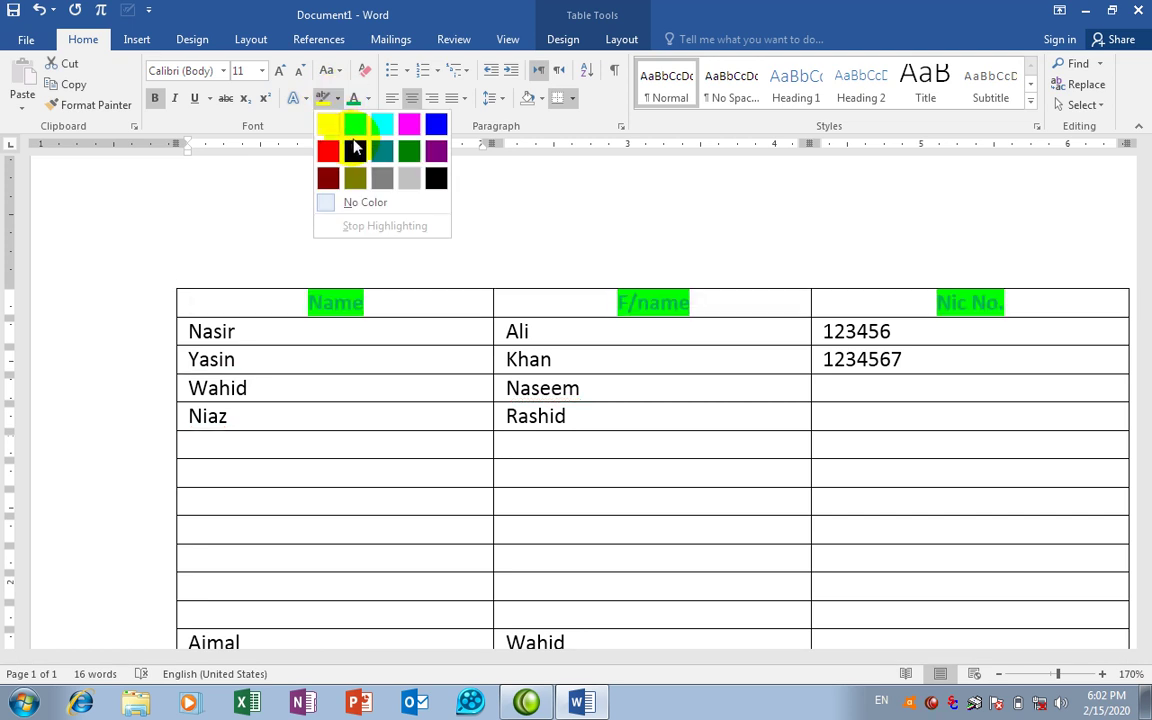
click(264, 177)
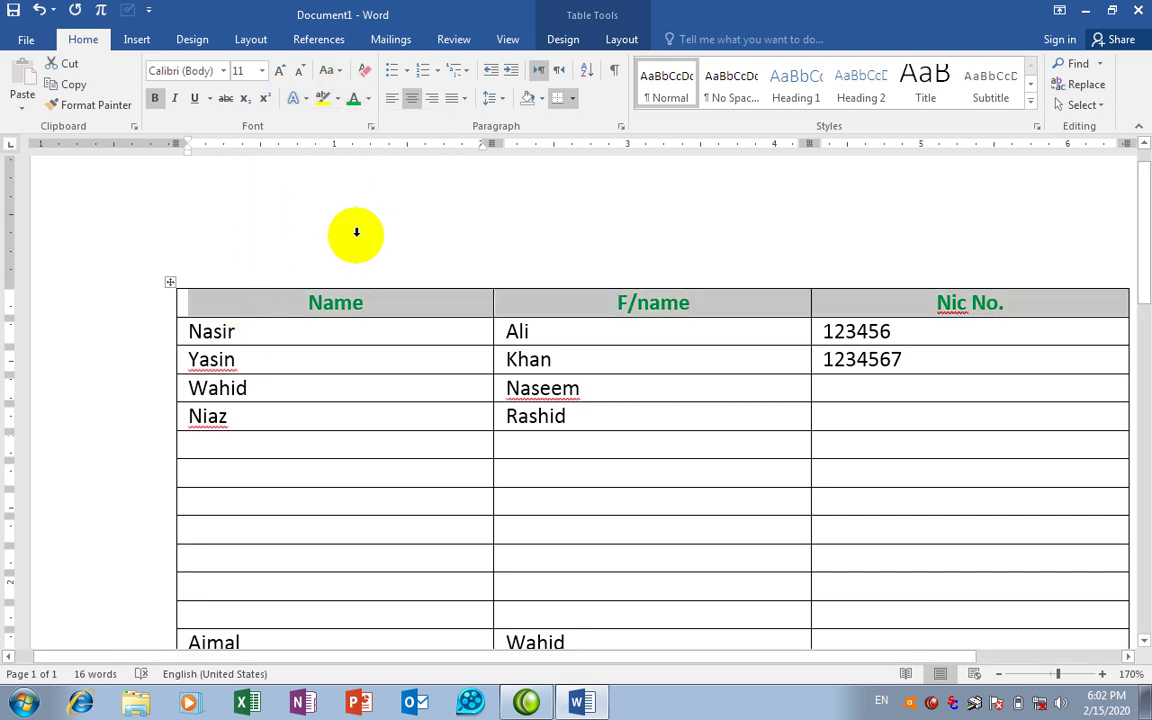
Step: Apply a green grid table style, then replace it with the first grey banded style
click(572, 42)
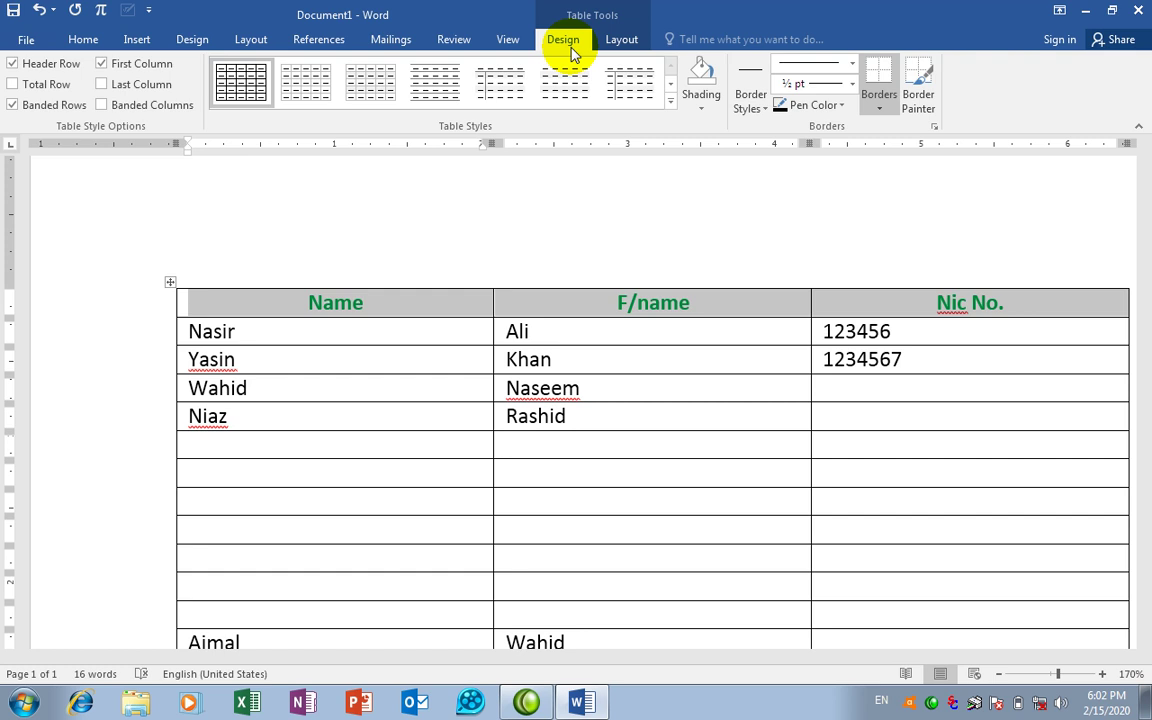
click(671, 104)
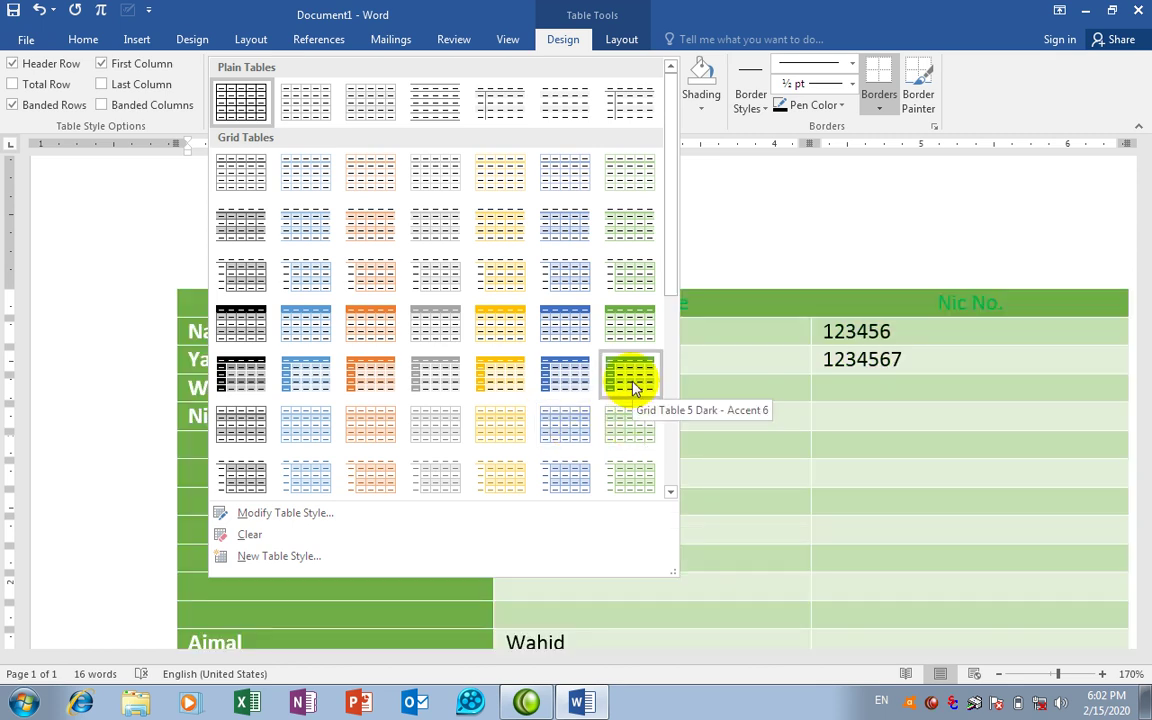
click(623, 428)
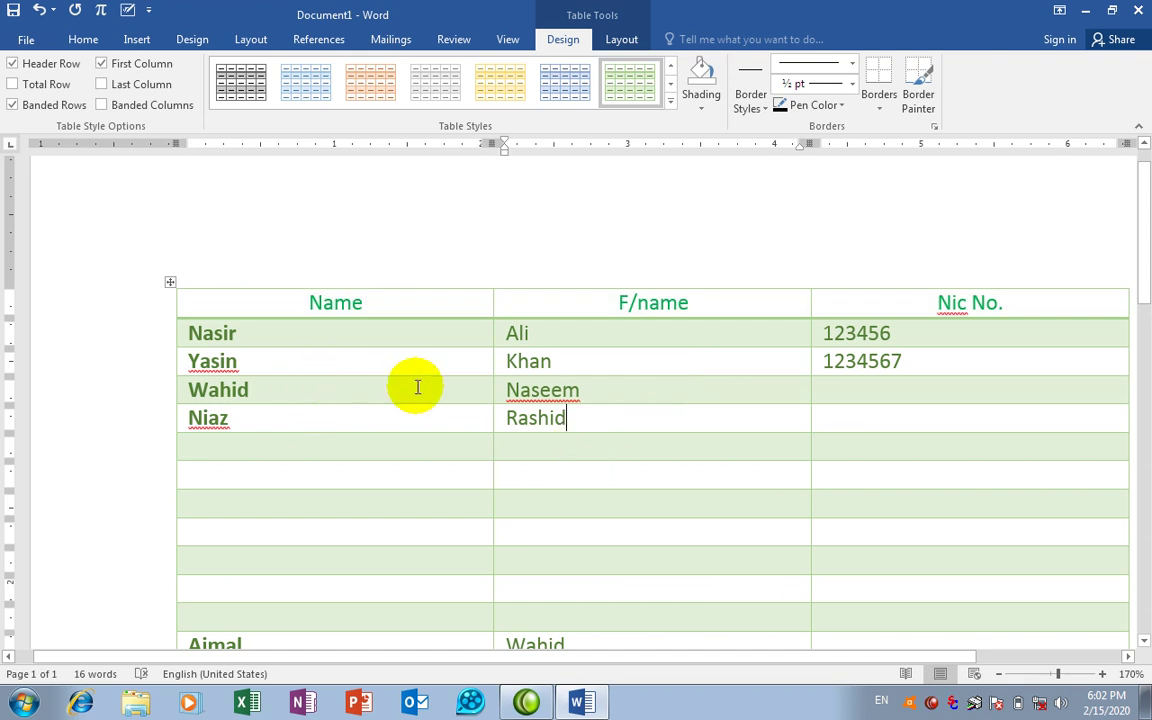
click(248, 88)
click(372, 366)
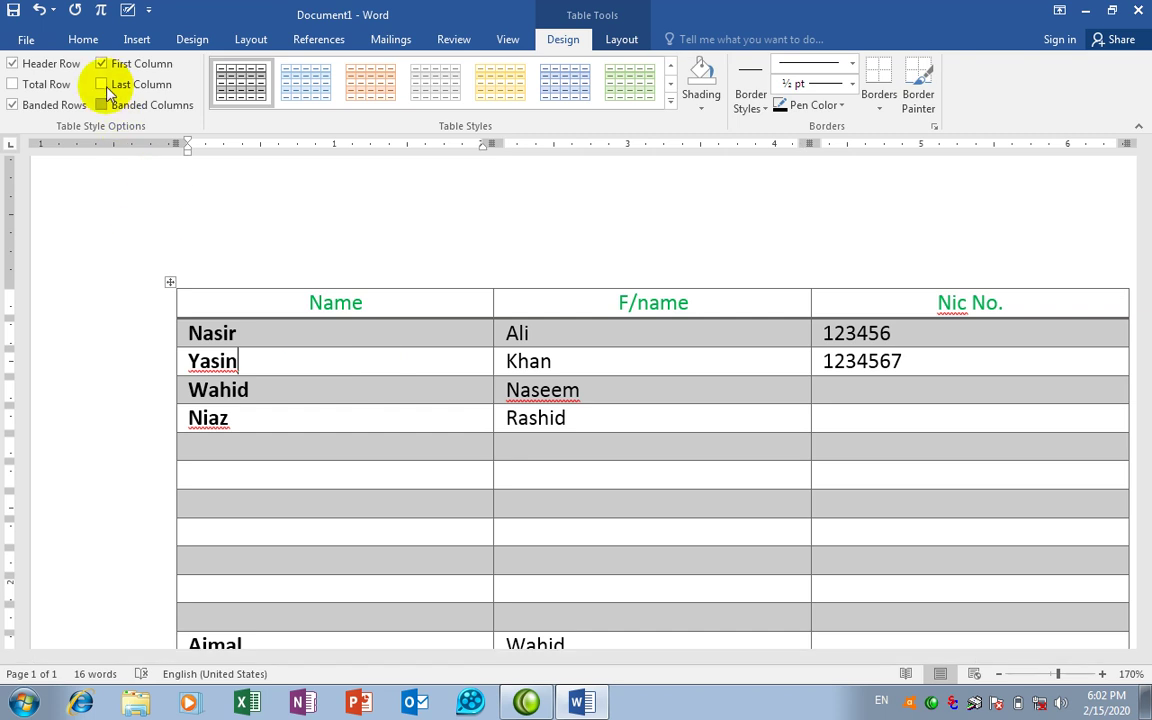
click(76, 40)
scroll(470, 386, up, 1)
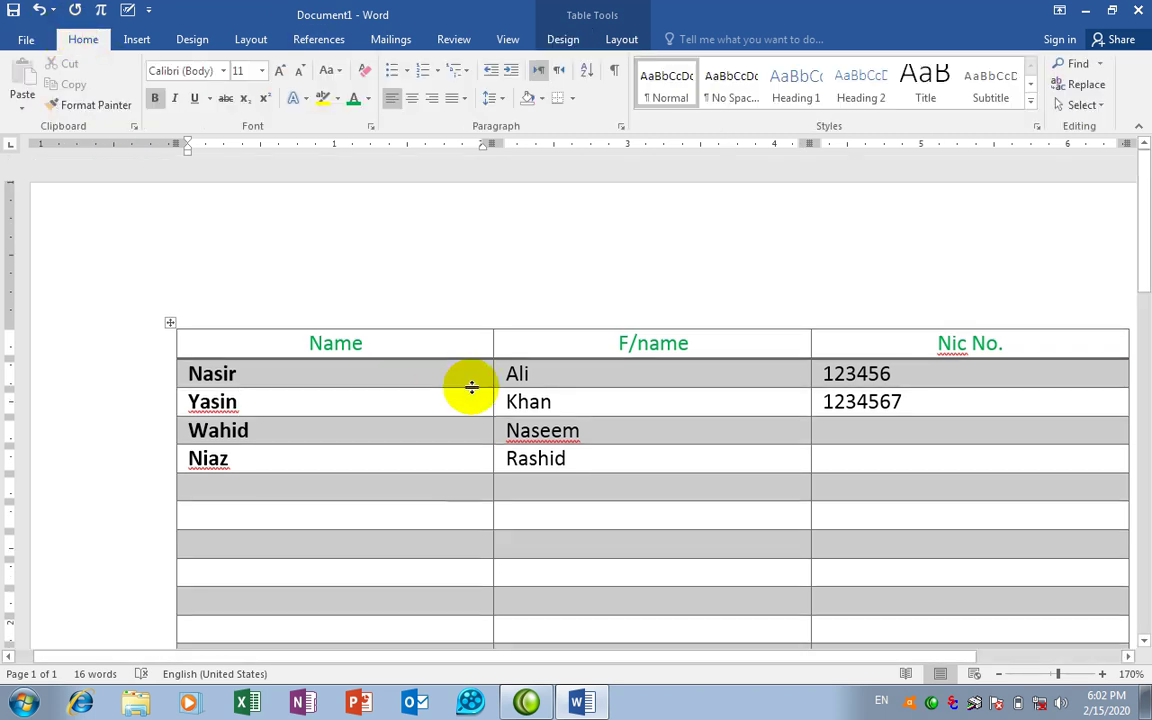
Step: Search the document for 'yasin' in the Navigation pane, then clear the search text
click(1078, 66)
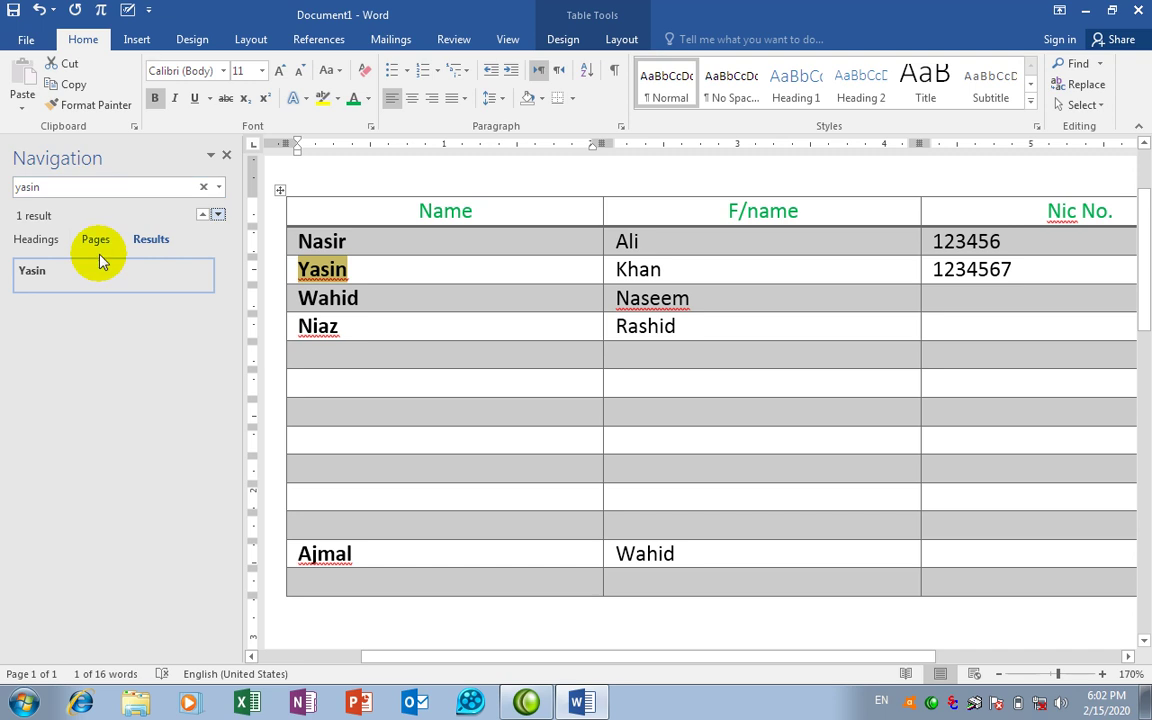
click(367, 277)
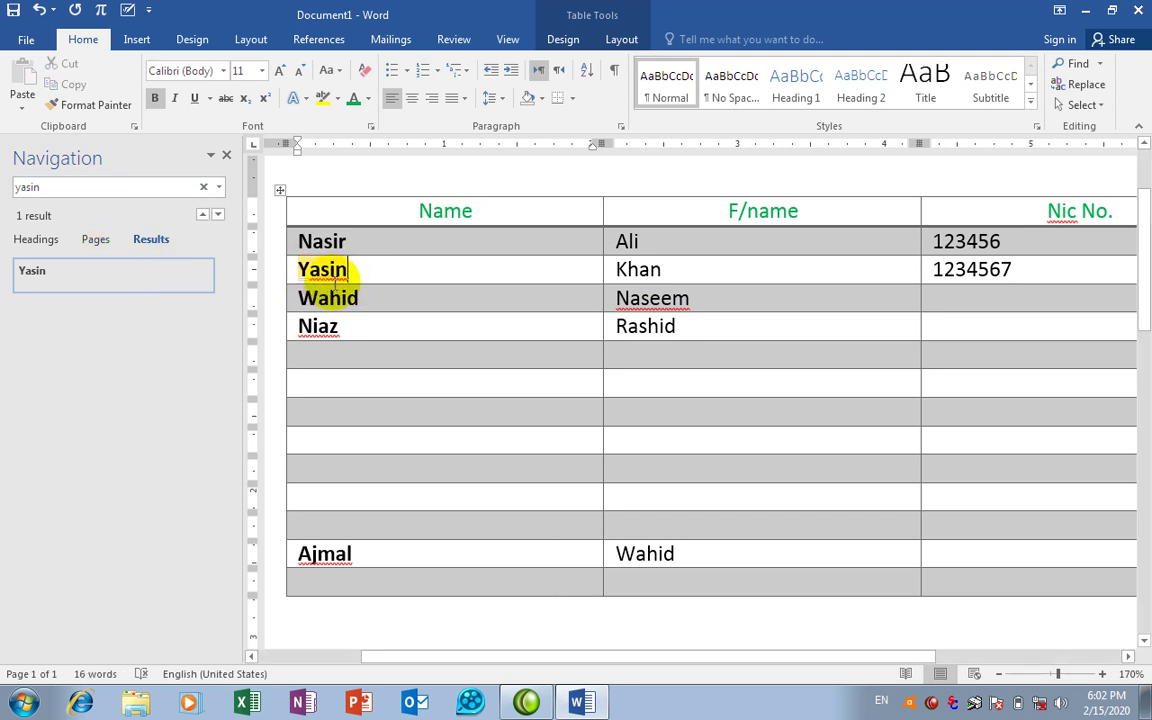
click(14, 186)
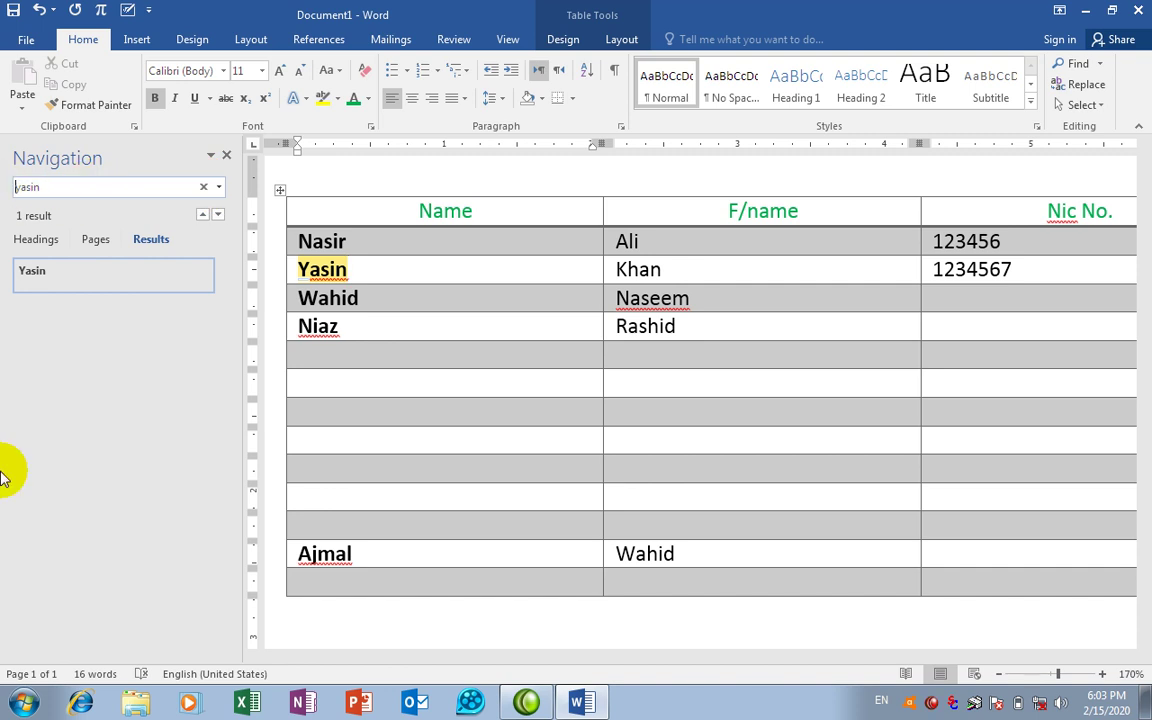
click(47, 186)
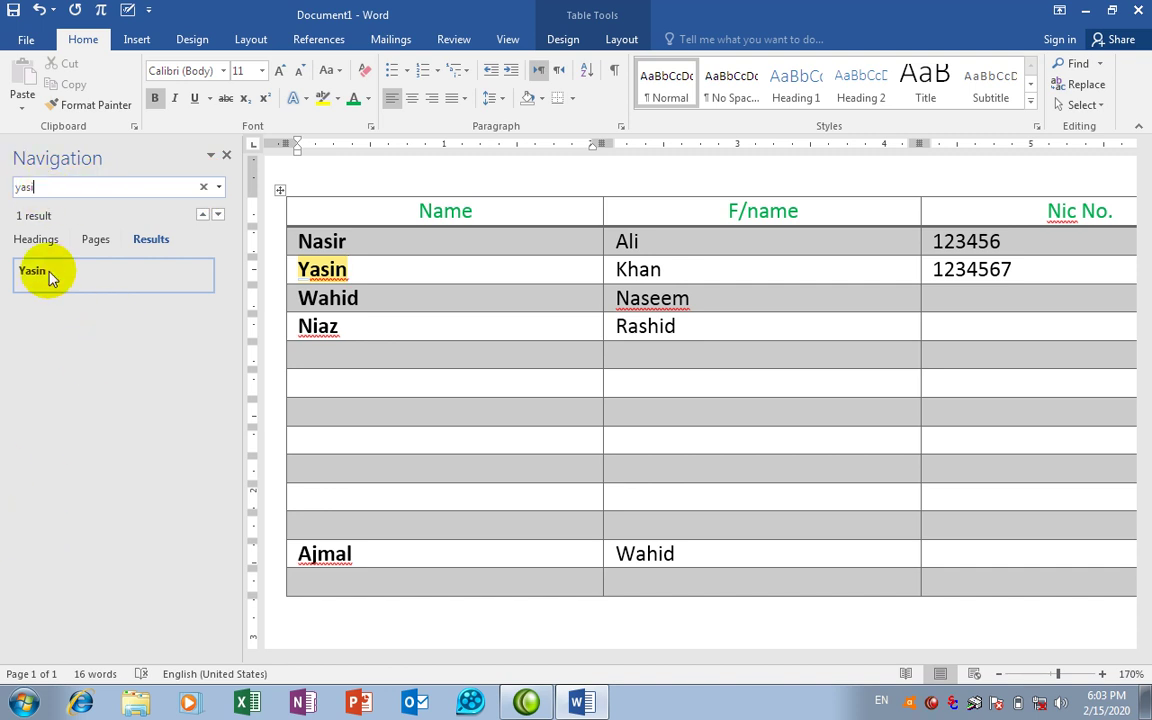
key(BackSpace)
key(BackSpace)
key(BackSpace)
key(BackSpace)
key(BackSpace)
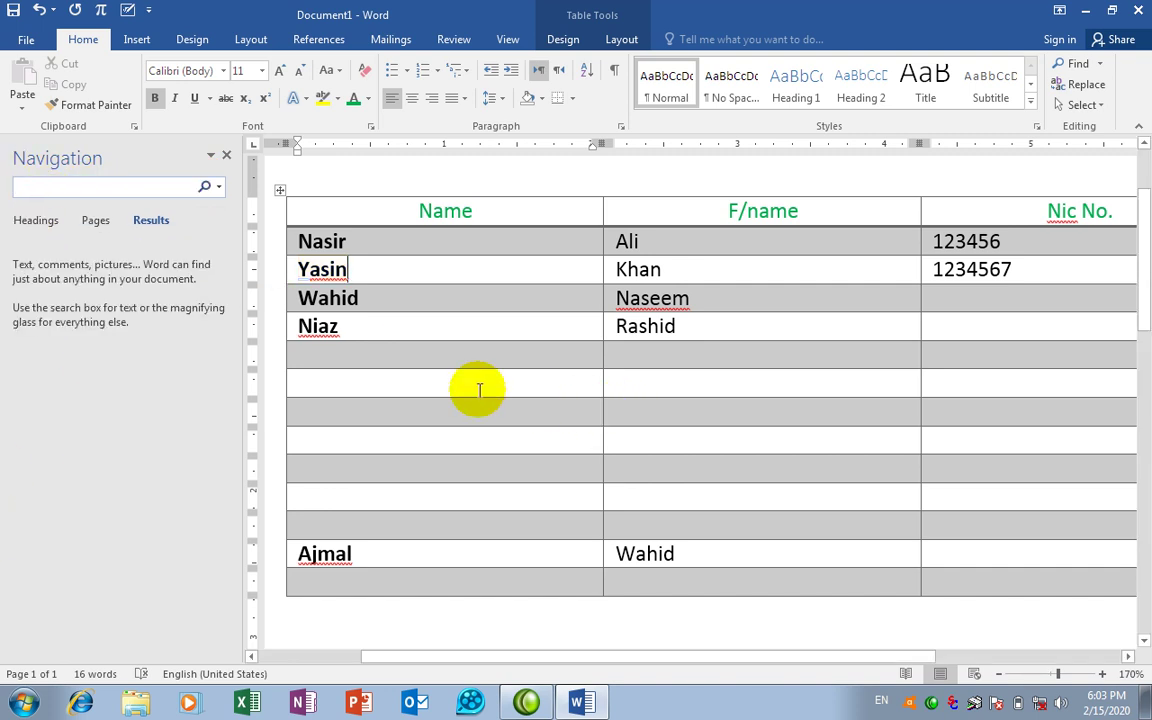
Step: Close the search pane and drag the table further down the page
click(226, 155)
scroll(52, 188, up, 3)
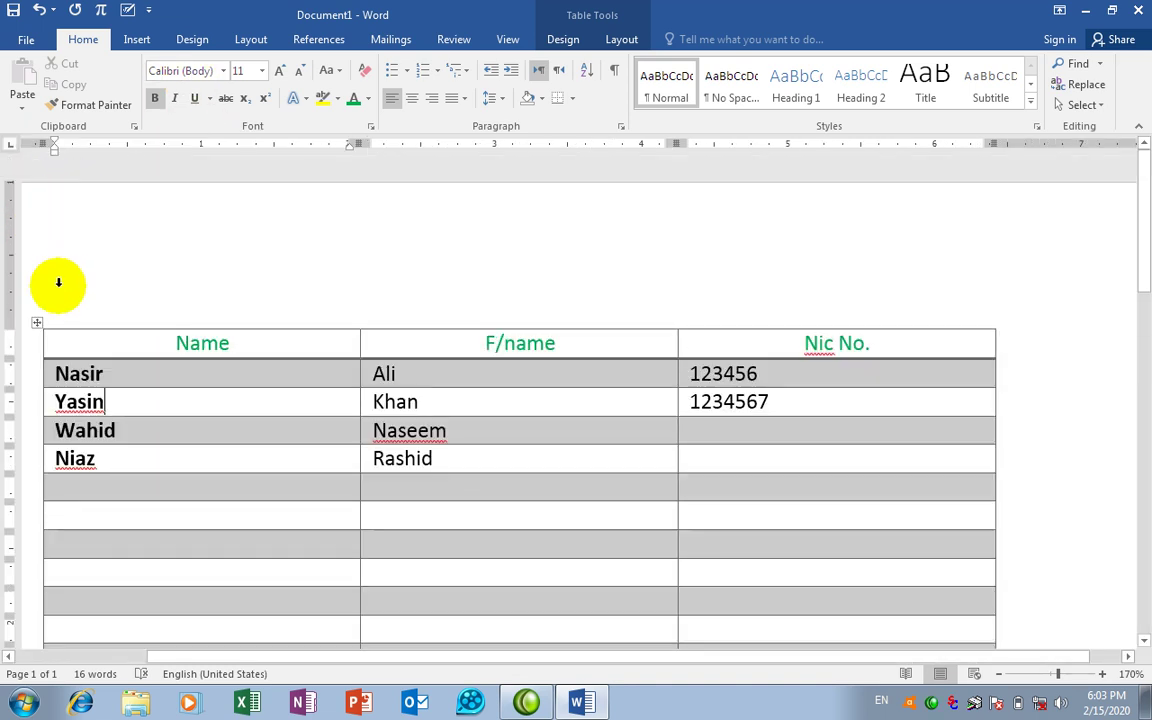
drag(37, 323, 80, 635)
Step: Put the caret on the blank line above the table and open then close Advanced Find
scroll(356, 504, up, 5)
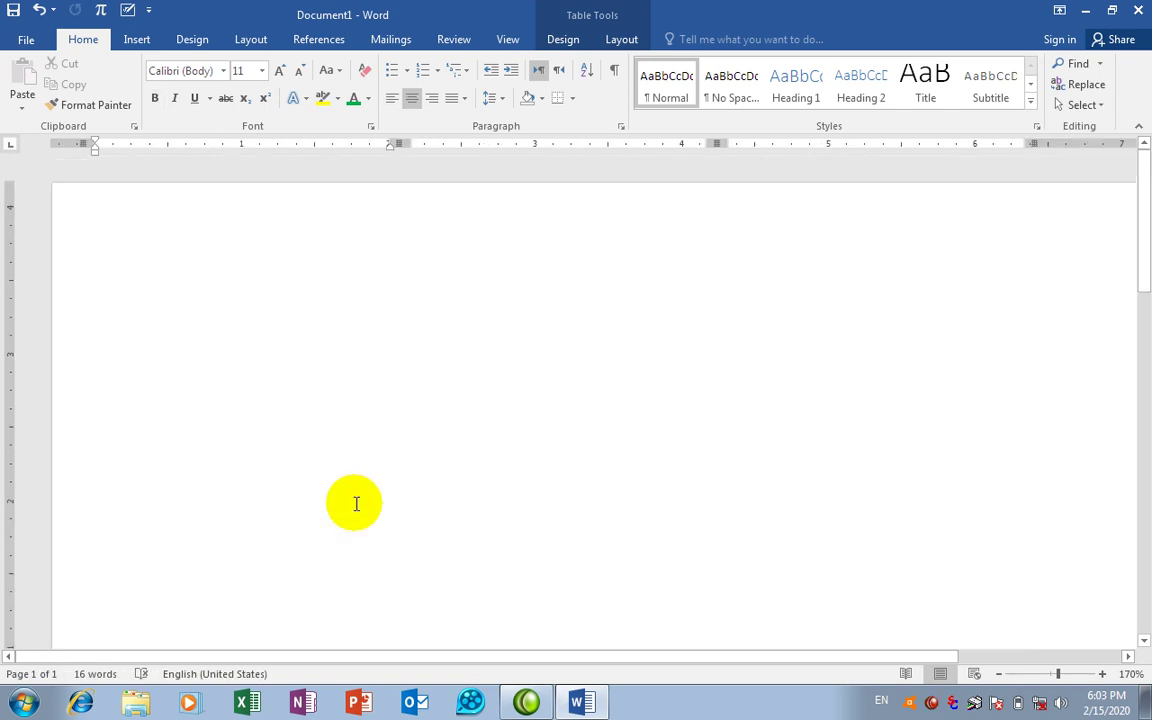
click(340, 225)
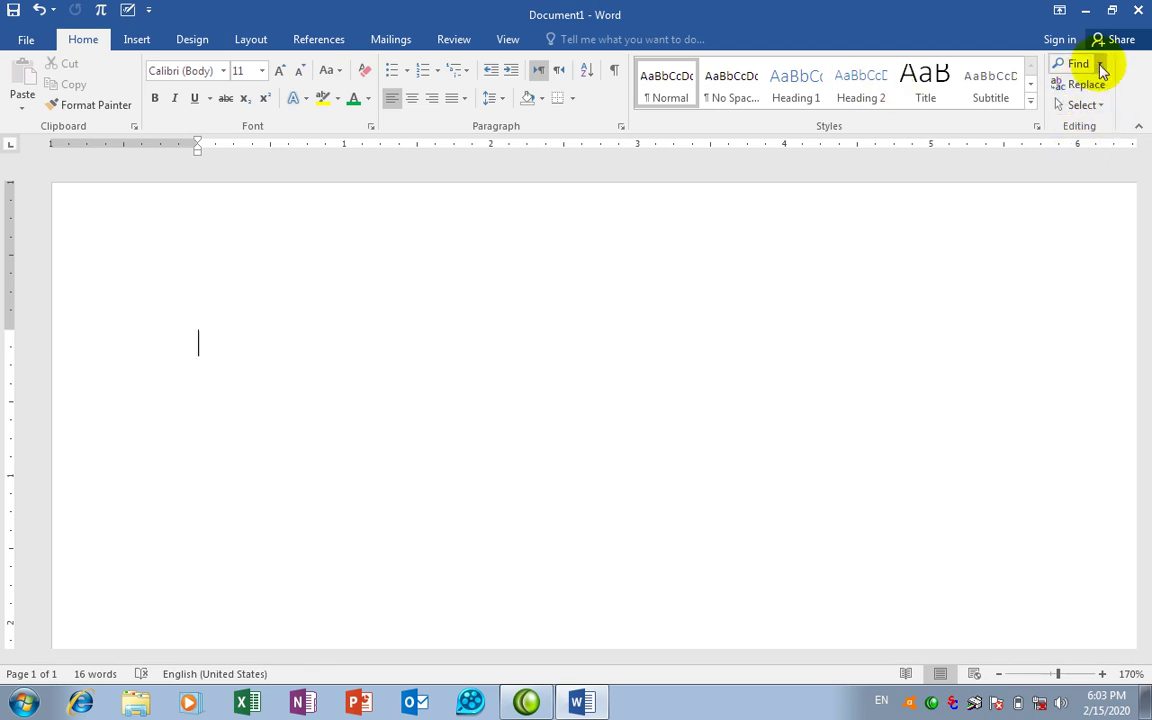
click(1100, 64)
click(1068, 106)
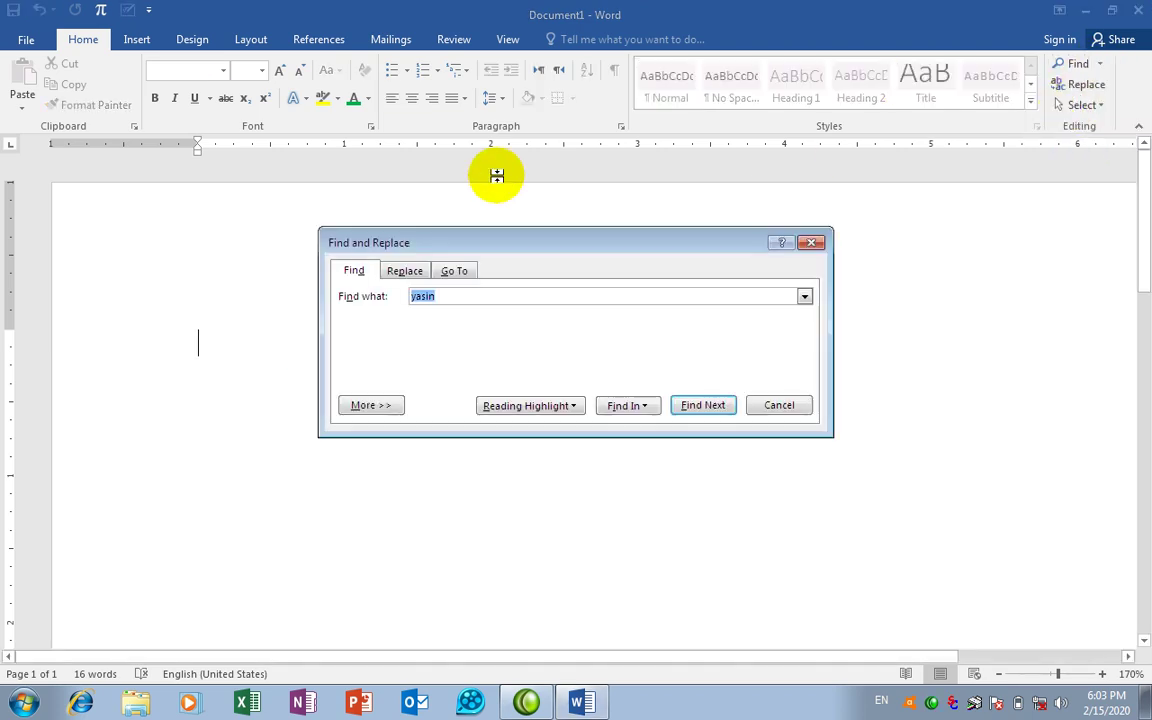
click(813, 243)
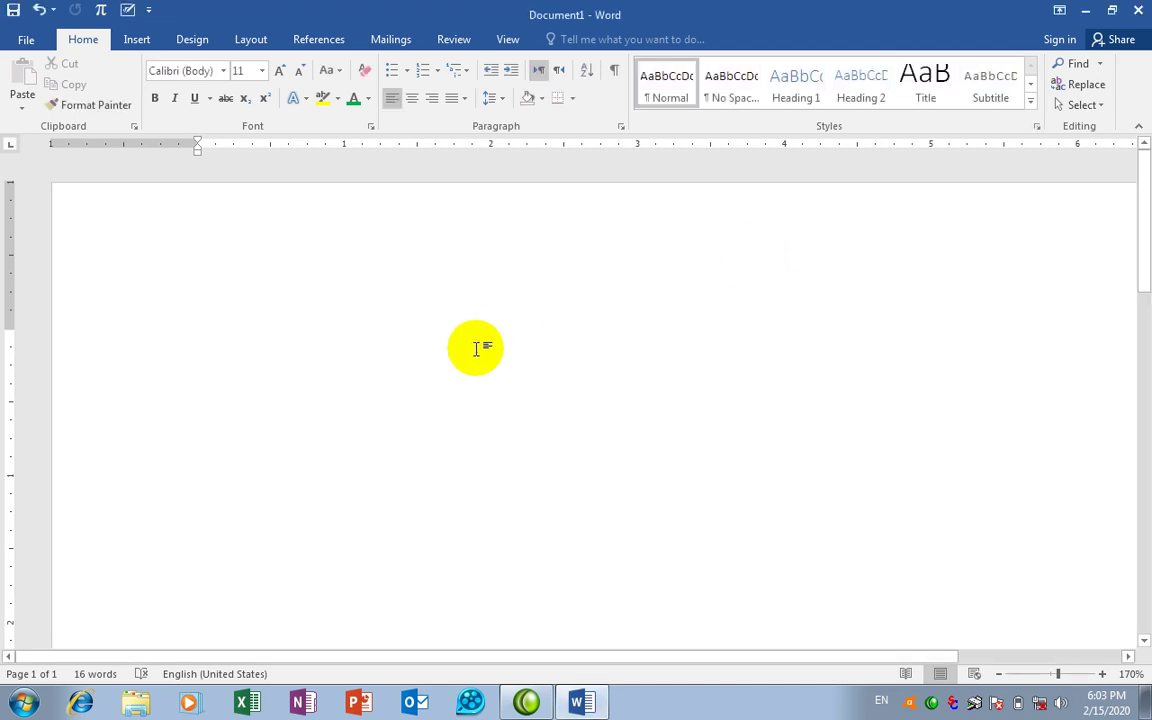
Step: Open Find and Replace on its Replace page twice, closing it each time
key(ctrl+h)
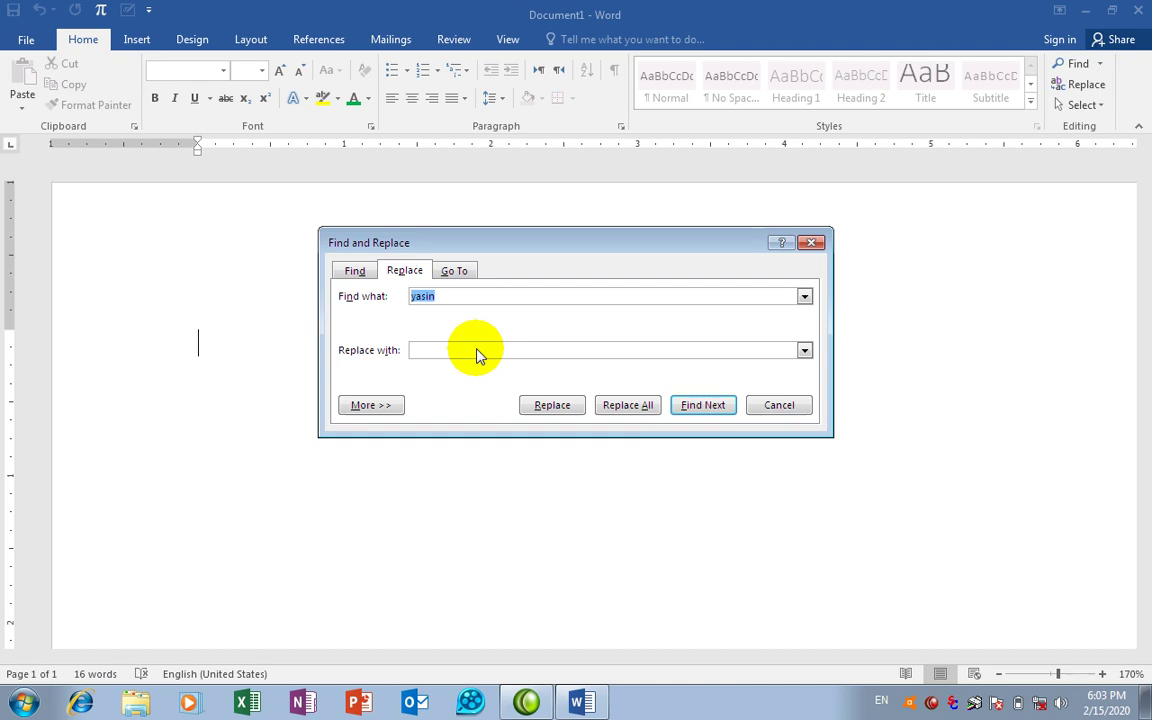
click(812, 245)
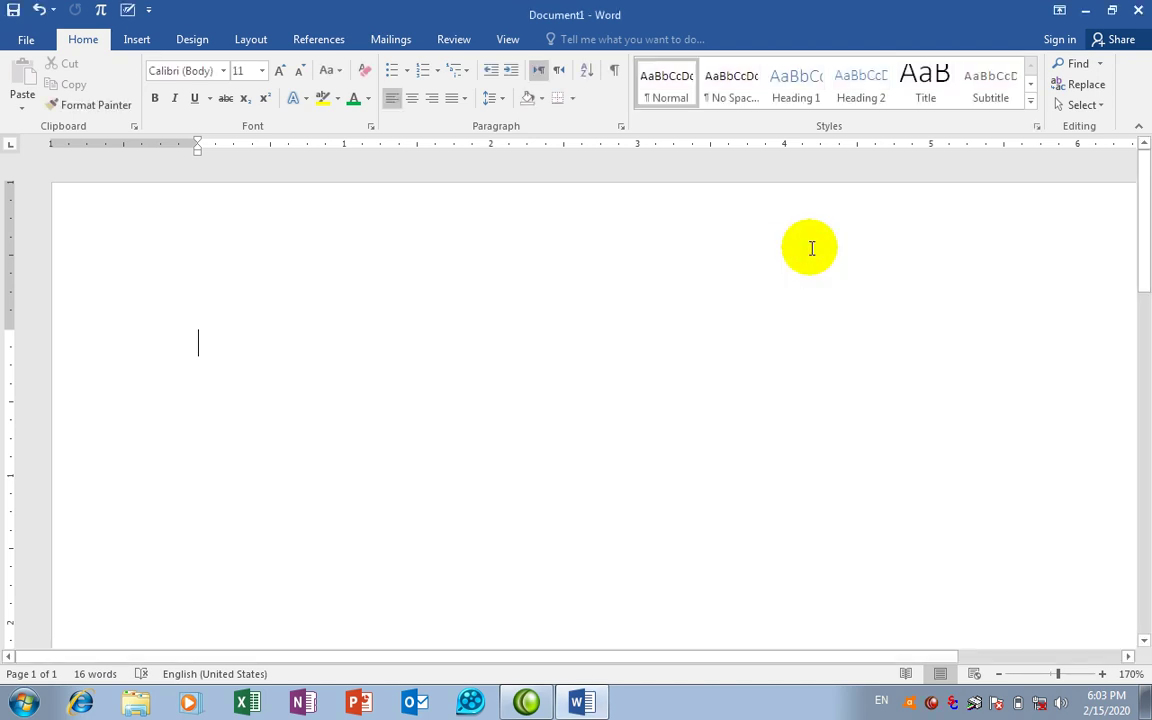
click(1082, 84)
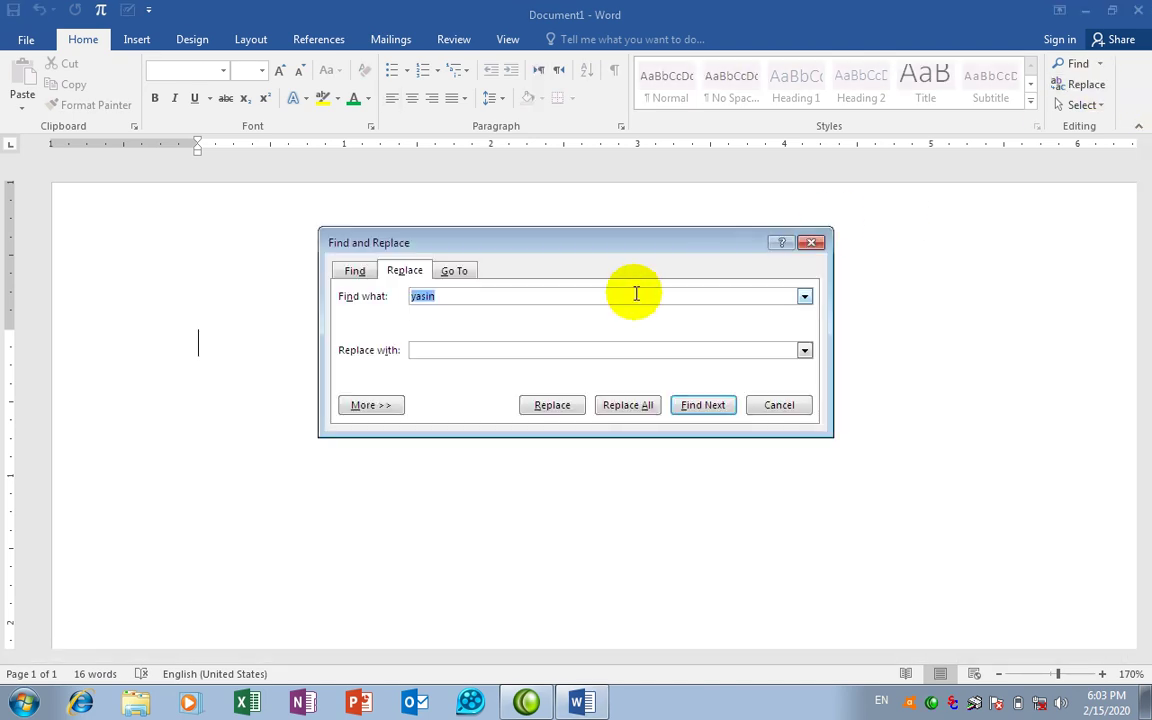
click(814, 245)
Step: Search the document for 123456 in Advanced Find, replacing the old term yasin
click(1099, 64)
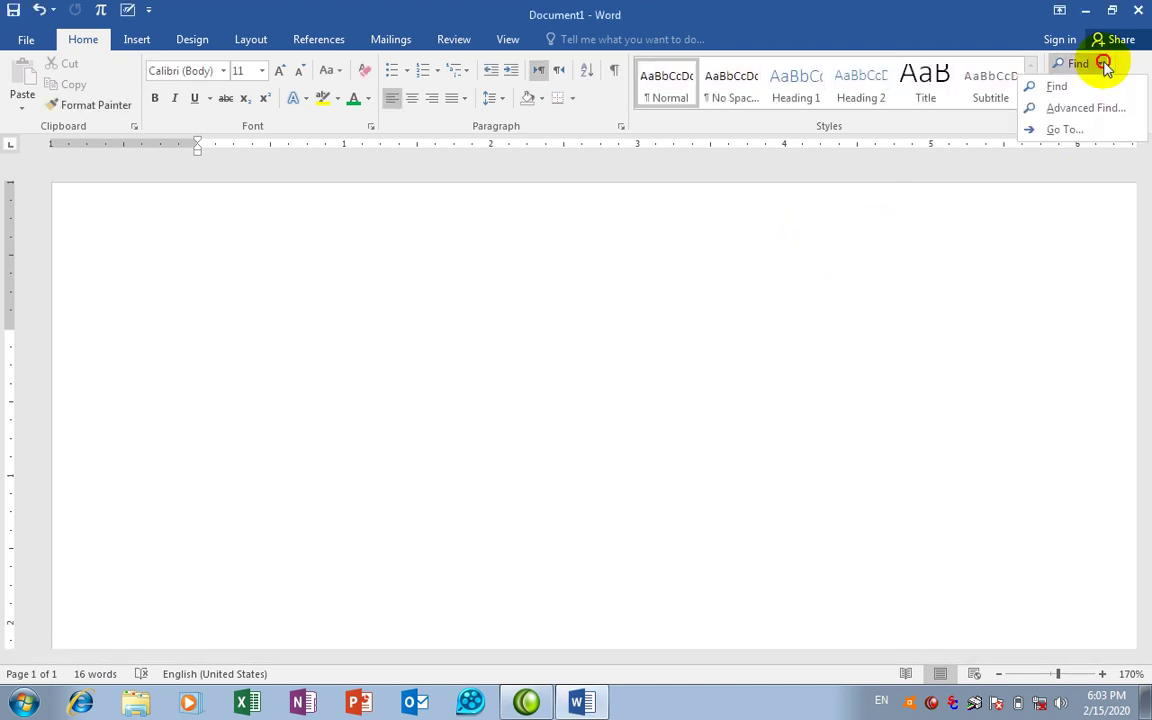
click(1073, 109)
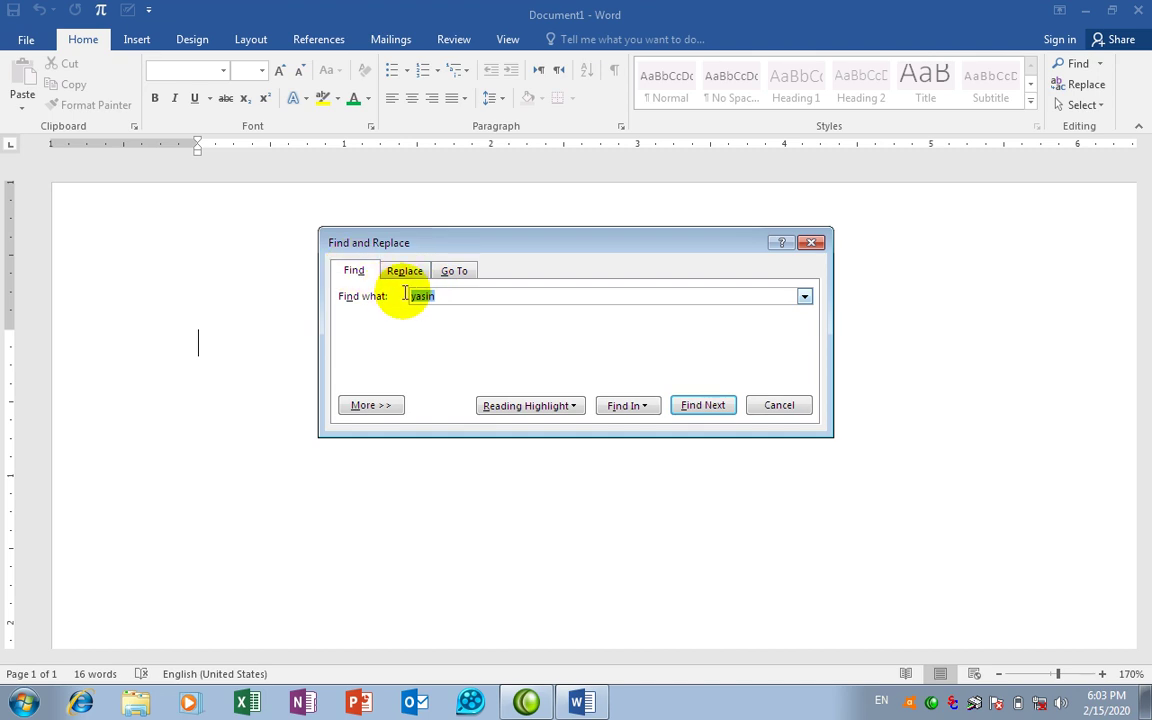
drag(447, 292, 360, 298)
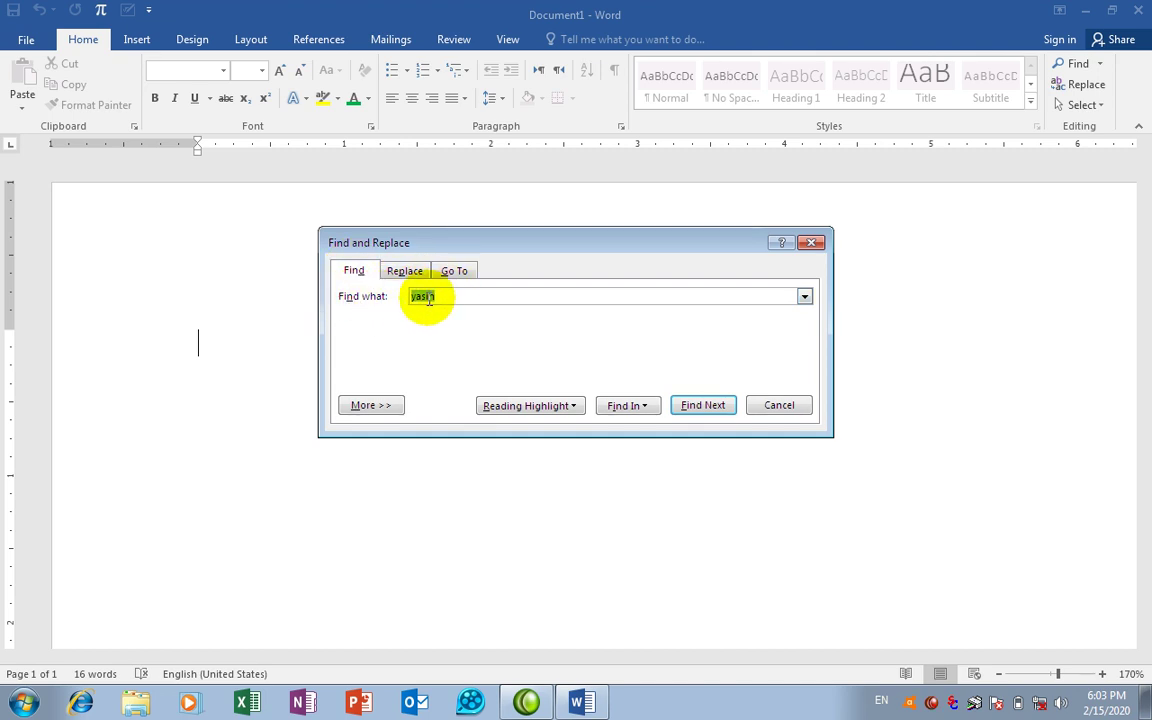
key(BackSpace)
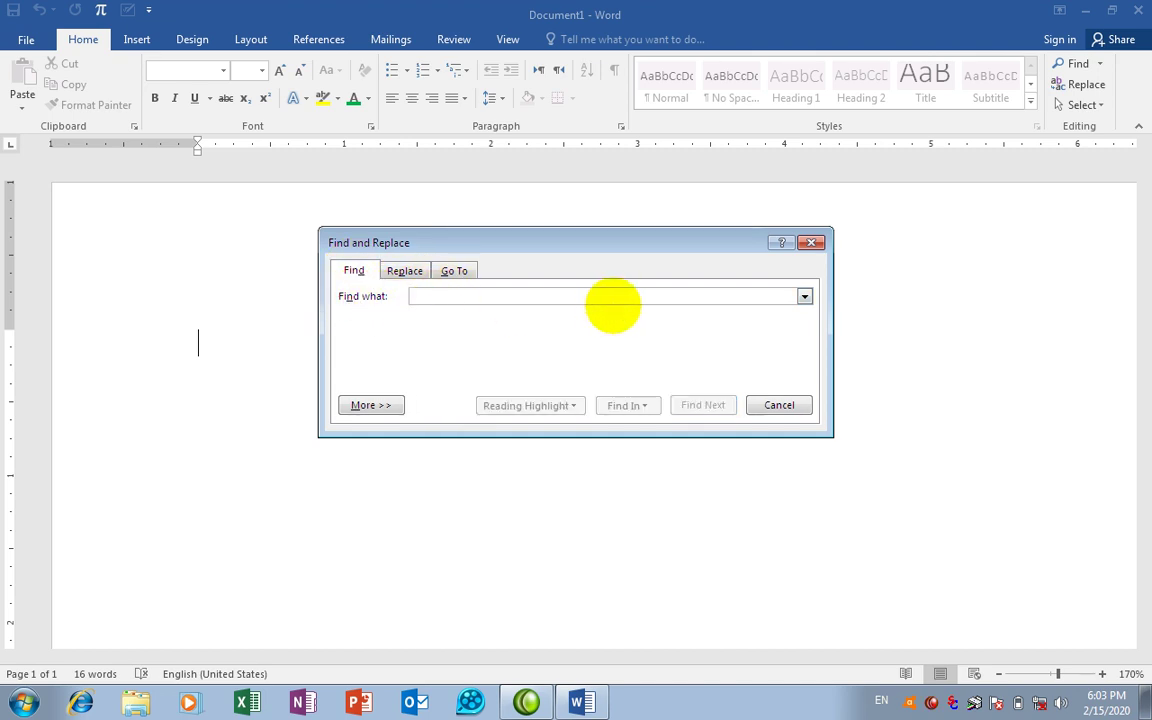
text(123456)
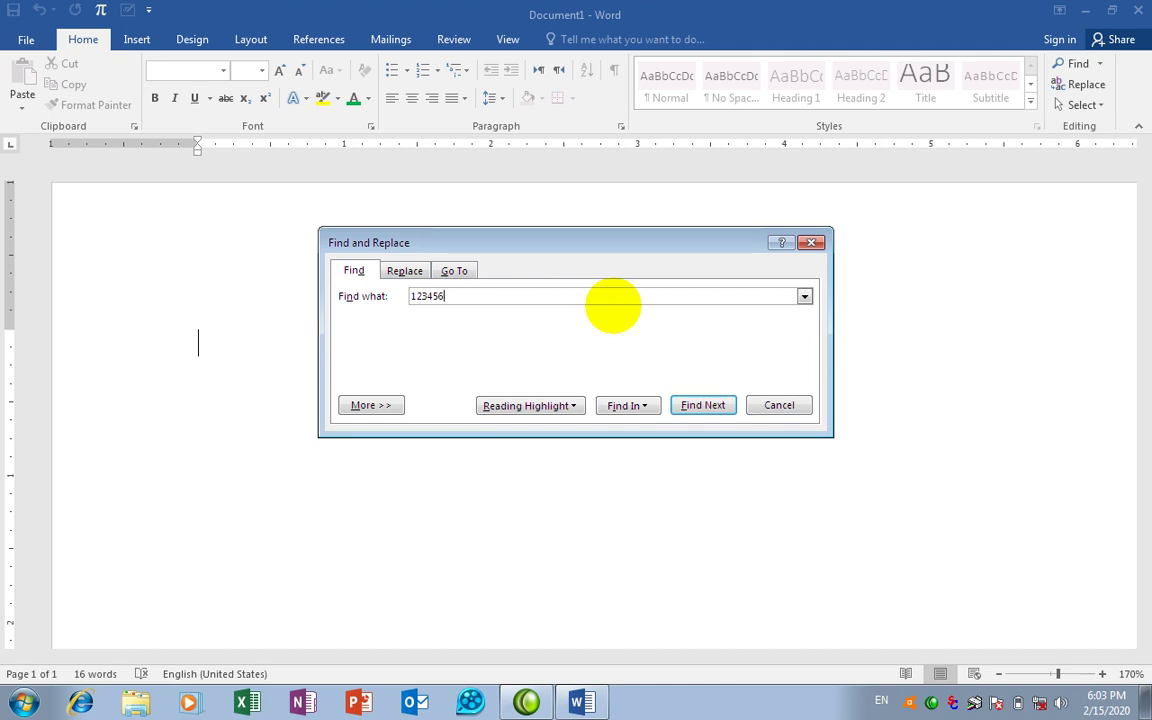
key(Return)
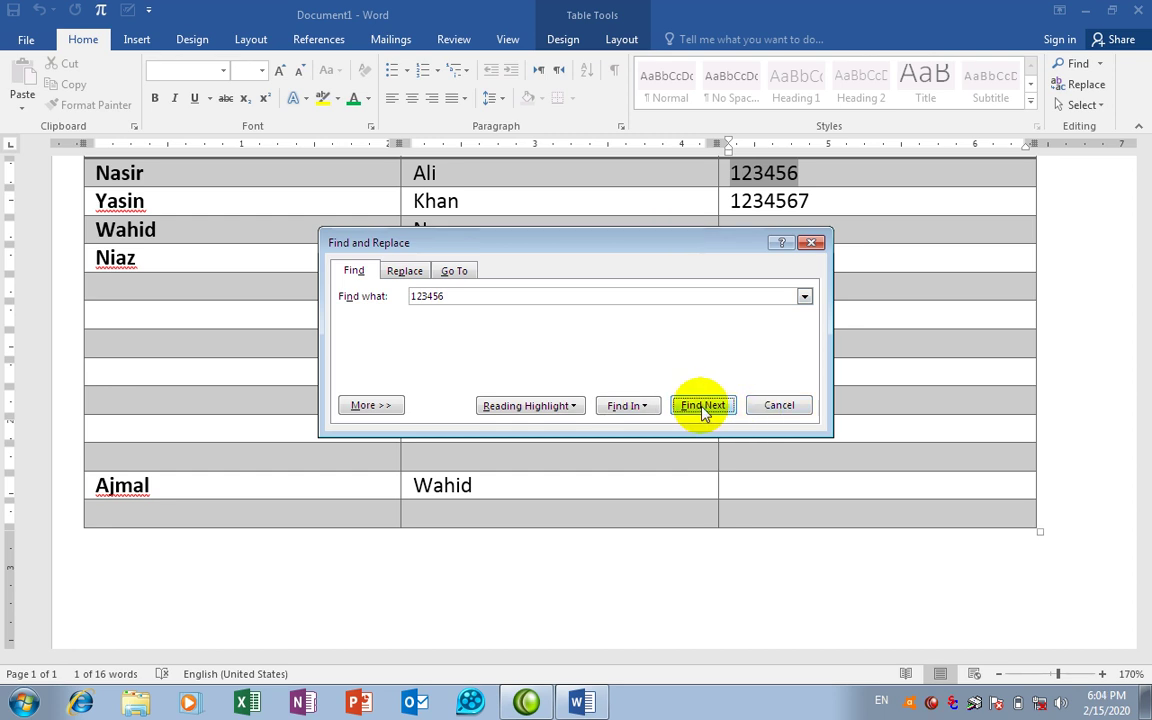
Step: Step to the next 123456 match inside 1234567, then close the search window
click(703, 412)
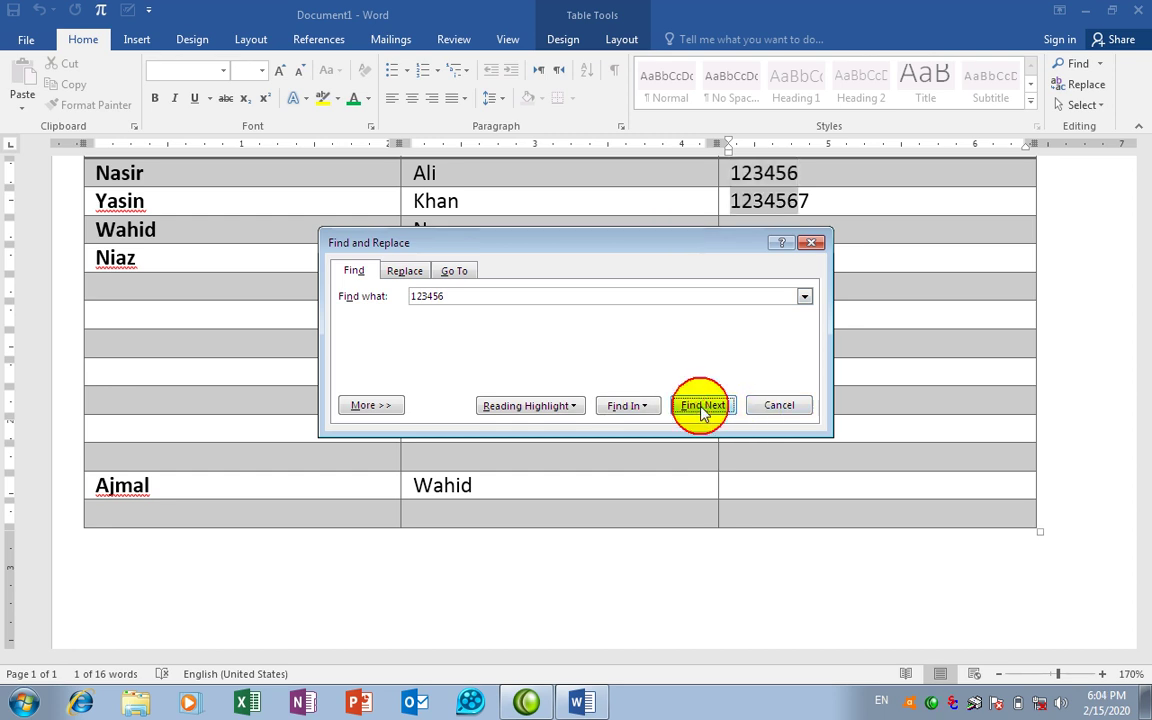
click(776, 406)
click(795, 285)
Step: Insert sample paragraphs with =rand() on the blank first line above the table
scroll(790, 285, up, 5)
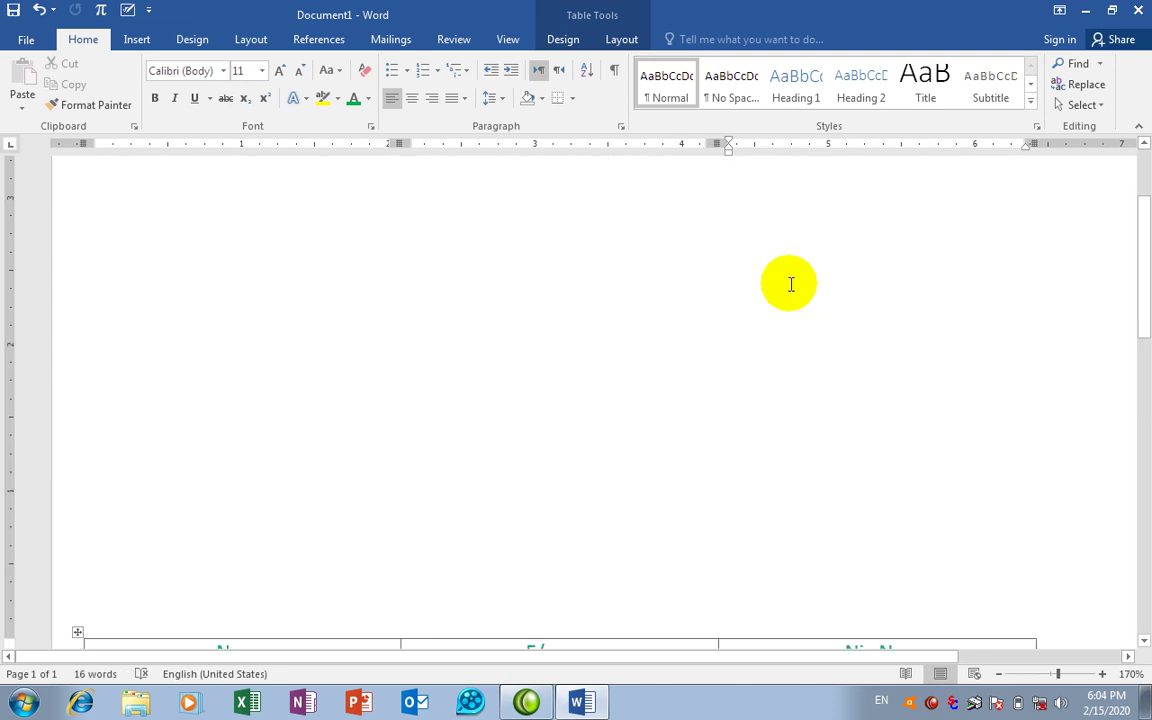
scroll(790, 285, down, 5)
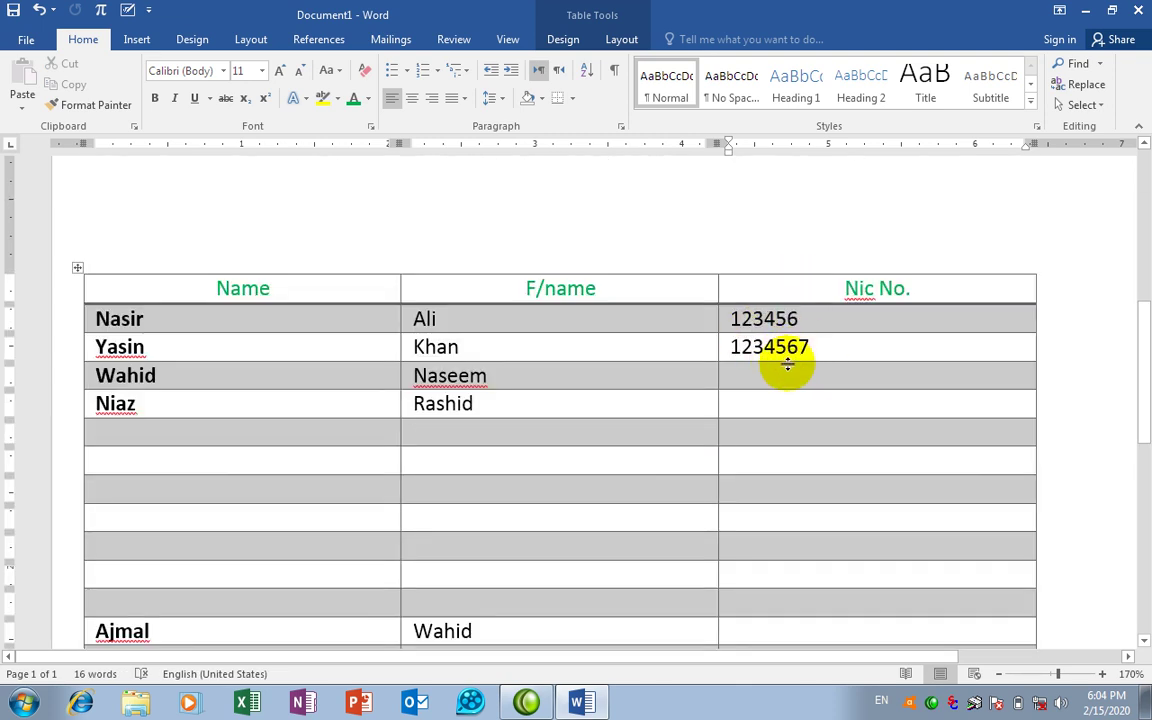
scroll(789, 364, down, 5)
scroll(789, 364, up, 6)
scroll(789, 364, up, 5)
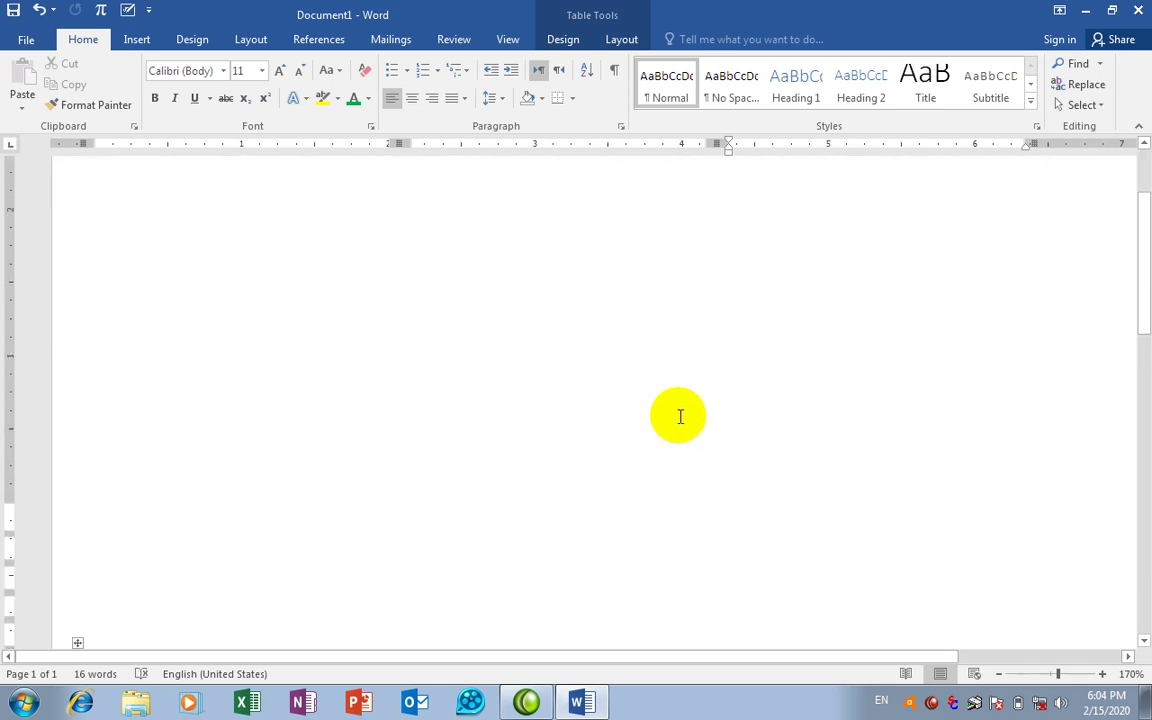
scroll(681, 414, down, 5)
scroll(681, 414, up, 5)
click(312, 305)
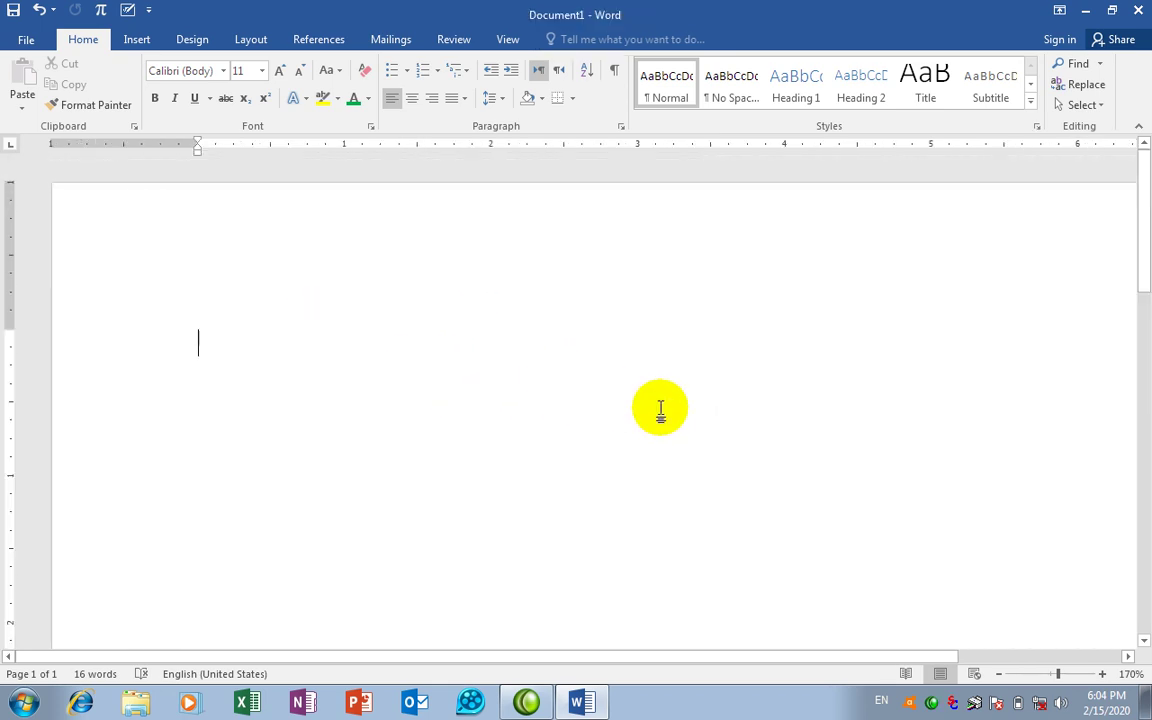
text(=)
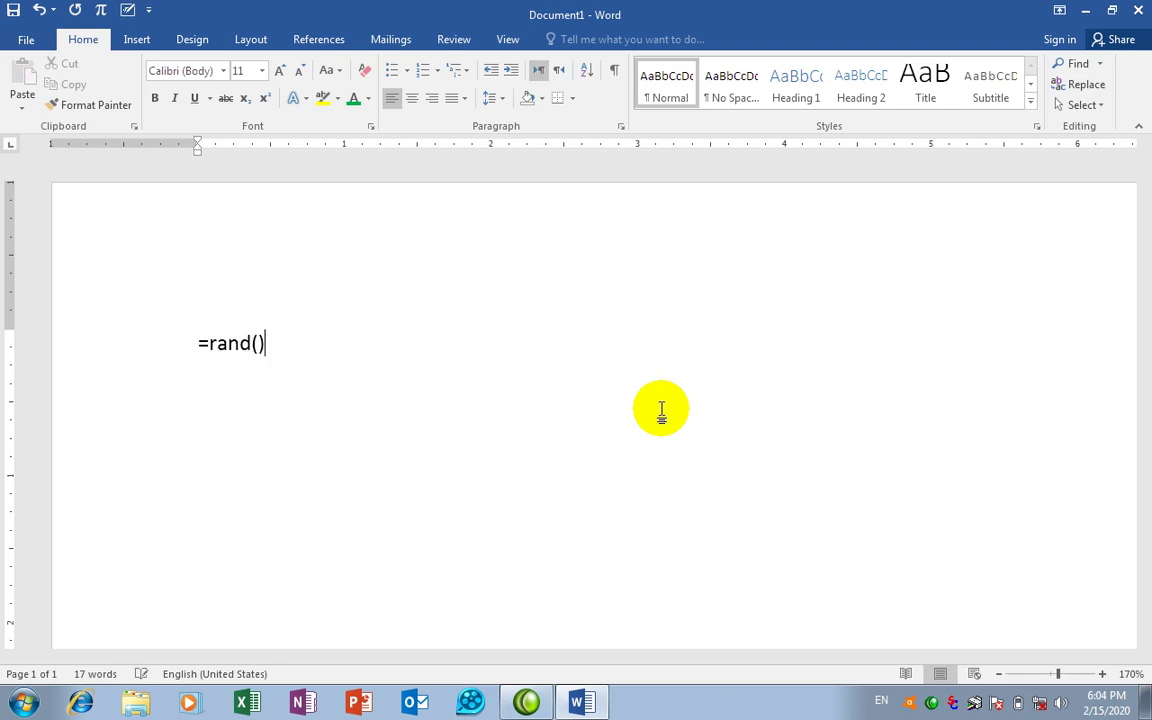
text(rand())
key(Return)
Step: Look through the generated text, selecting and then deselecting the word 'need'
scroll(1127, 309, up, 6)
scroll(887, 548, down, 4)
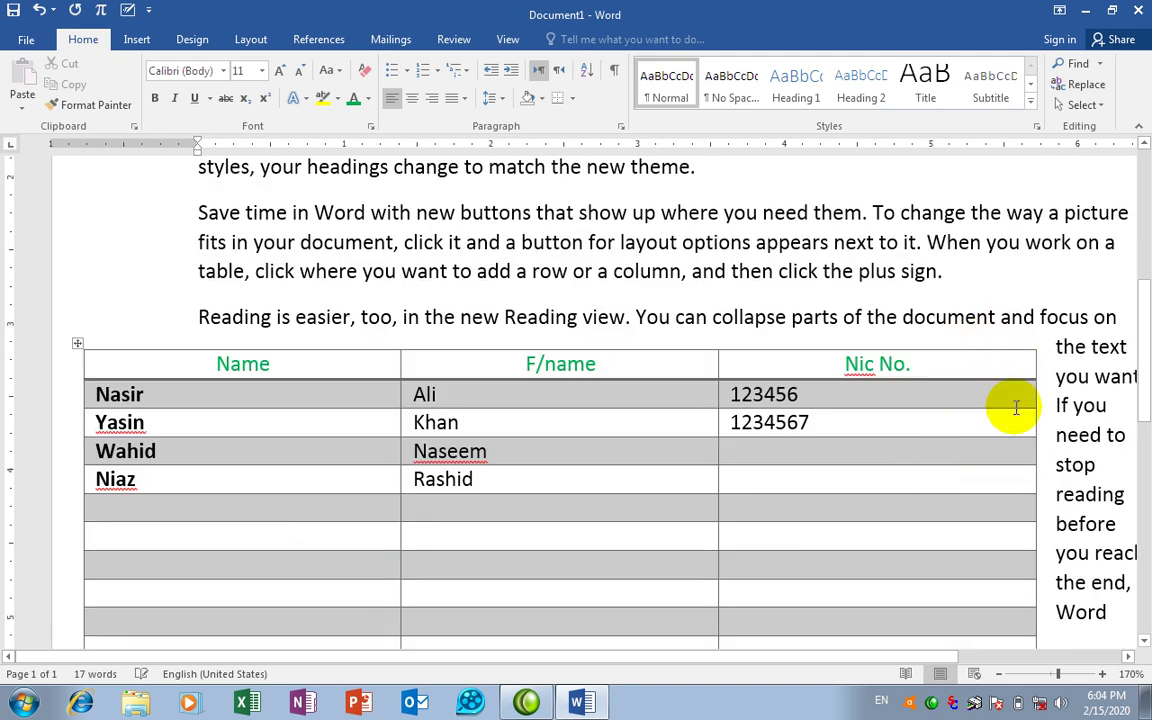
scroll(462, 455, up, 5)
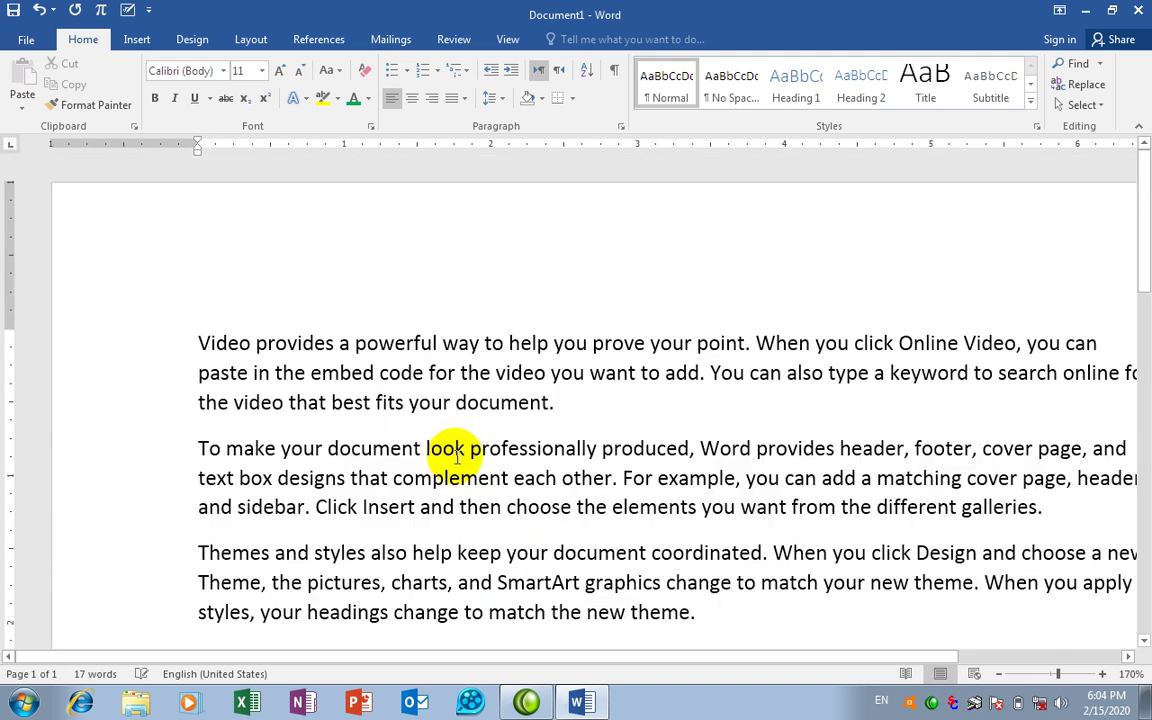
scroll(440, 456, down, 3)
scroll(728, 411, down, 2)
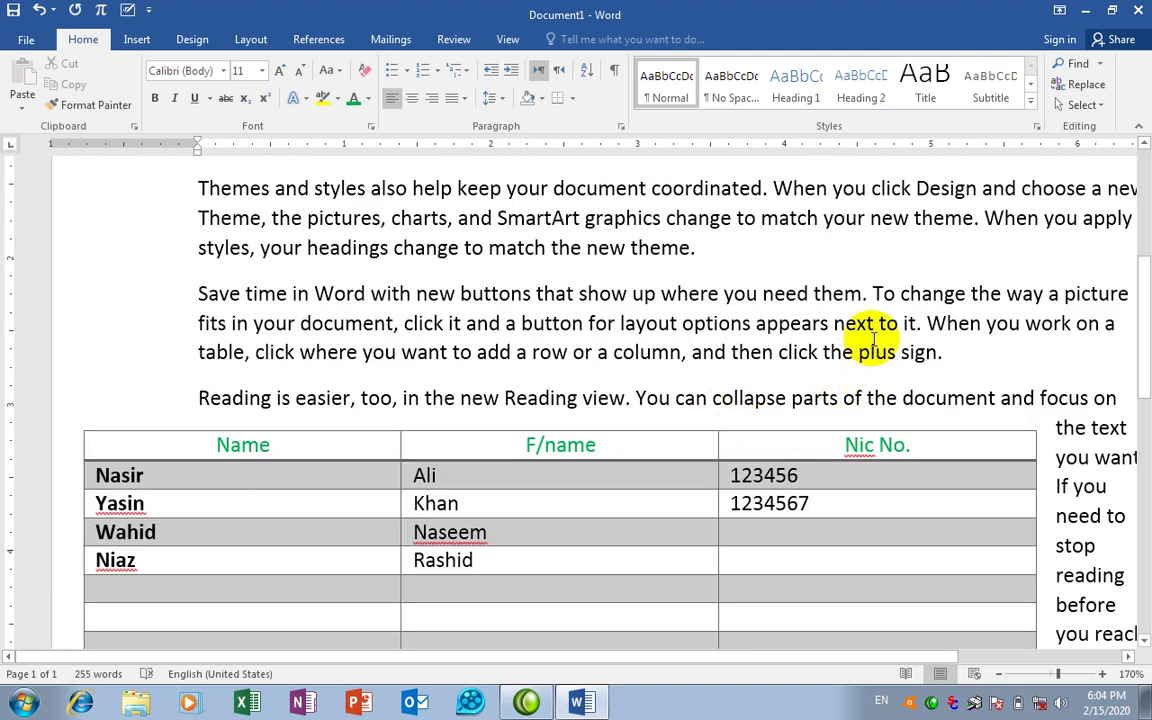
drag(805, 293, 776, 294)
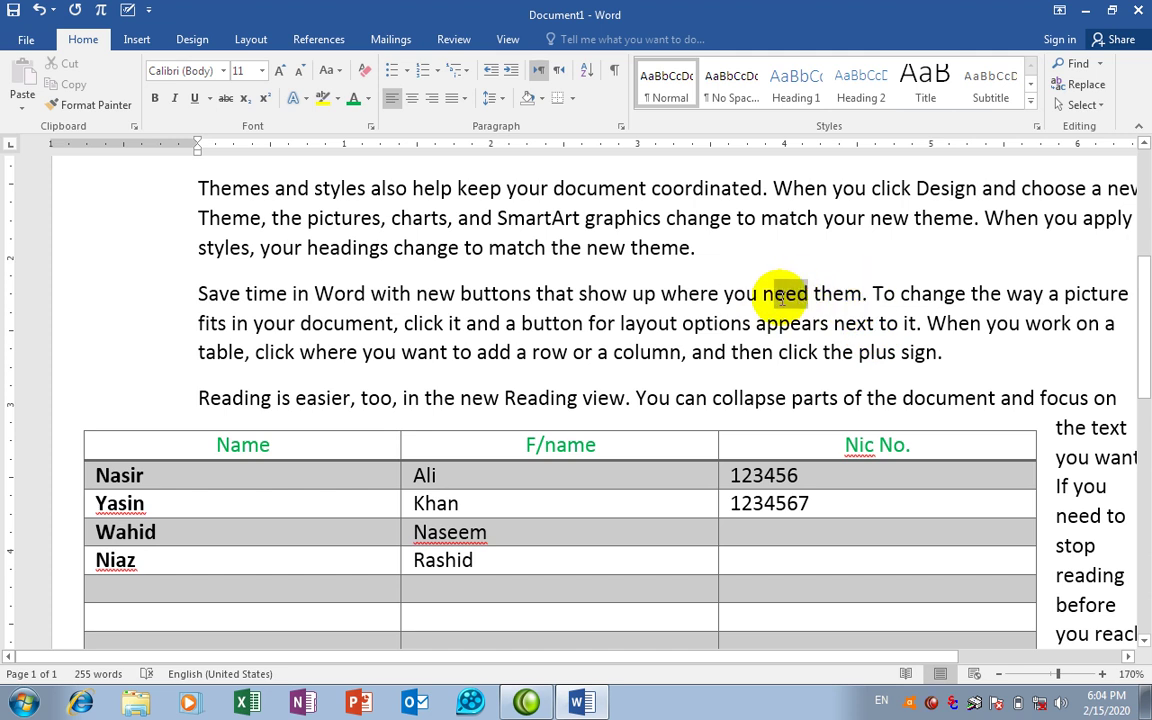
click(725, 255)
scroll(730, 265, up, 5)
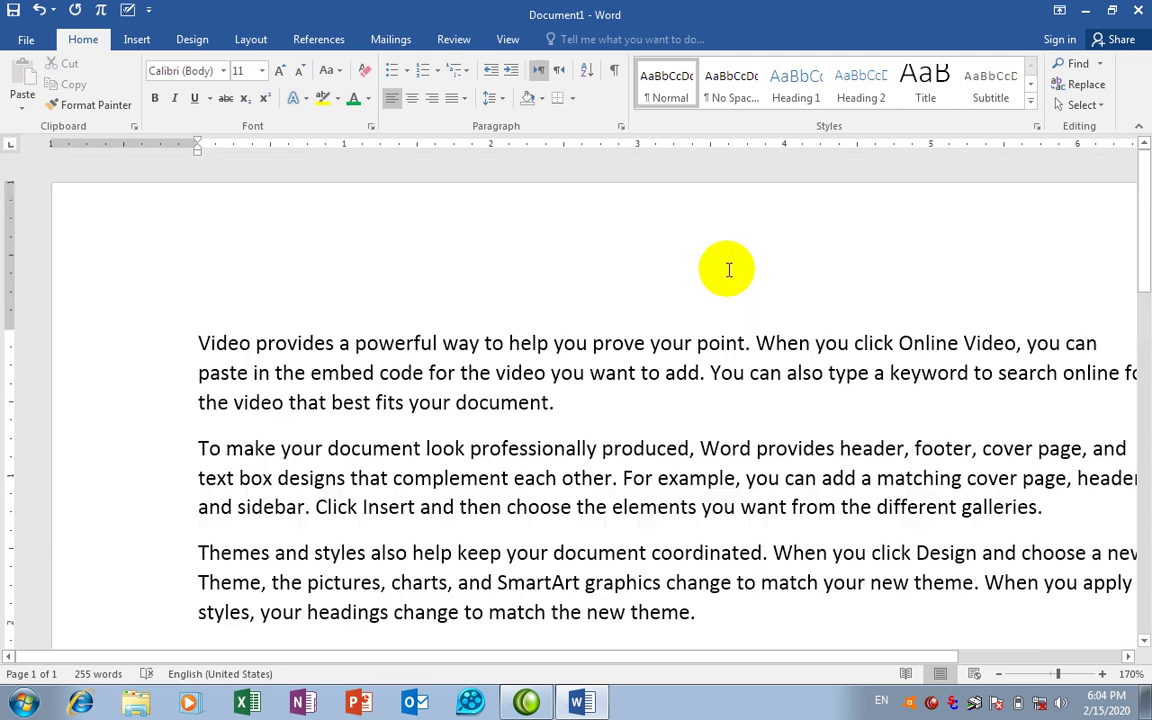
Step: Find the first occurrence of 'need' from the Find page of Find and Replace
click(1099, 63)
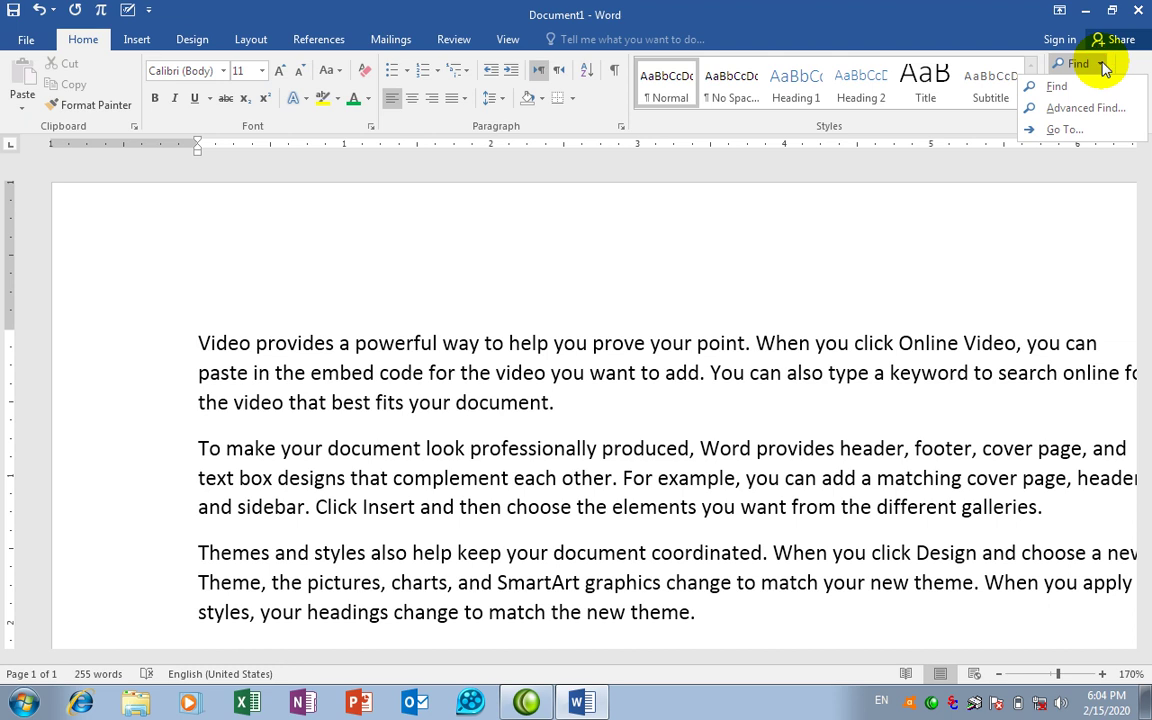
click(657, 262)
key(ctrl+h)
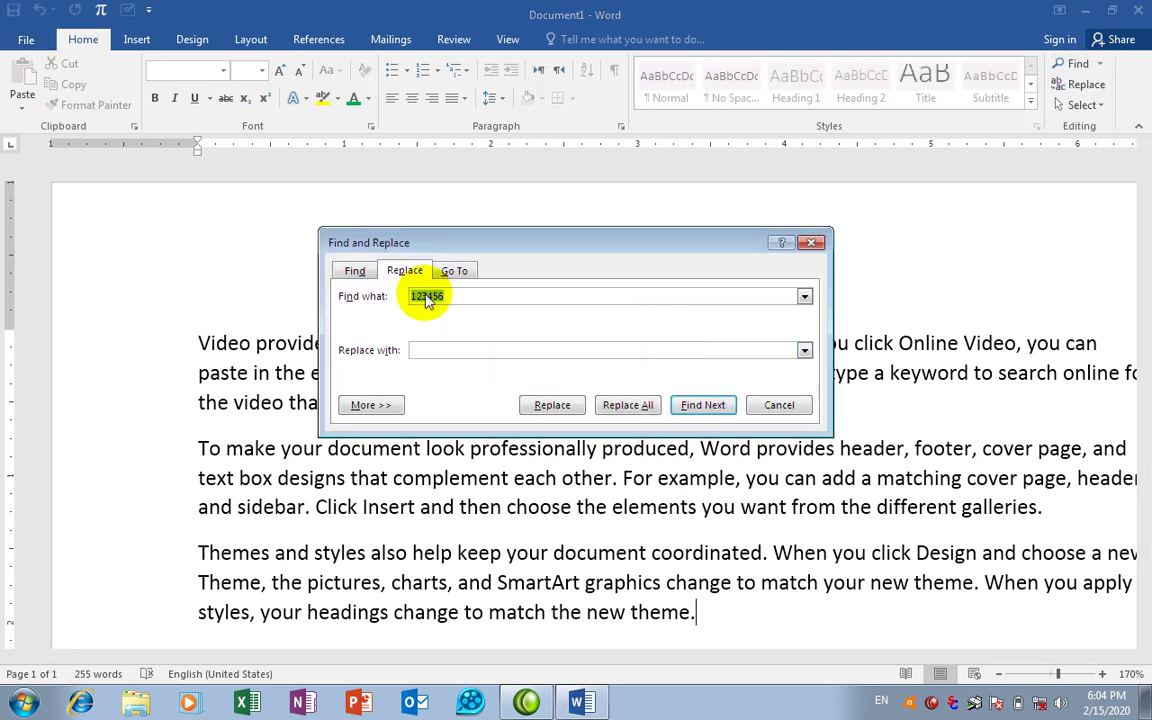
click(355, 274)
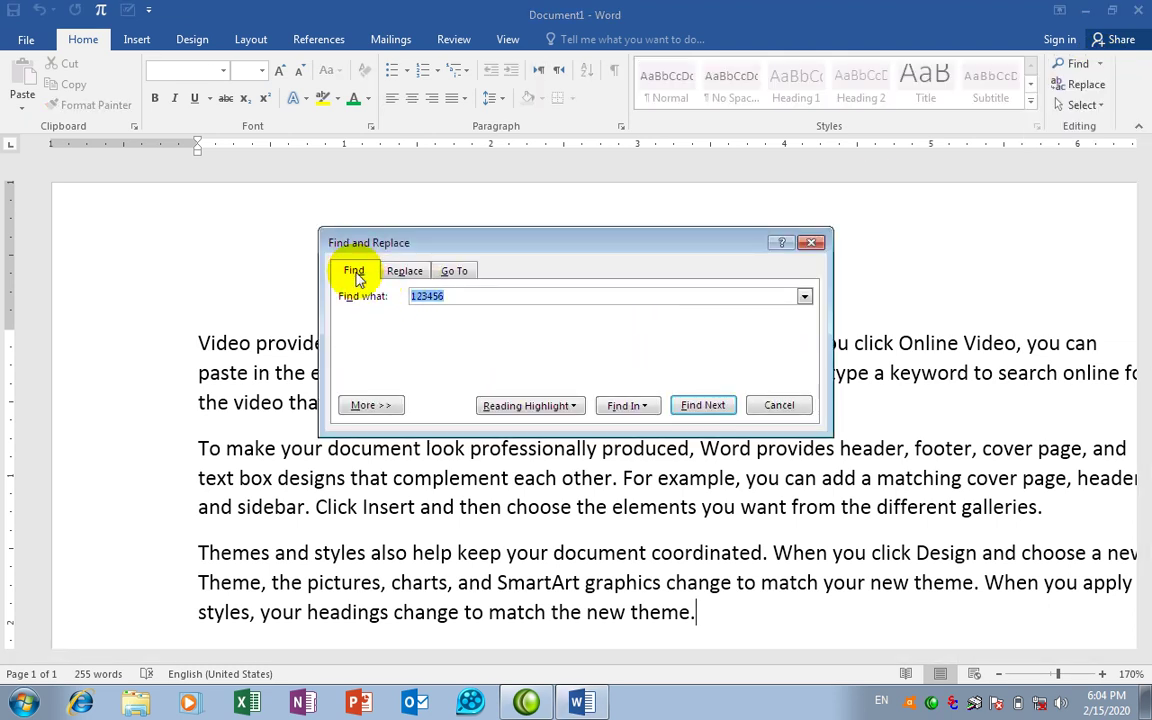
click(477, 294)
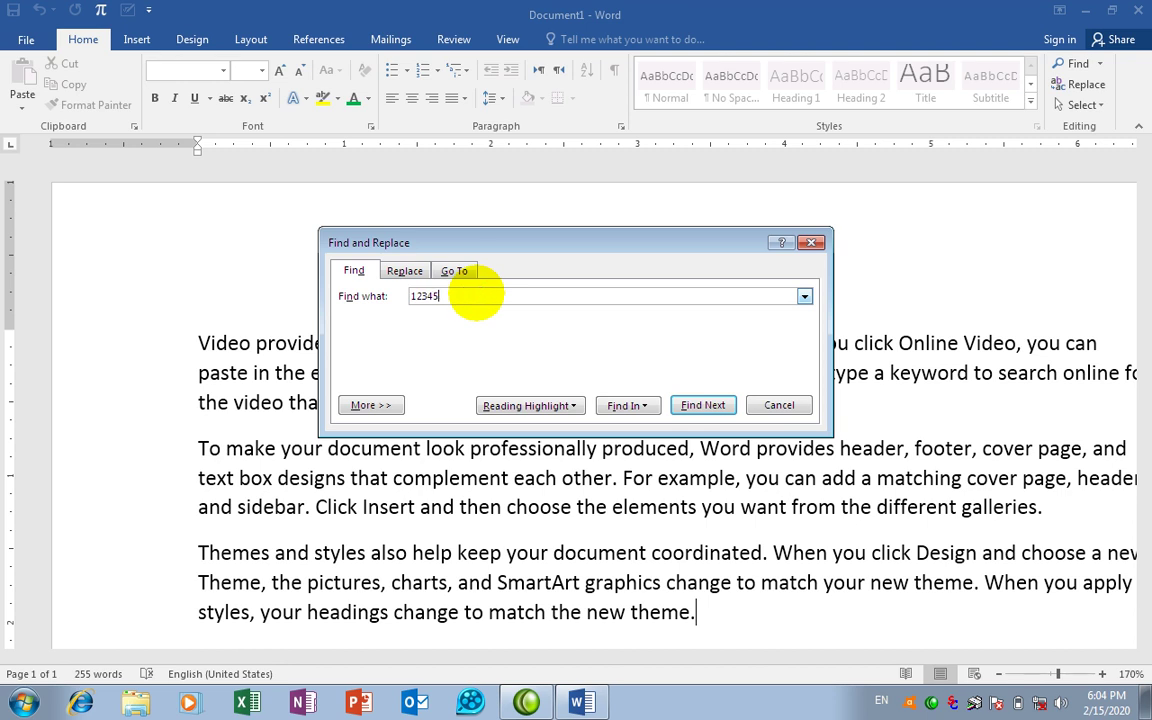
key(BackSpace)
text(need)
key(Return)
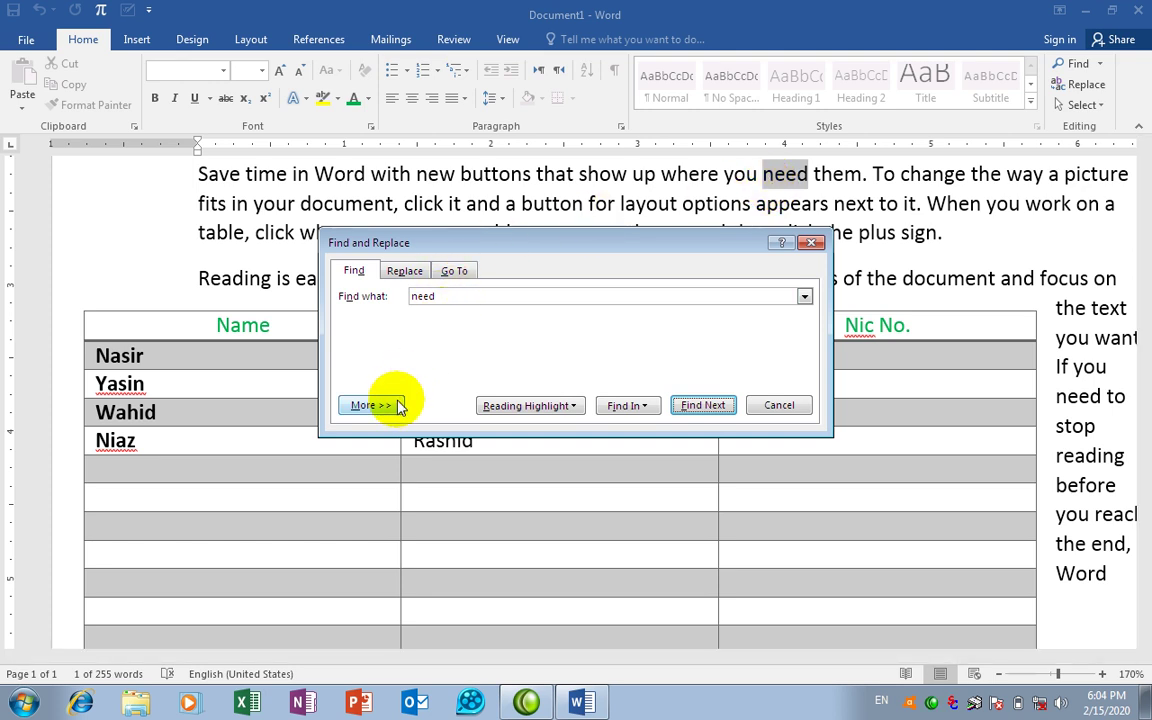
Step: Reading-highlight every occurrence of 'need' with Highlight All
click(584, 415)
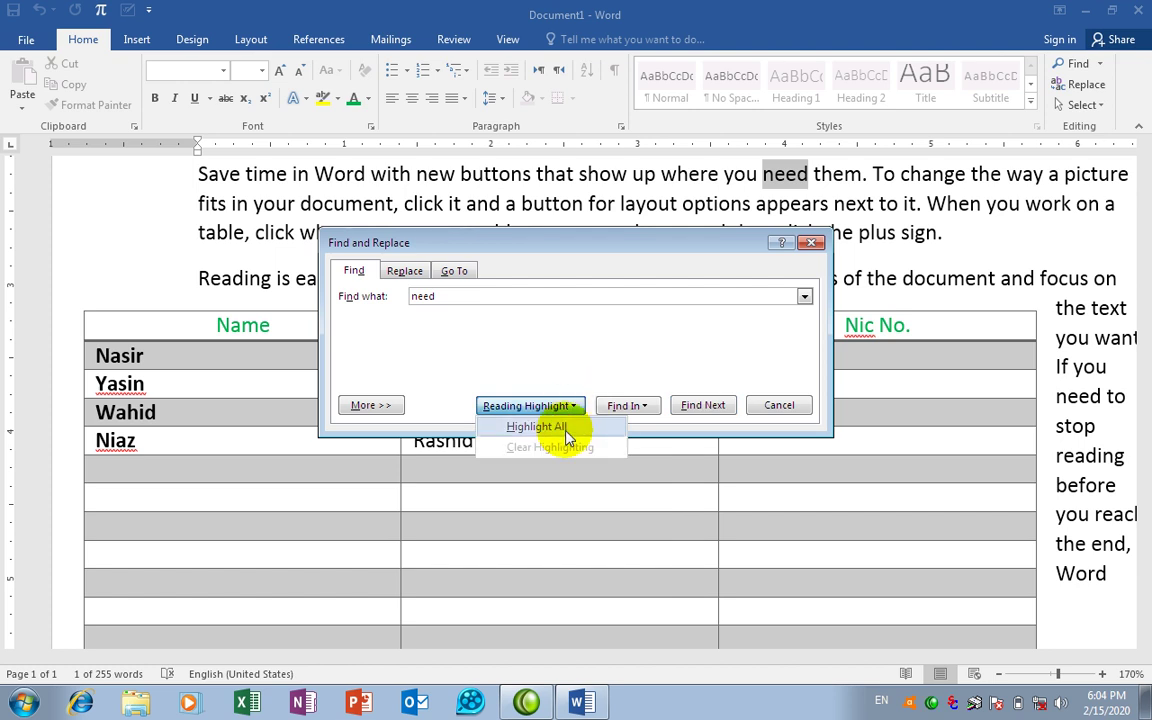
click(566, 428)
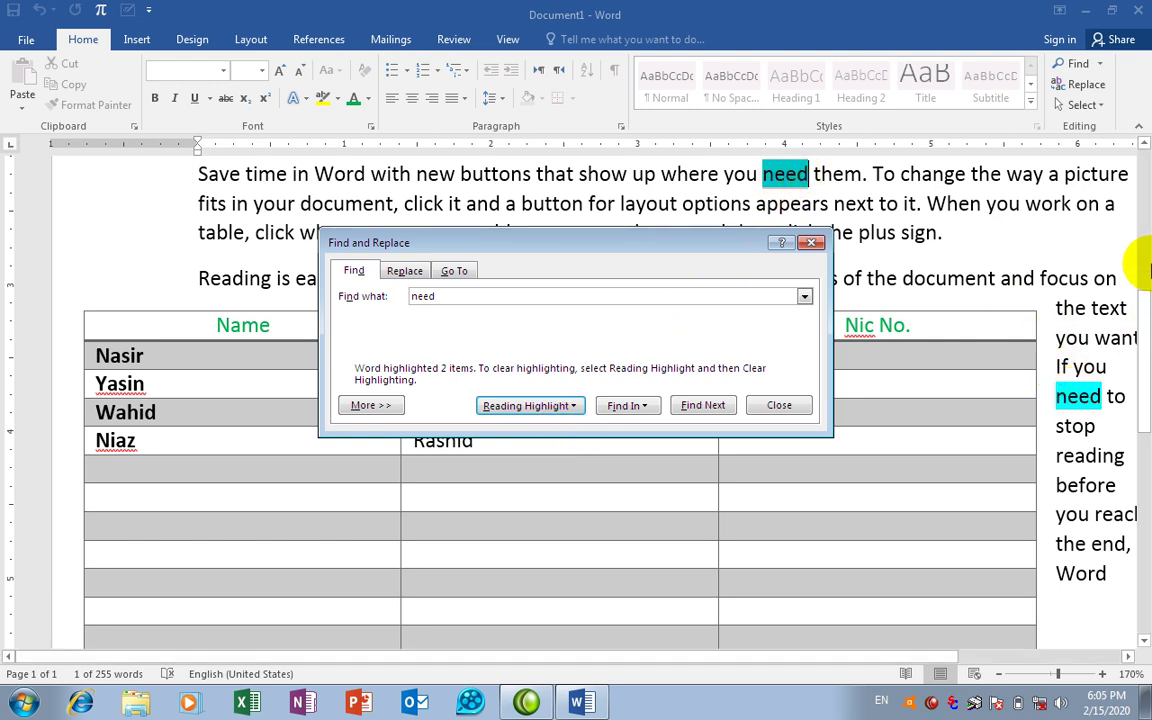
scroll(1146, 260, up, 4)
drag(1146, 248, 1141, 290)
Step: Change the search term to Ajmal and highlight all its occurrences
click(461, 298)
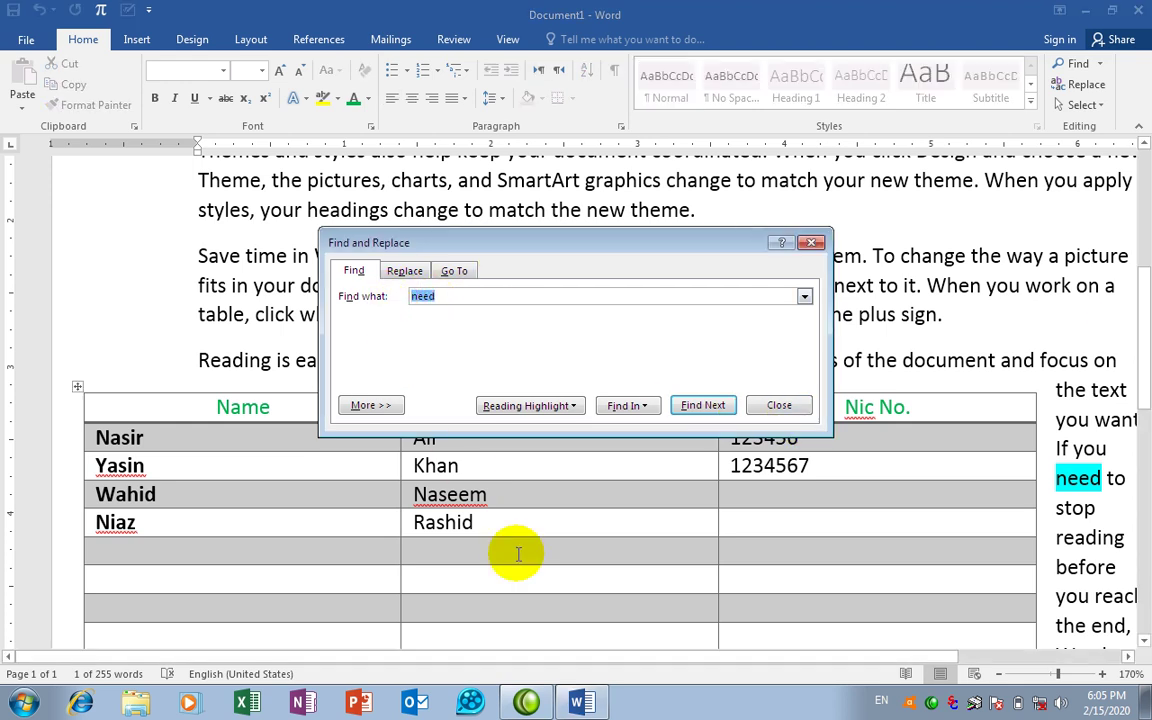
key(BackSpace)
text(Ajmal)
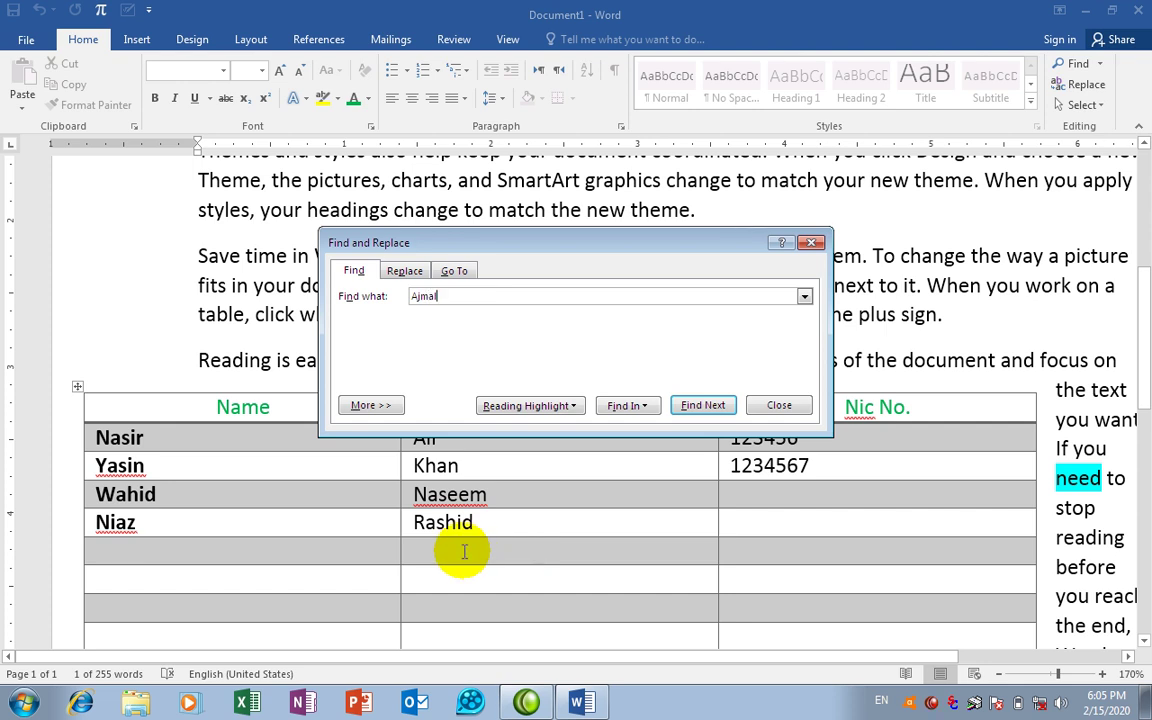
click(572, 406)
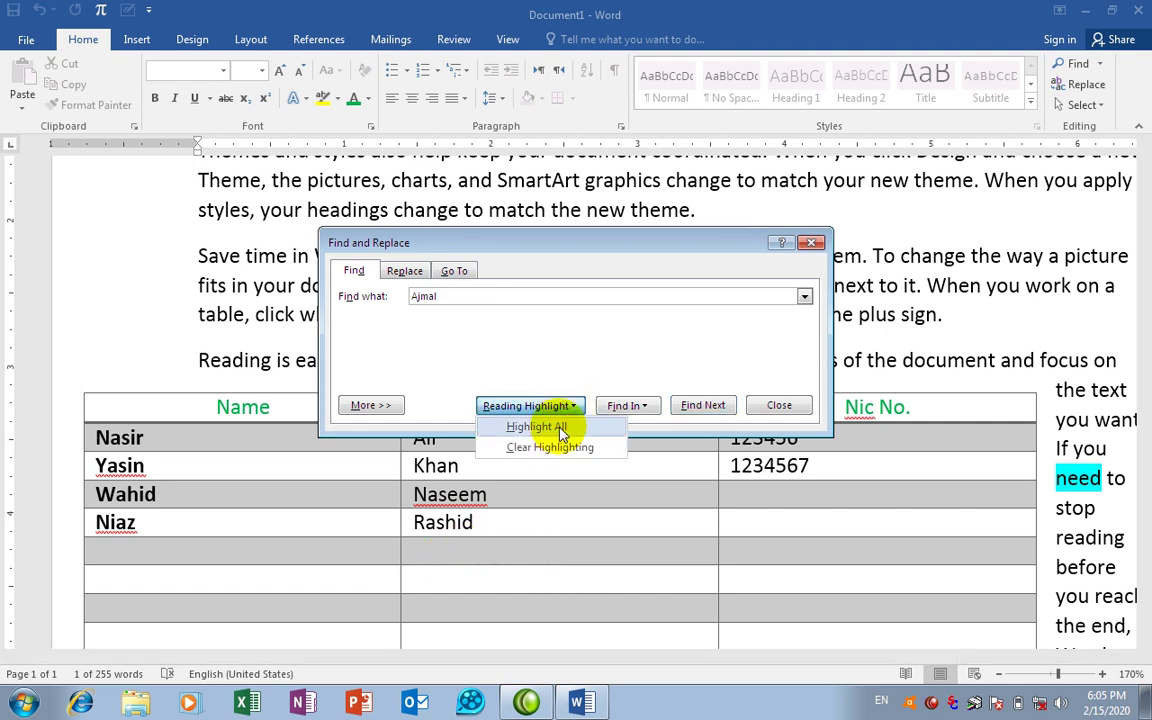
click(558, 433)
Step: Find the next Ajmal match in the table and clear its reading highlight
click(703, 405)
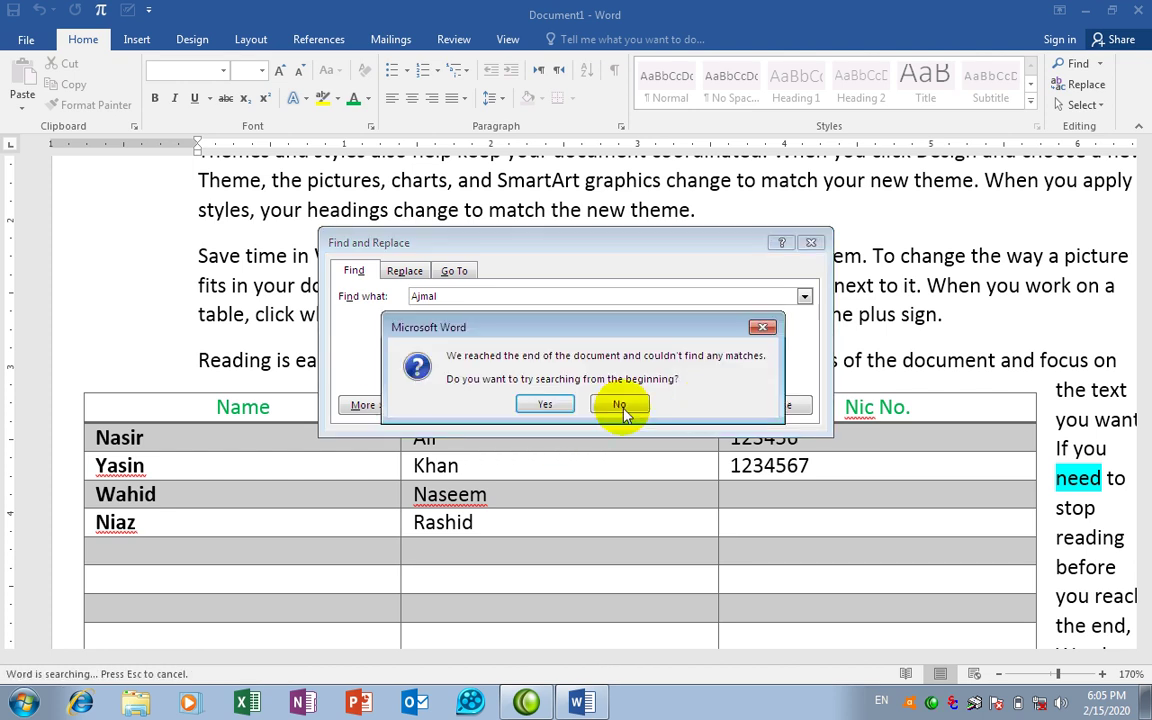
click(548, 405)
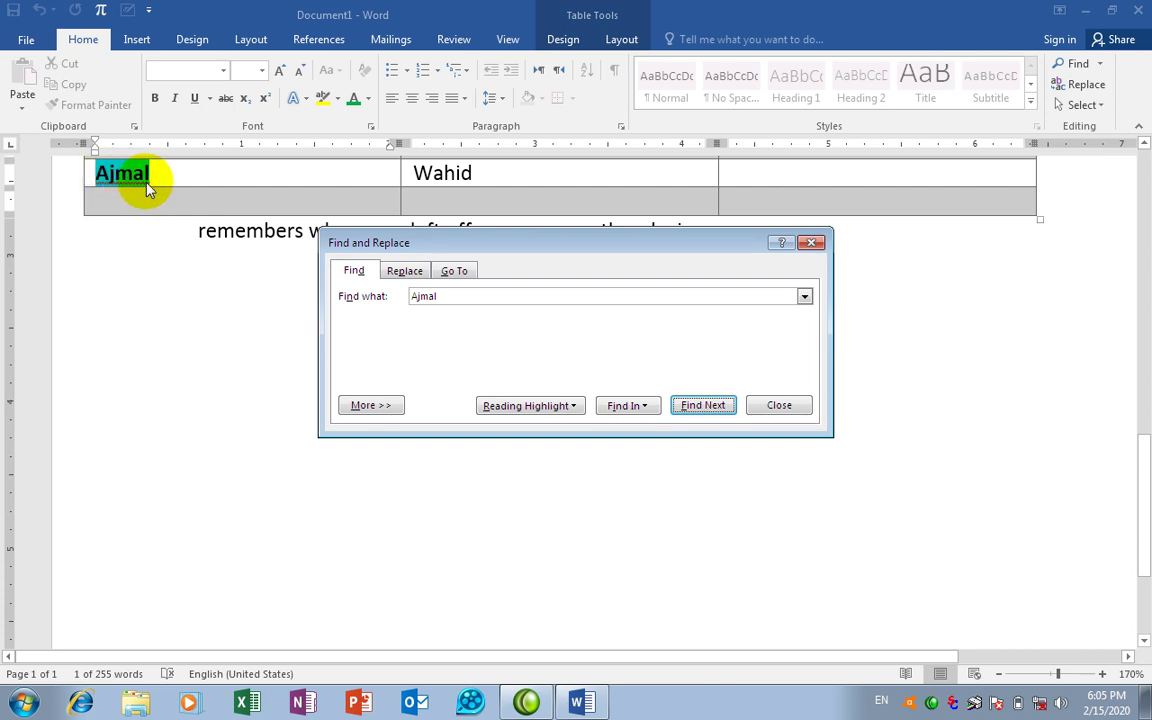
click(570, 405)
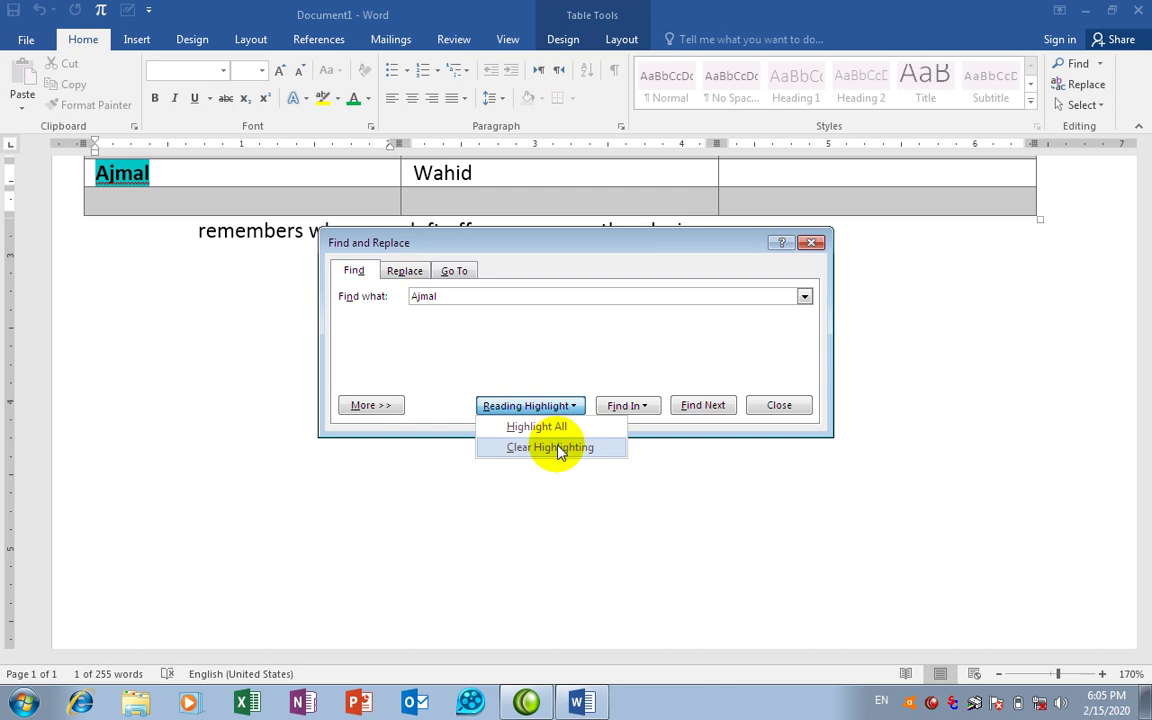
click(558, 449)
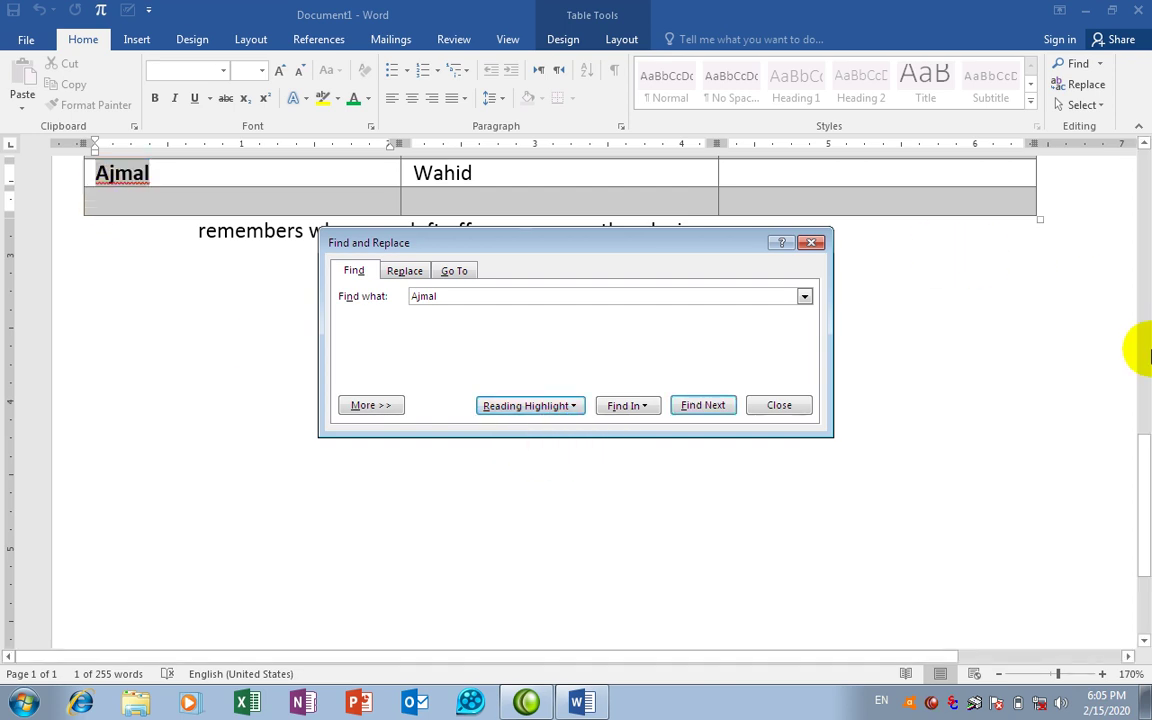
Step: Search for Ajmal within only the selected first two paragraphs, finding no match
drag(1145, 468, 1141, 330)
click(649, 406)
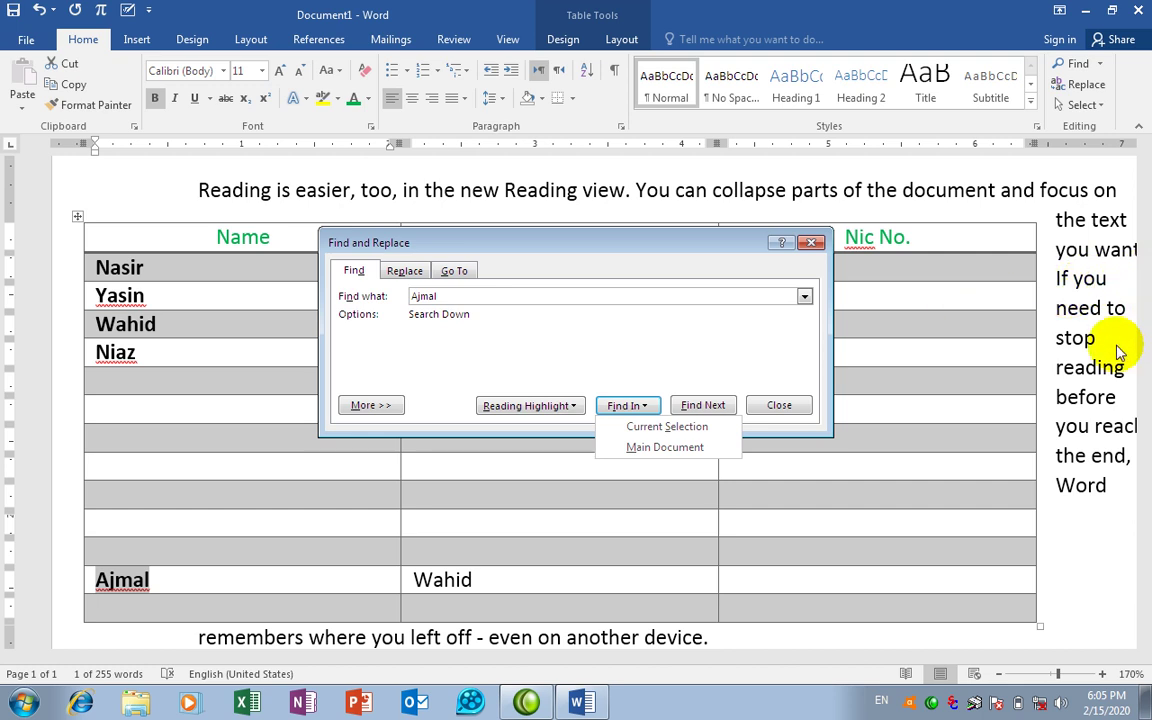
click(1132, 503)
scroll(1119, 450, up, 5)
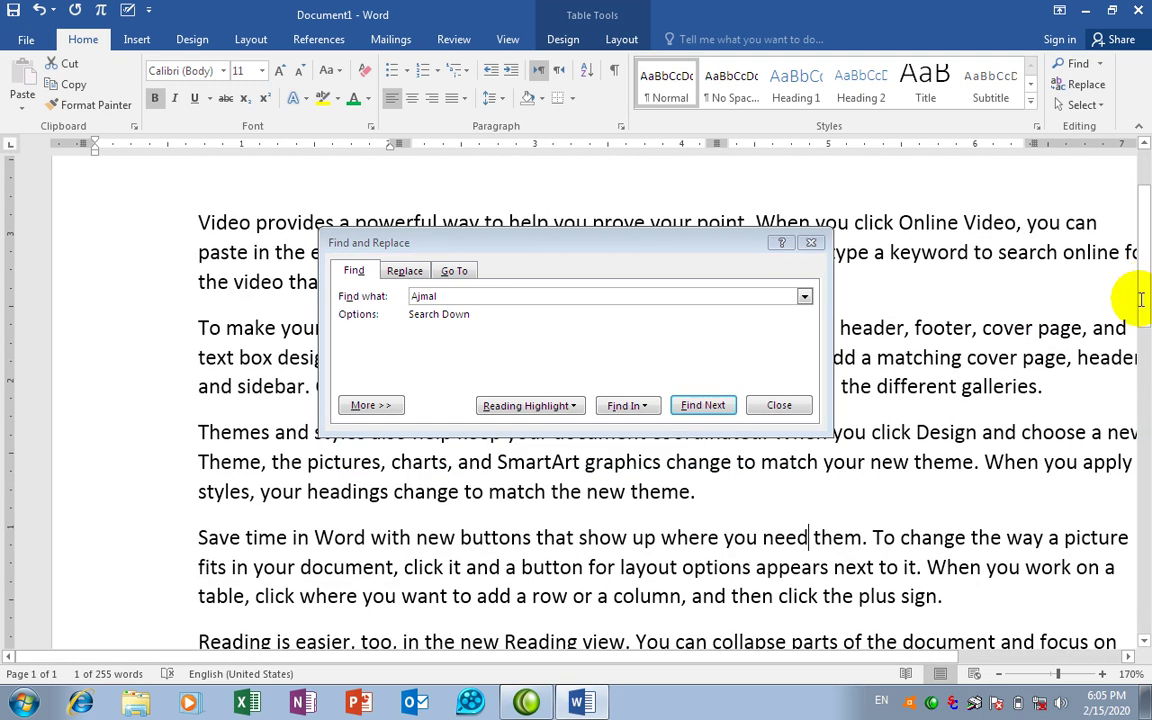
drag(1062, 384, 190, 198)
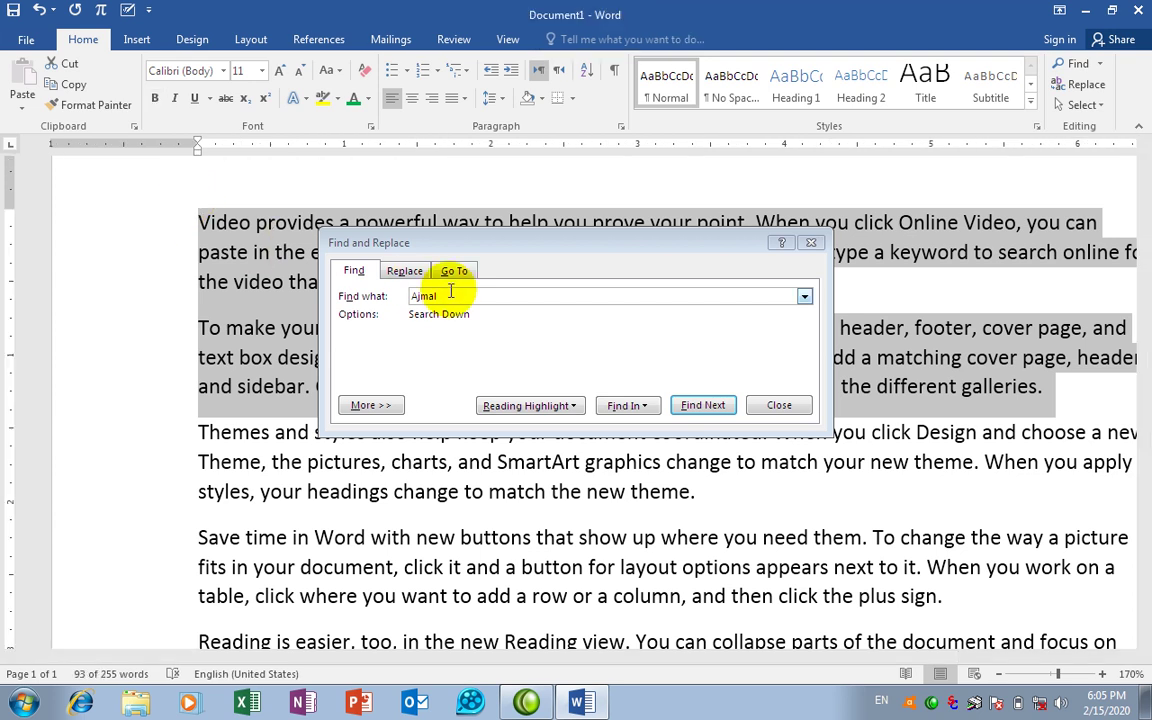
click(630, 405)
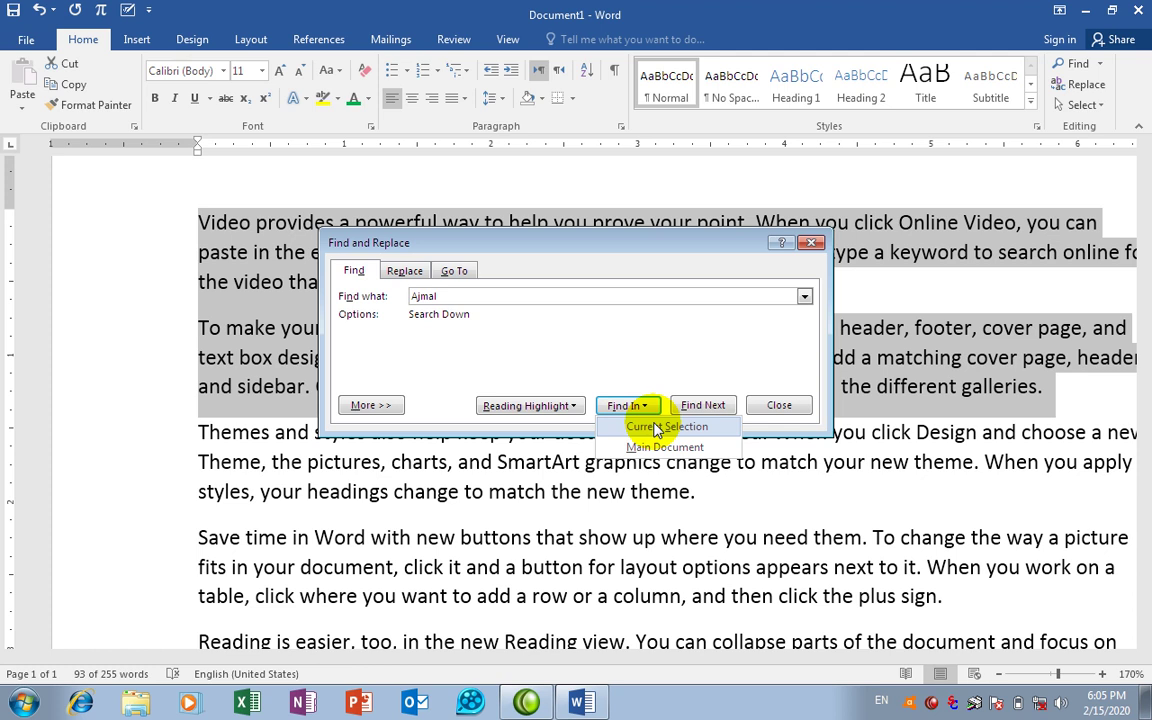
click(657, 427)
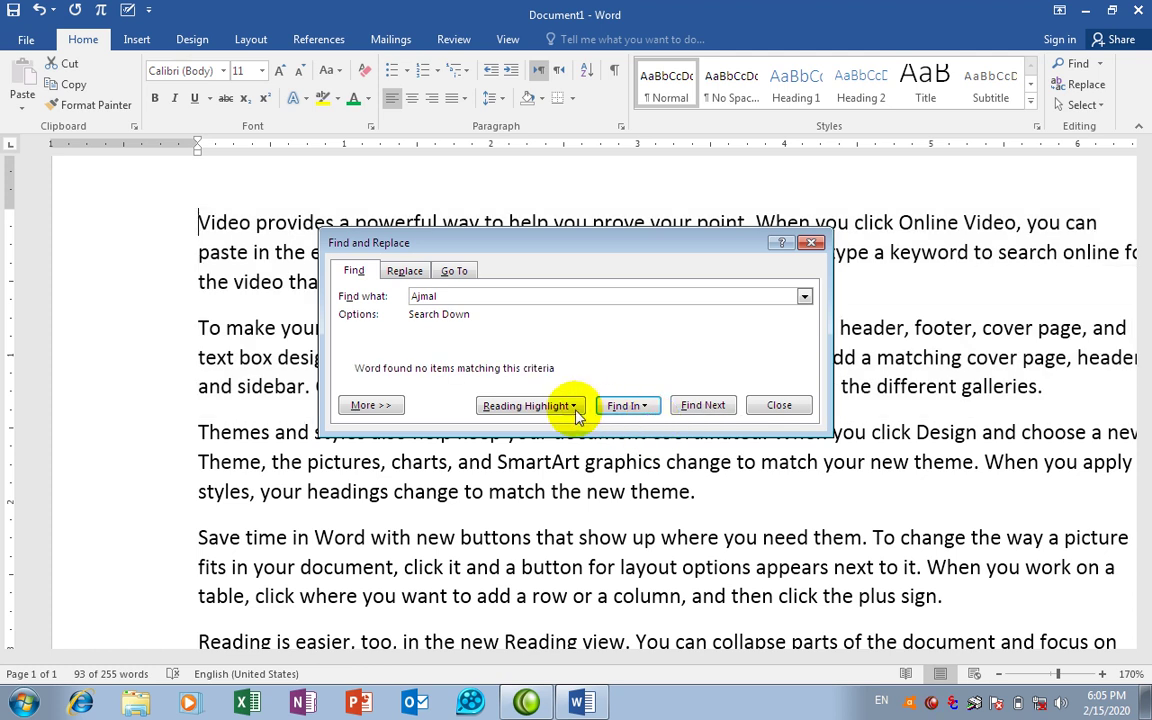
click(700, 406)
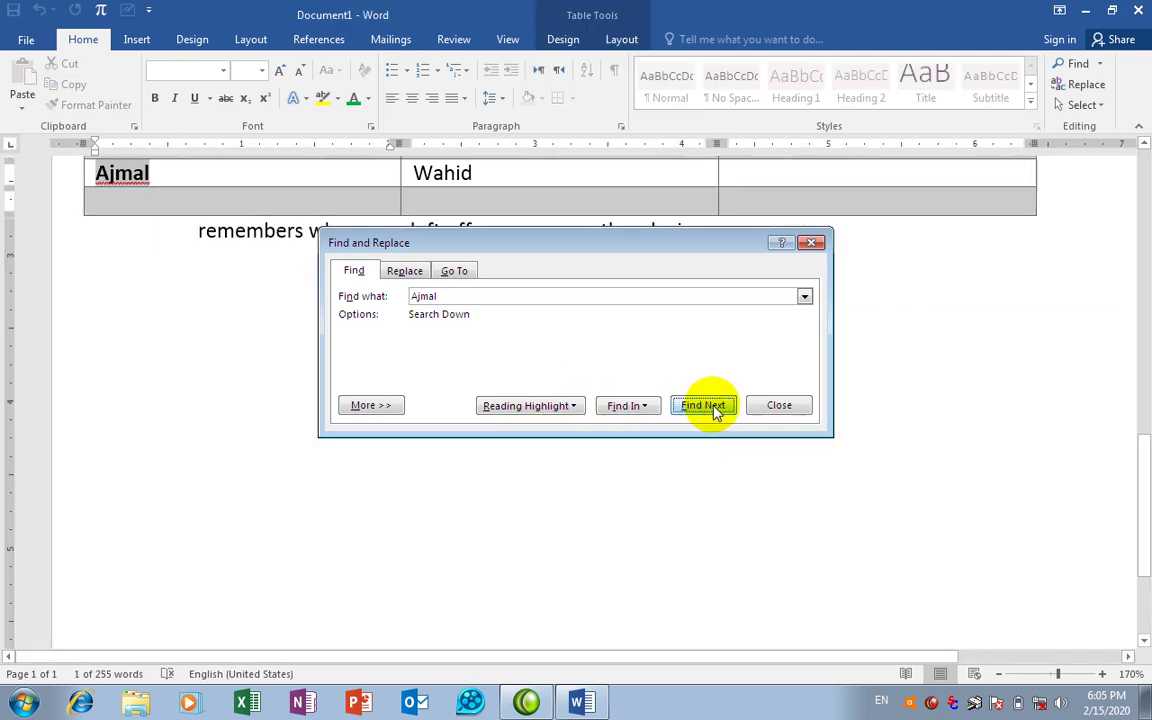
Step: Delete Ajmal from the Find what box and reselect the first two paragraphs
drag(445, 298, 378, 297)
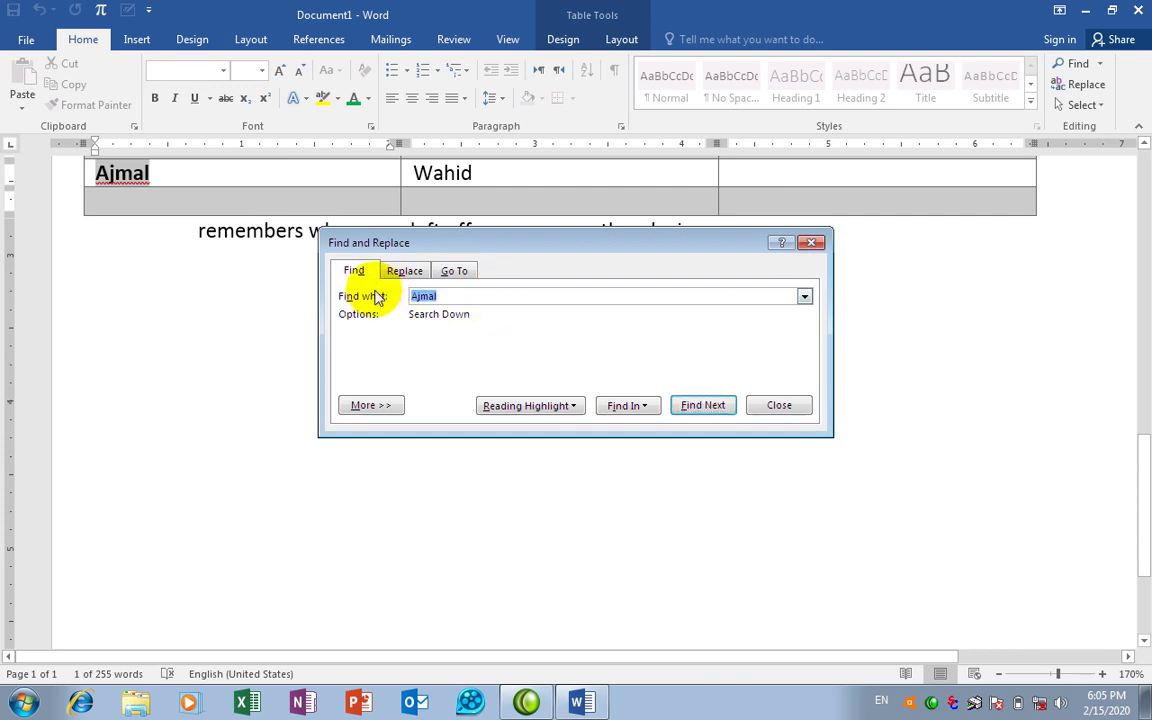
key(BackSpace)
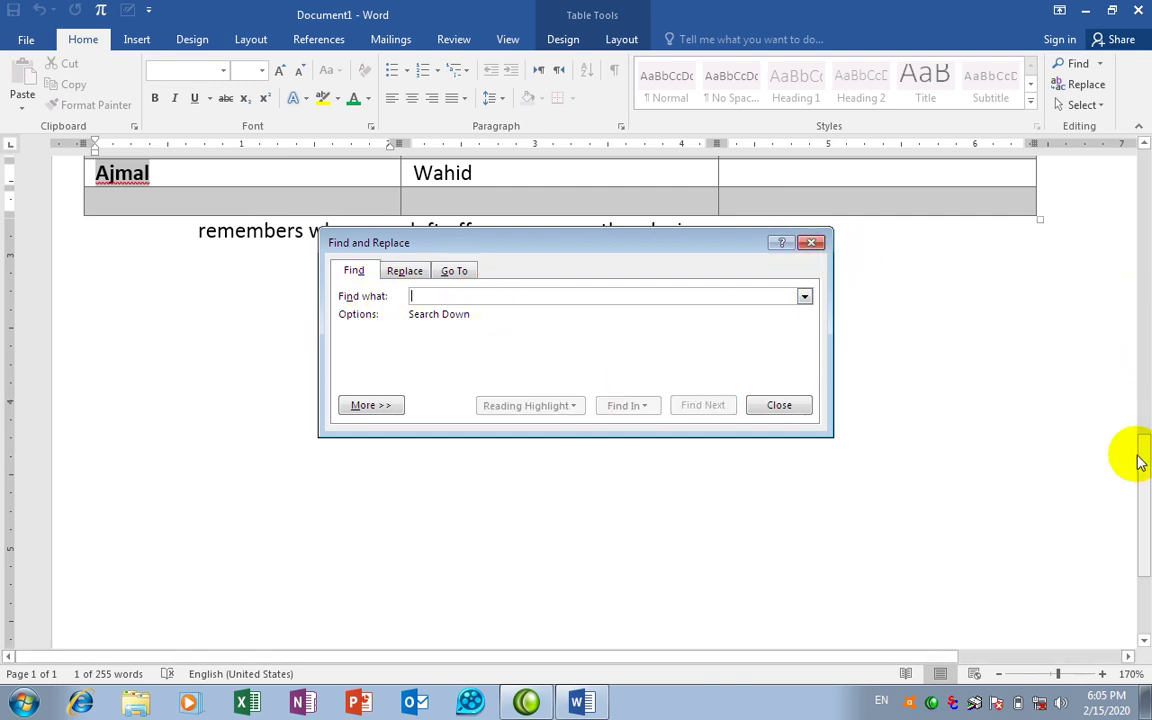
drag(1140, 465, 1139, 160)
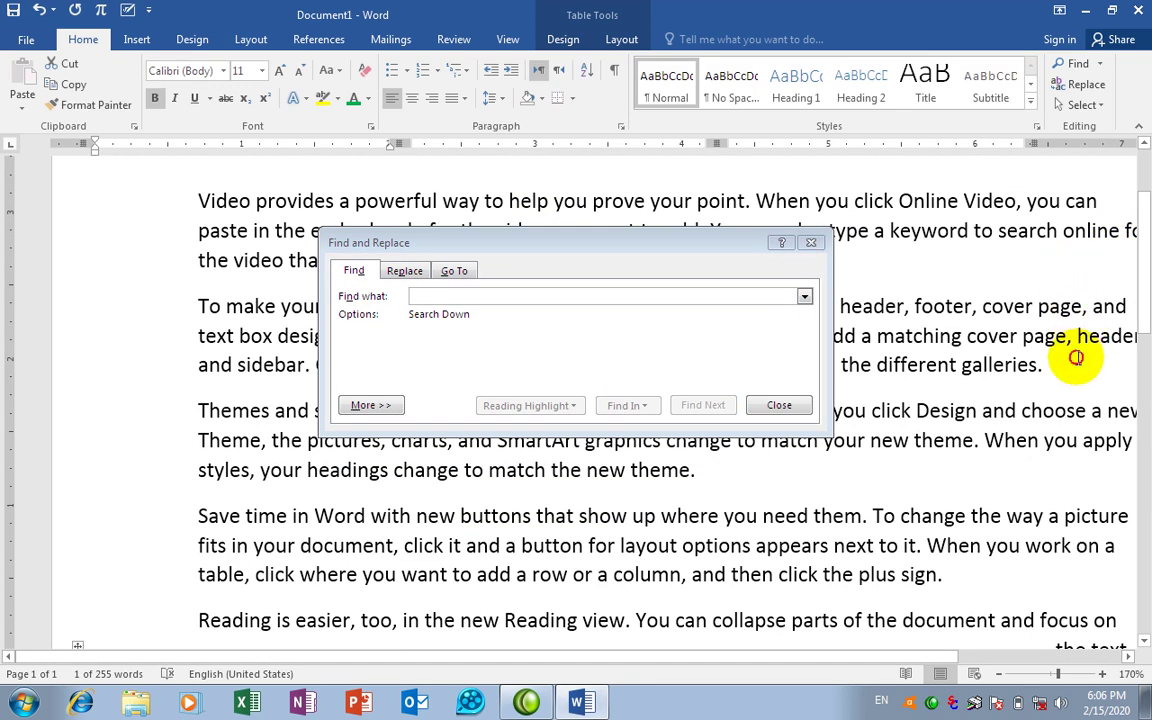
drag(1003, 347, 200, 190)
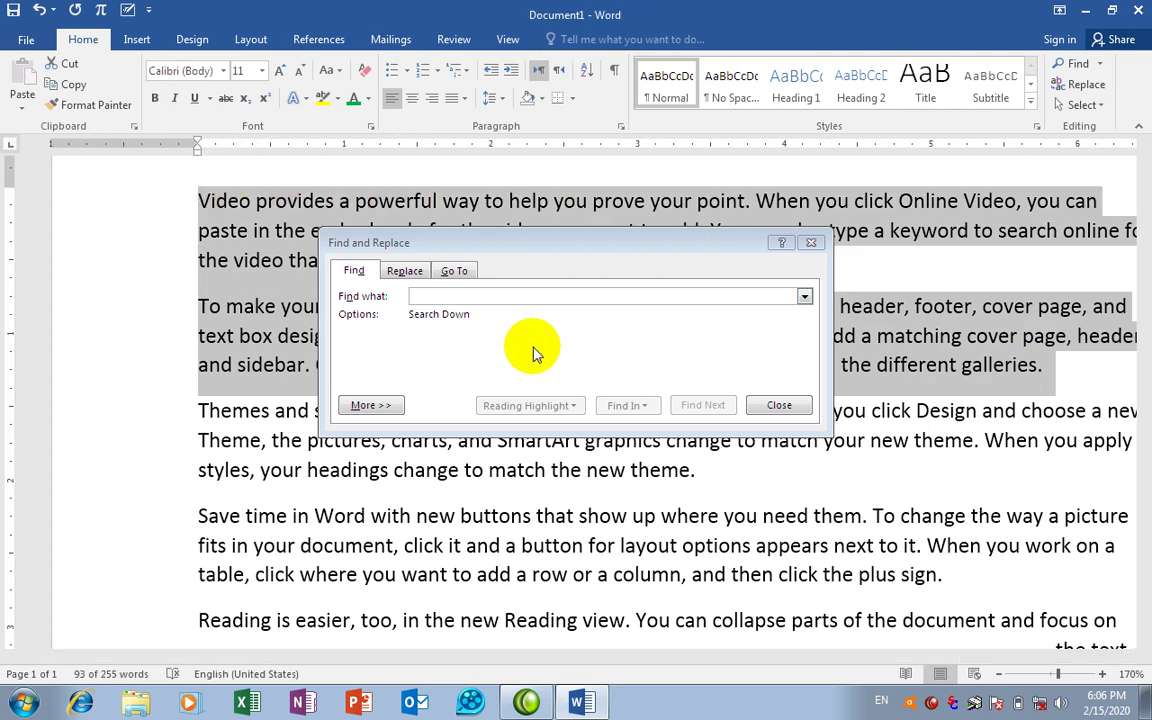
Step: Enter ajmal as the search term and search only within the current selection
click(468, 292)
text(ajmal)
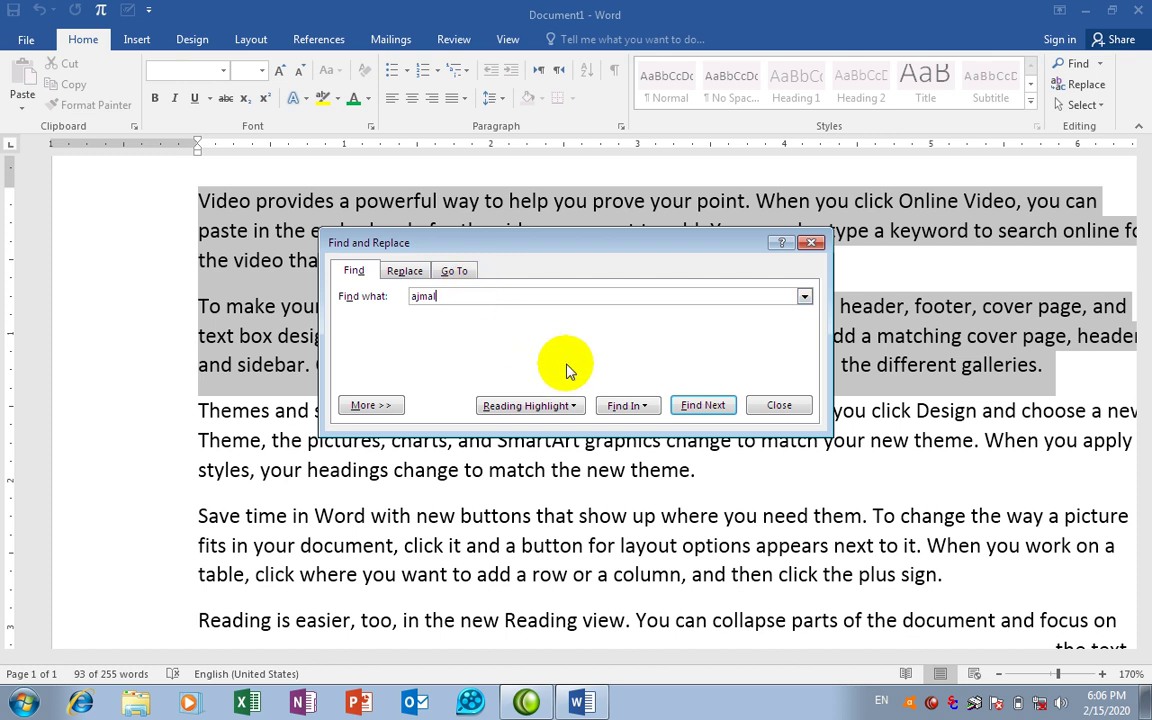
click(630, 405)
click(647, 428)
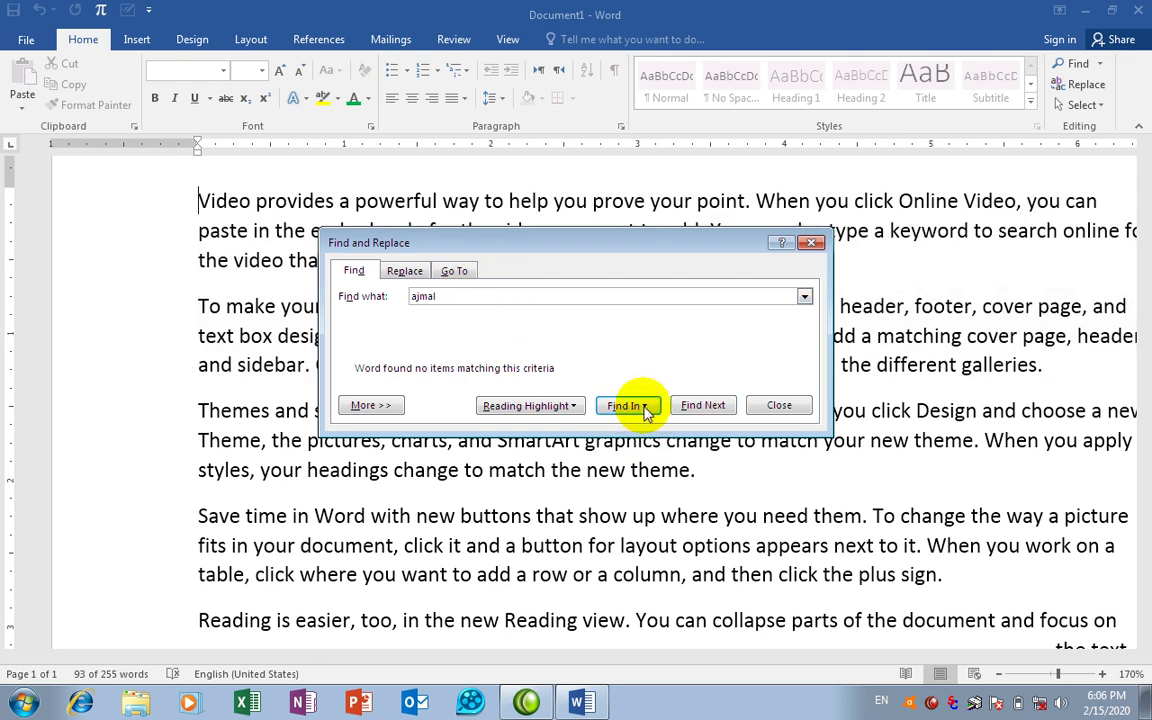
click(703, 405)
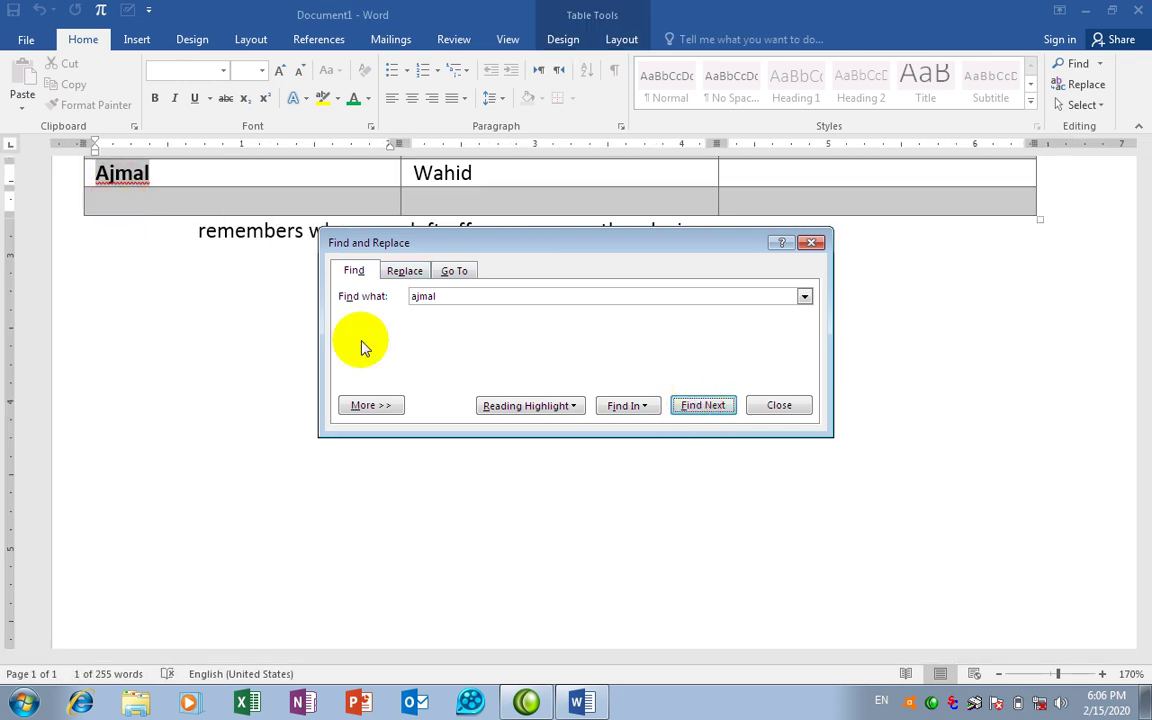
Step: Search the main document for ajmal, answering the restart and finished-searching prompts
click(648, 405)
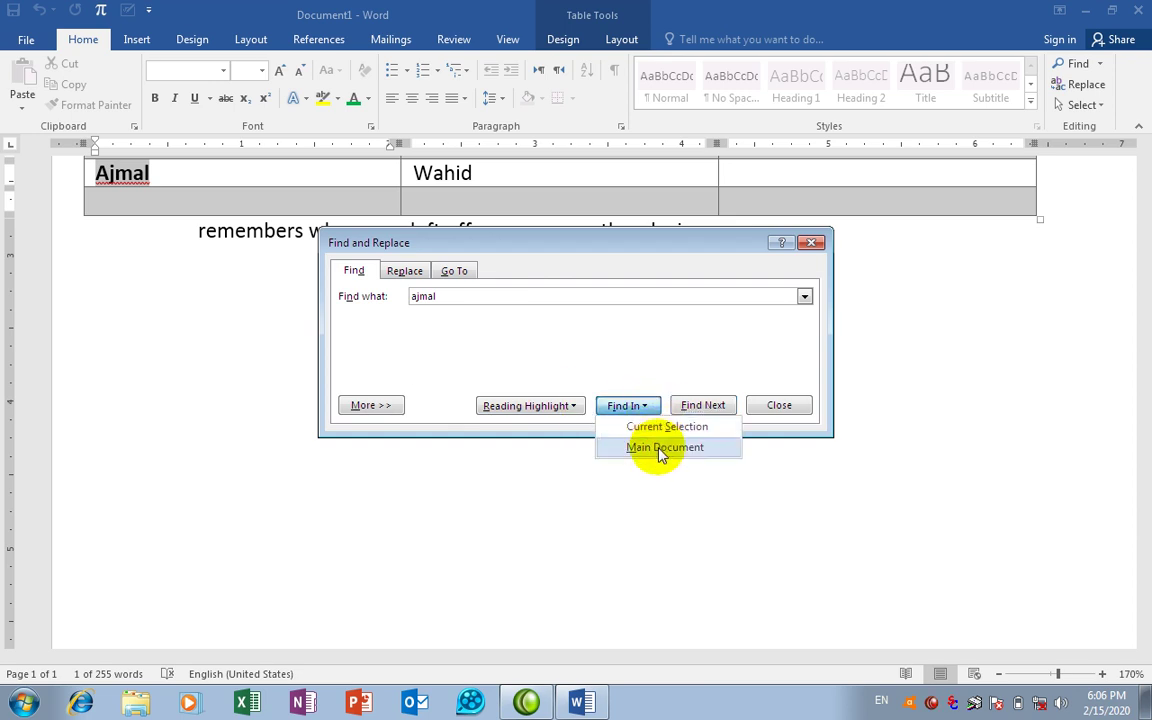
click(658, 447)
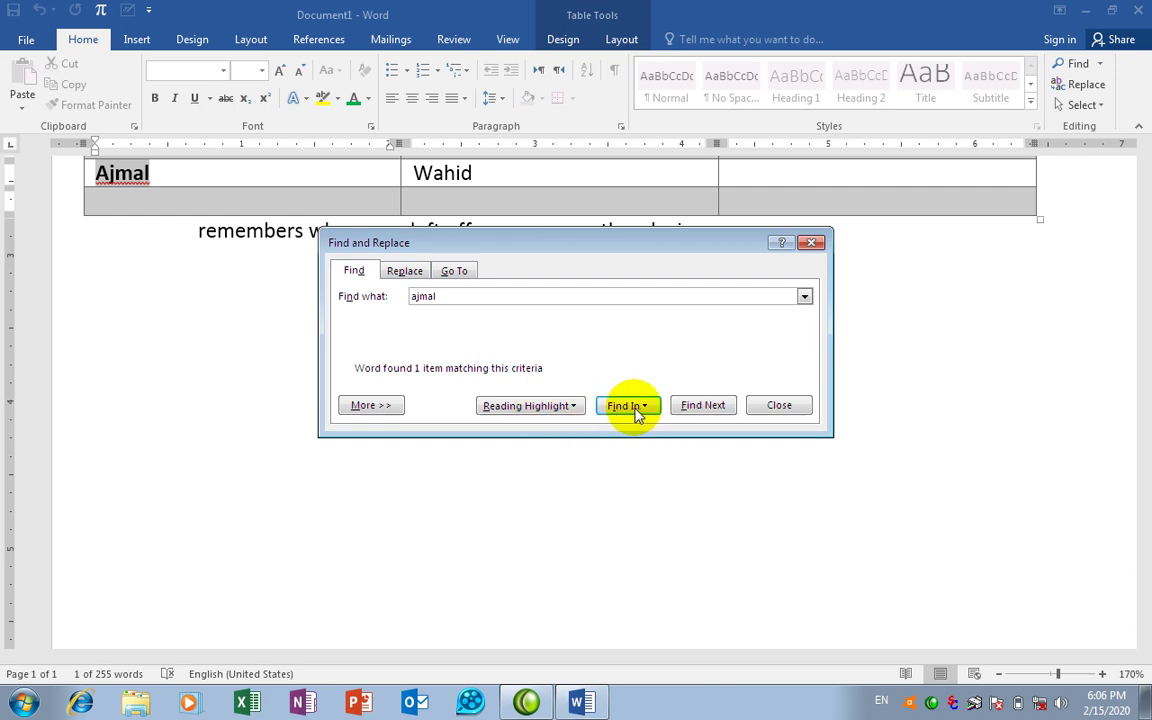
click(713, 408)
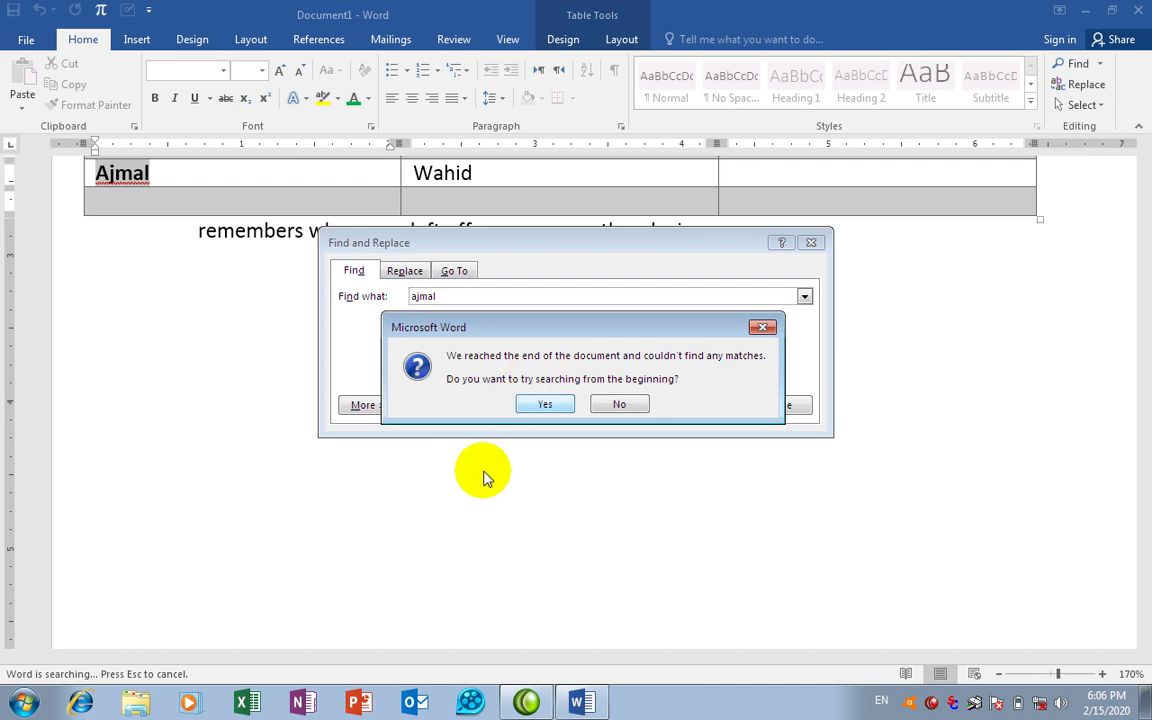
click(548, 404)
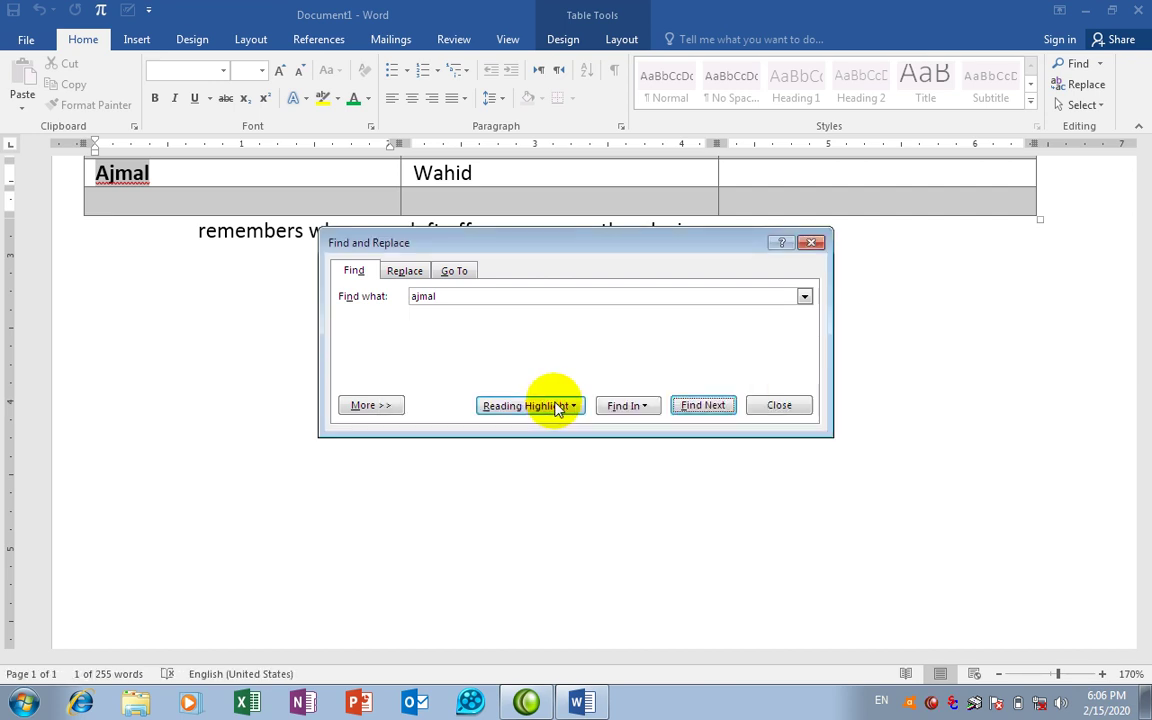
click(703, 405)
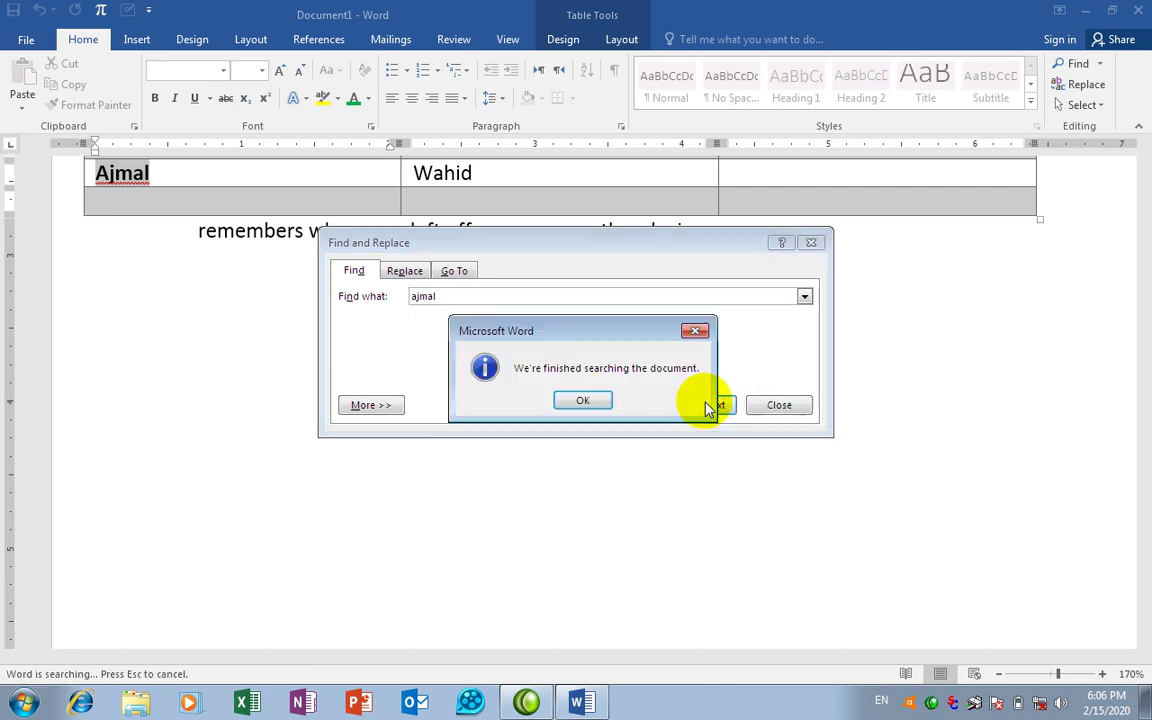
click(585, 401)
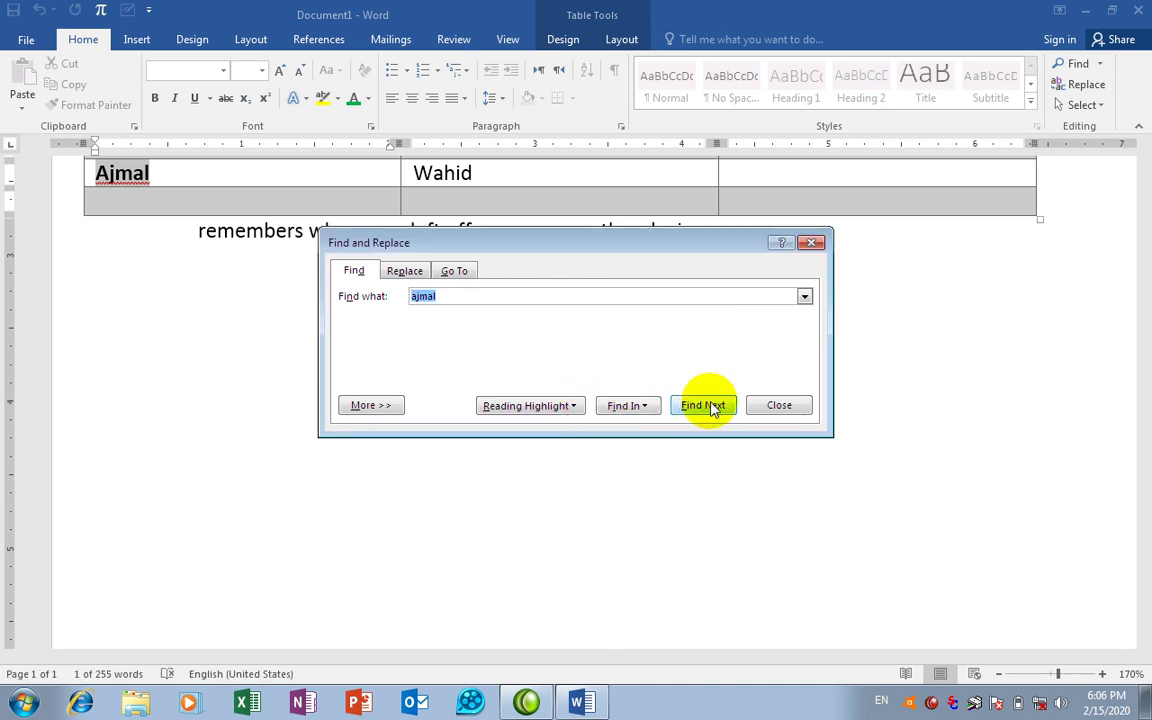
click(705, 405)
click(610, 402)
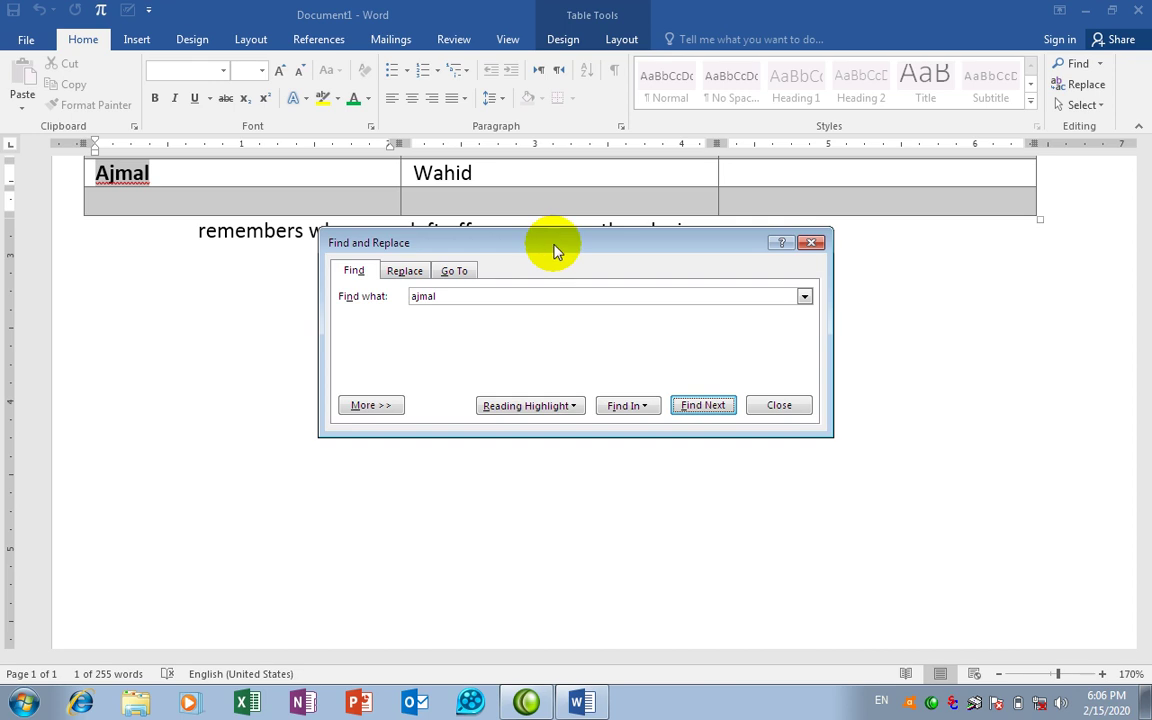
Step: Reposition the Find window, expand More search options, and keep Search direction set to All
drag(553, 242, 567, 217)
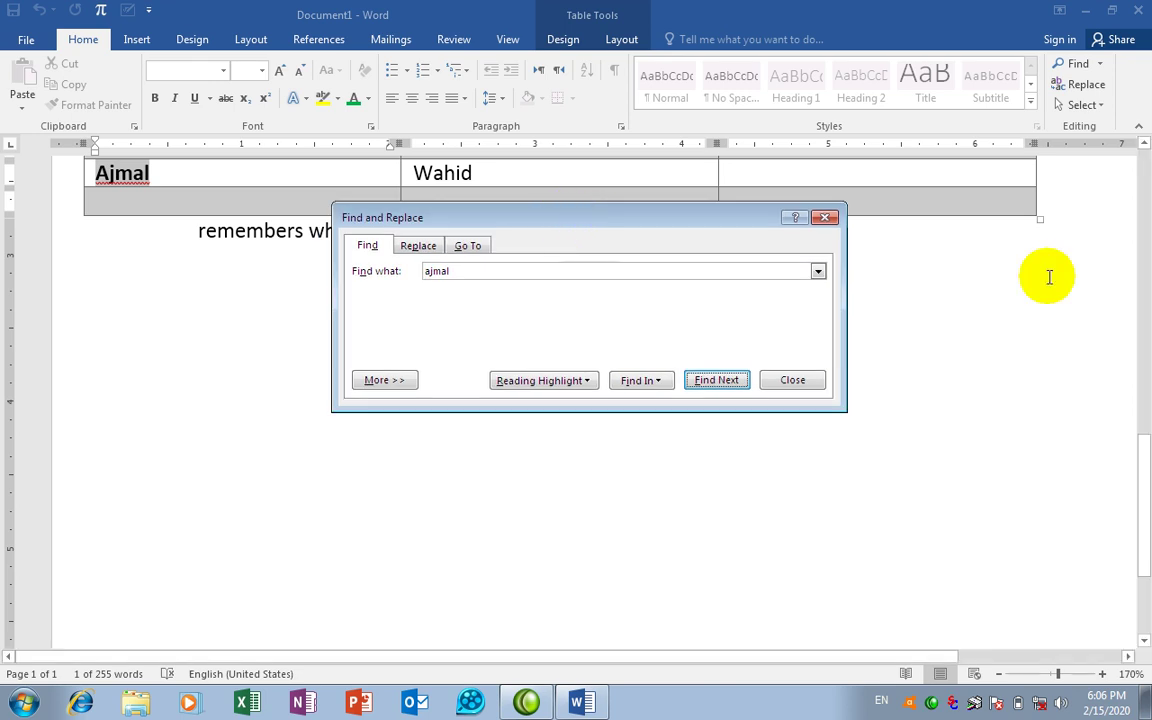
drag(1140, 470, 1137, 231)
click(385, 380)
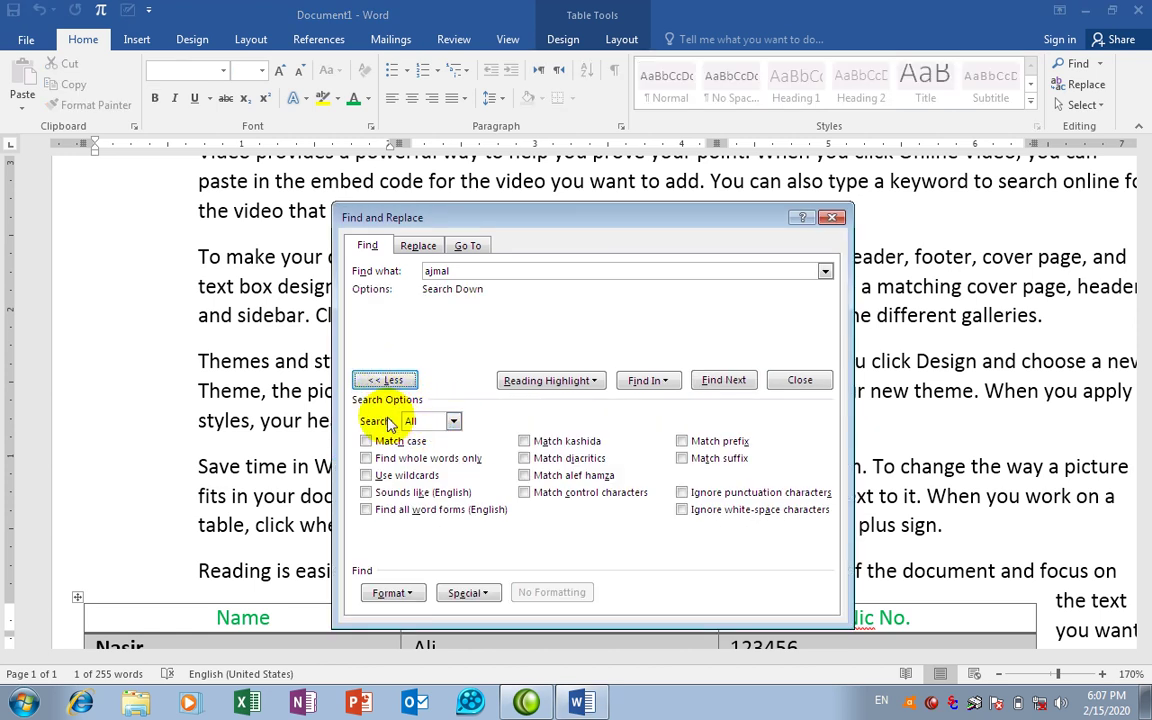
click(388, 380)
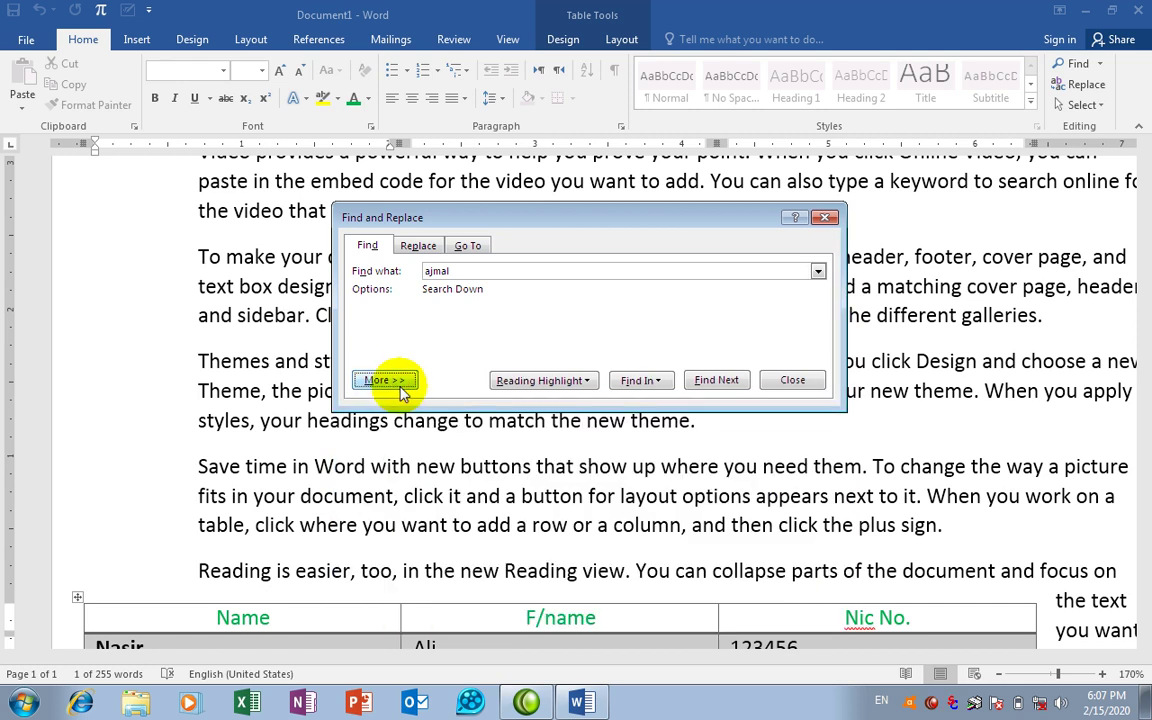
click(386, 382)
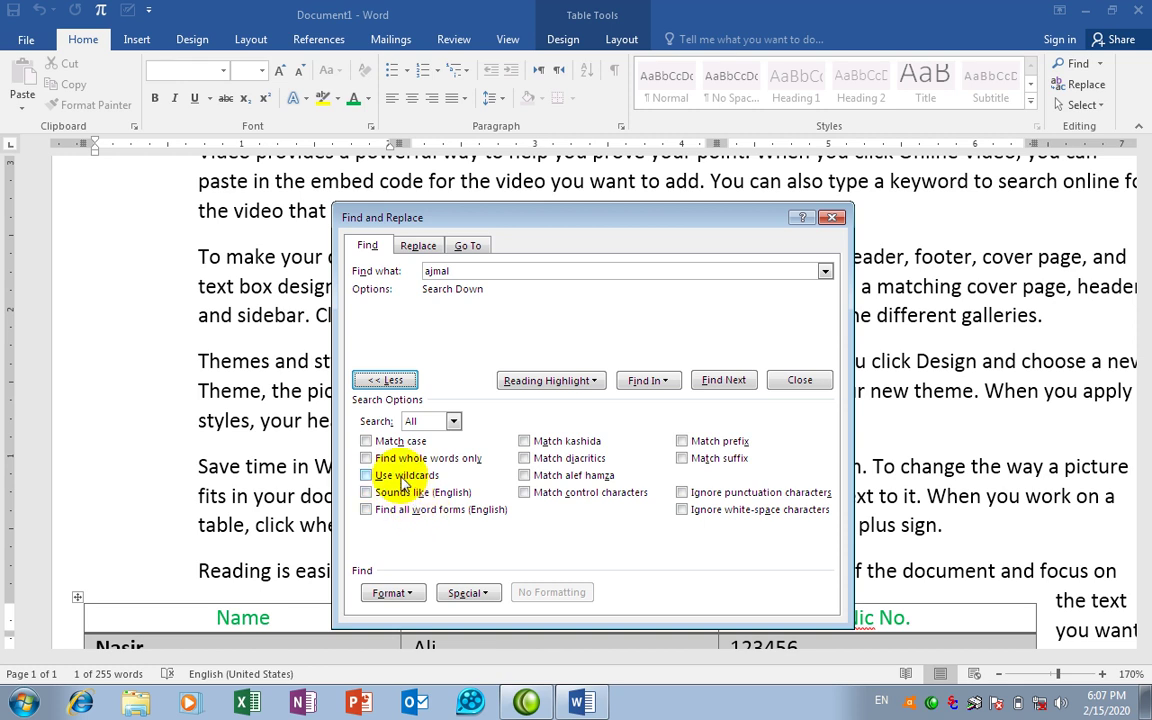
click(453, 422)
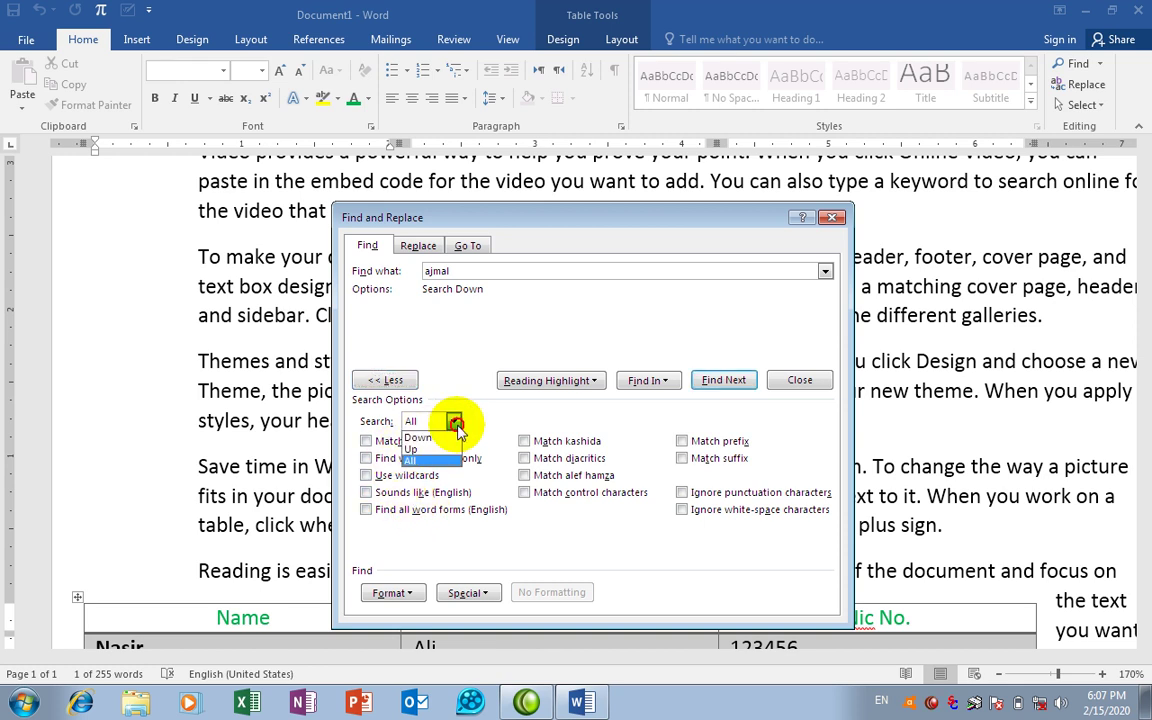
click(455, 423)
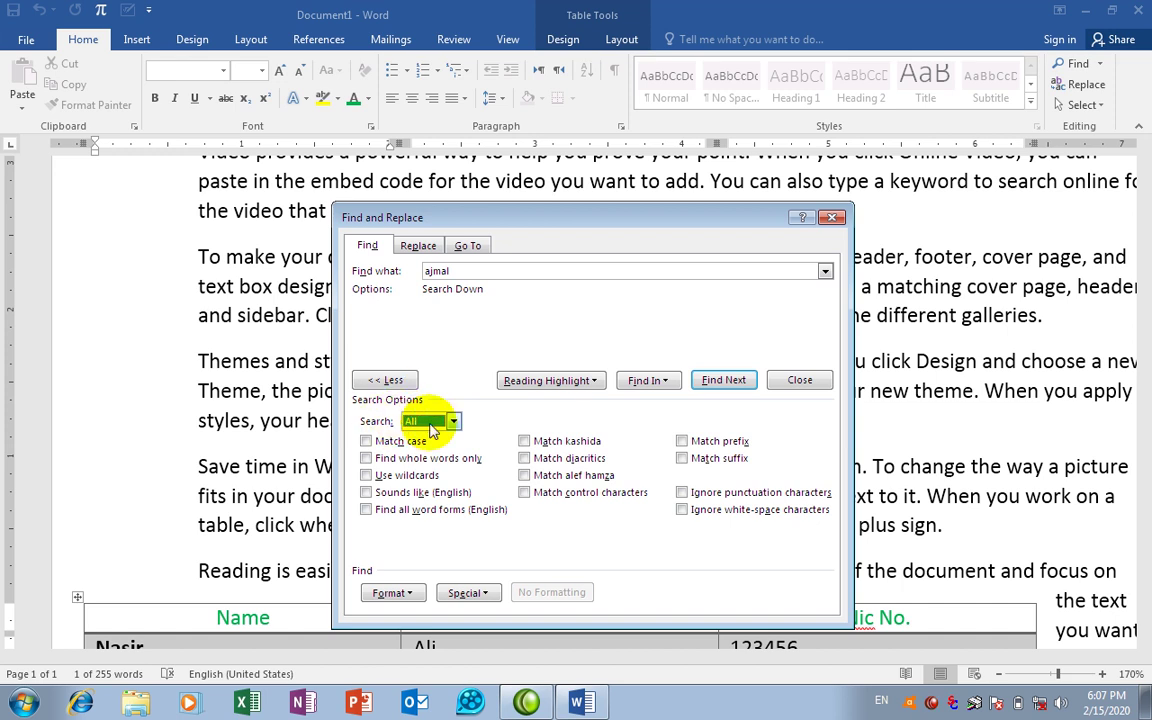
Step: Zoom into the document and select the letters 'The' at the start of Themes
click(448, 422)
click(262, 352)
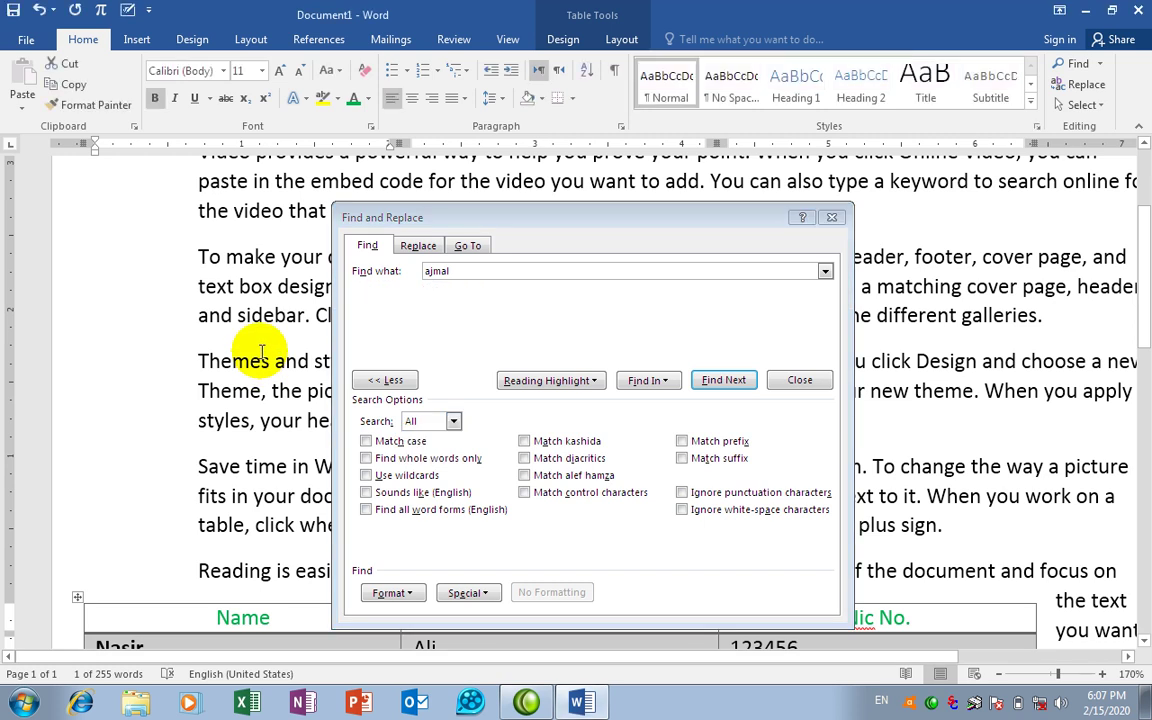
click(196, 361)
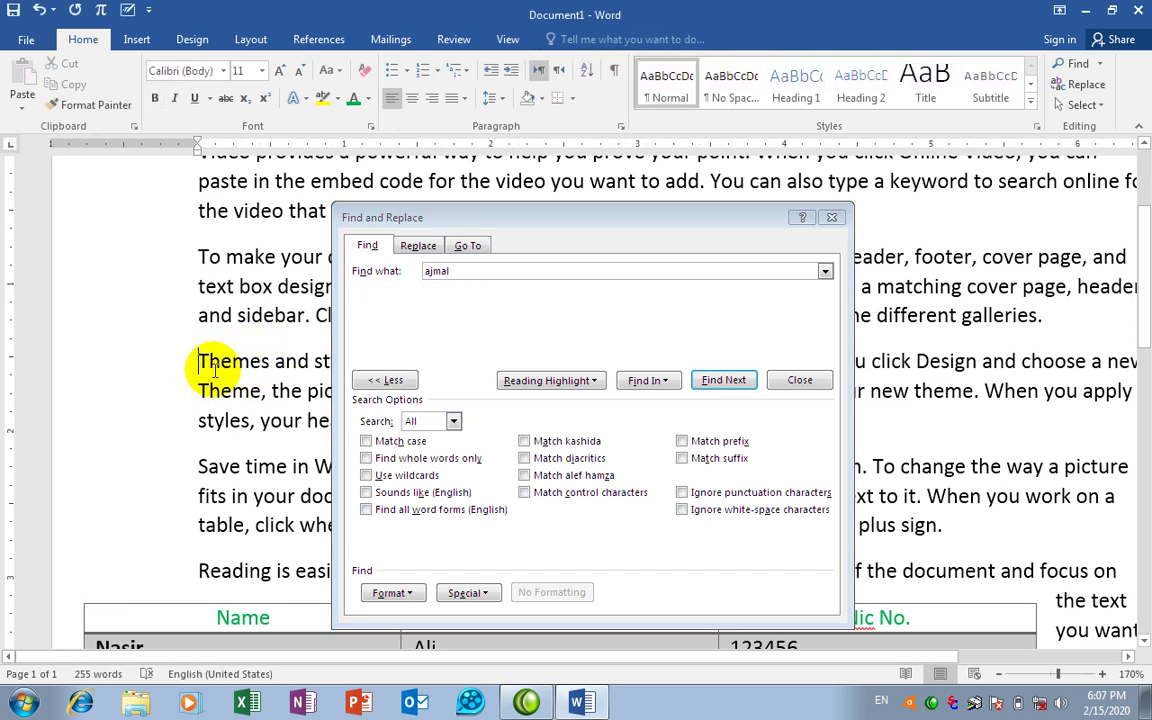
click(1102, 674)
click(1102, 674)
click(1102, 674)
click(1102, 674)
click(1102, 674)
click(1102, 674)
click(1102, 674)
click(1102, 674)
click(1102, 674)
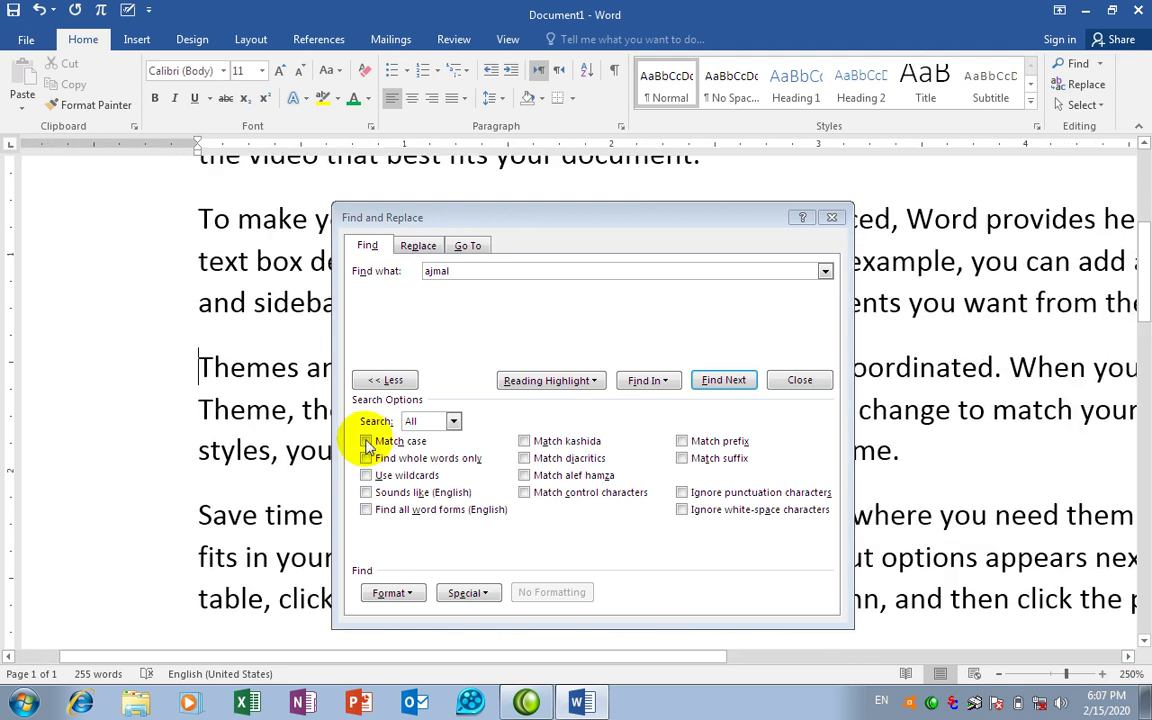
scroll(205, 355, up, 1)
drag(200, 360, 252, 360)
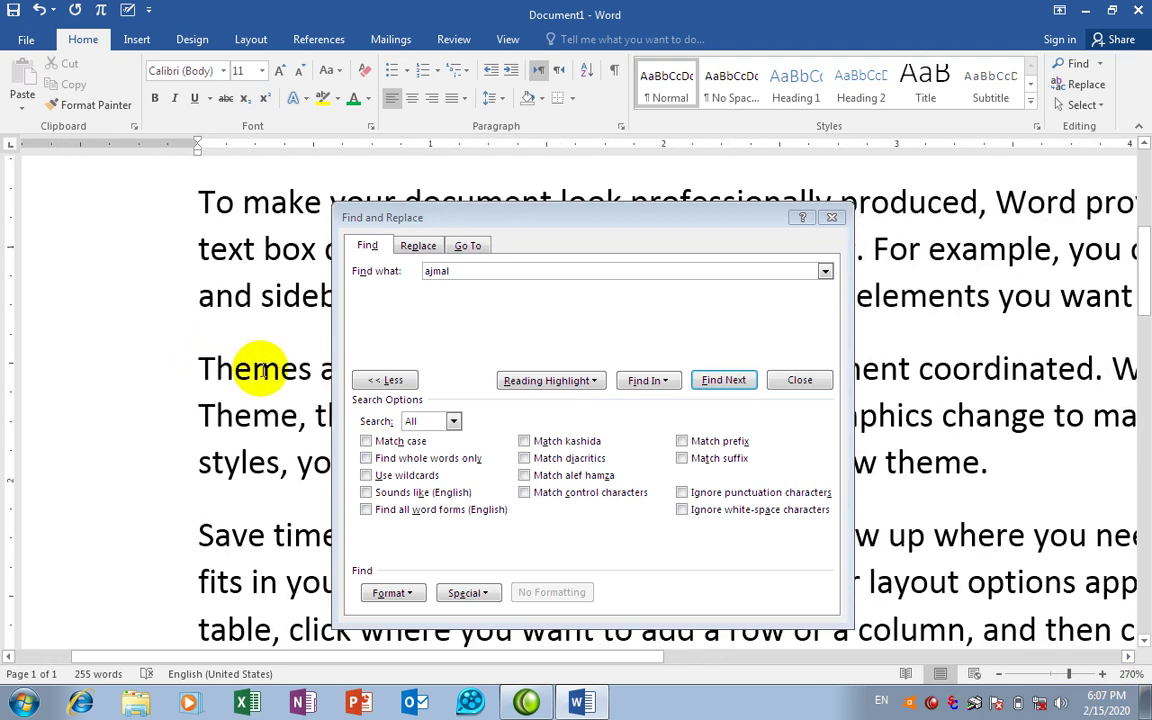
Step: Colour the selected 'The' red and give it a turquoise highlight
click(368, 98)
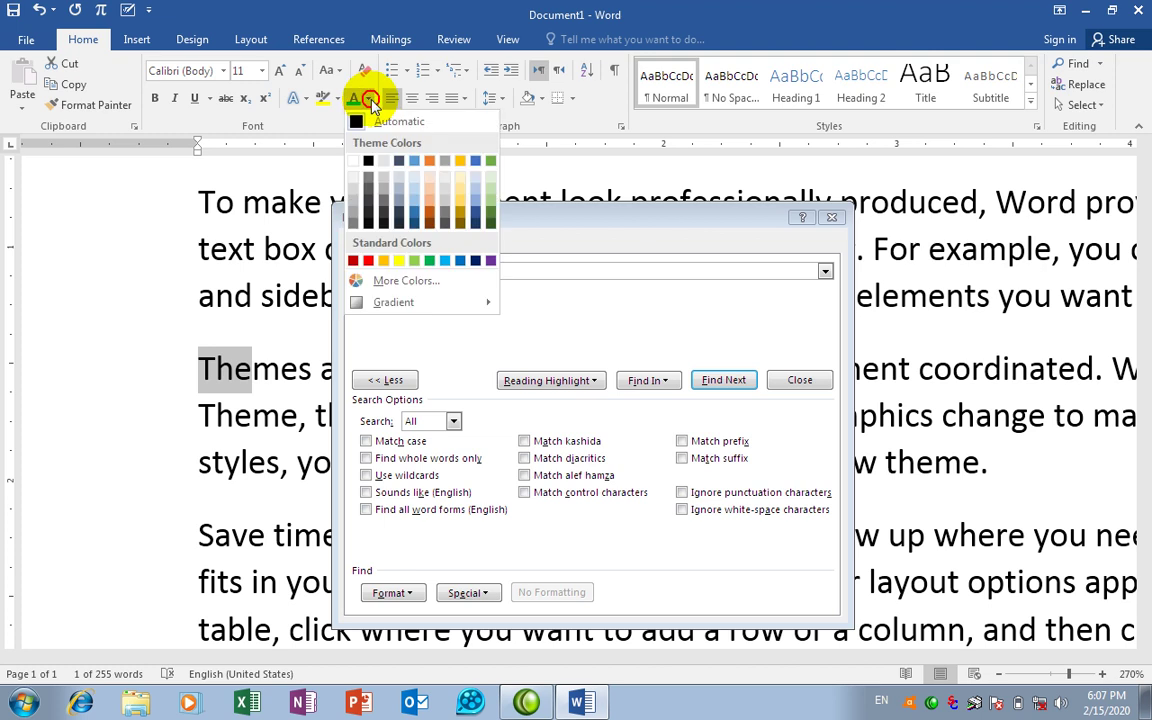
click(368, 261)
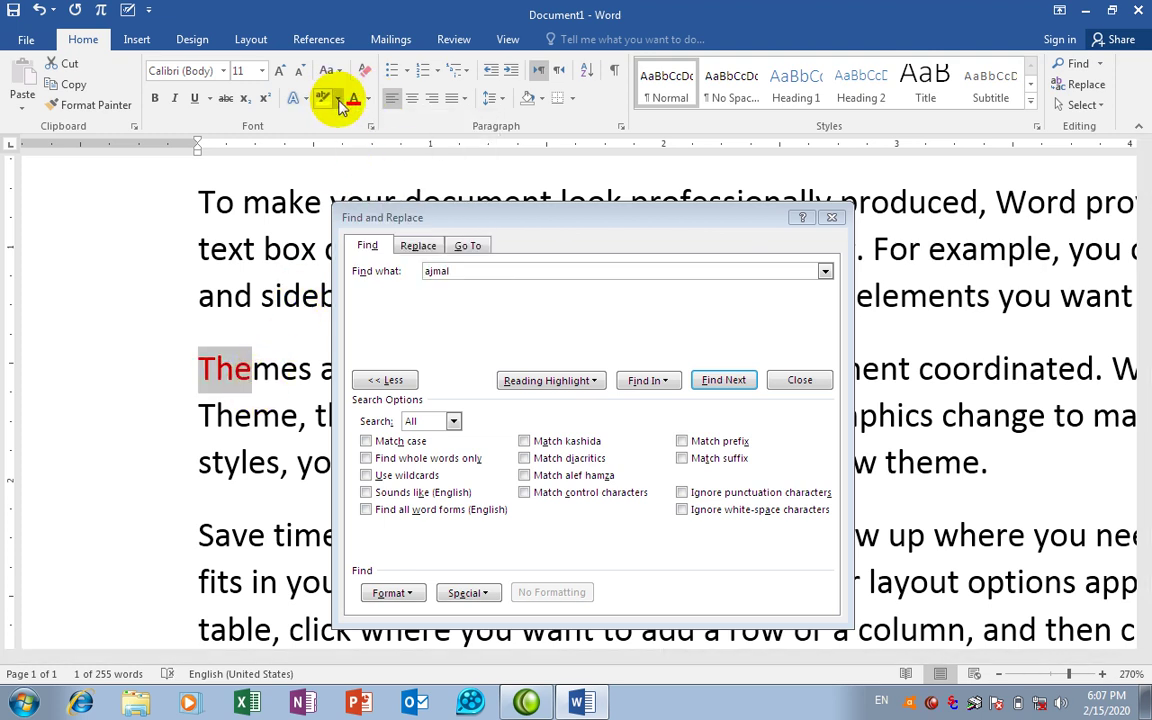
click(337, 98)
click(383, 128)
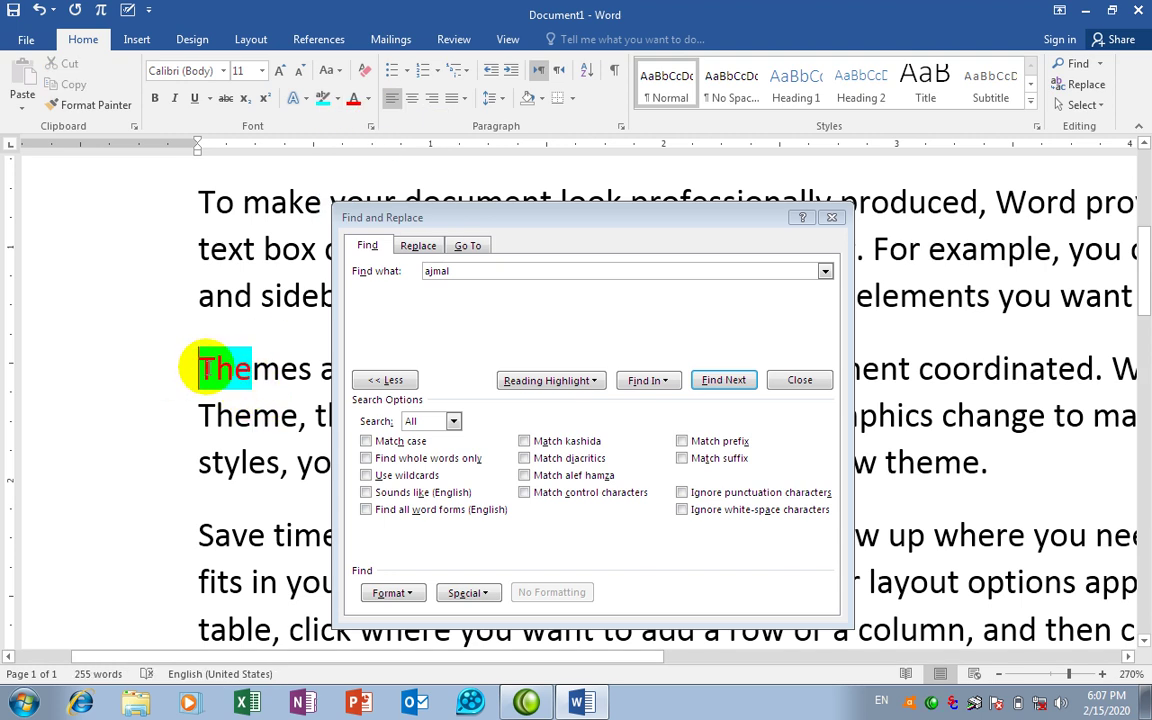
Step: Search upward for ajmal, declining to continue from the end and dismissing the message
click(453, 421)
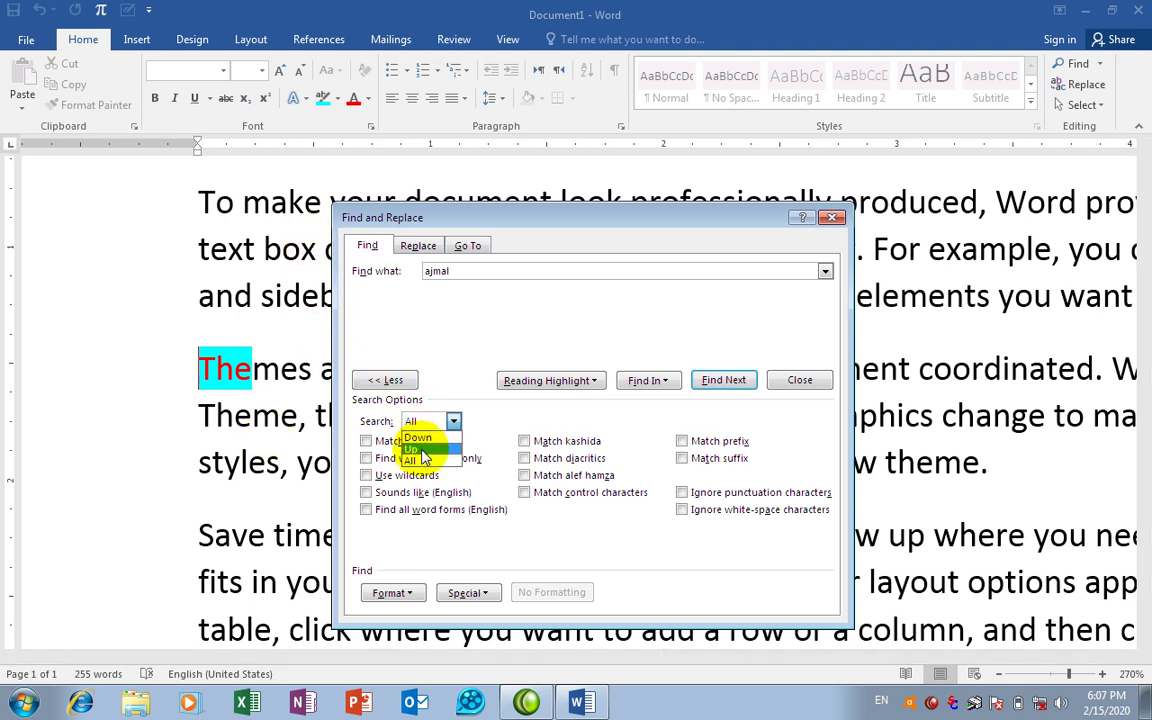
click(424, 450)
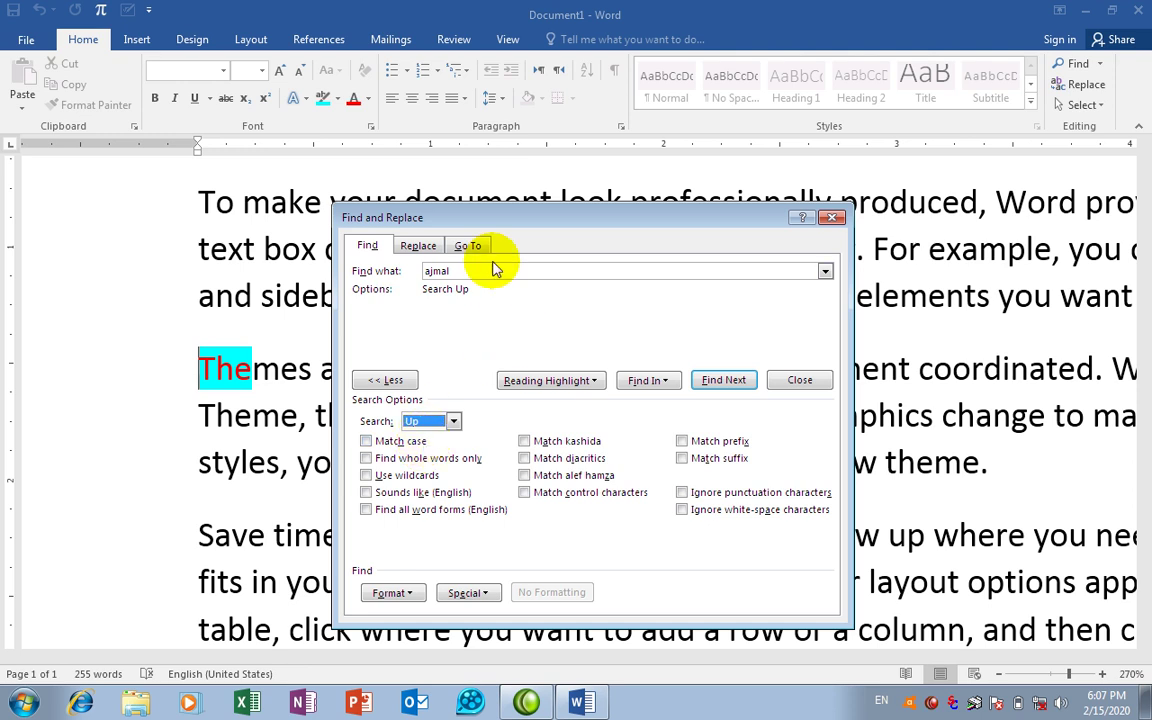
click(714, 380)
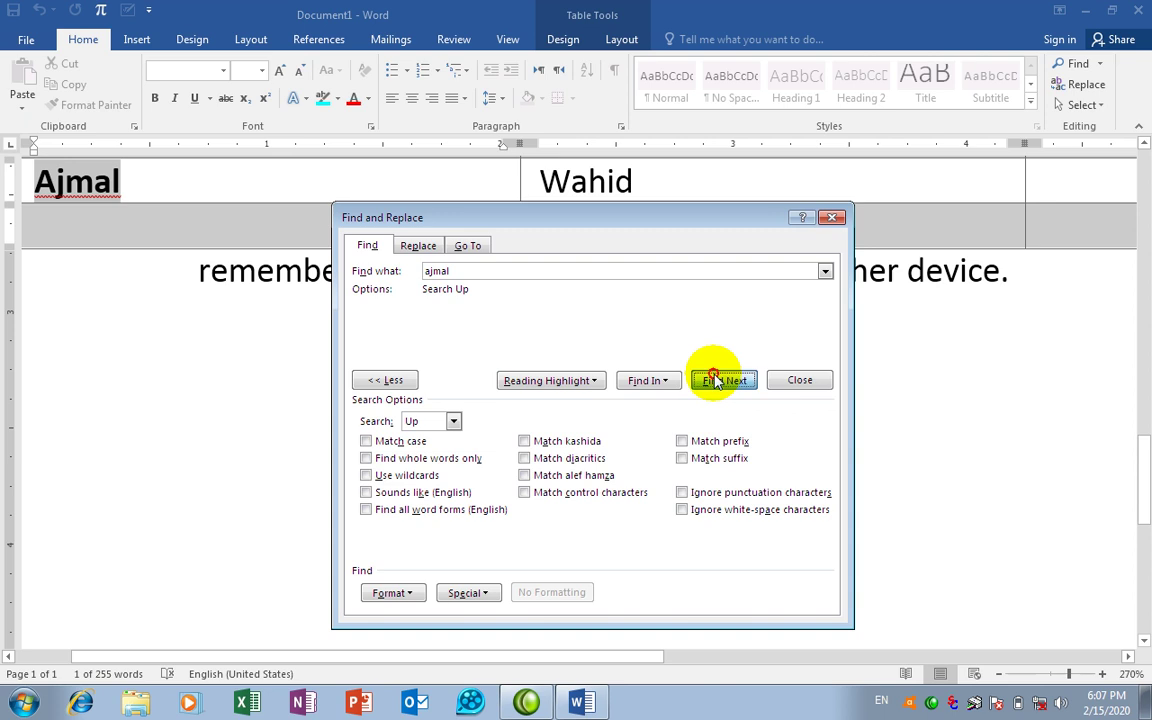
click(716, 381)
click(622, 401)
click(583, 402)
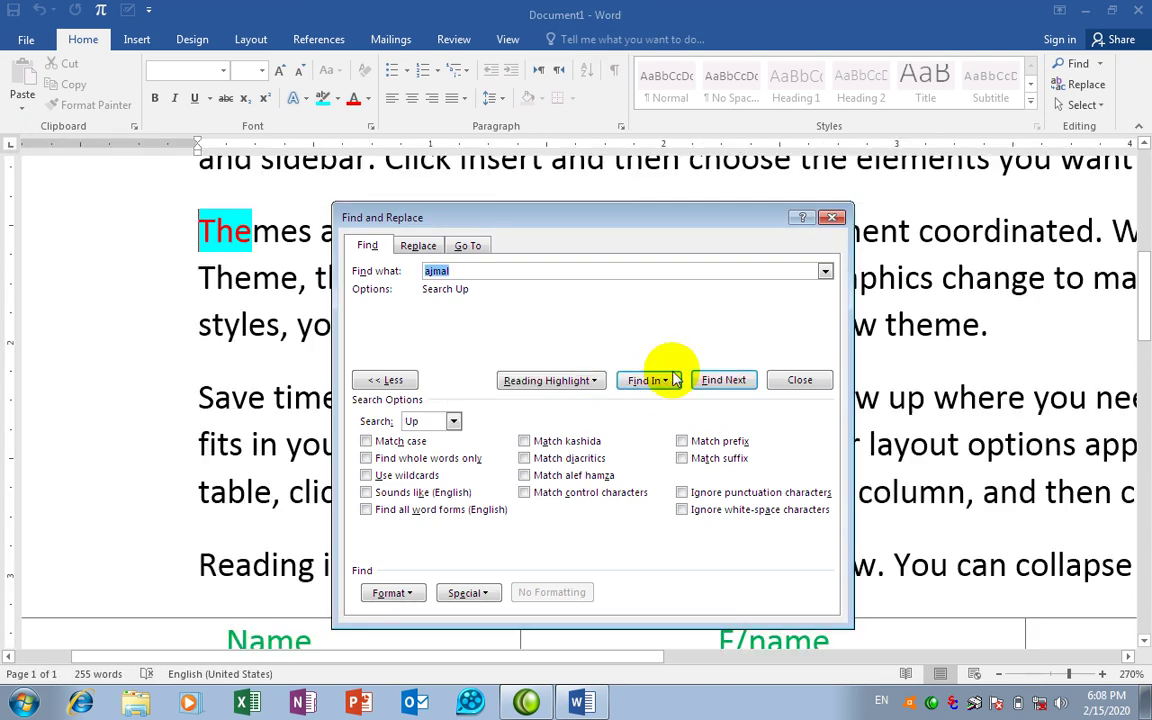
Step: Switch the search direction to Down, then back to All
click(452, 421)
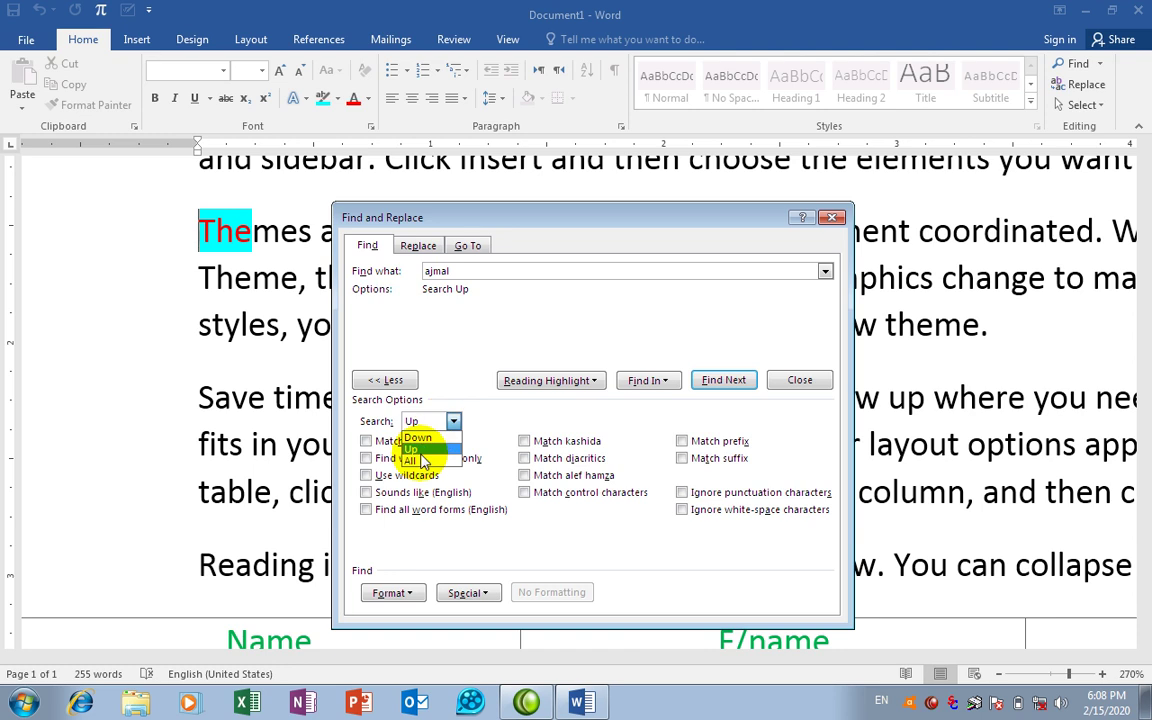
click(418, 437)
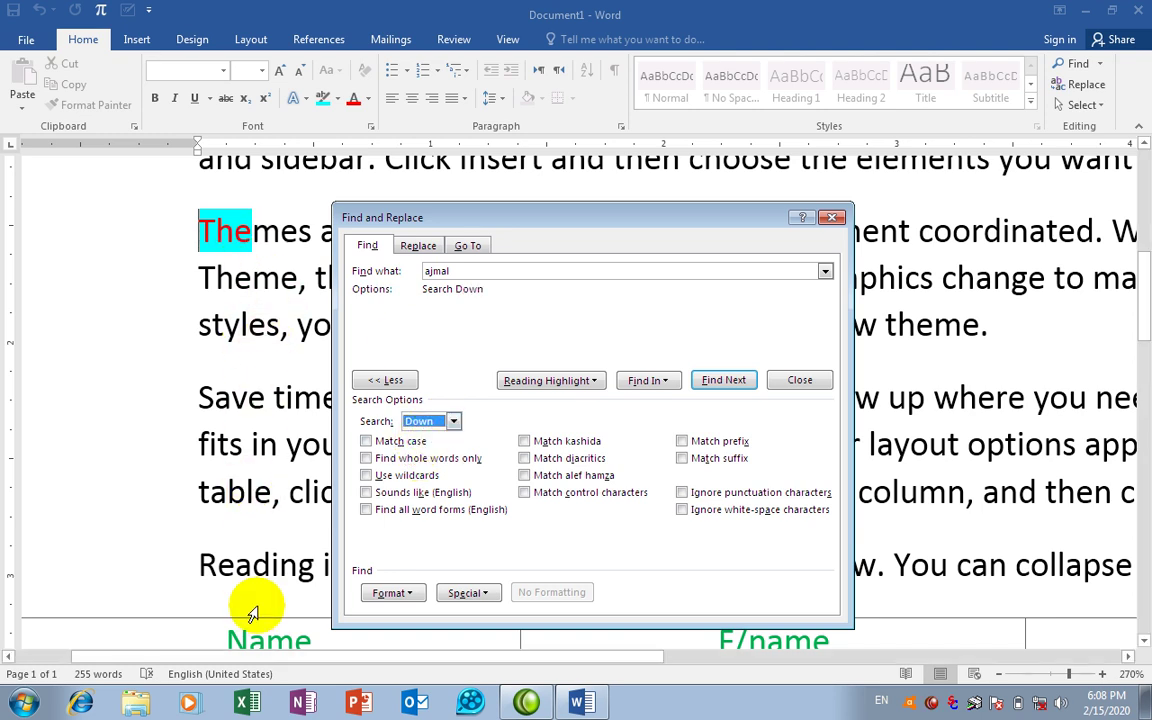
click(452, 421)
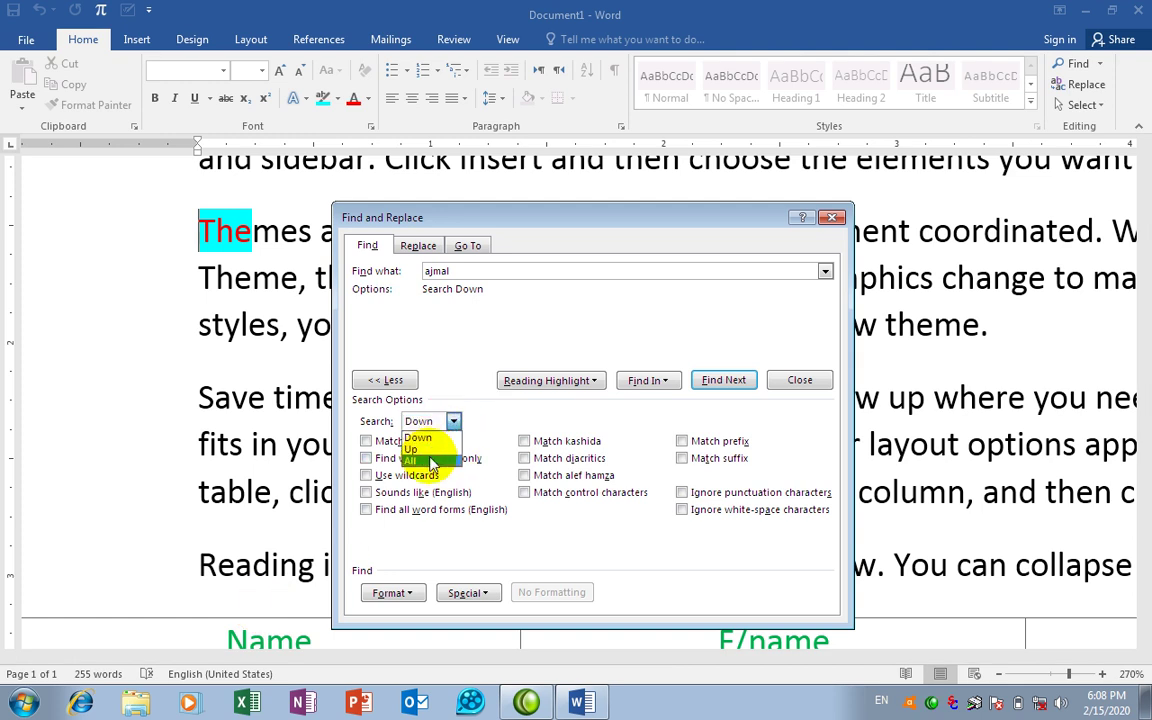
click(432, 461)
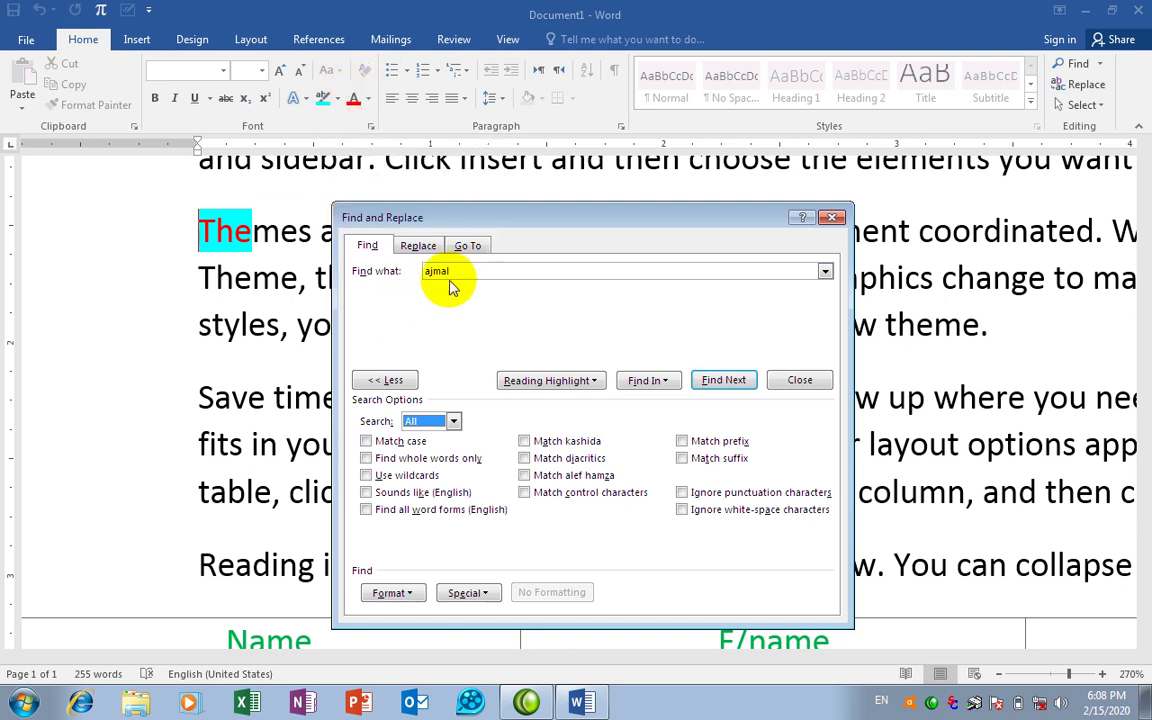
Step: Turn on Match case and search for ajmal, which finds no results
click(366, 441)
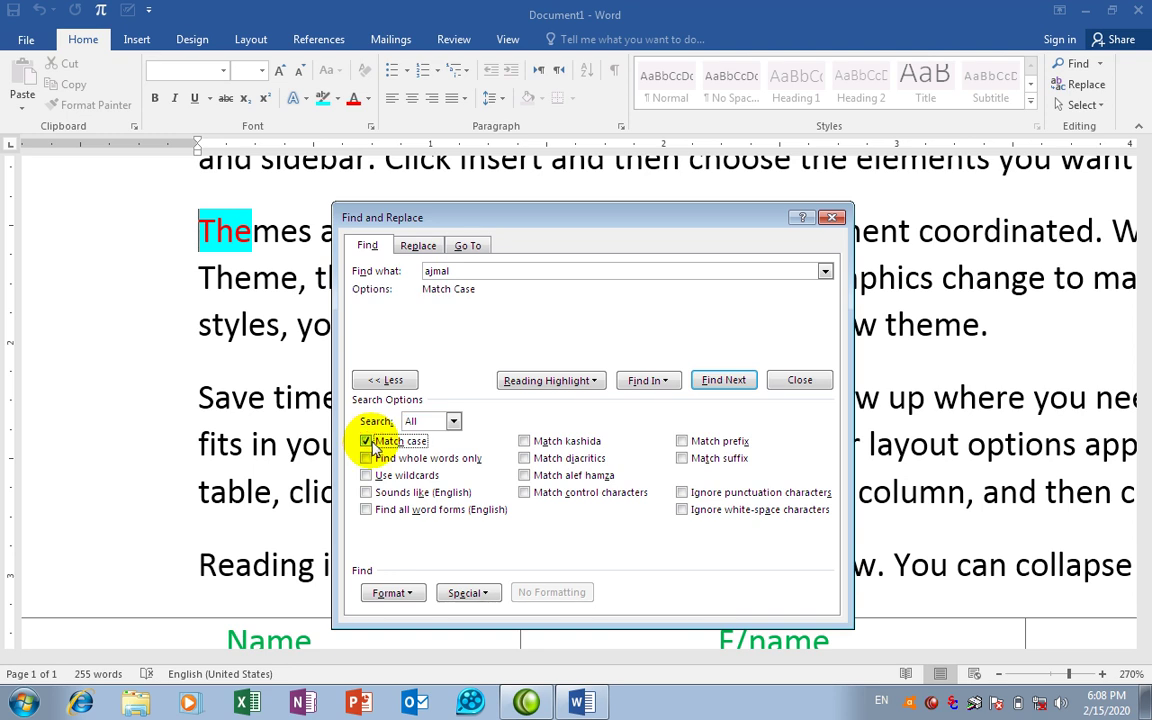
click(700, 382)
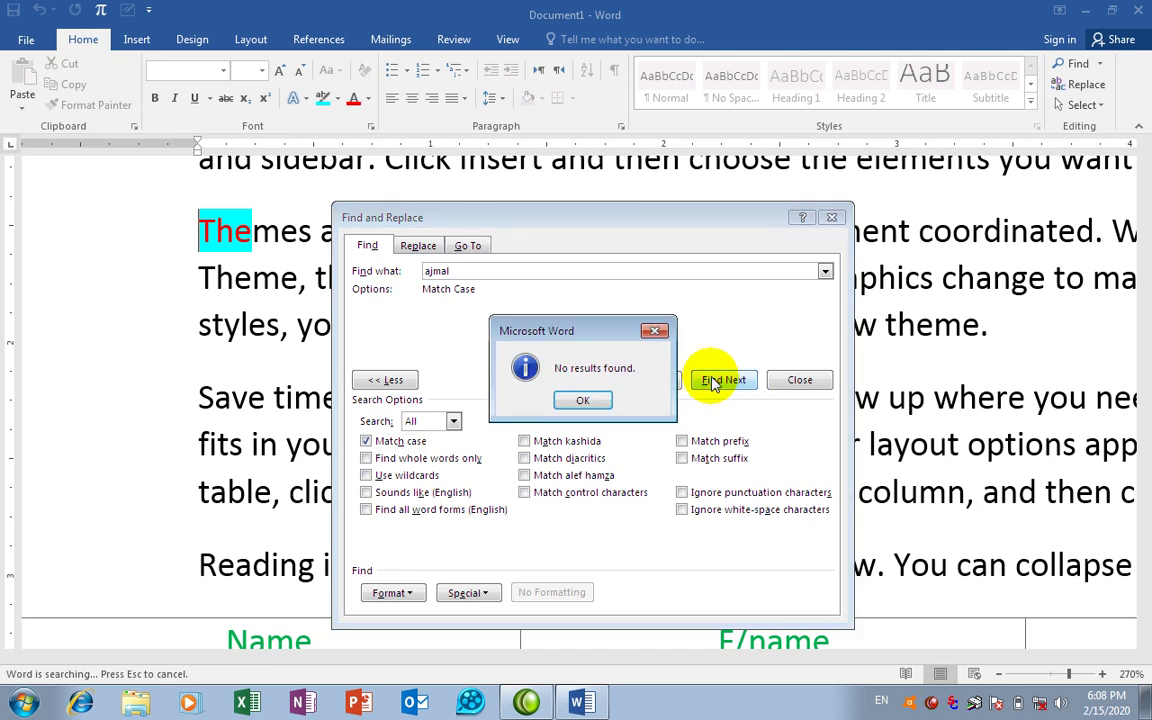
click(583, 400)
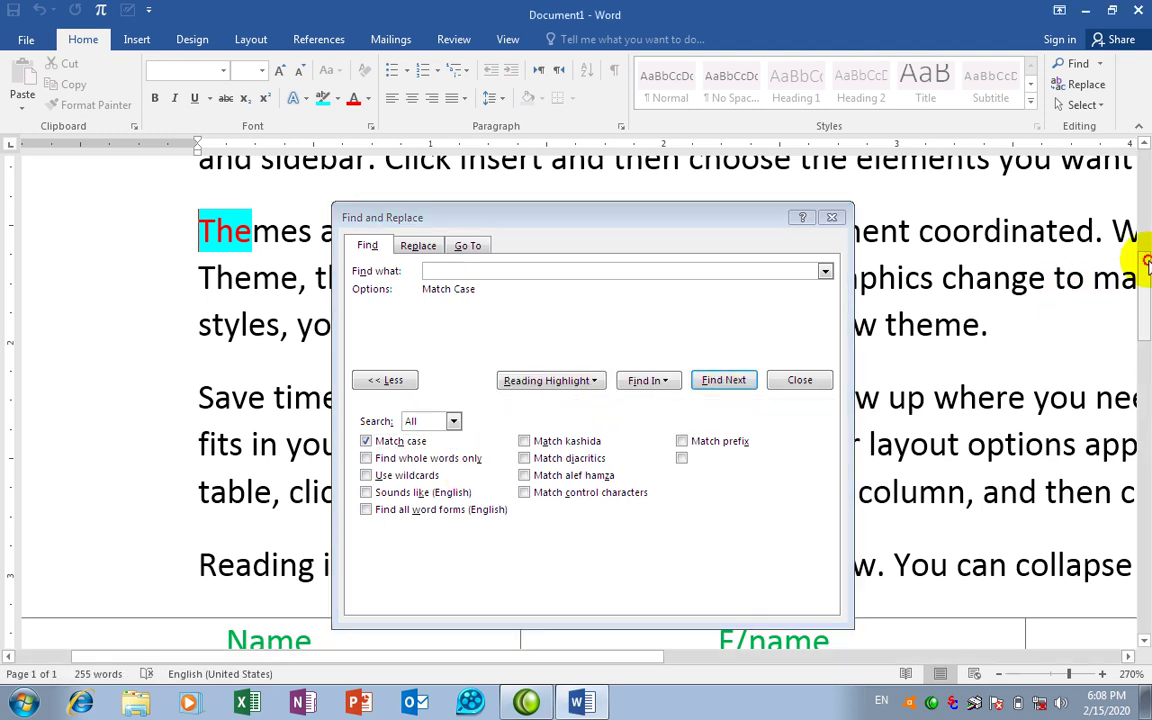
Step: Change the search term to AJMAL and confirm the case-sensitive search finds nothing
drag(1136, 283, 1140, 388)
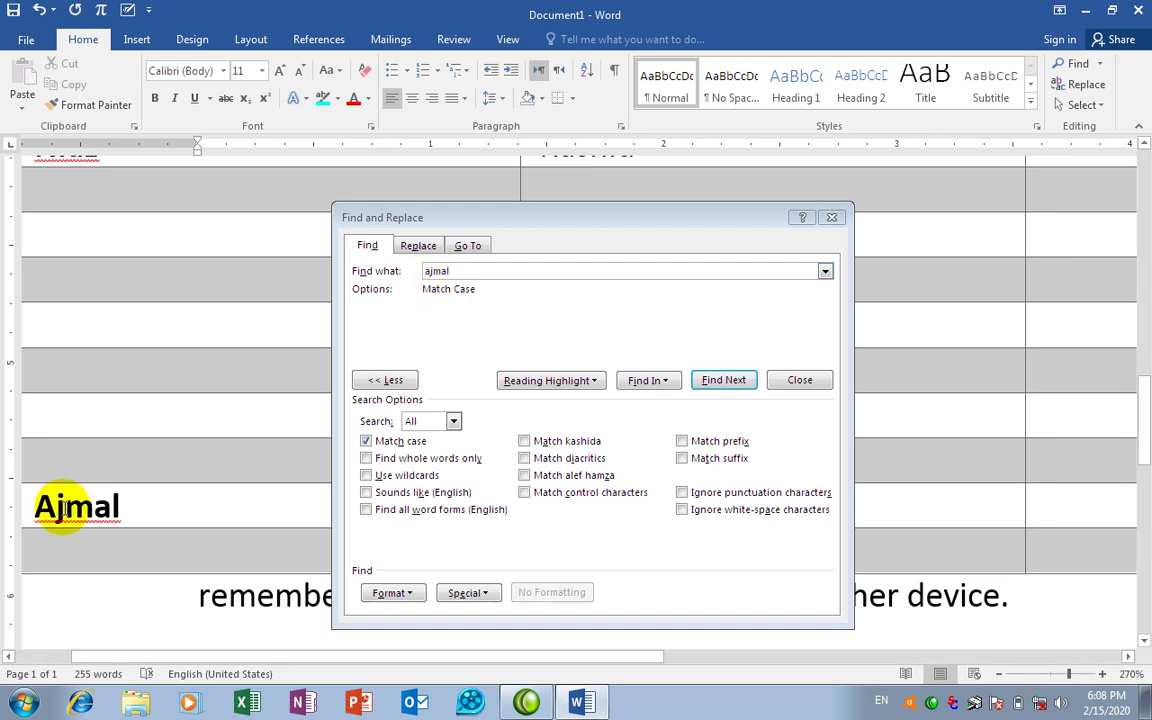
click(461, 268)
key(BackSpace)
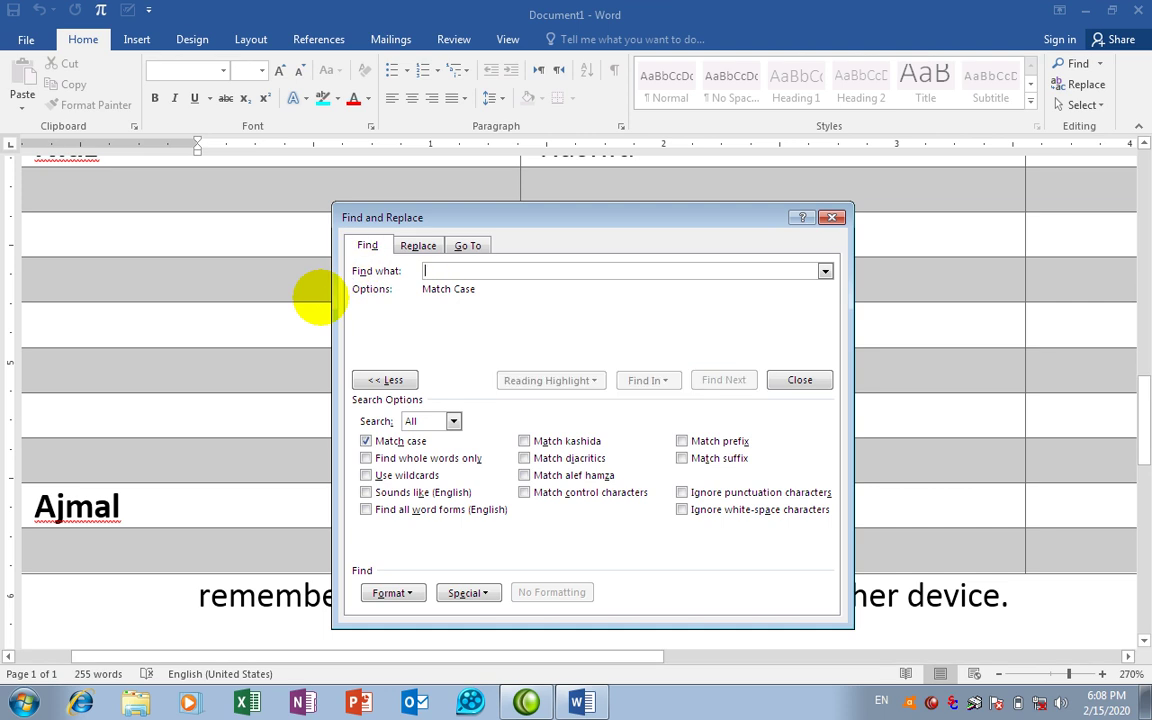
text(AJMAL)
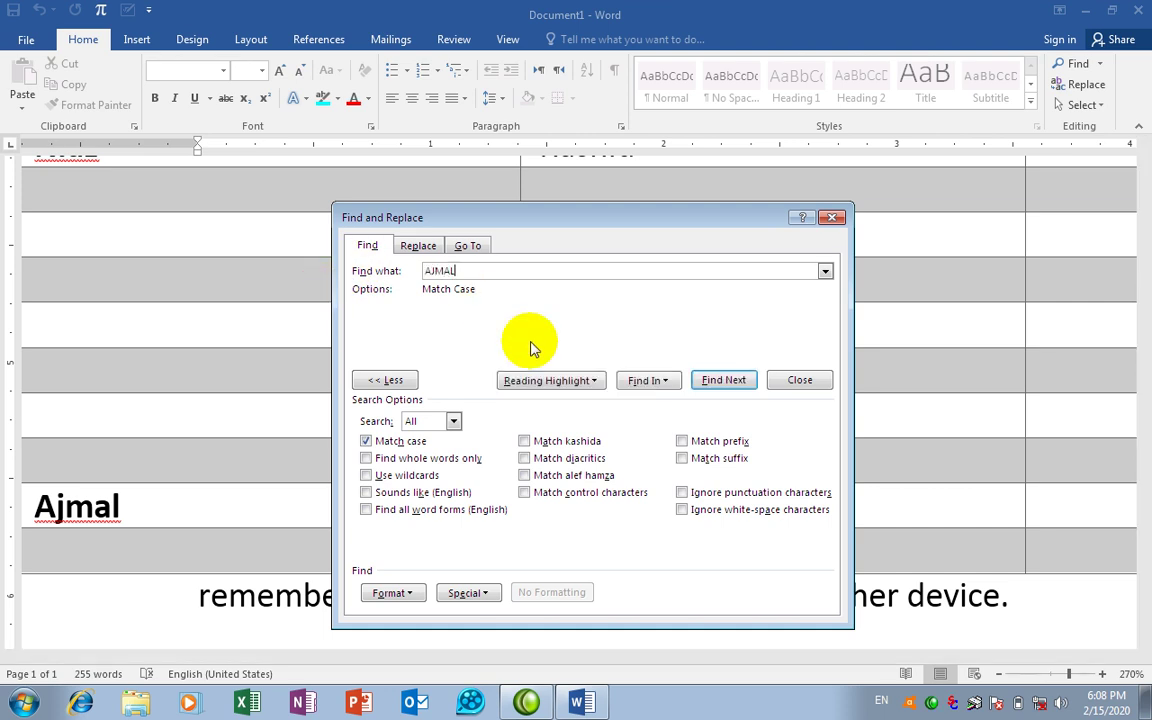
click(724, 380)
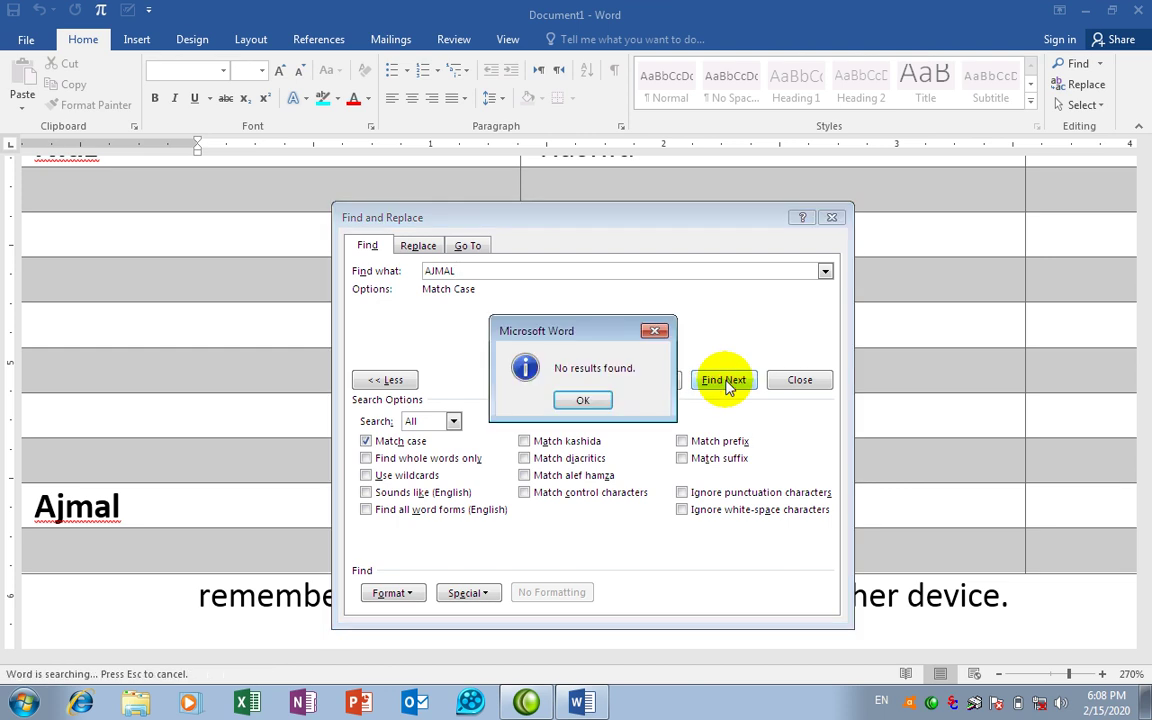
click(584, 402)
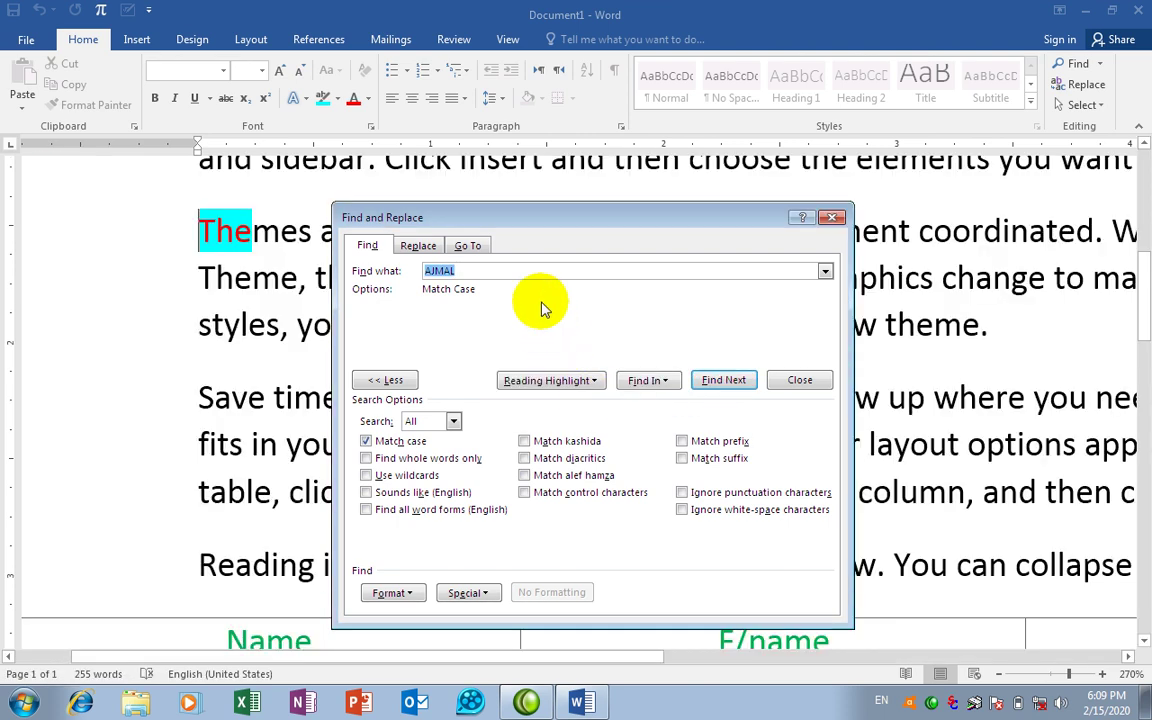
Step: Search for Ajmal with case matching and reading-highlight all its matches
key(BackSpace)
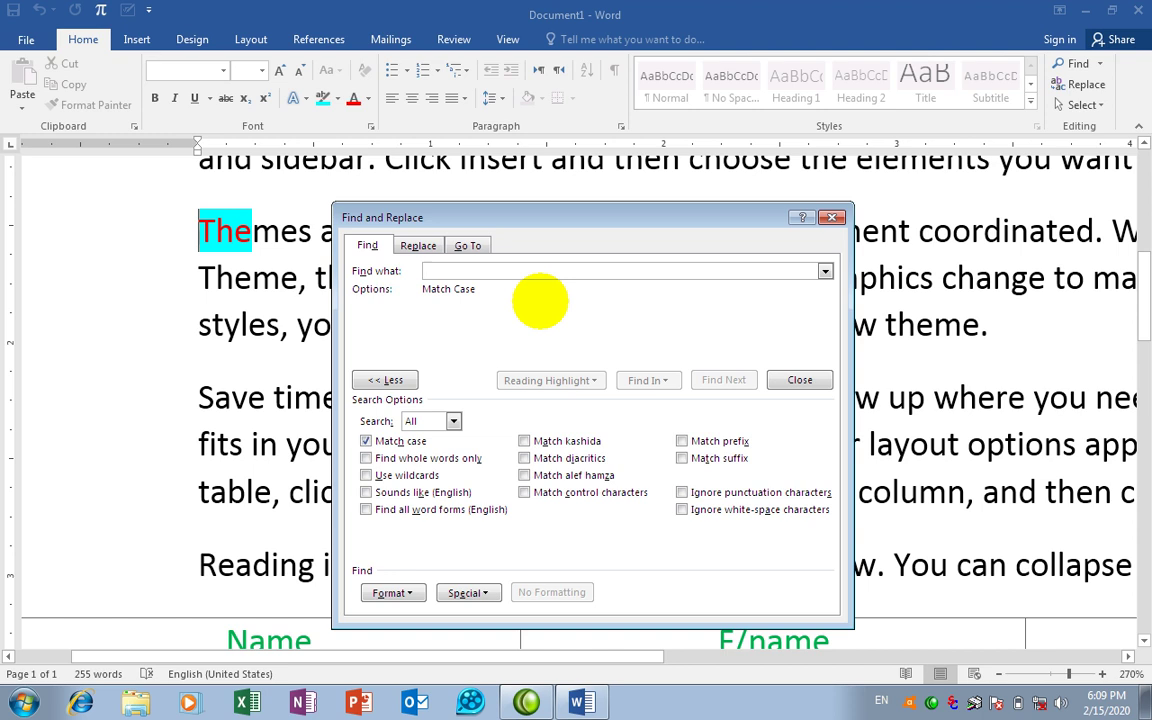
text(Ajam)
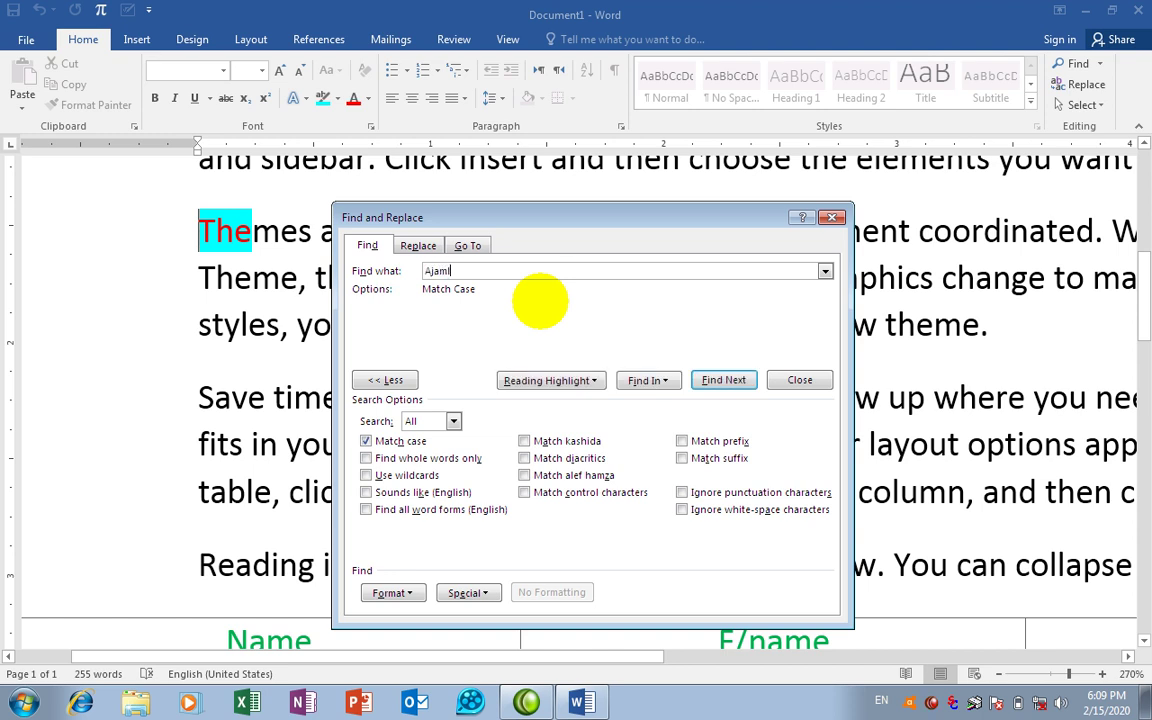
key(BackSpace)
key(BackSpace)
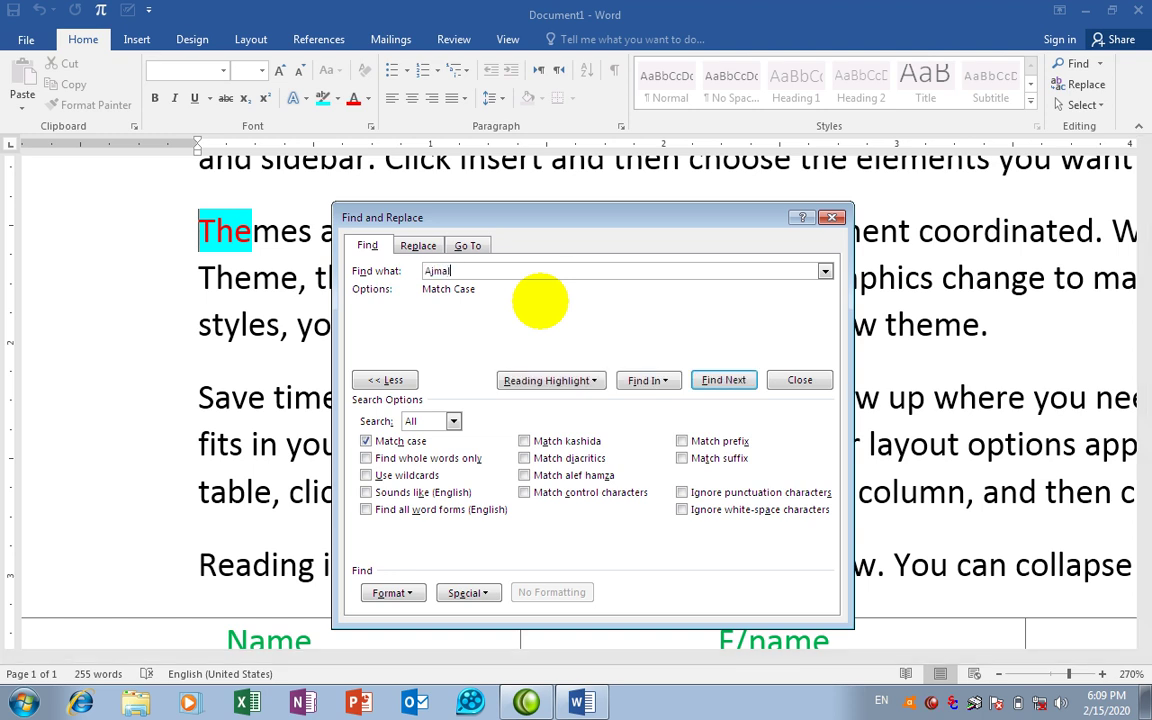
click(724, 380)
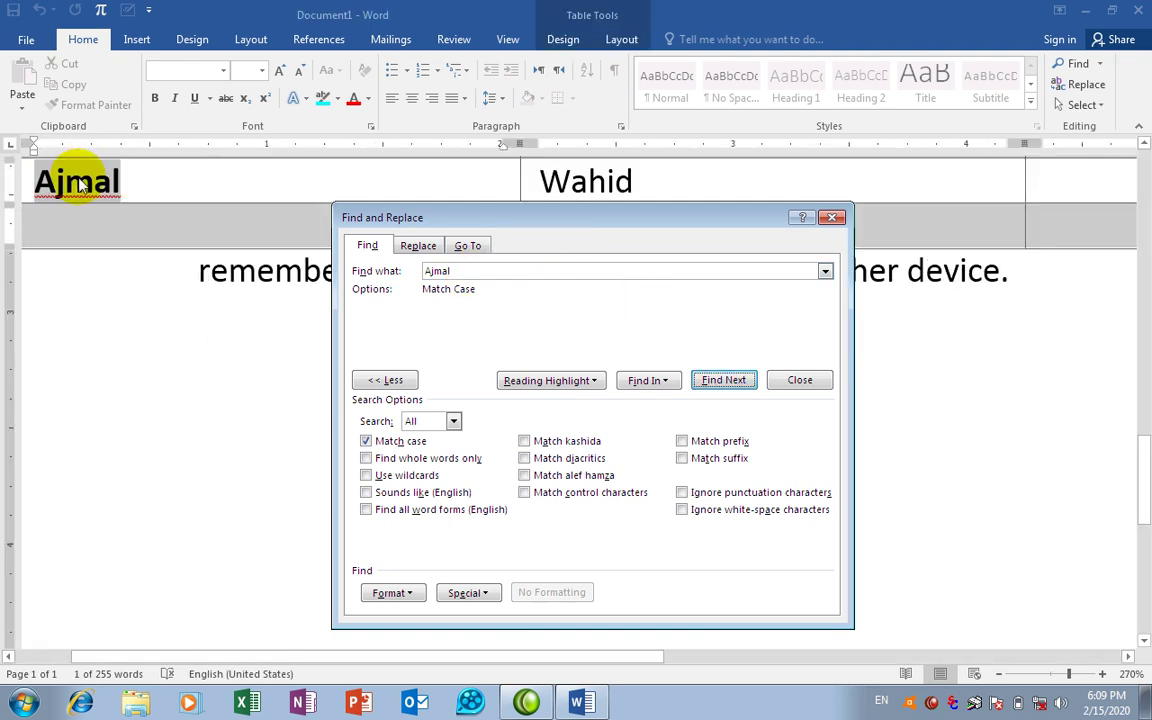
click(588, 380)
click(558, 398)
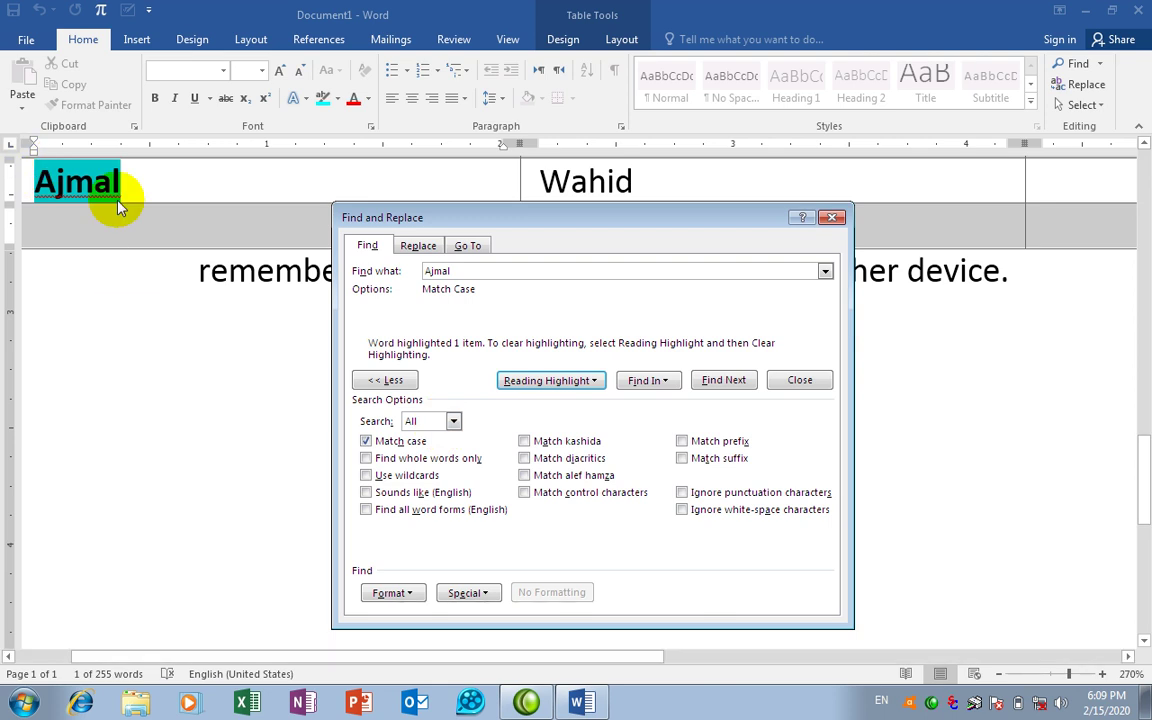
Step: Apply a red text highlight to the found Ajmal
click(337, 98)
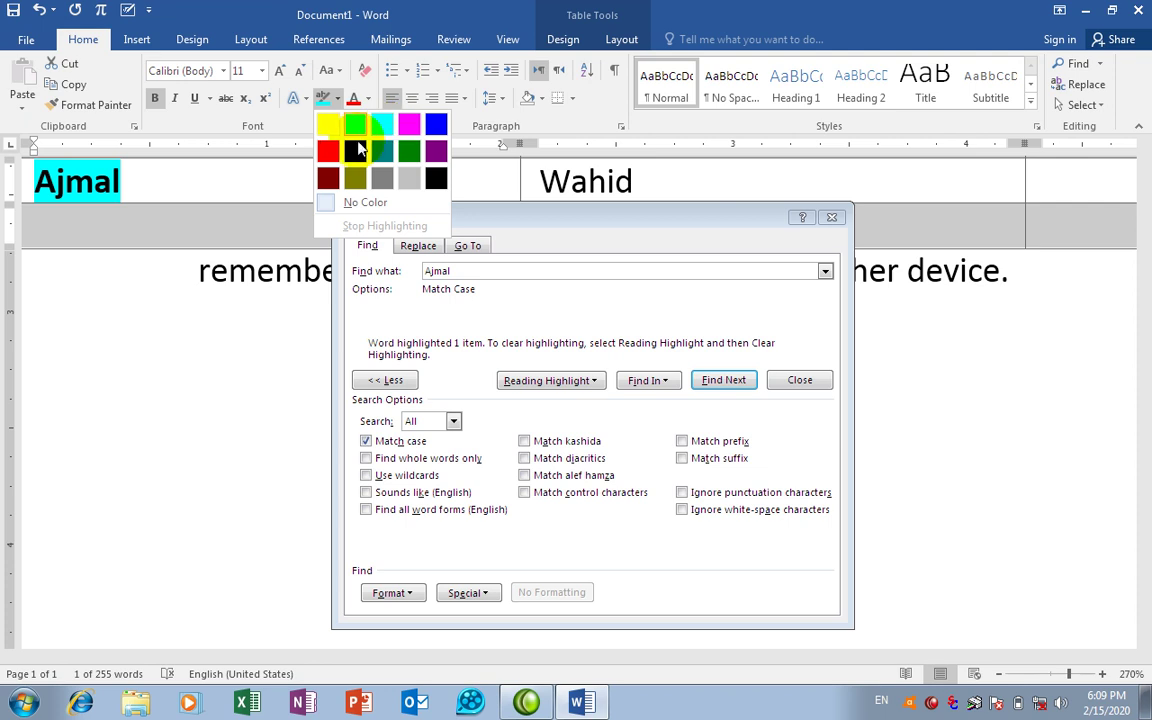
click(328, 158)
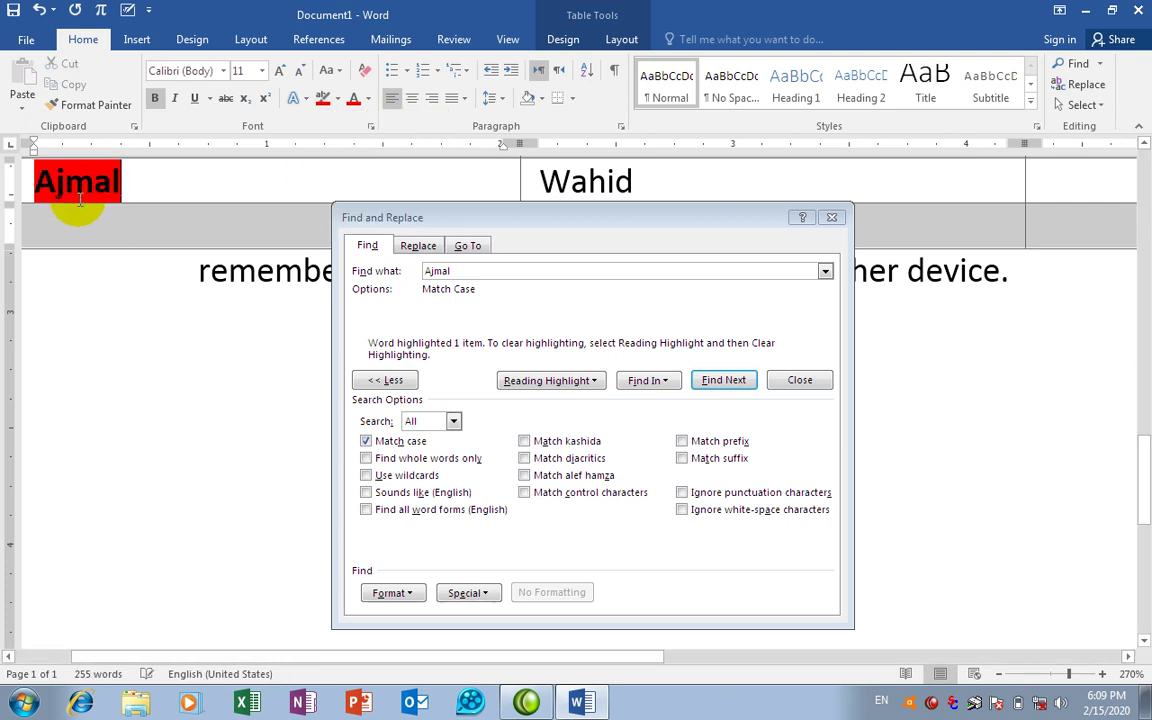
click(406, 275)
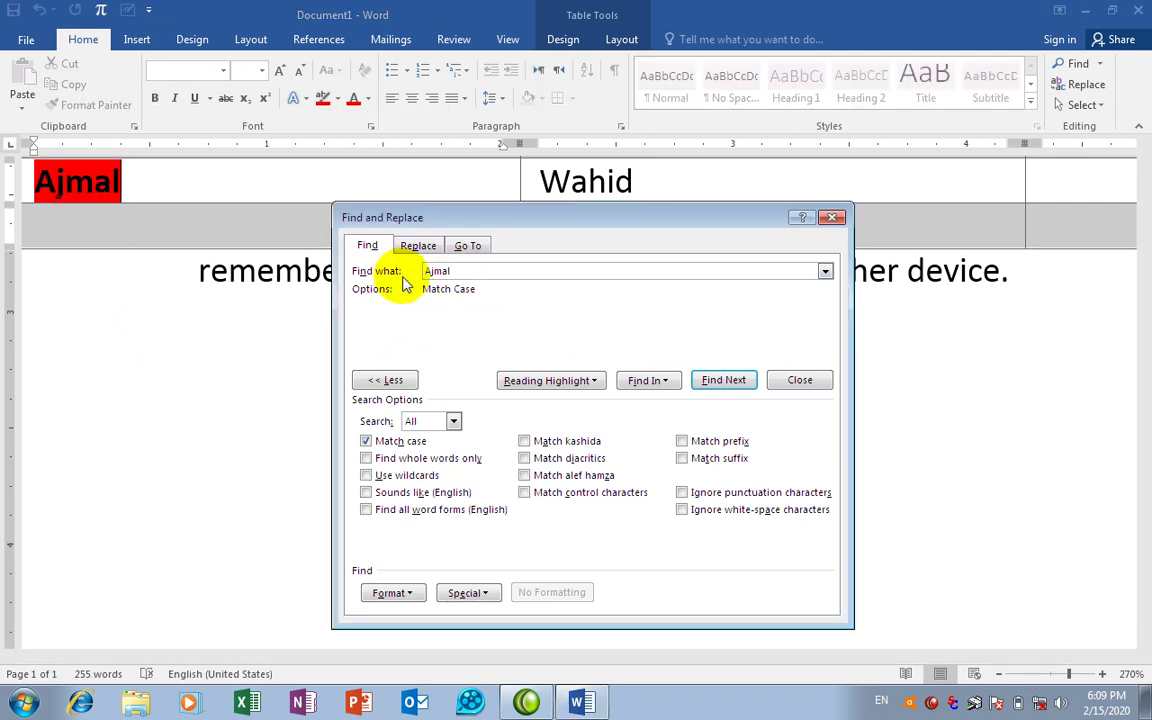
Step: Search case-sensitively for lowercase nasir, which returns no results
double_click(437, 270)
key(BackSpace)
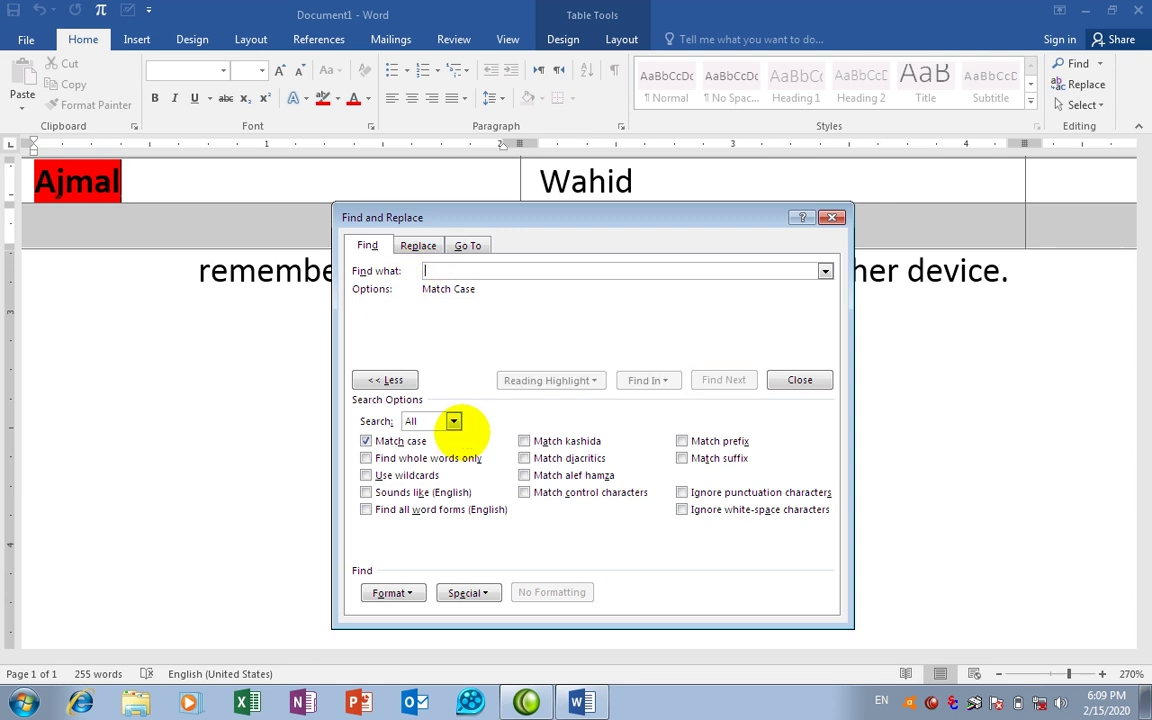
text(nasir)
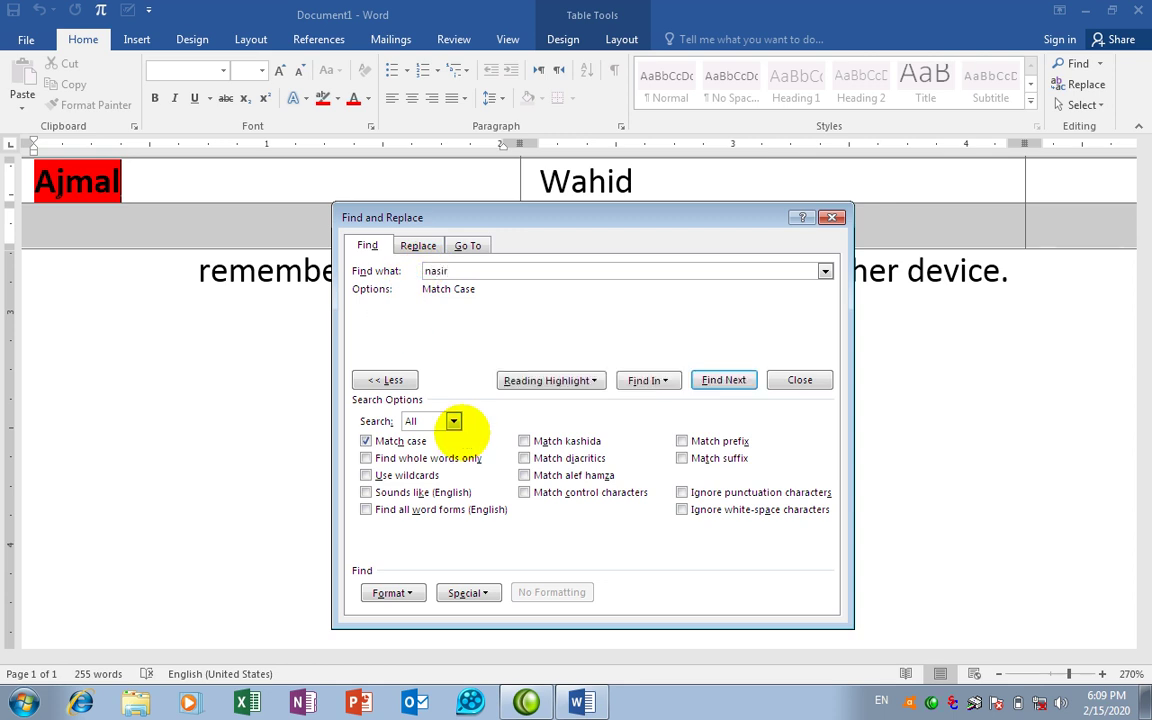
click(724, 380)
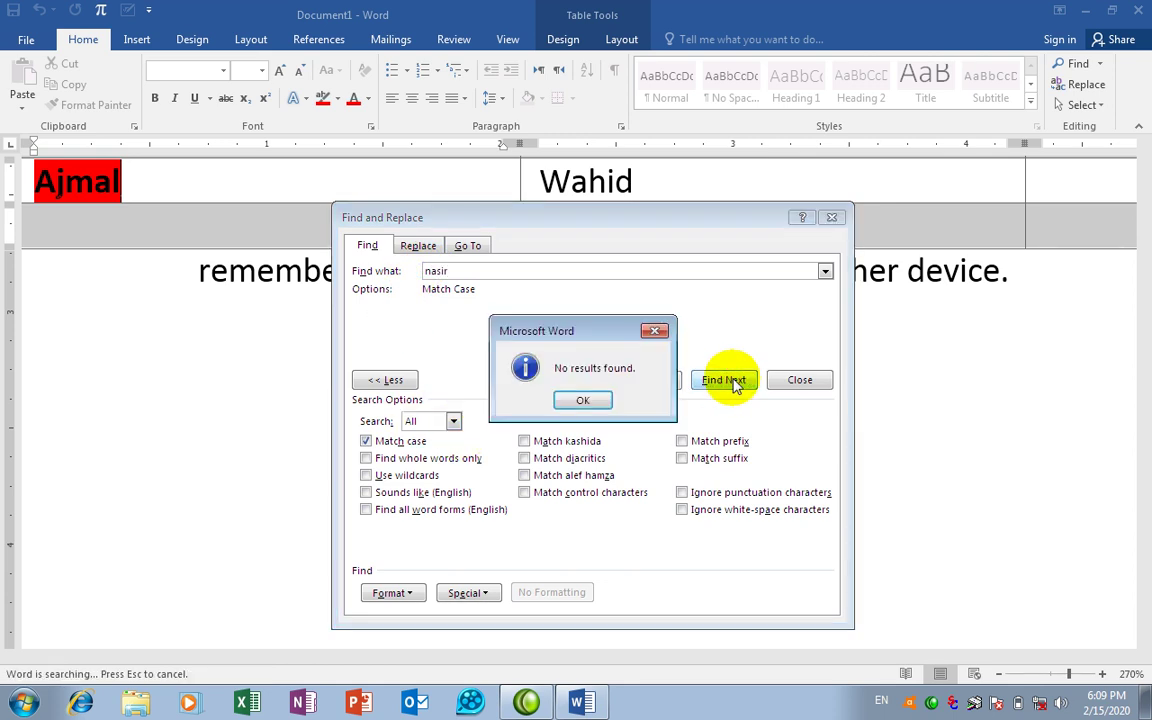
click(584, 400)
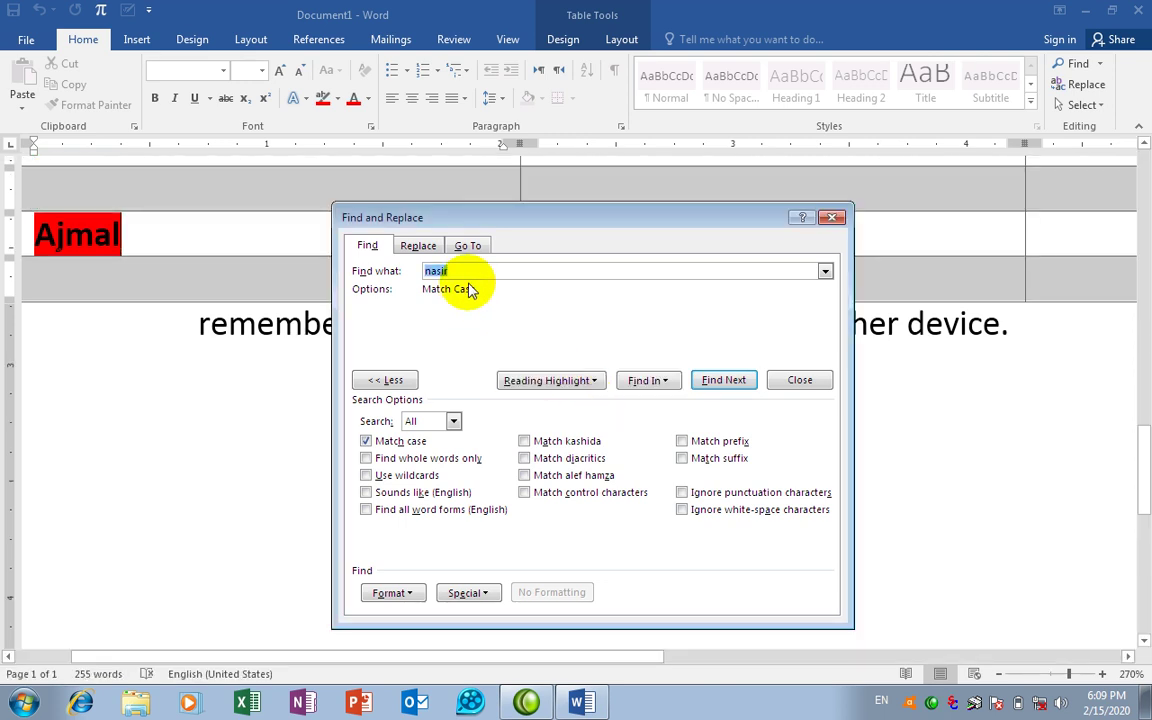
Step: Search for Nasir with a capital N and reading-highlight all matches
key(BackSpace)
text(Na)
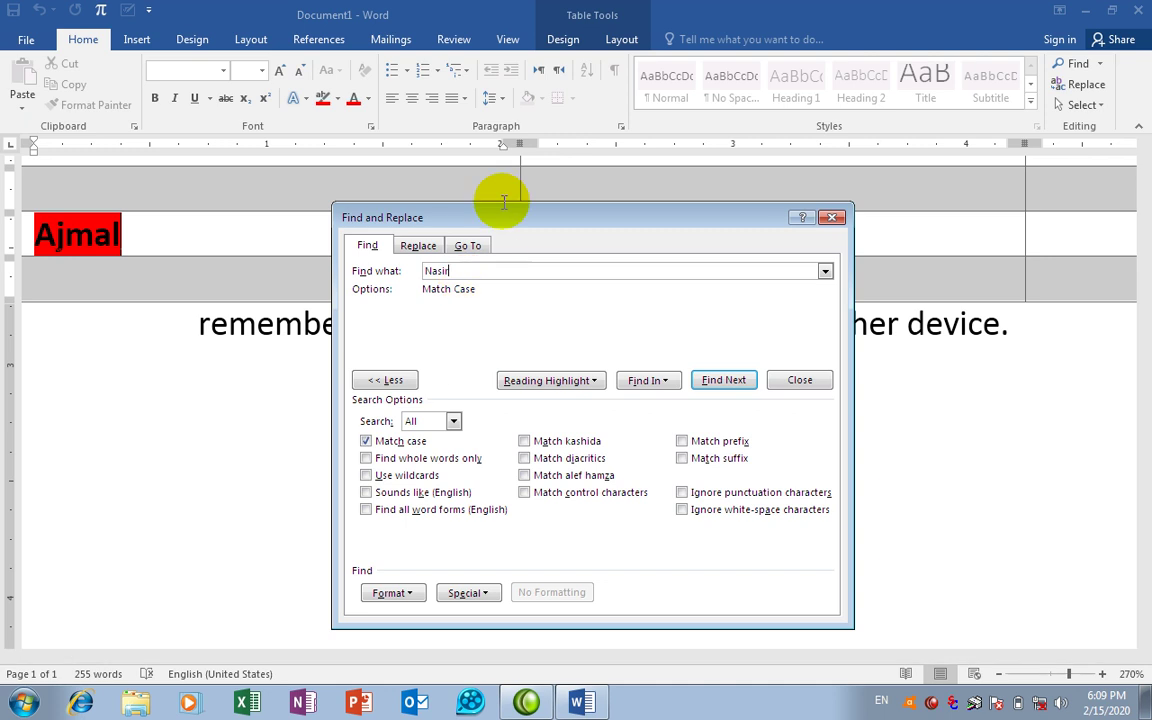
click(724, 385)
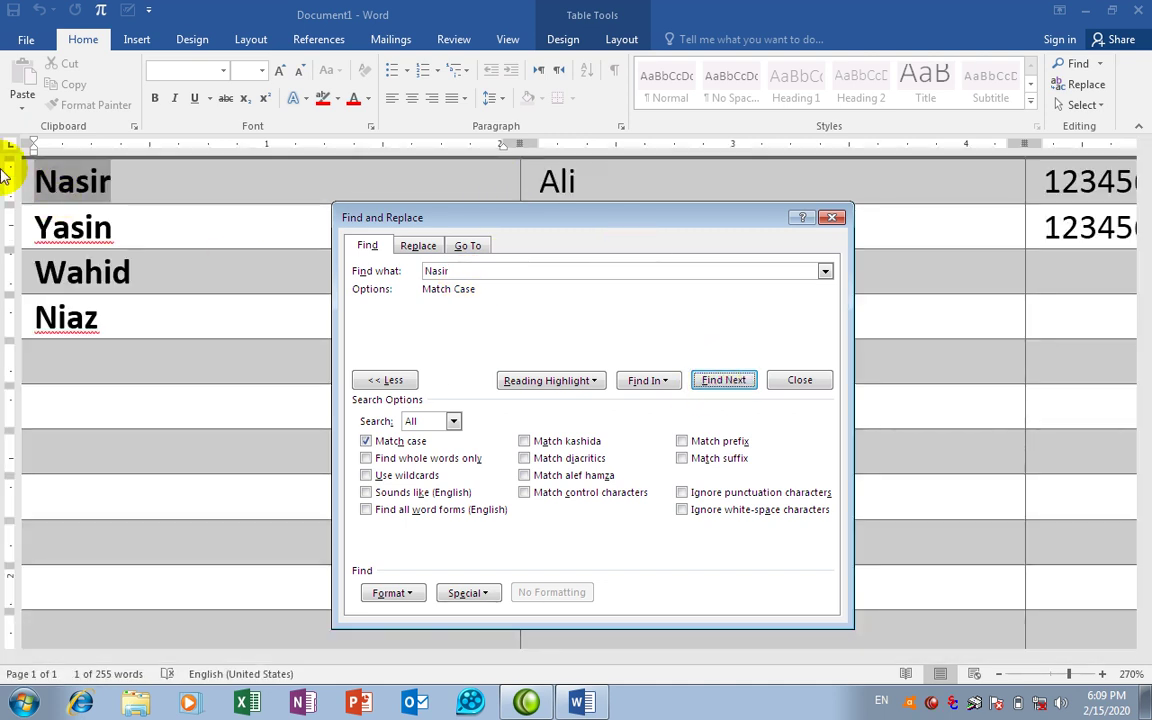
click(527, 382)
click(529, 403)
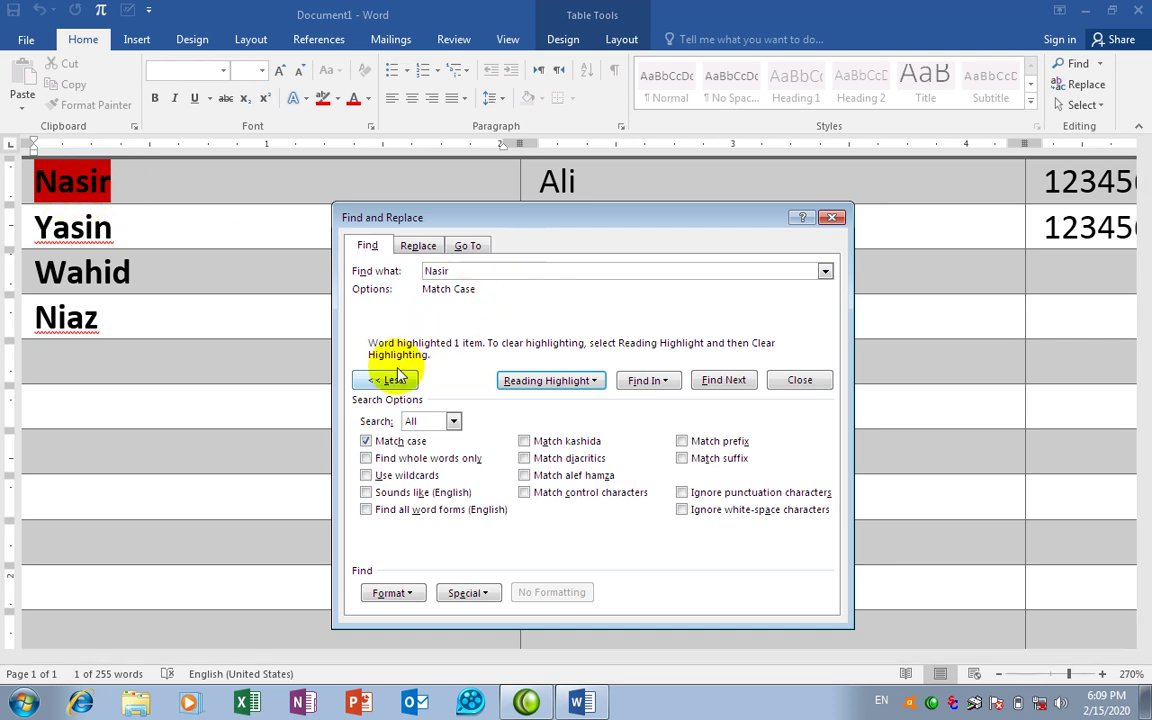
Step: Turn off Match case, replace Nasir with 'the', and find its first match
click(366, 442)
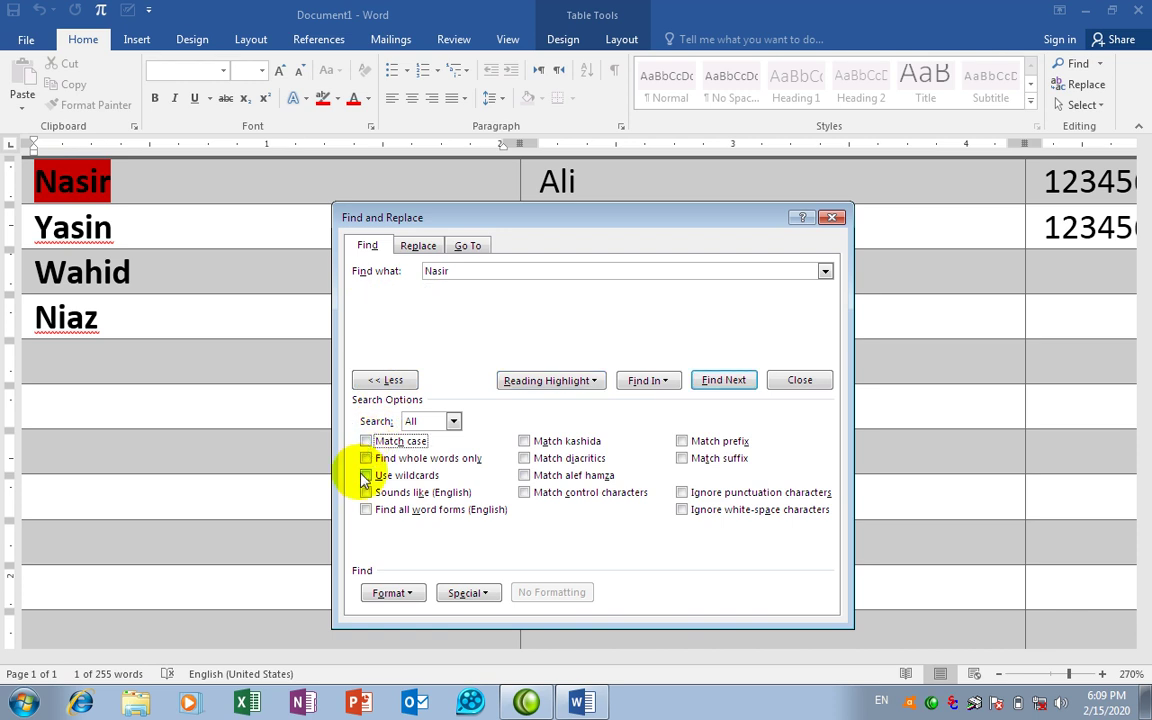
click(475, 271)
double_click(475, 271)
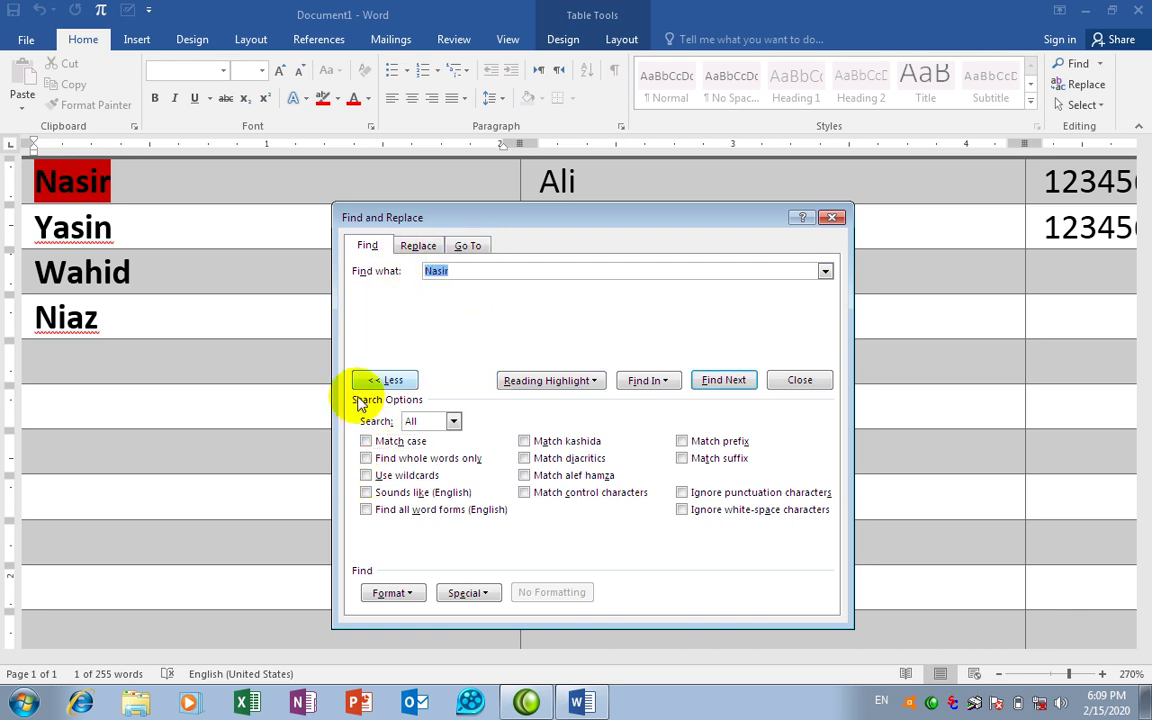
key(BackSpace)
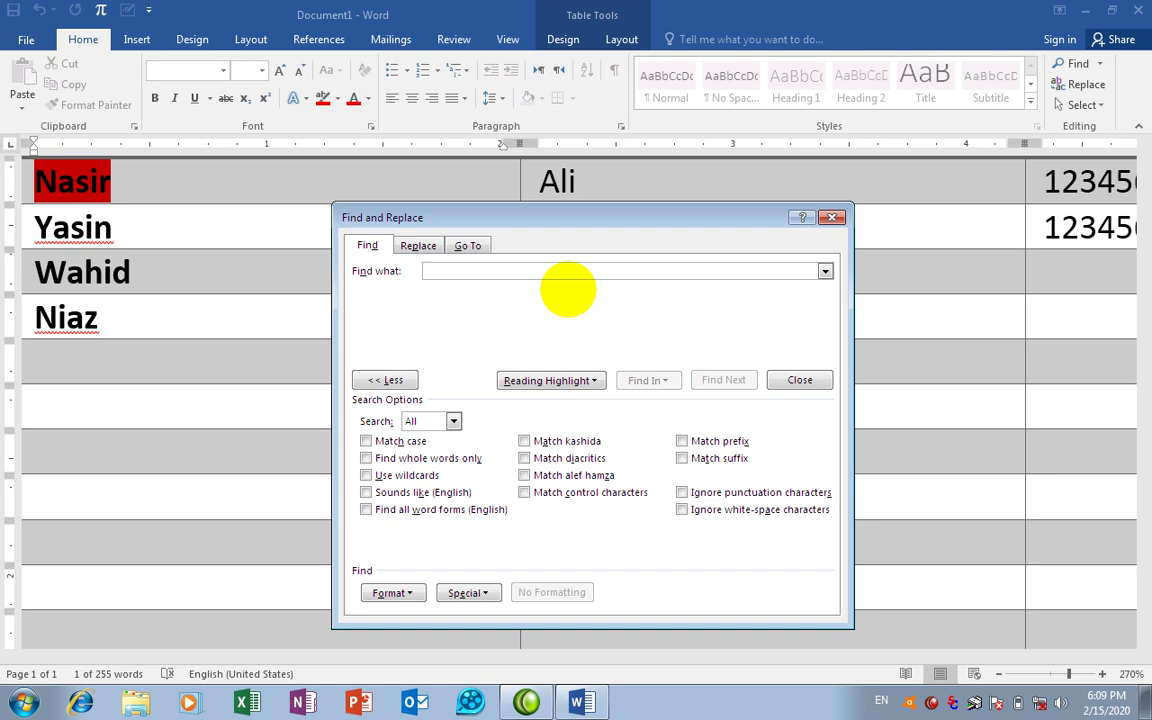
text(the)
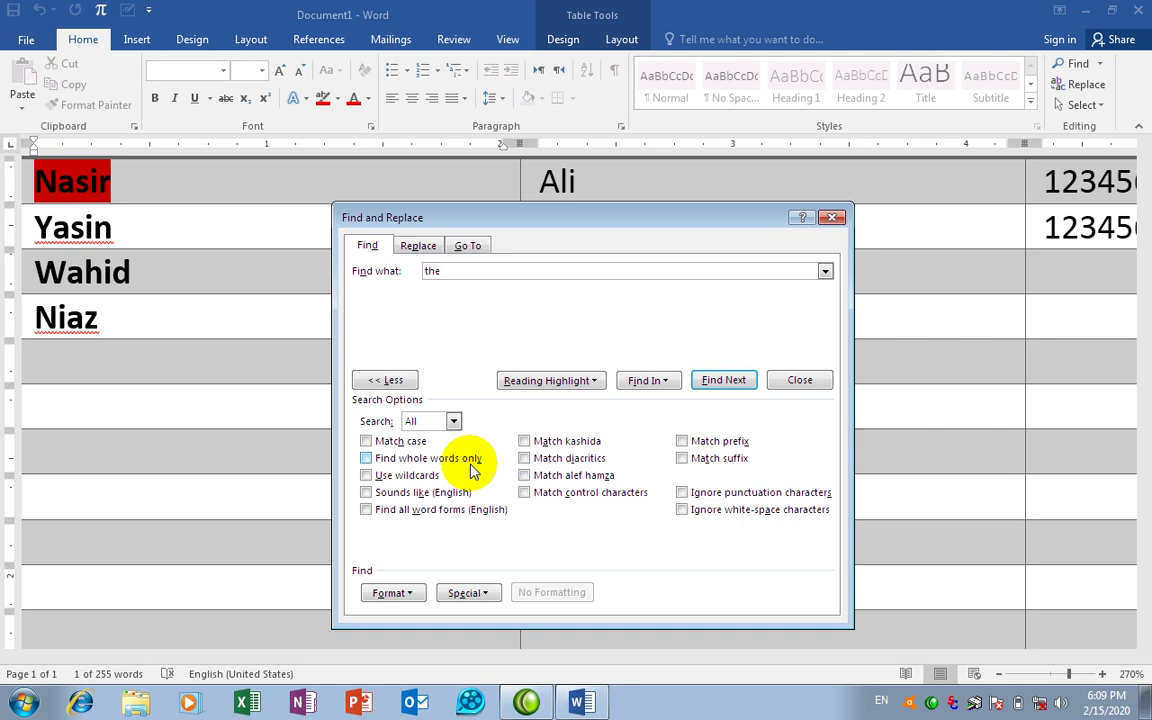
click(720, 383)
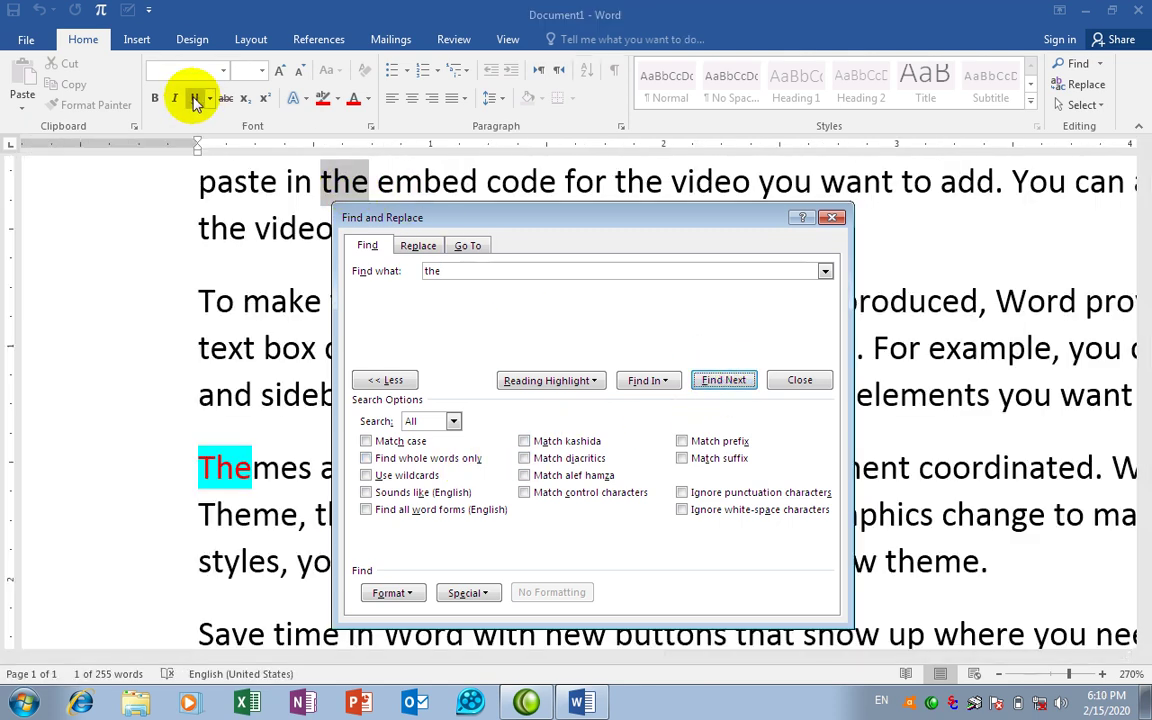
Step: Reading-highlight all 22 matches of 'the', including inside other, then and Theme
click(338, 99)
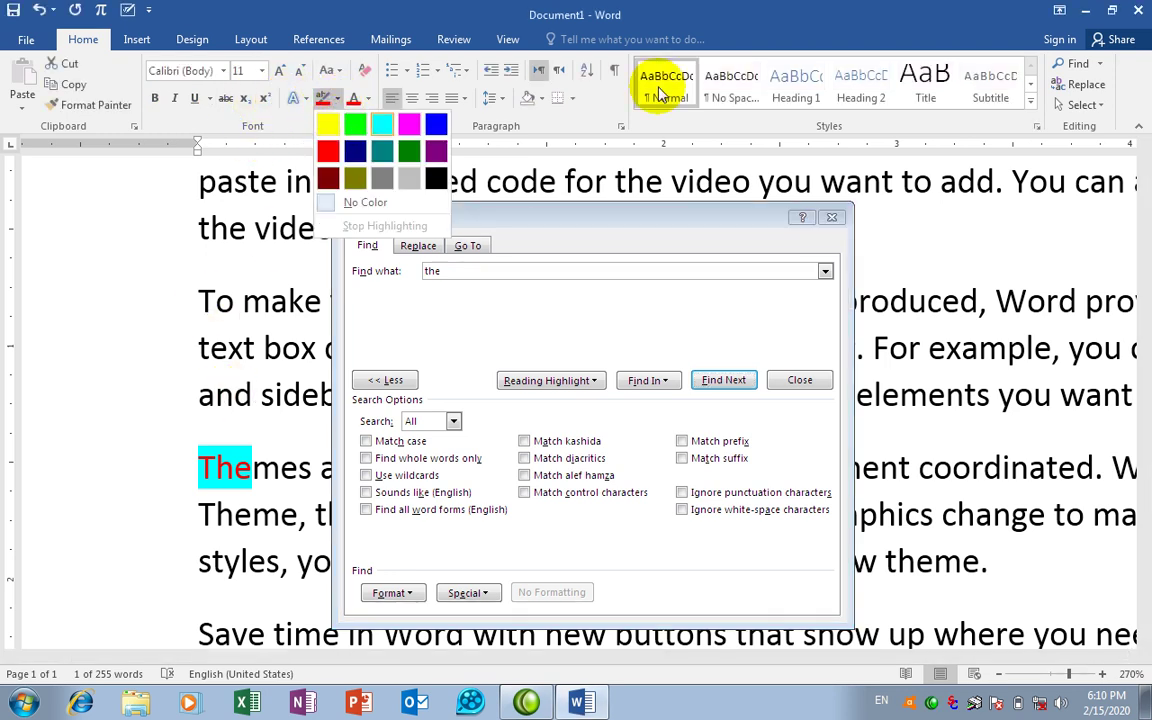
key(Escape)
key(Escape)
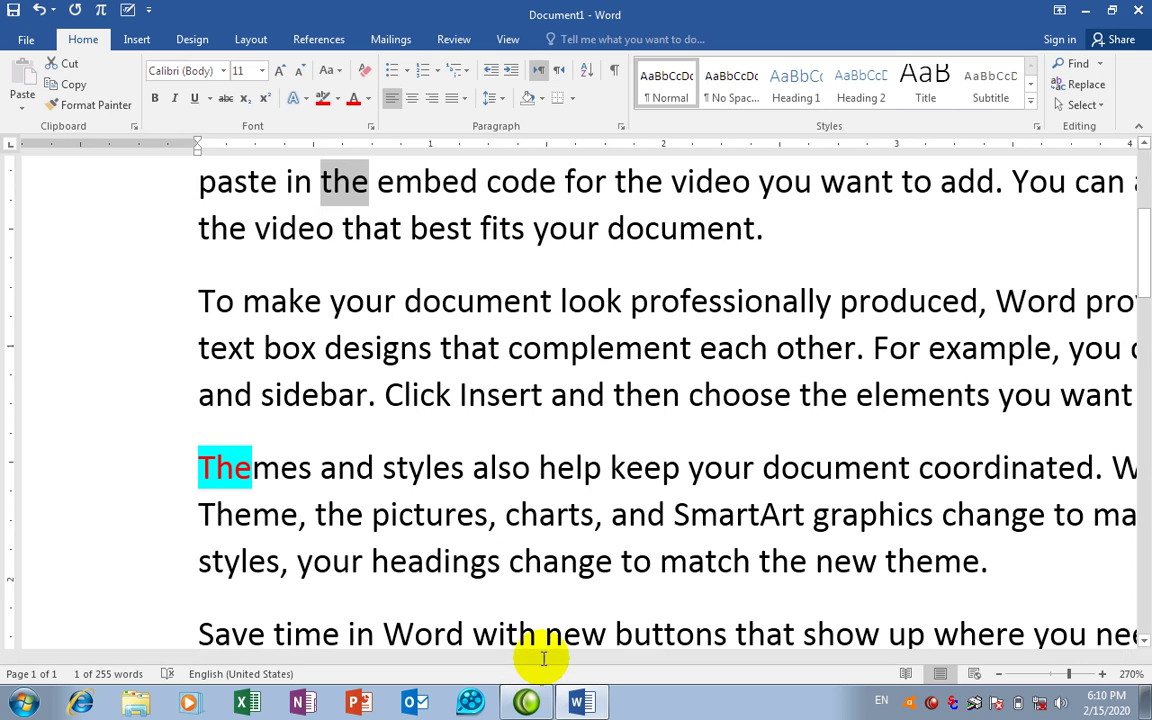
click(1085, 12)
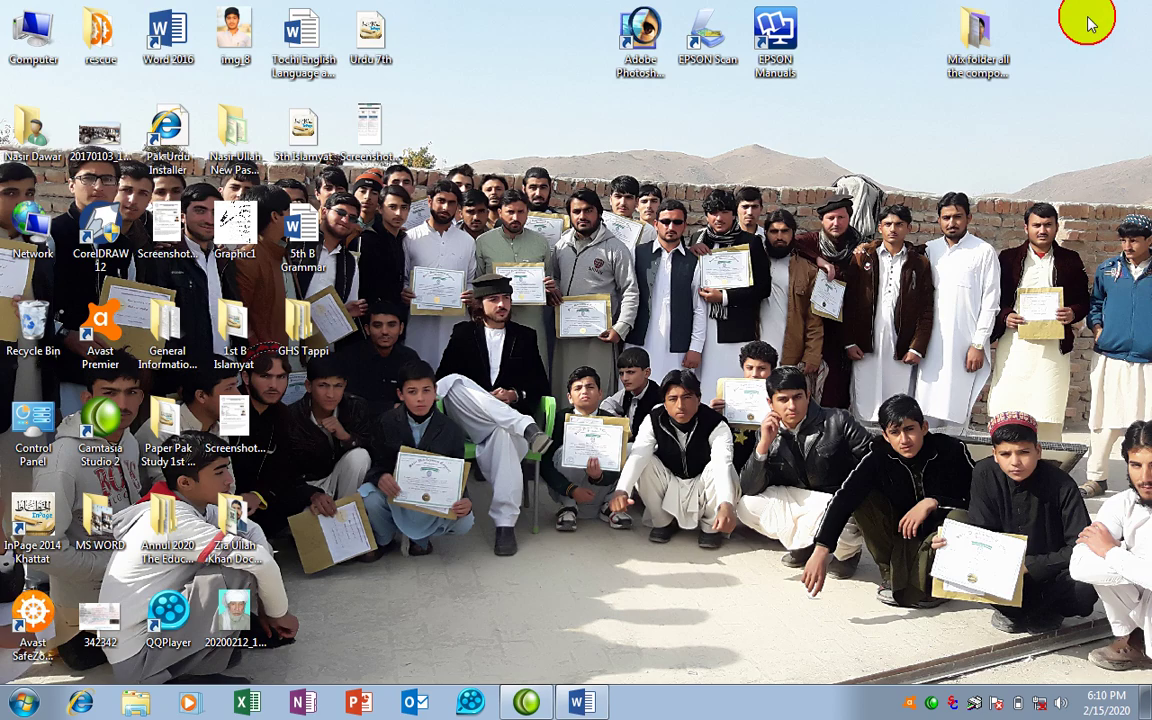
click(580, 702)
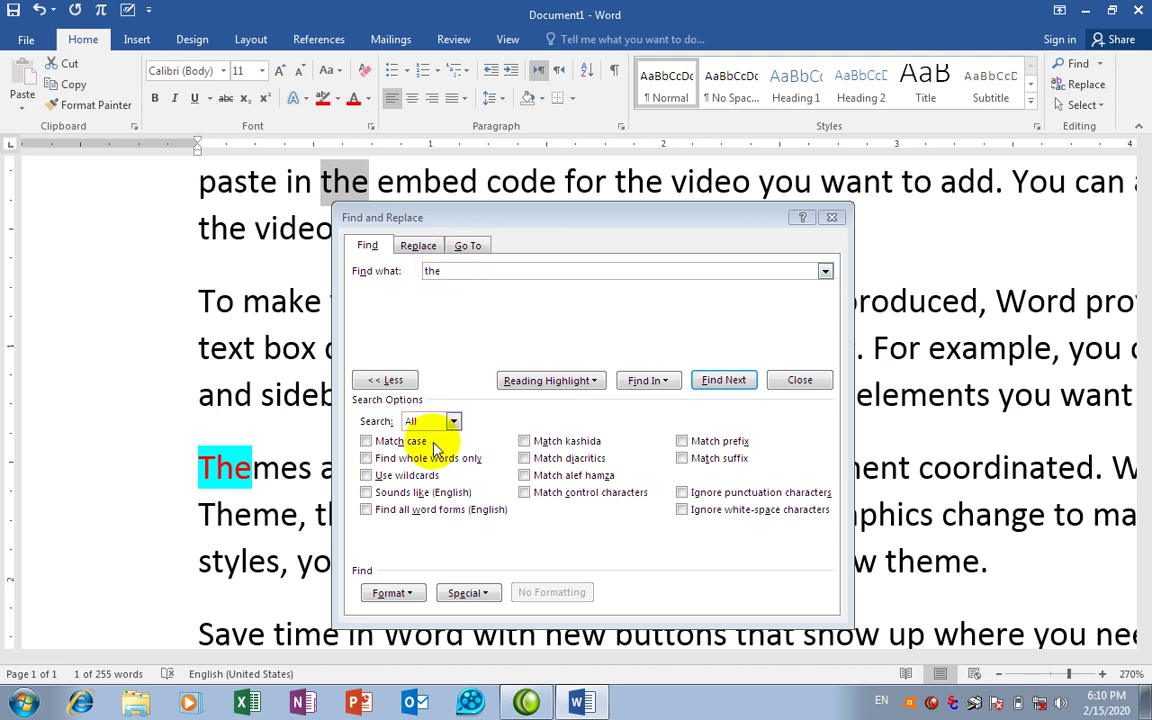
click(548, 380)
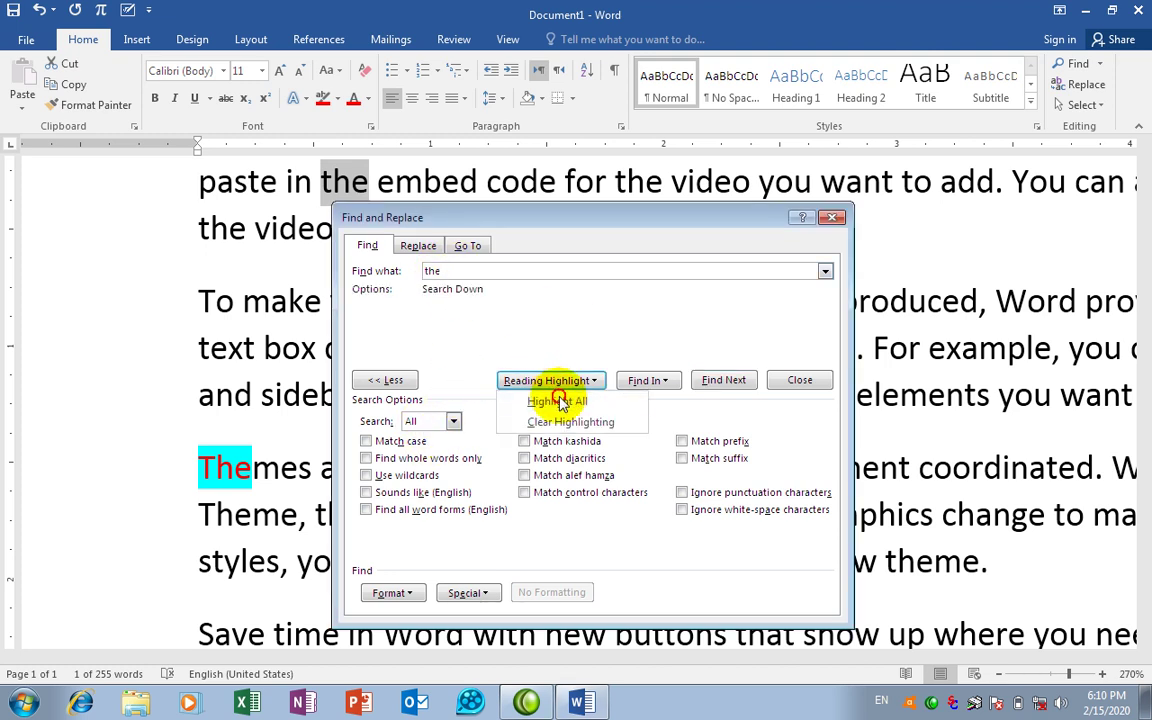
click(548, 398)
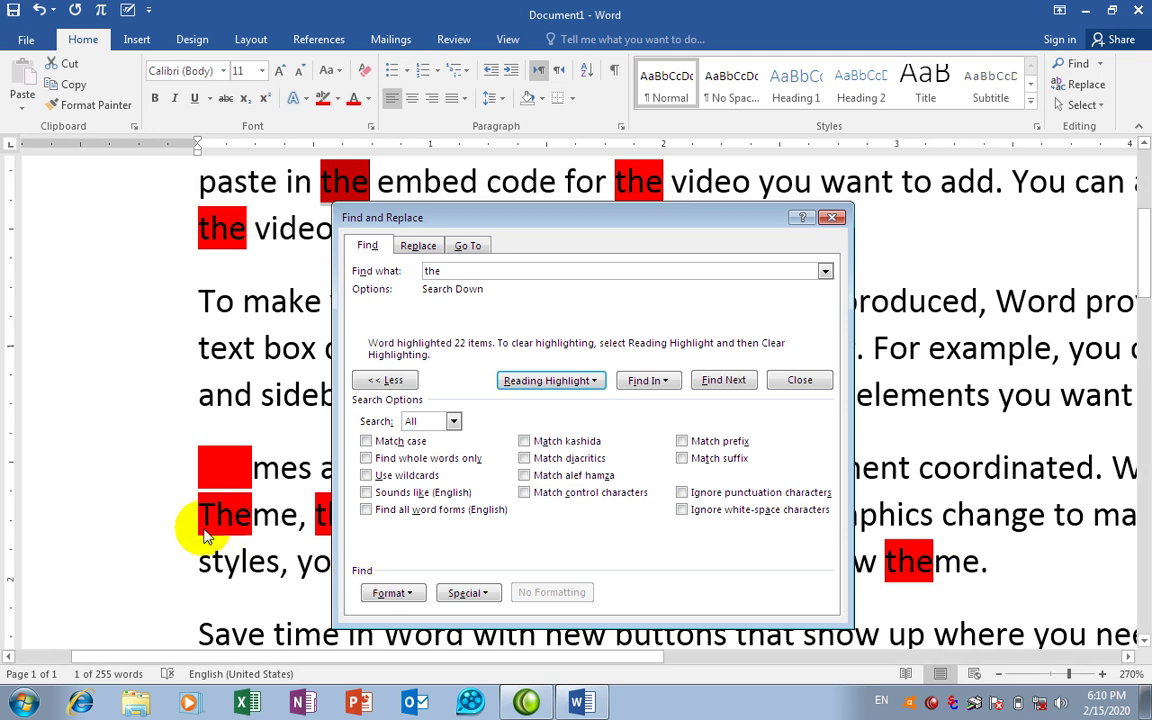
drag(514, 222, 570, 575)
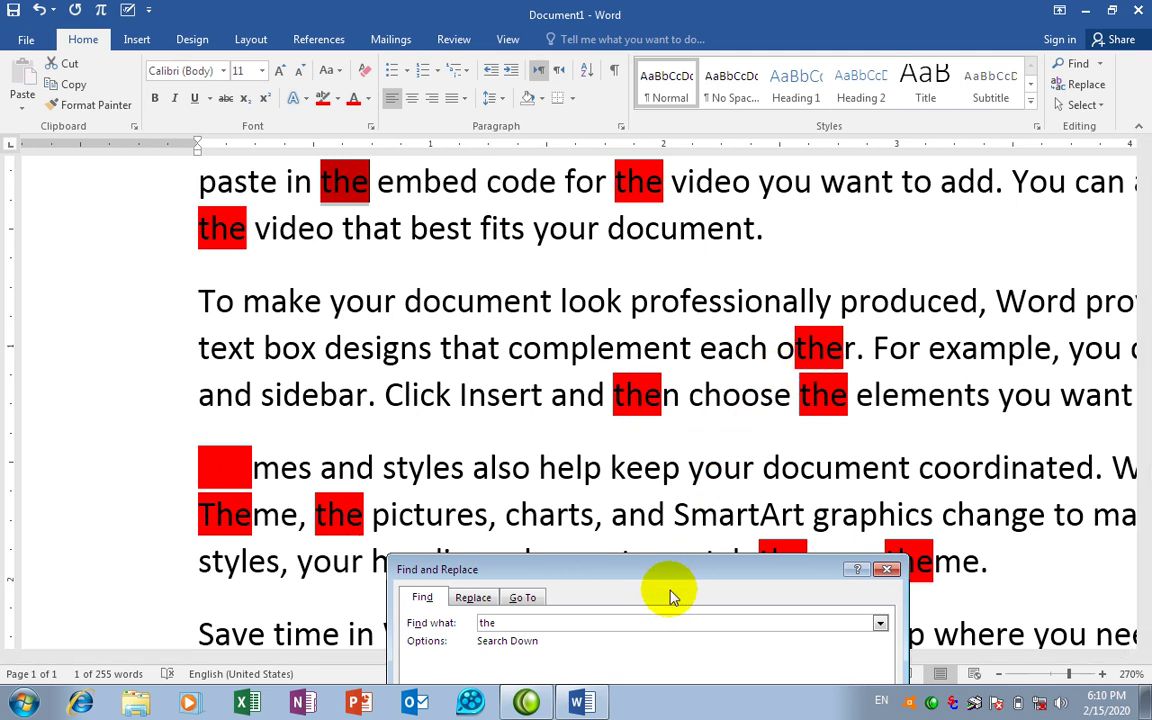
Step: Restrict 'the' to whole words only, step through several matches, and close Find
drag(680, 586, 681, 303)
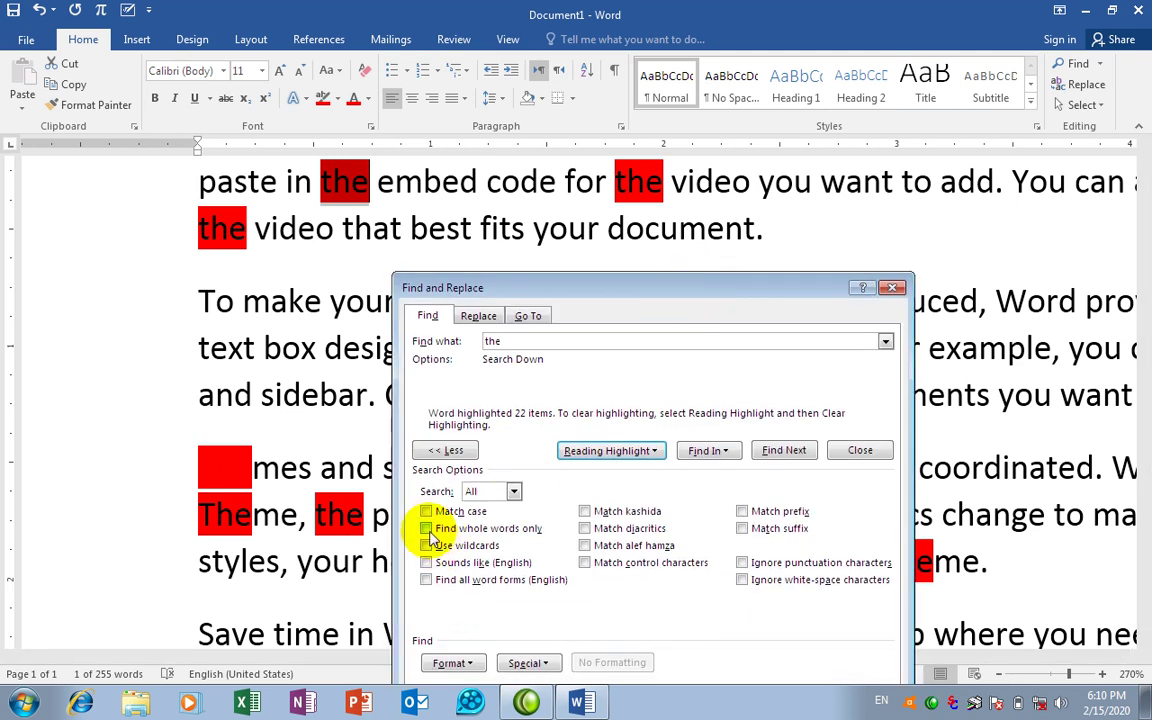
click(427, 529)
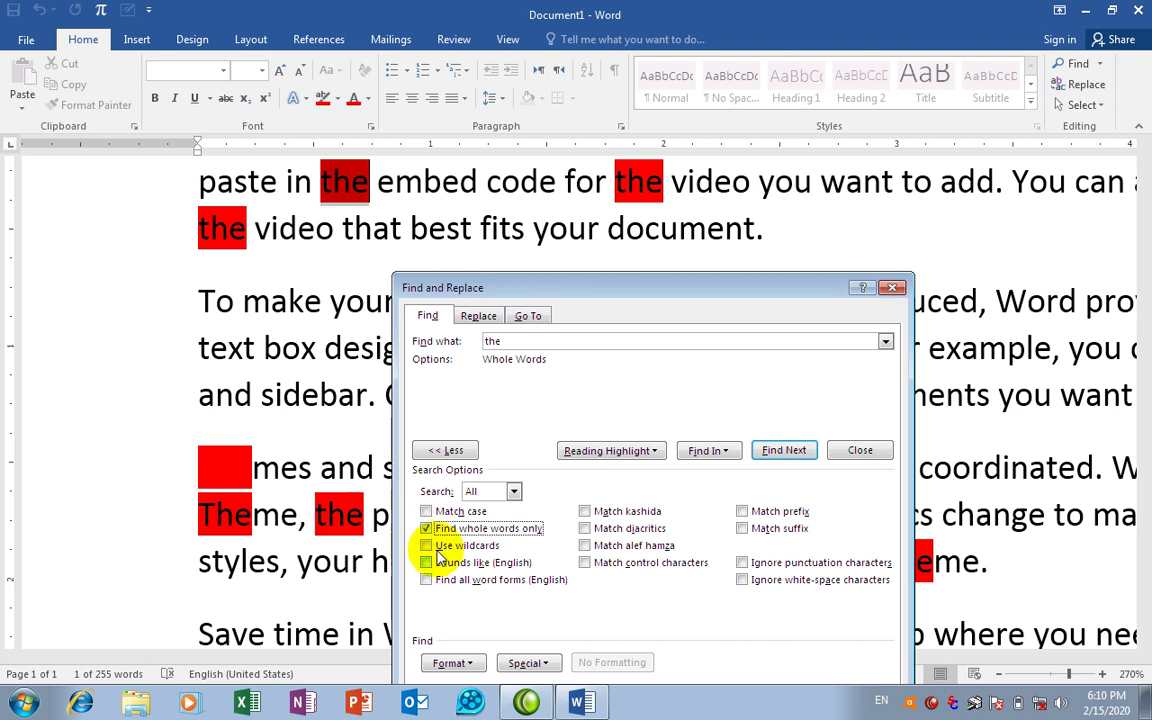
click(795, 452)
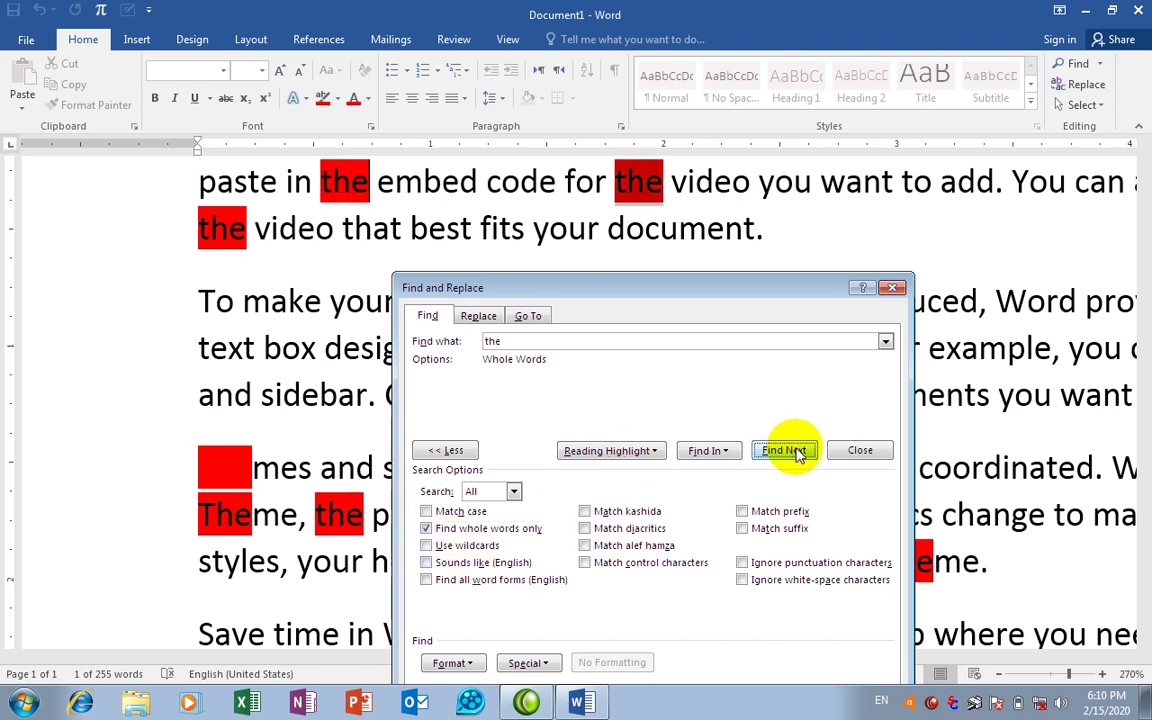
drag(694, 283, 710, 352)
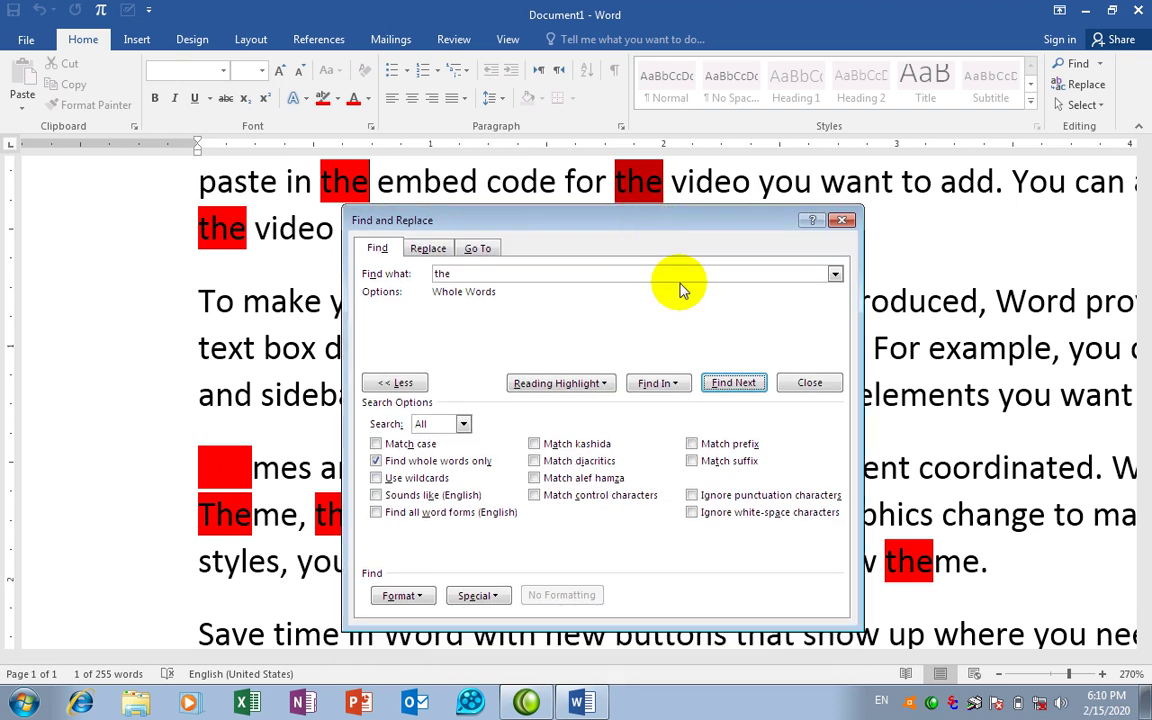
click(724, 388)
click(723, 385)
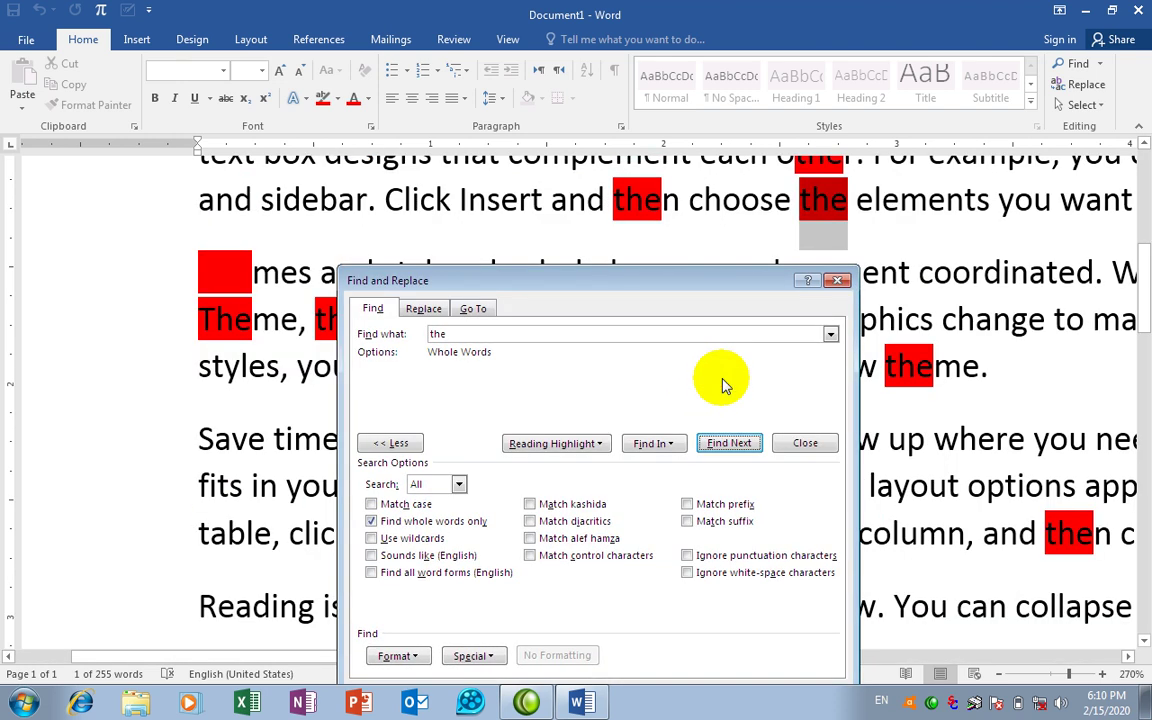
click(800, 442)
Step: Undo the earlier highlights and reading-highlight only the 13 whole-word matches of 'the' in red
click(677, 476)
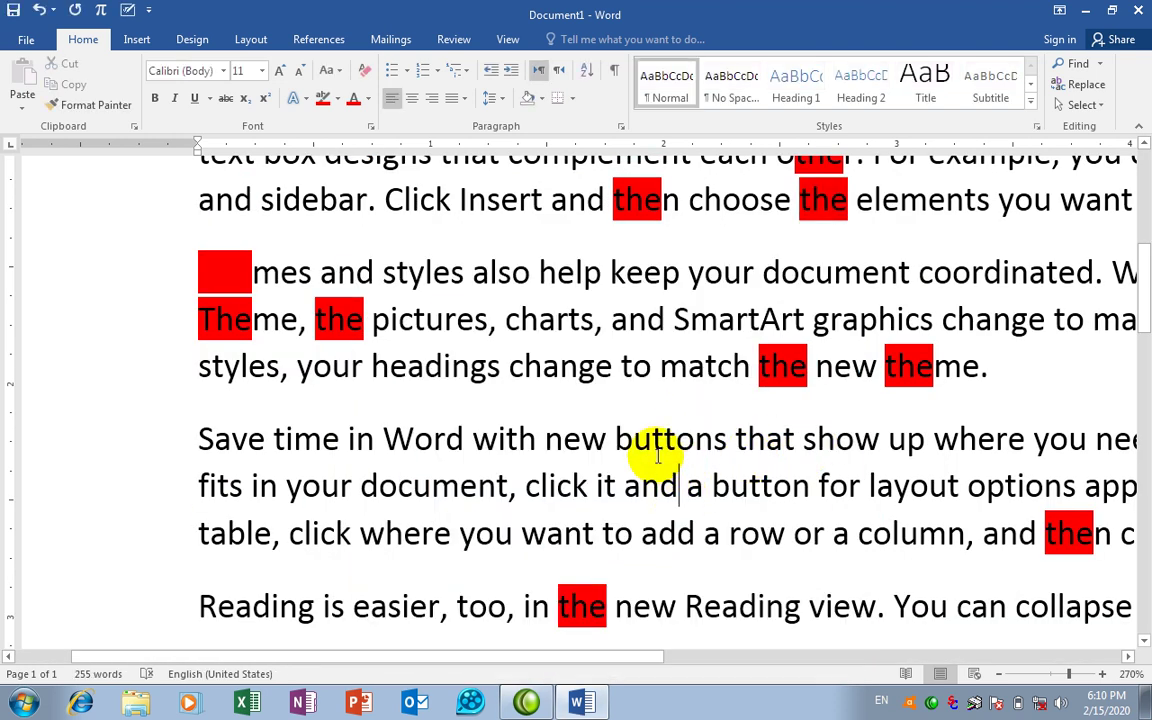
key(ctrl+z)
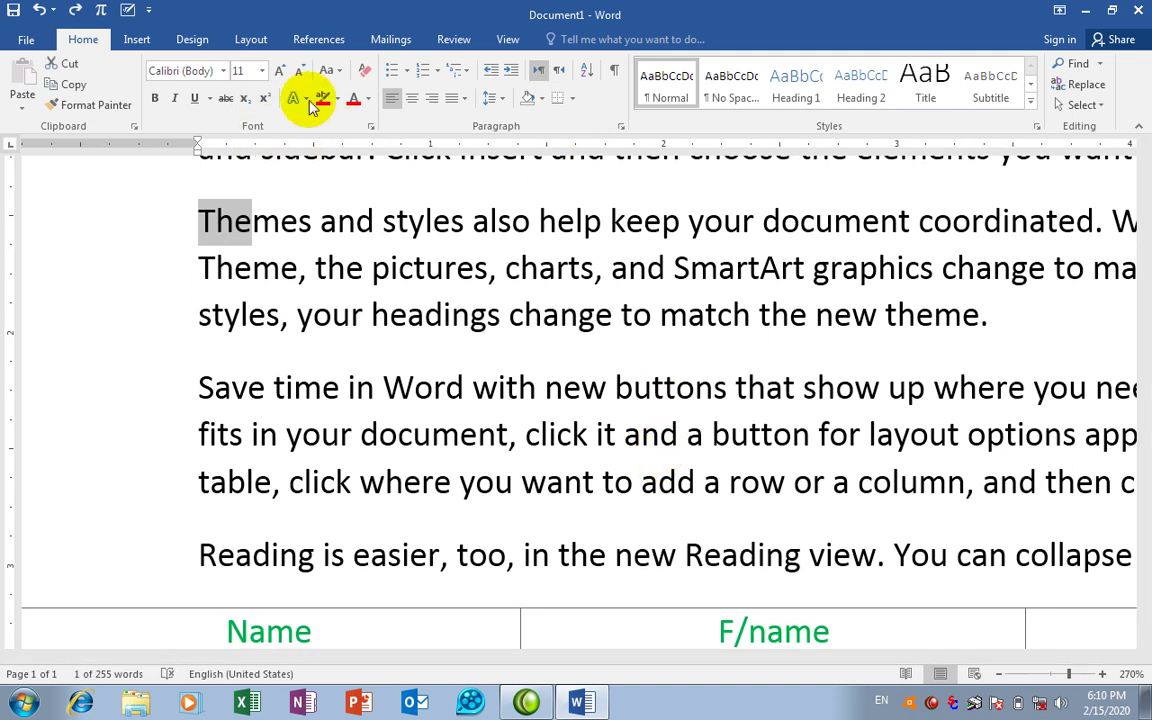
key(ctrl+h)
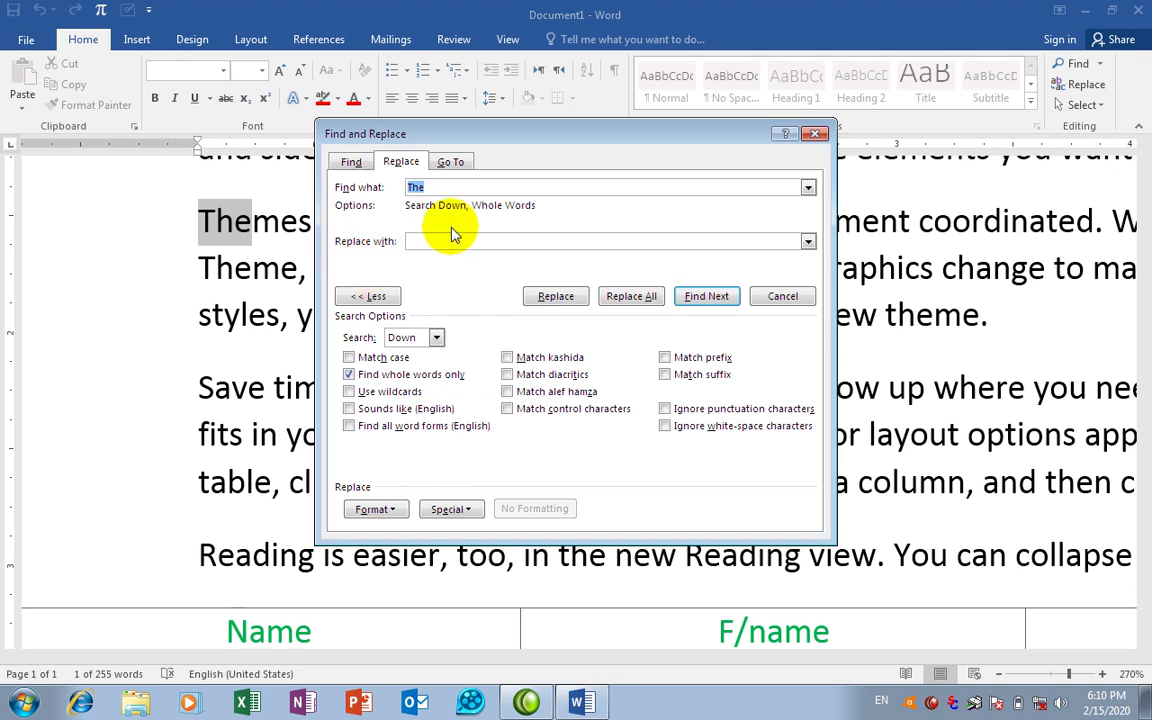
click(350, 162)
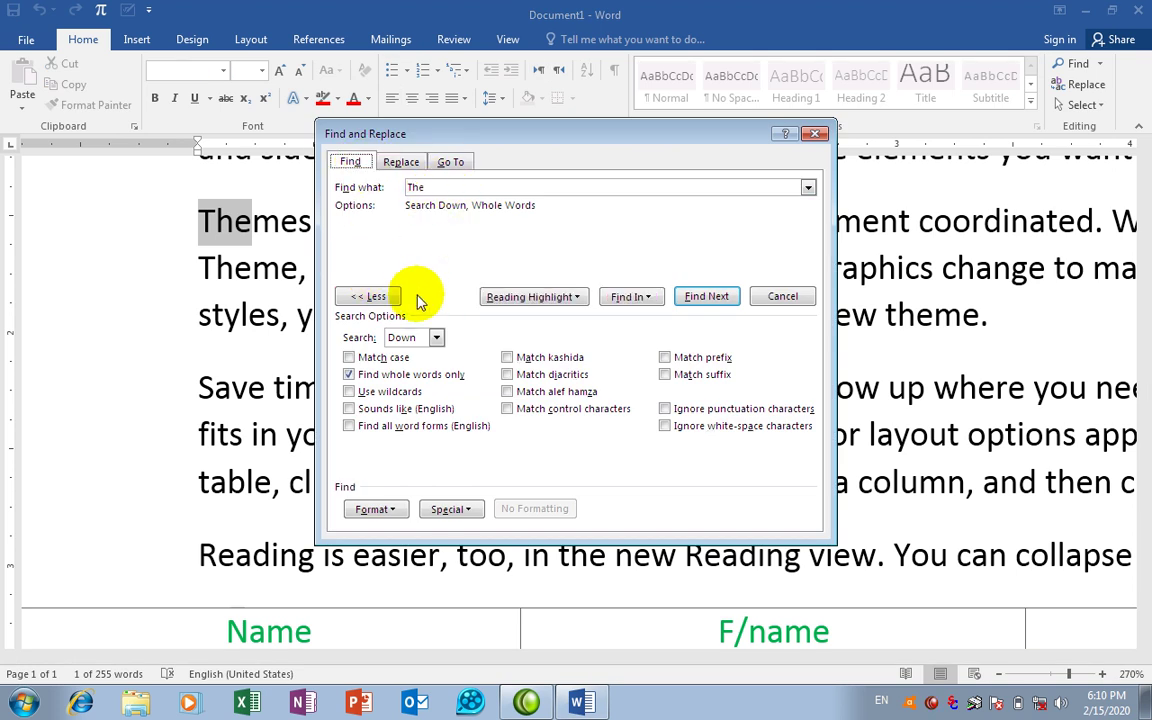
click(565, 299)
click(545, 317)
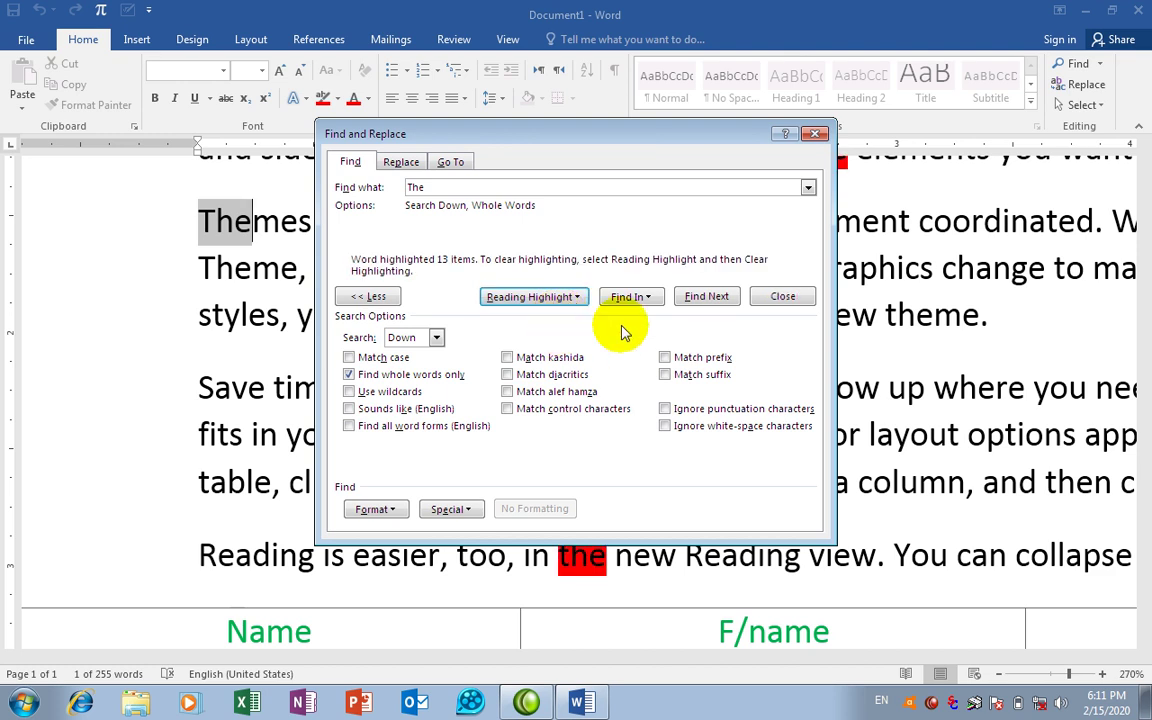
click(777, 296)
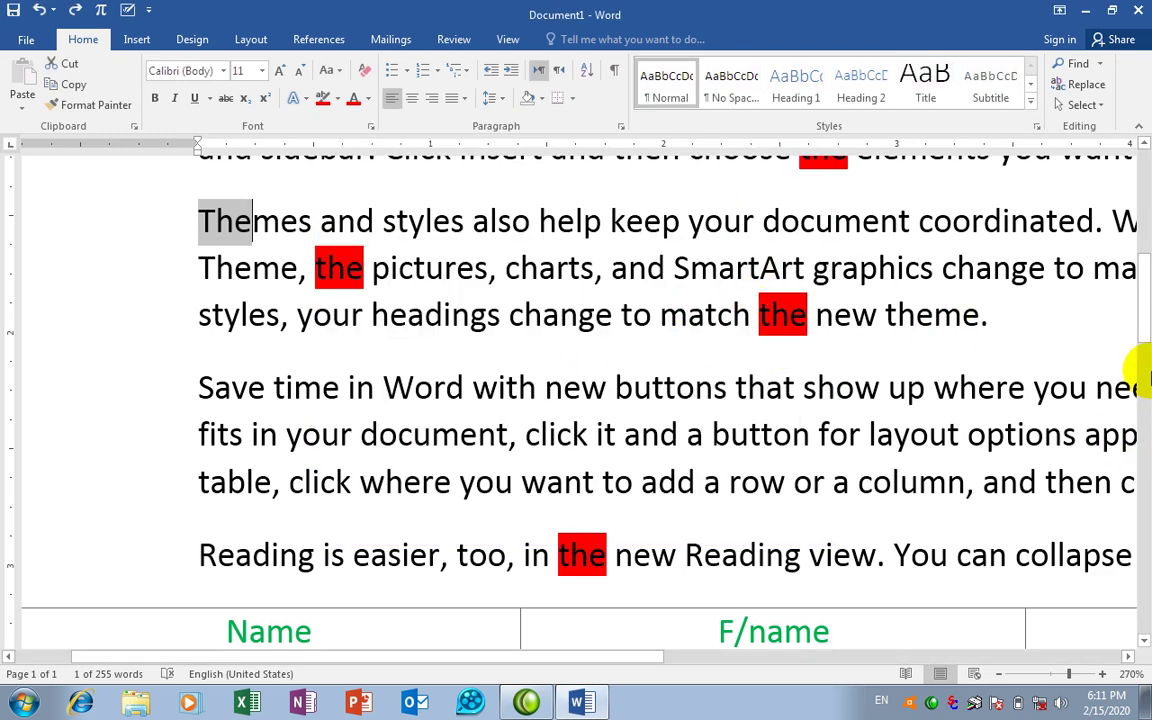
Step: Search 'The' in the Navigation pane and close it, clearing the red reading highlights
mouse_move(1140, 313)
mouse_down()
mouse_move(1142, 211)
mouse_move(1143, 350)
mouse_move(1142, 322)
mouse_up()
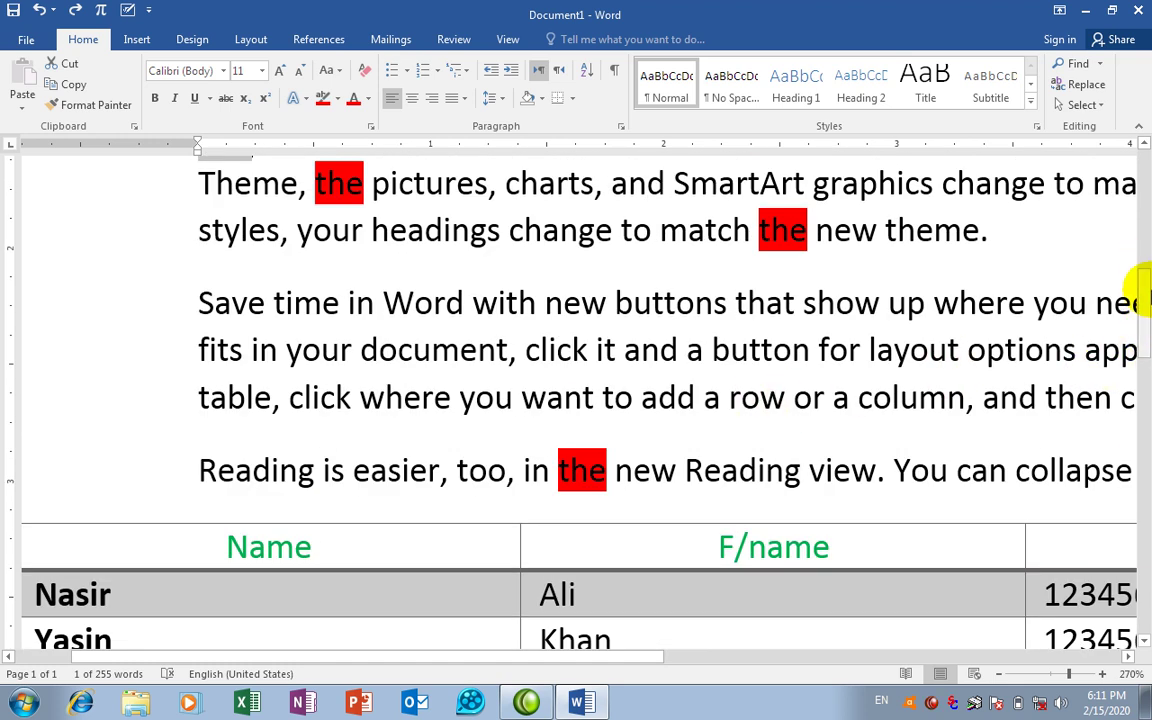
drag(1140, 309, 1140, 258)
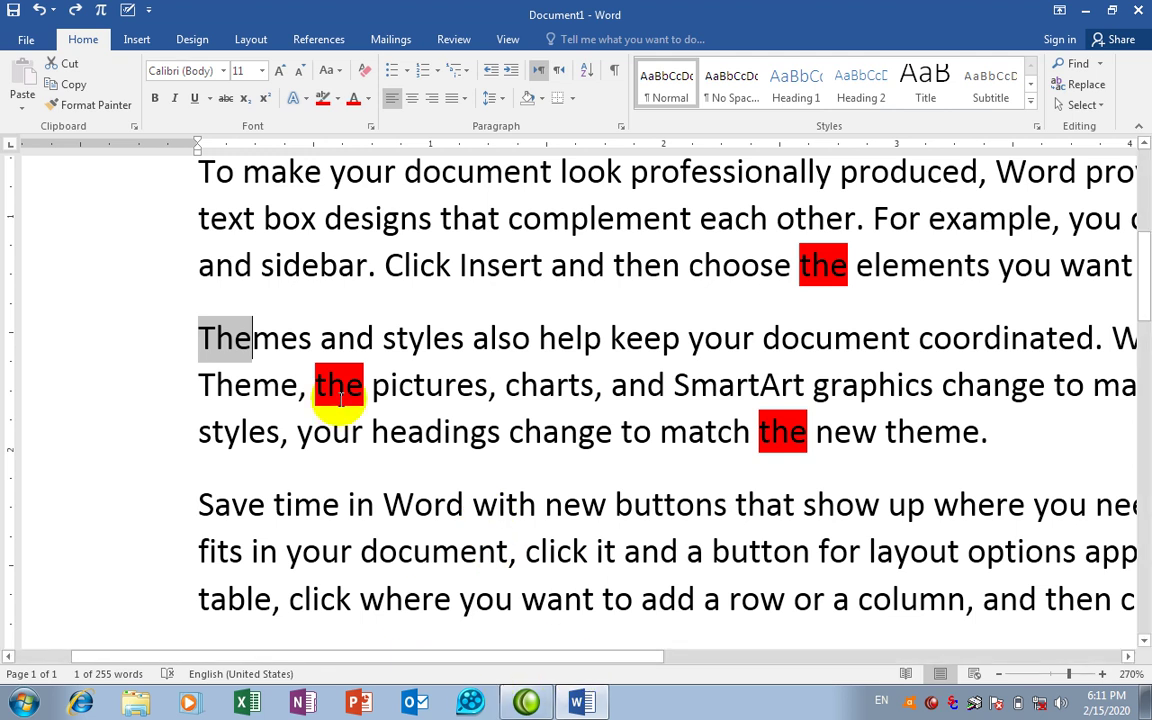
key(ctrl+f)
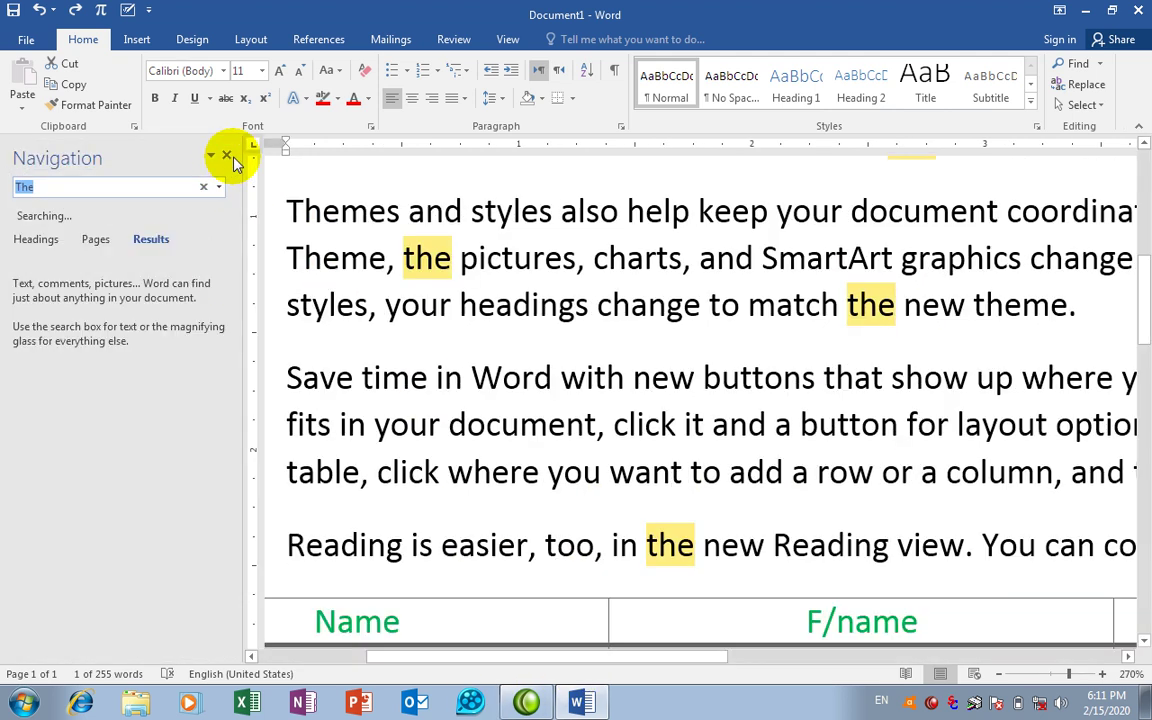
click(229, 157)
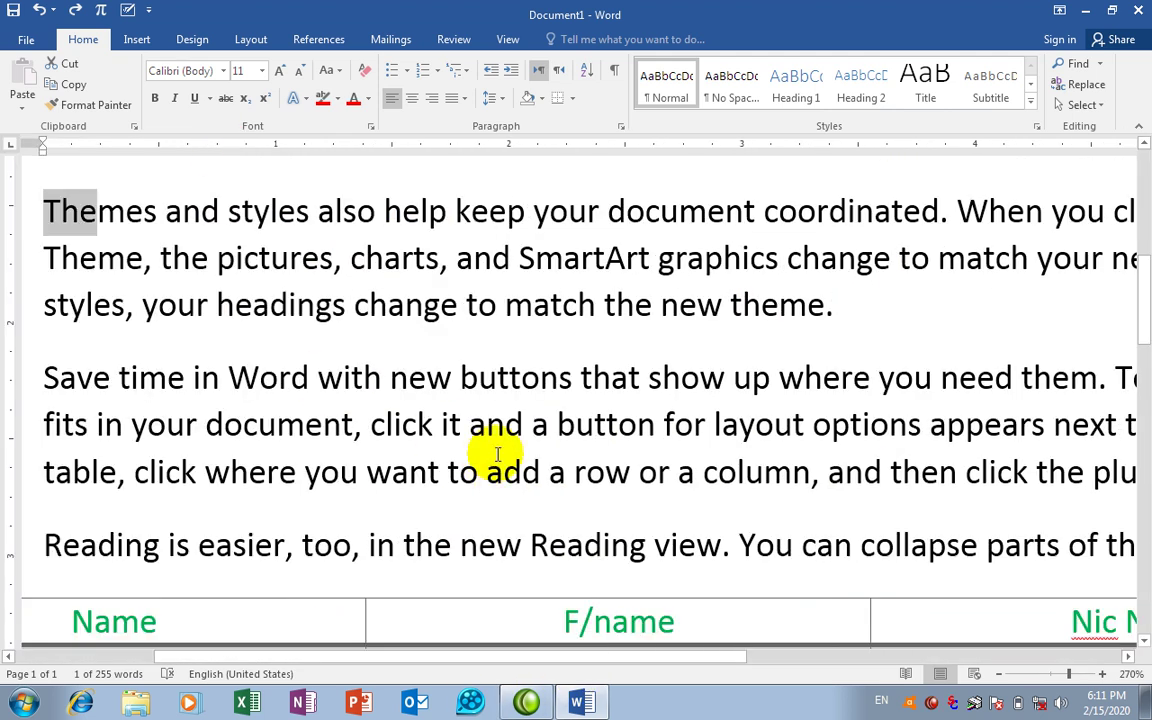
Step: Reopen Find and Replace on the Find tab and empty the Find what box
key(ctrl+h)
click(350, 161)
double_click(413, 187)
key(BackSpace)
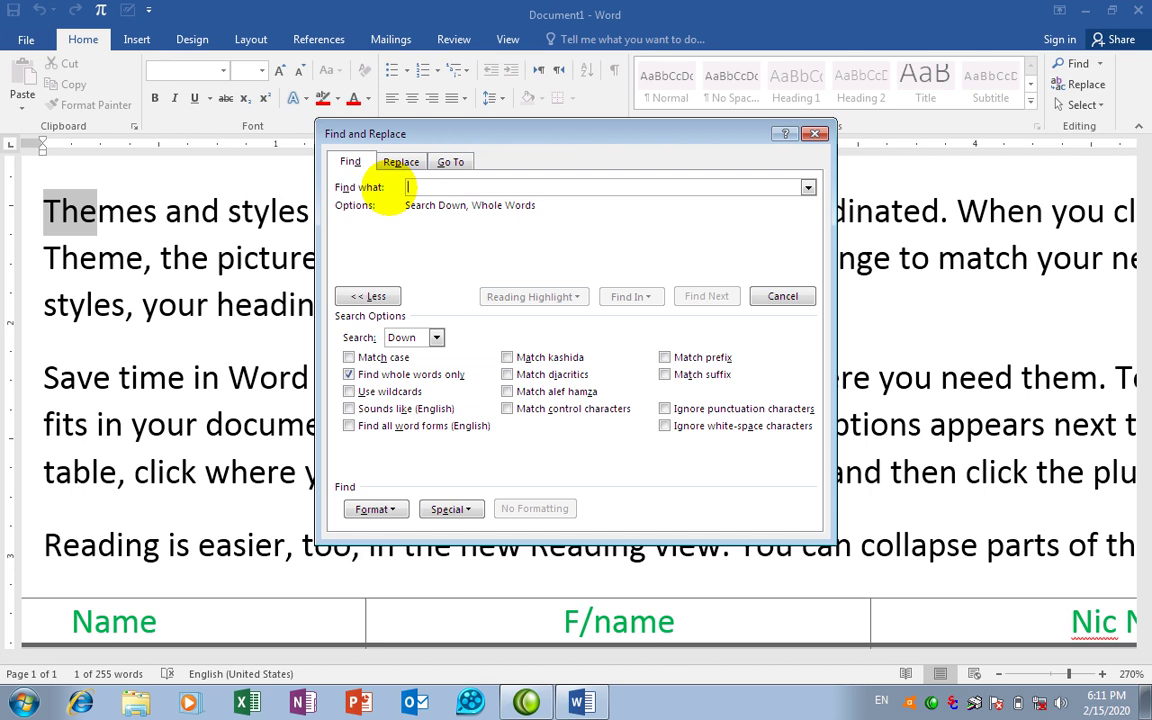
Step: Reading-highlight all six whole-word matches of 'click' in red, then undo back to the =rand() line
text(clic)
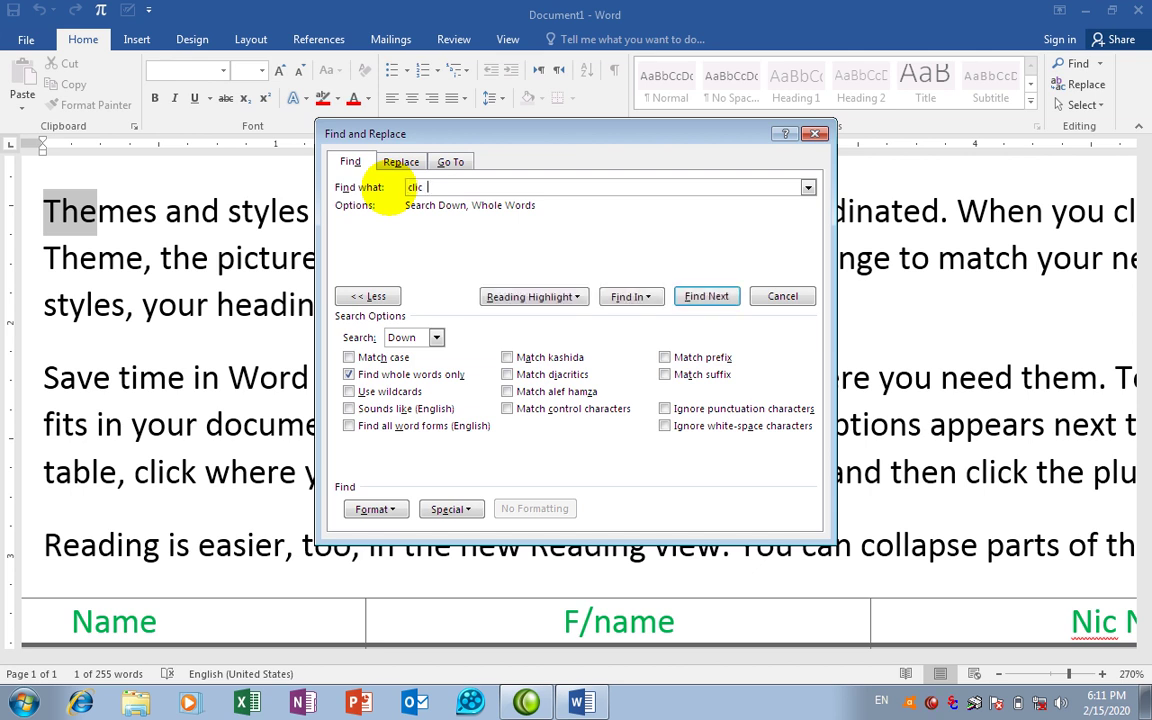
text(k)
click(702, 296)
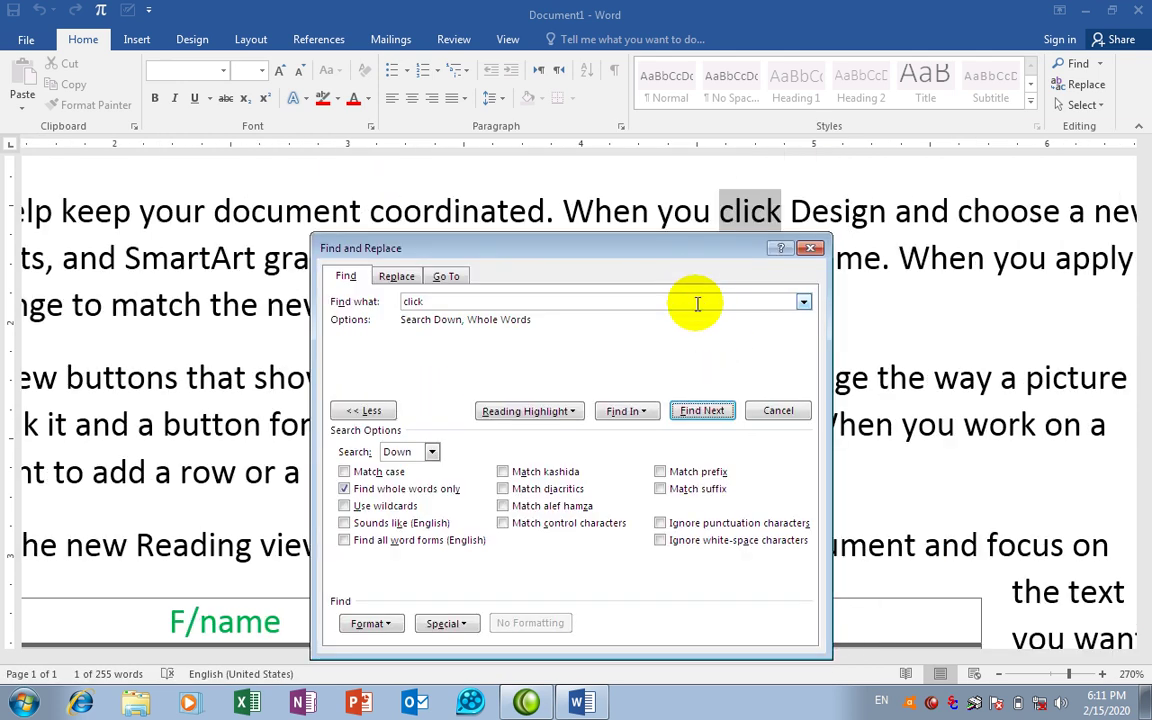
click(527, 411)
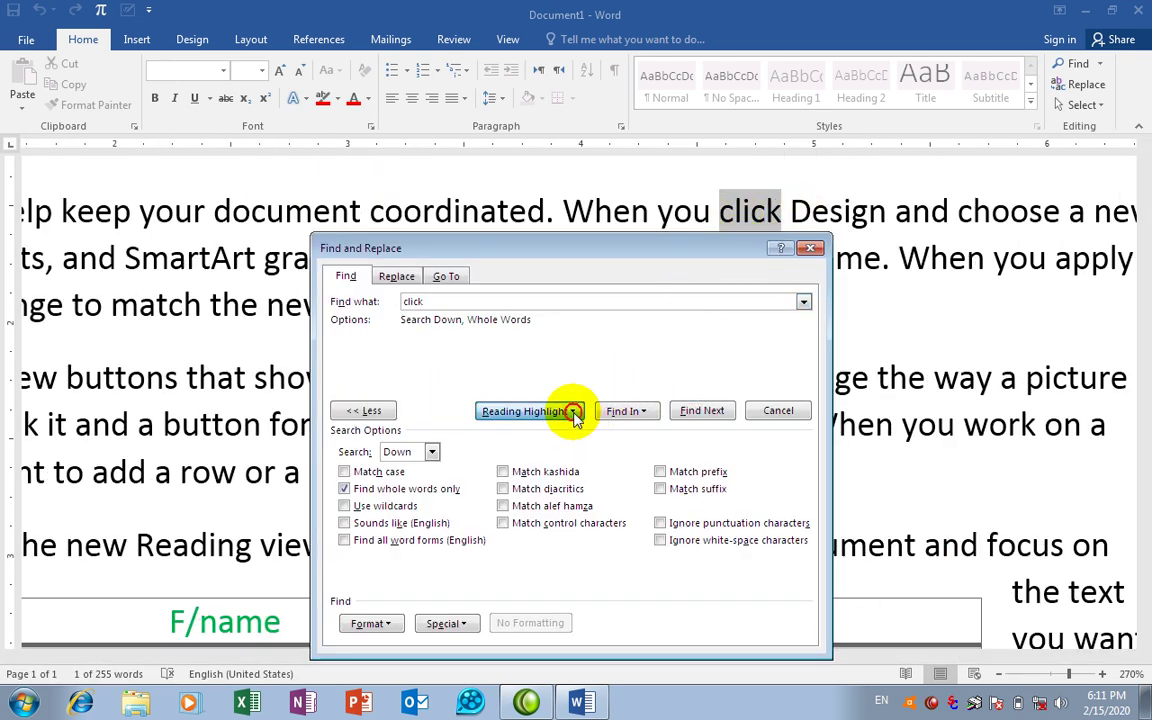
click(500, 430)
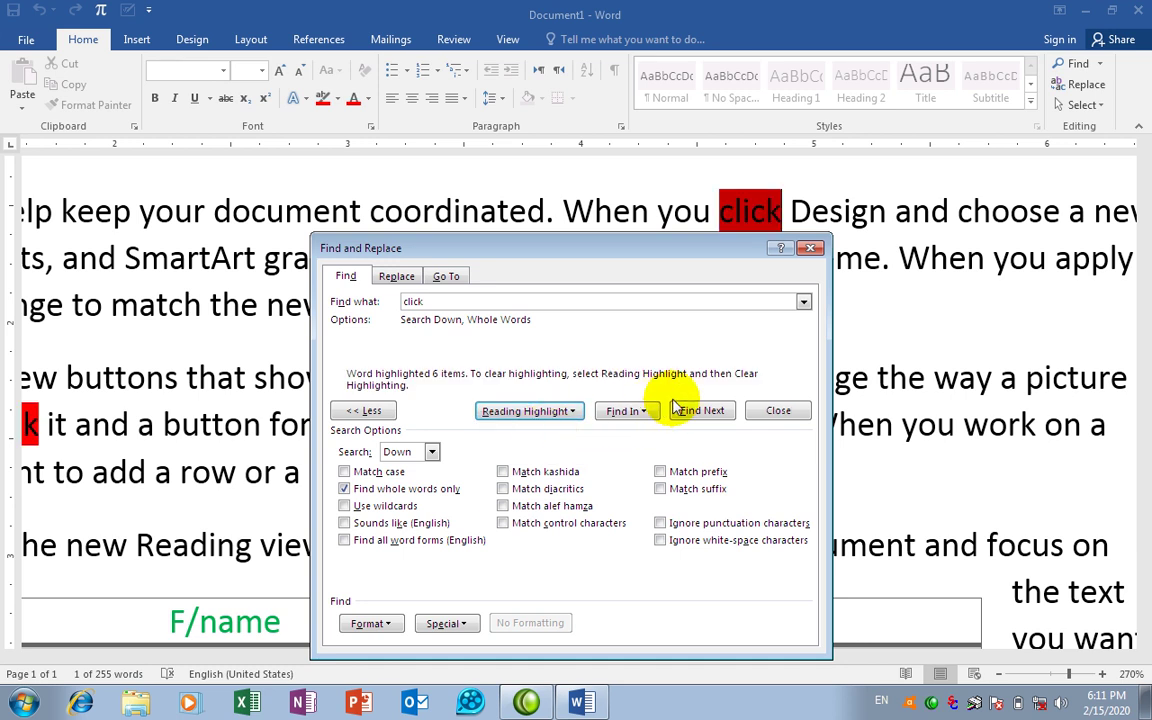
click(768, 408)
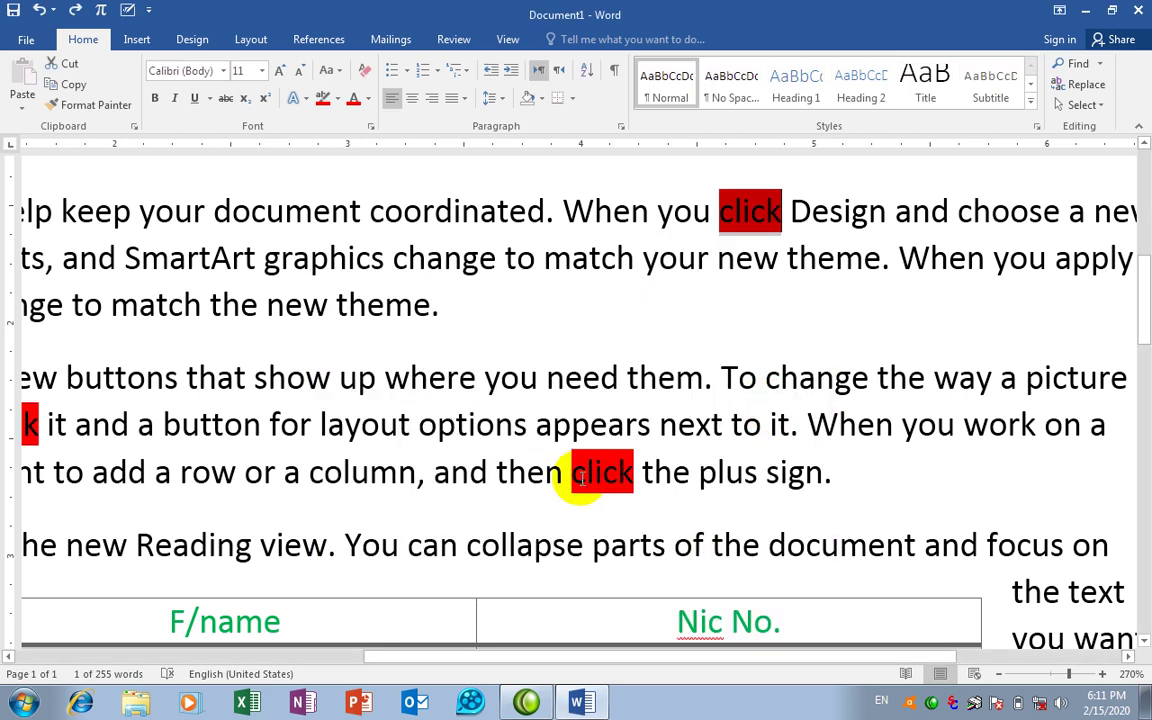
drag(640, 657, 741, 647)
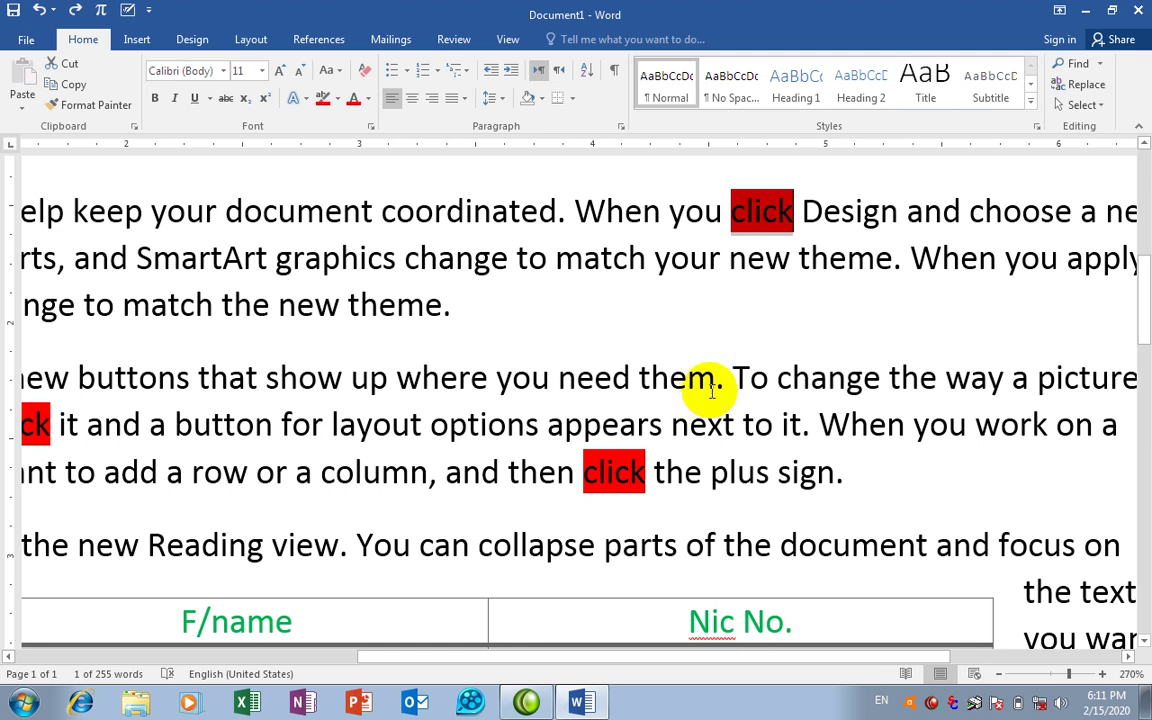
key(ctrl+z)
Step: Redo the generated sample text, restoring the 255-word document
scroll(558, 401, up, 3)
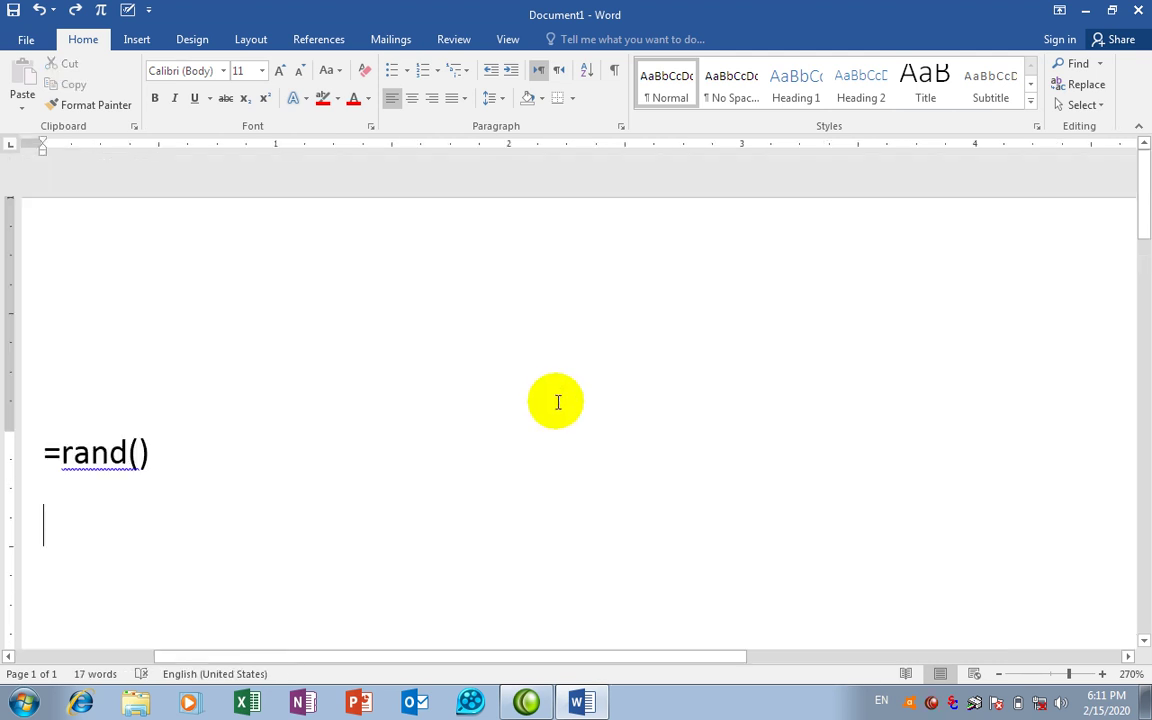
key(ctrl+y)
scroll(545, 380, up, 5)
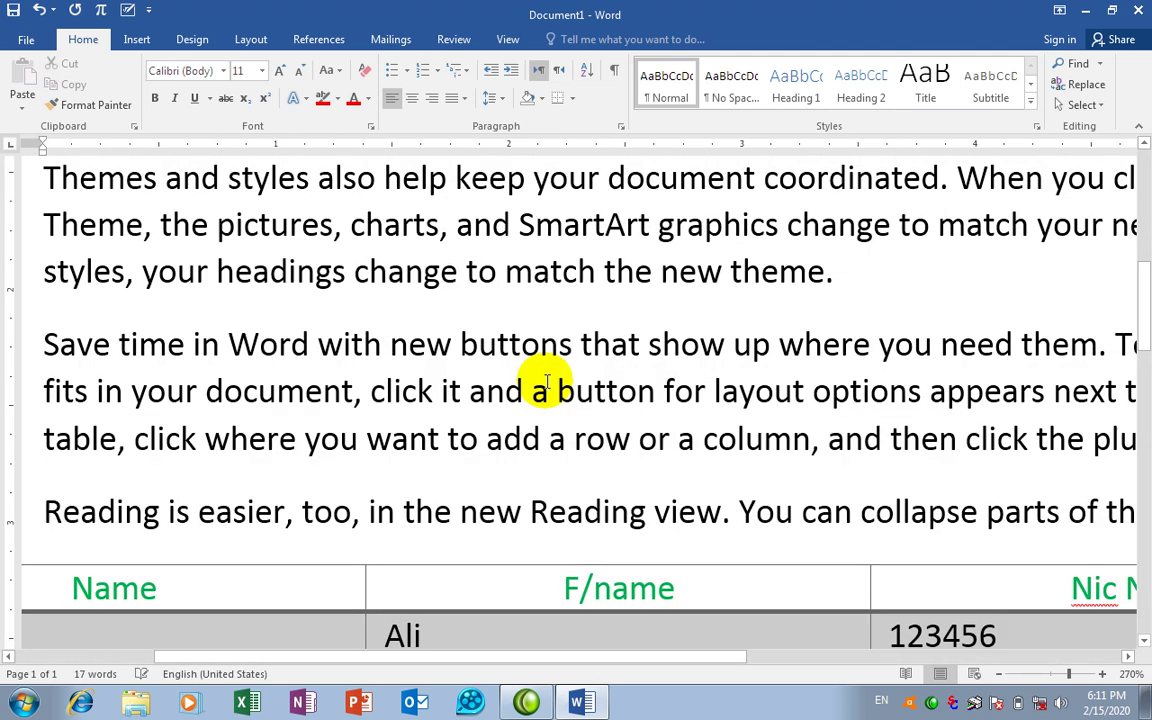
scroll(547, 383, up, 3)
Step: Uncheck Find whole words only in the Find dialog and close it
key(ctrl+h)
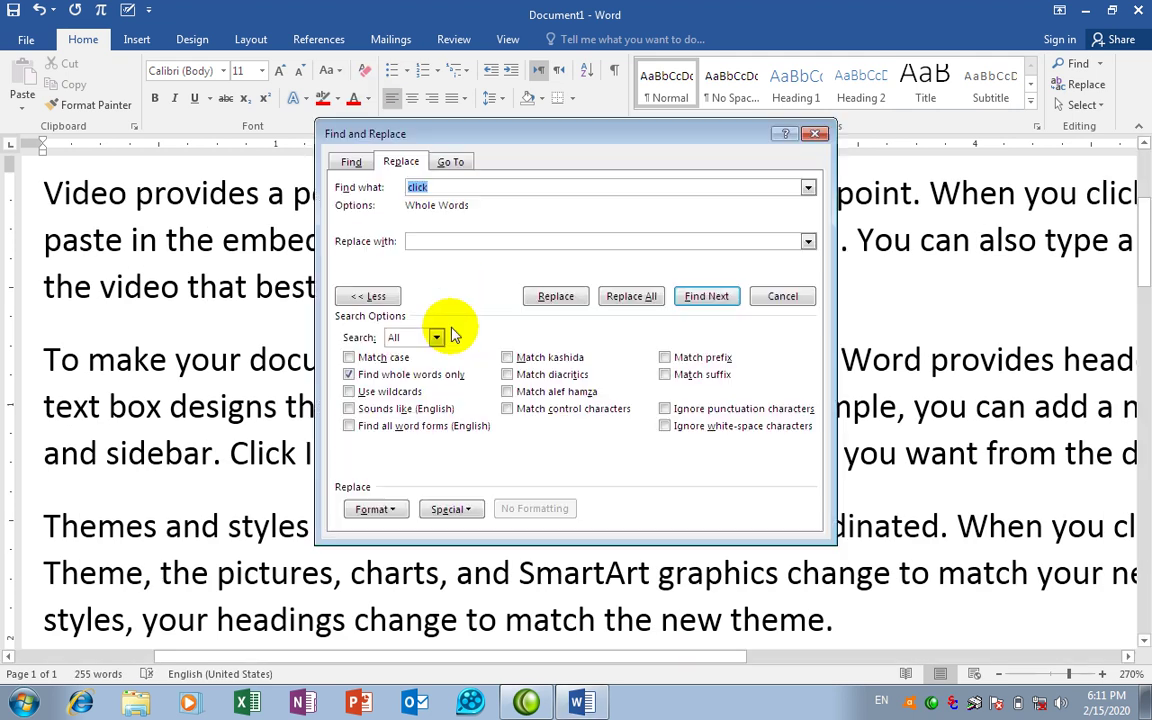
click(350, 161)
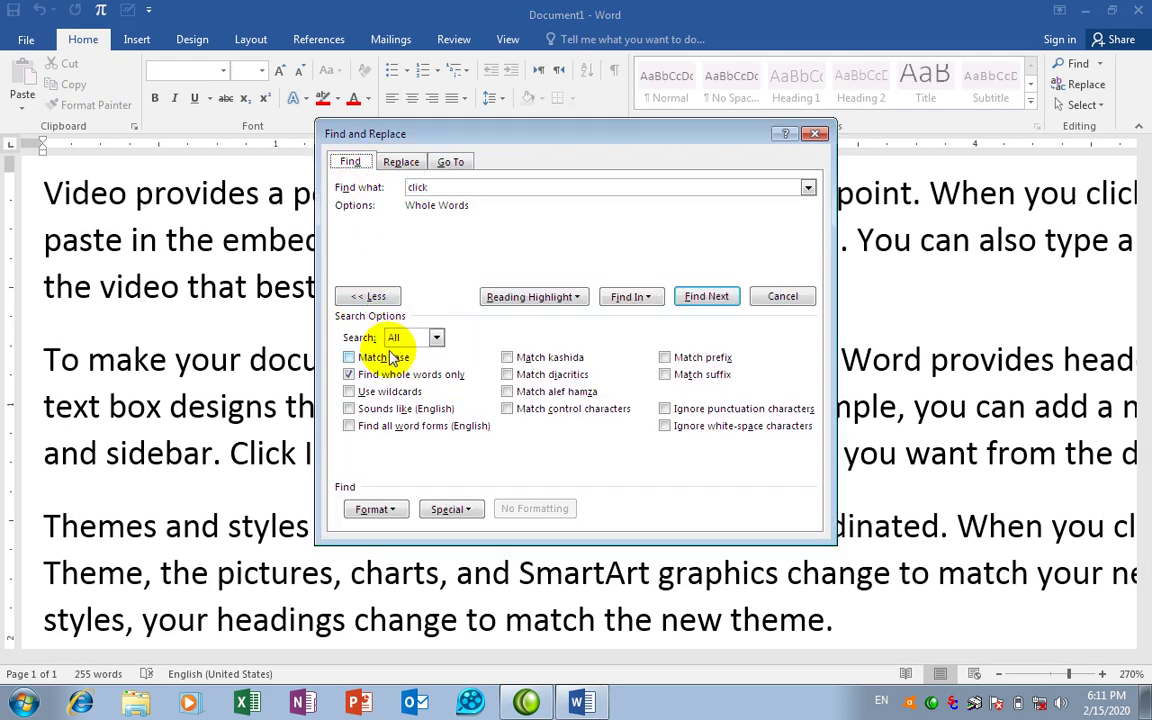
click(348, 374)
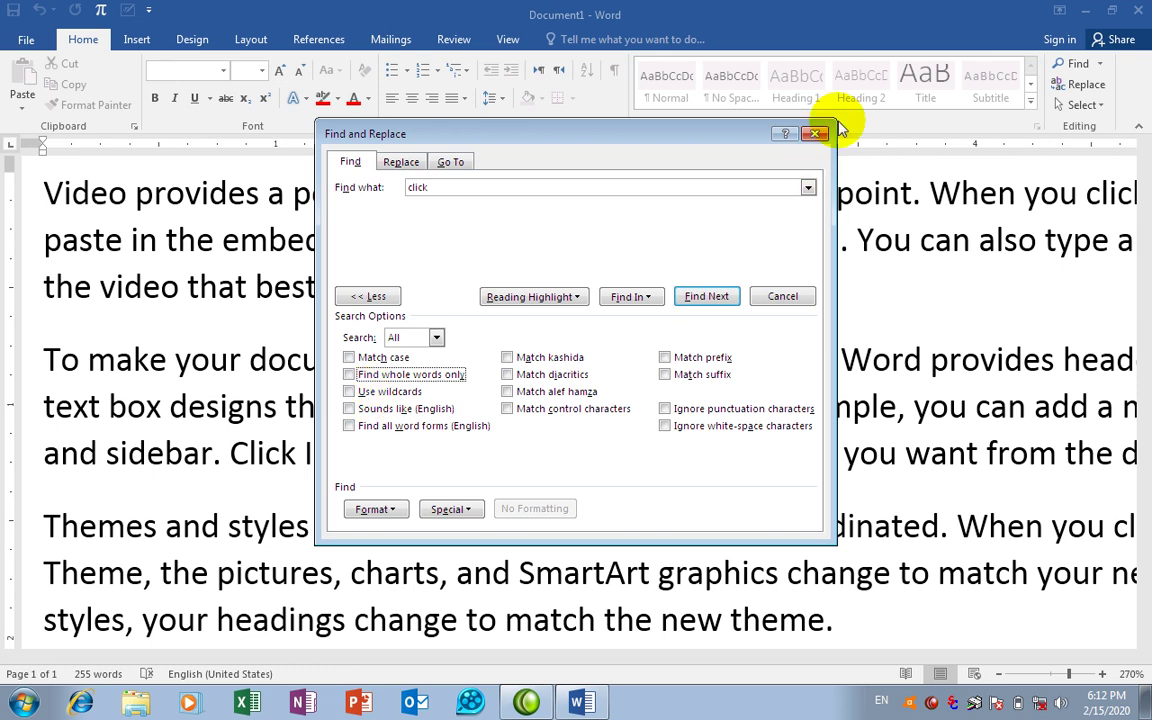
click(815, 133)
scroll(740, 430, down, 5)
scroll(725, 428, down, 10)
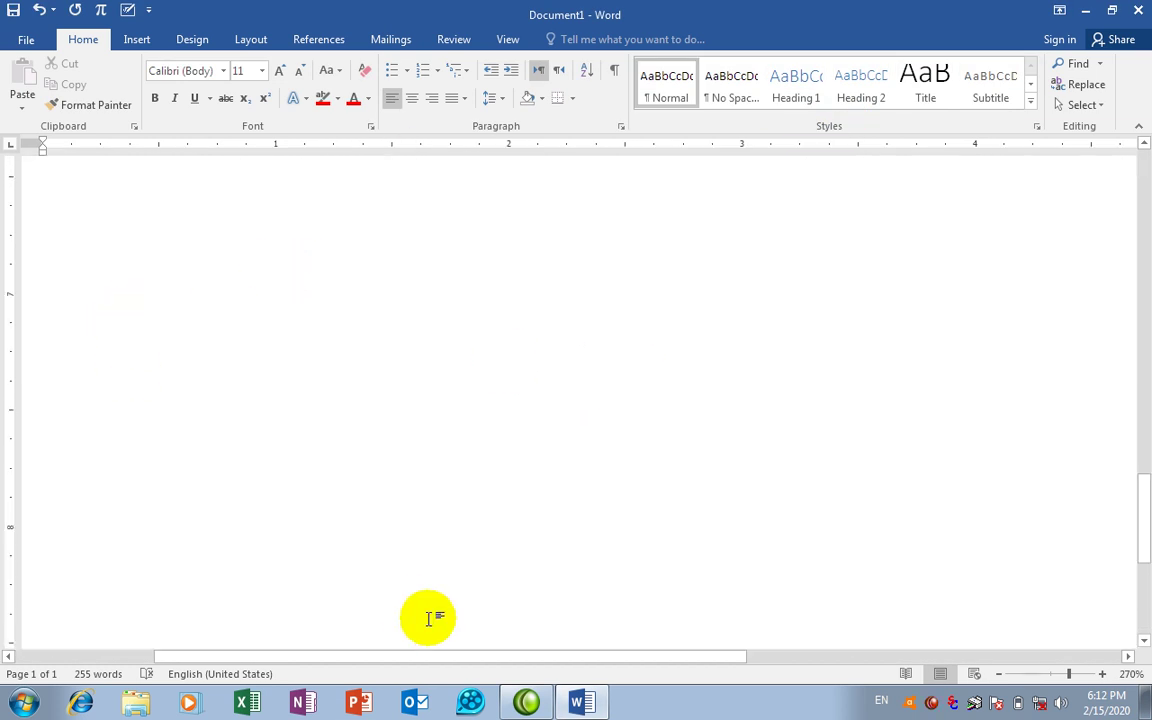
Step: Type the test words Wall, Will and well on separate lines after the table
text(W)
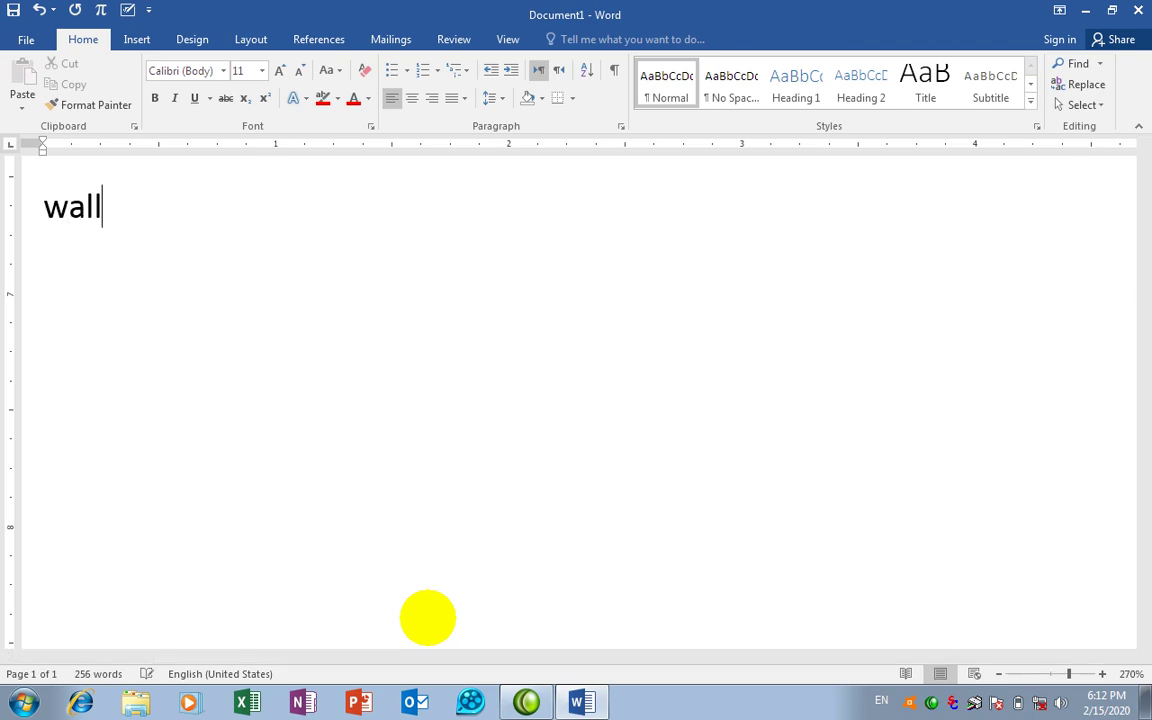
text(will\)
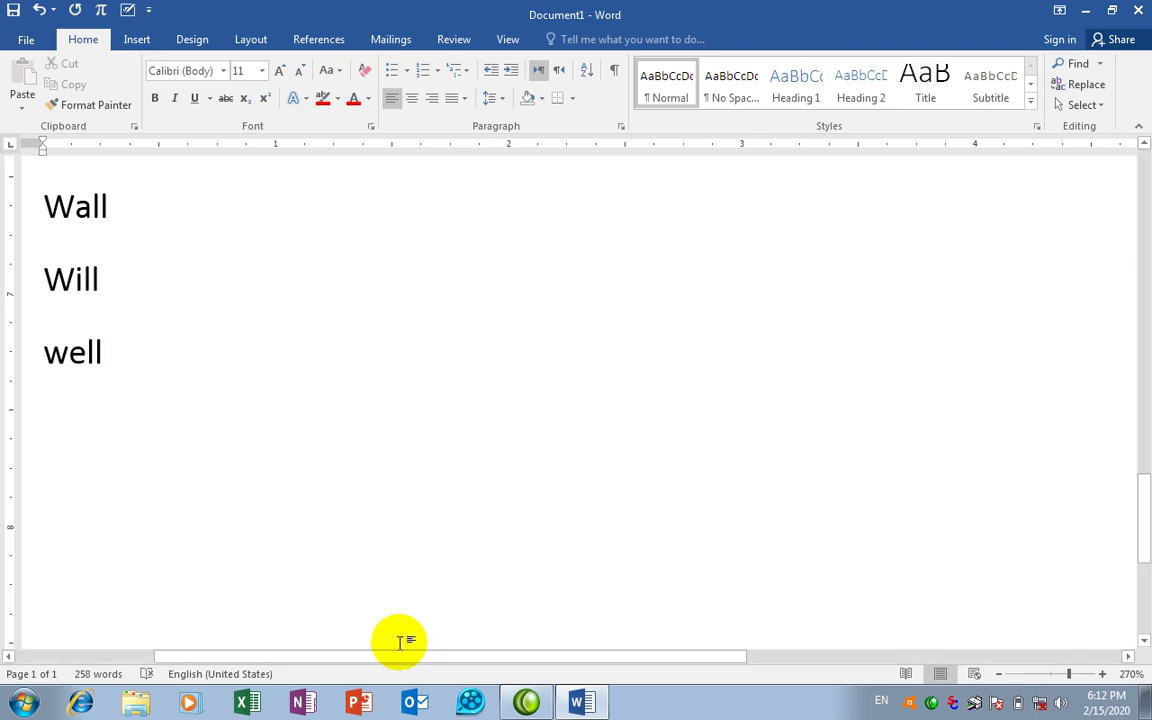
click(353, 418)
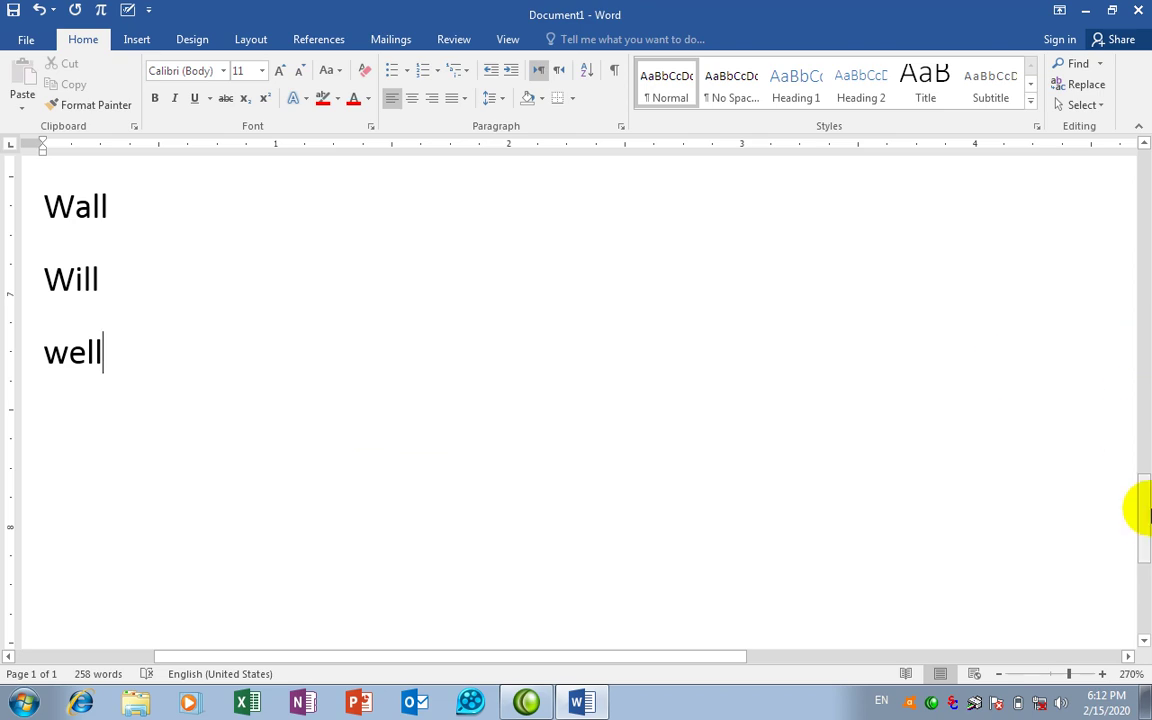
drag(1140, 514, 1145, 200)
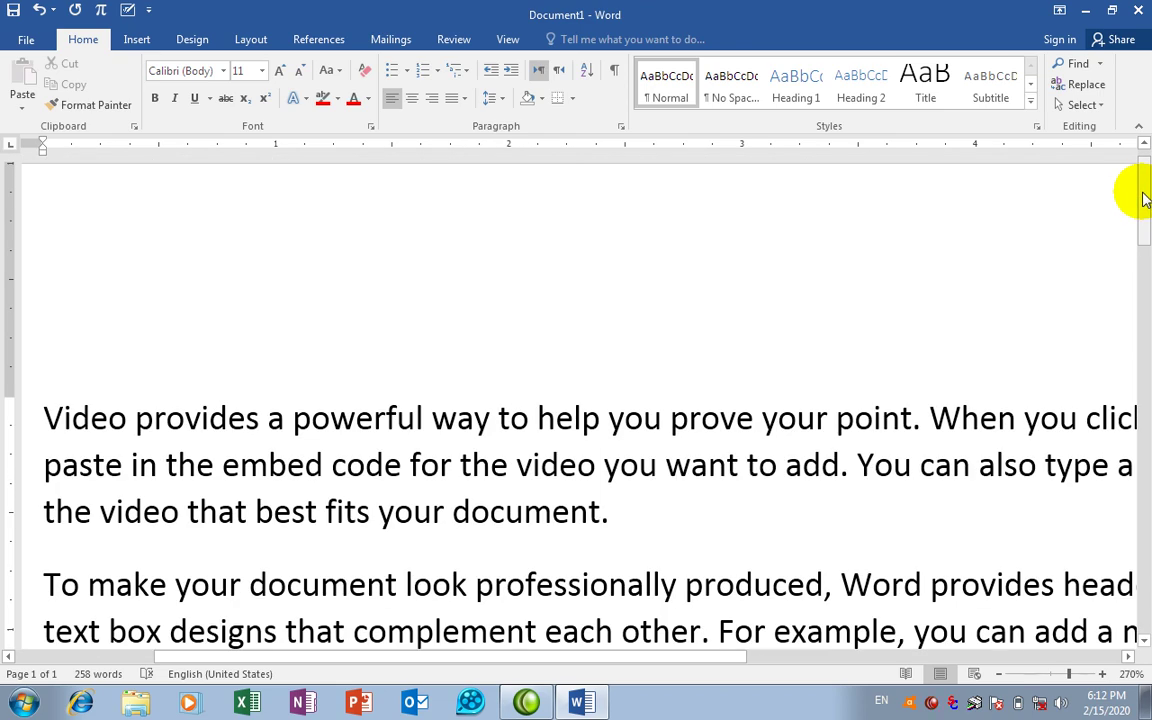
Step: Turn on Use wildcards and replace the search text with the pattern w?ll
key(ctrl+h)
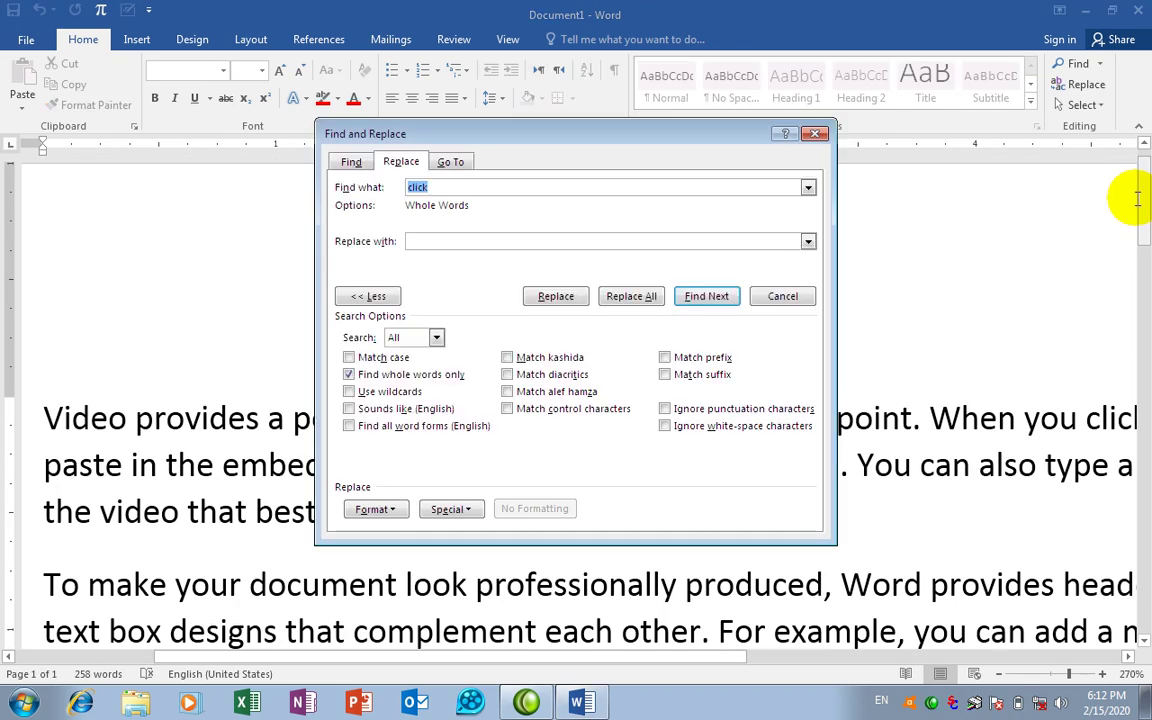
click(359, 392)
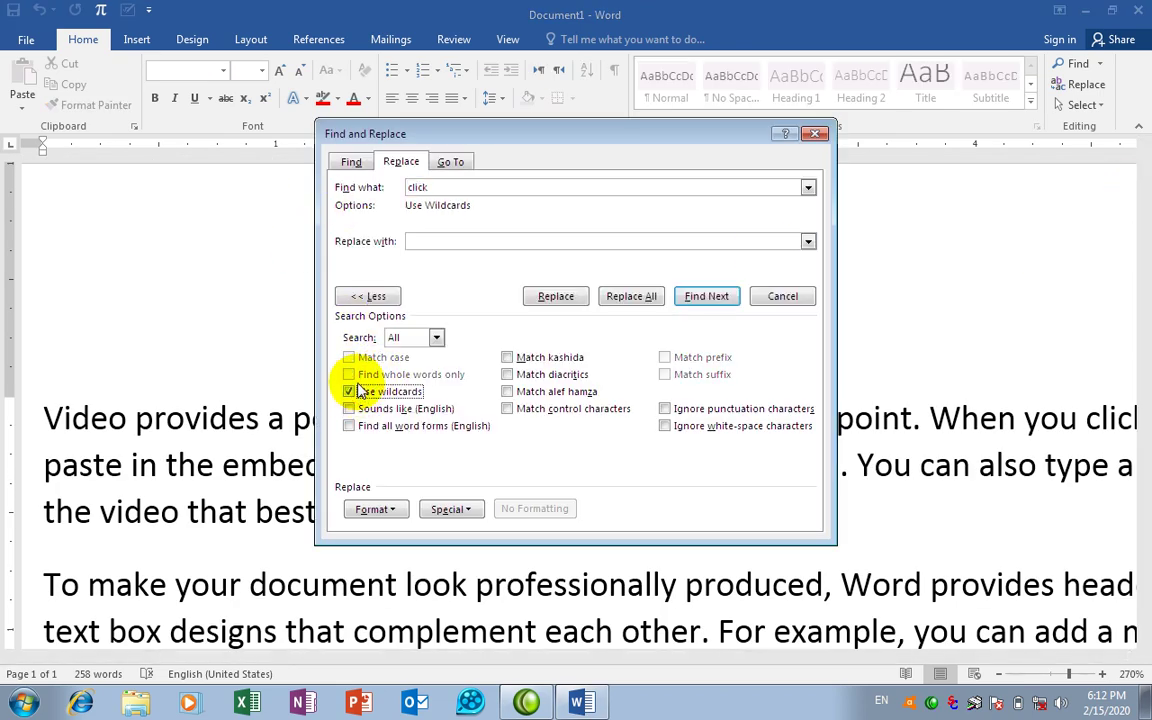
click(352, 162)
double_click(425, 187)
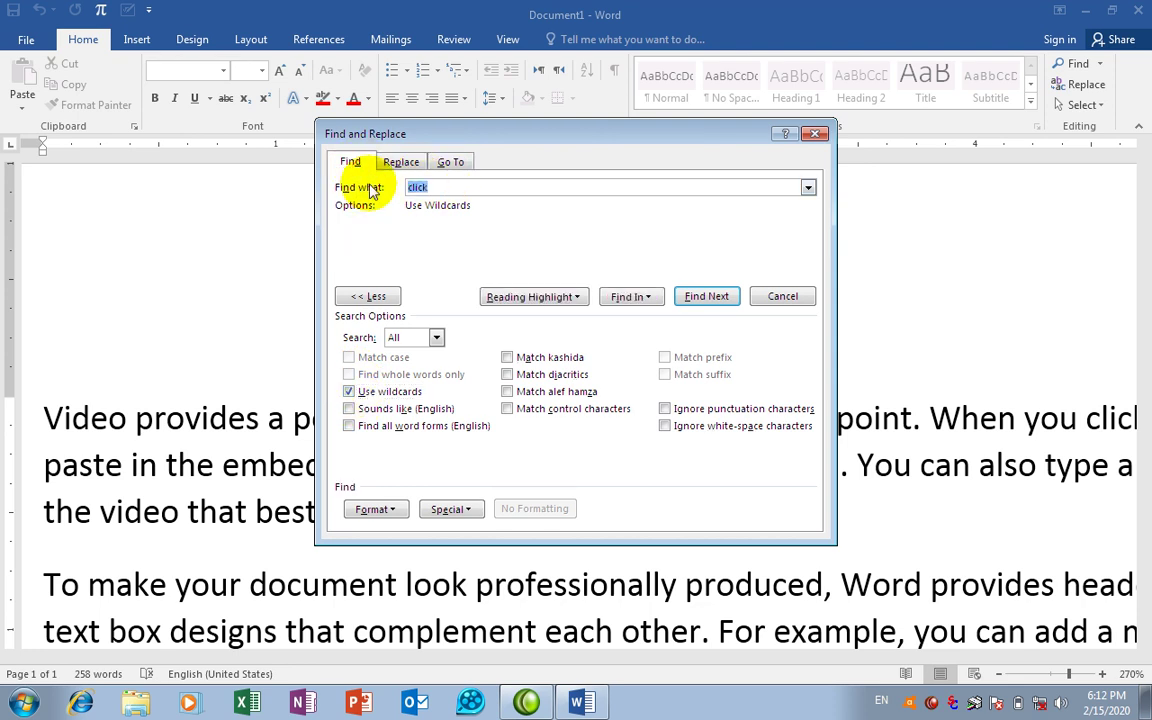
key(BackSpace)
text(w)
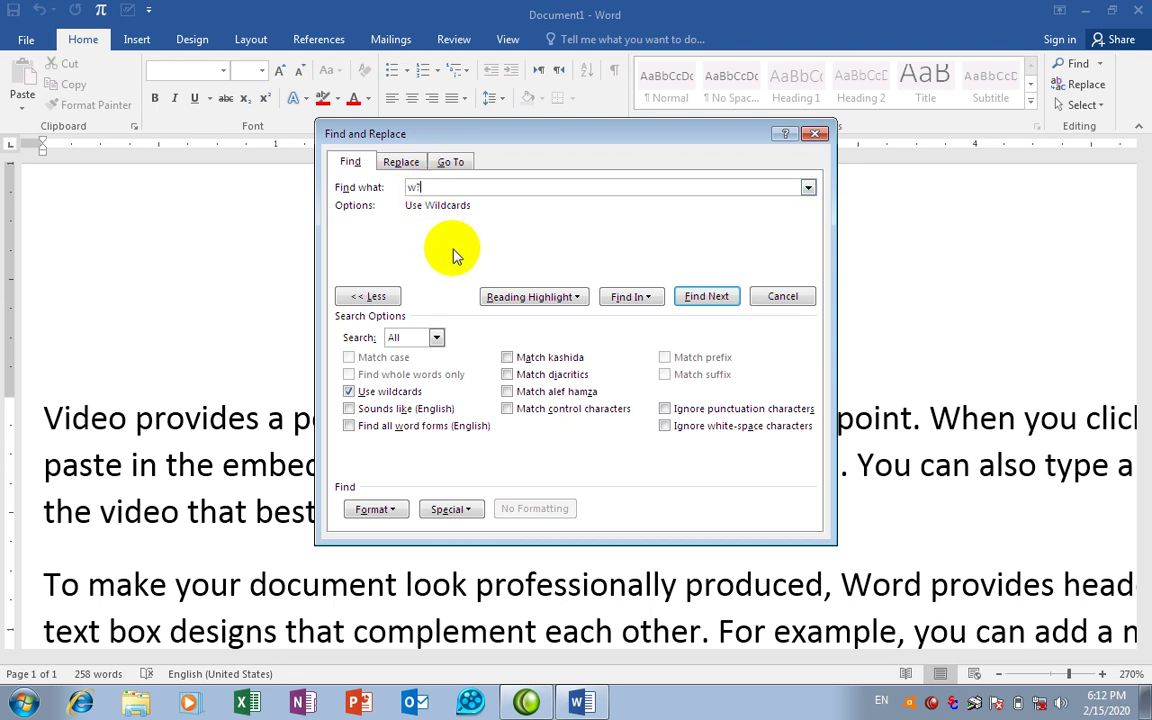
text(ll)
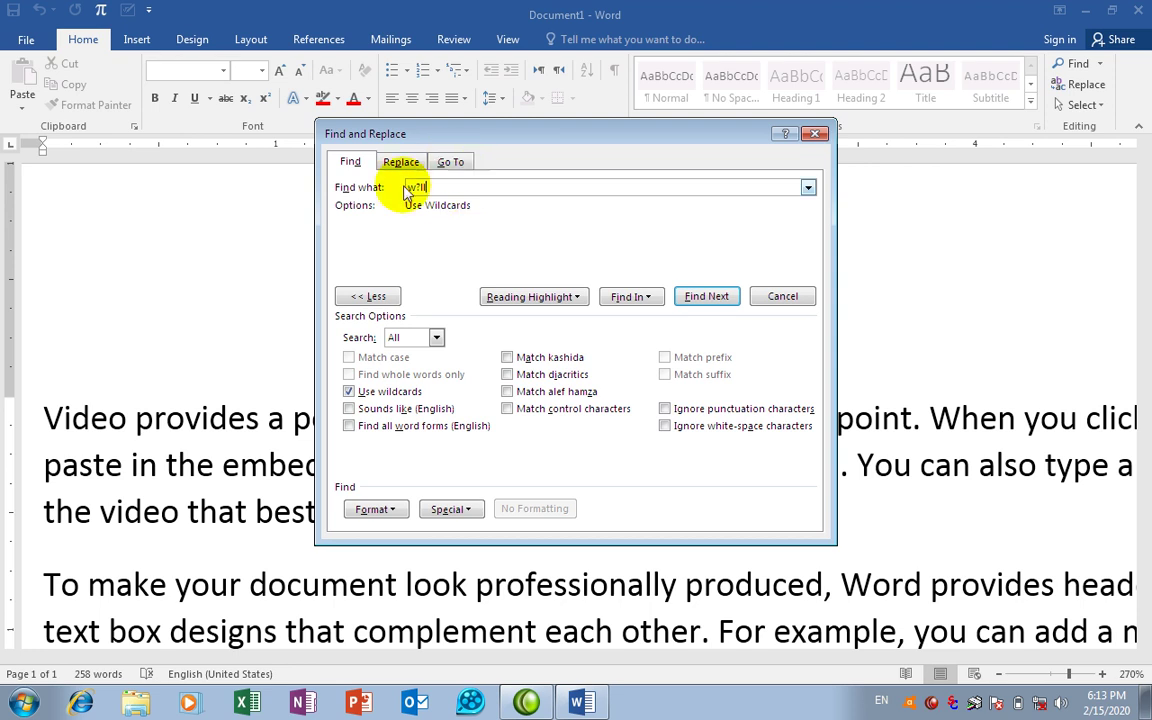
Step: Reading-highlight all w?ll matches in red and step through the found matches
click(538, 298)
click(527, 320)
click(716, 300)
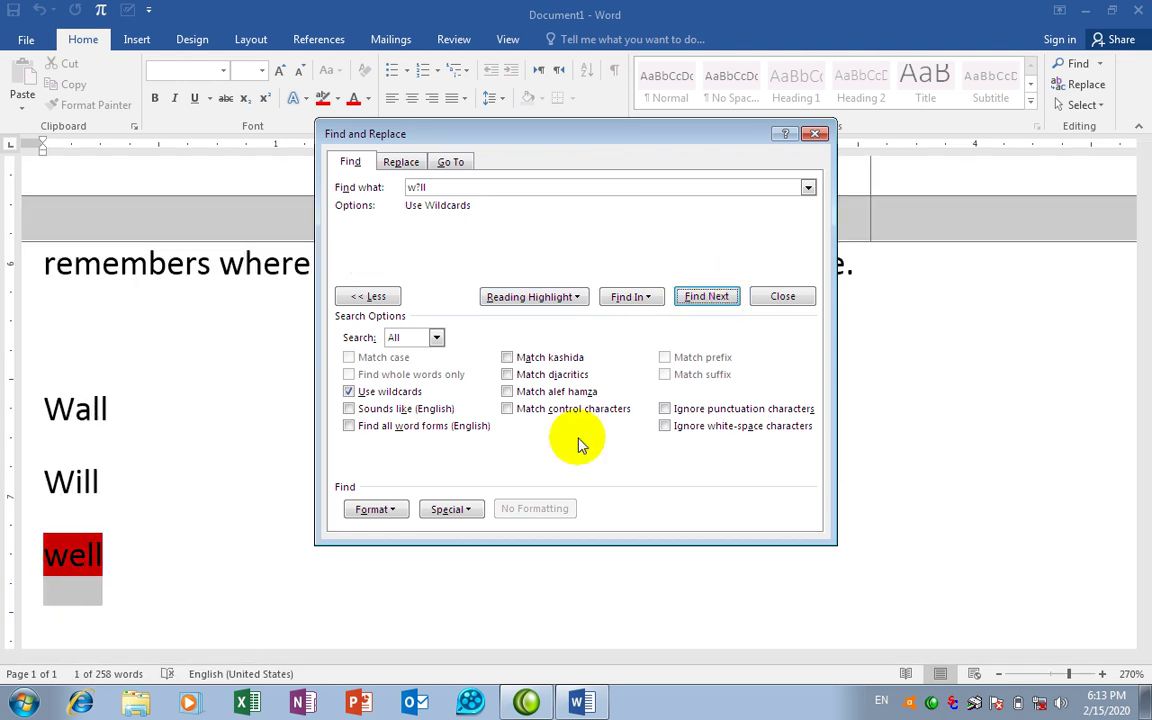
click(712, 299)
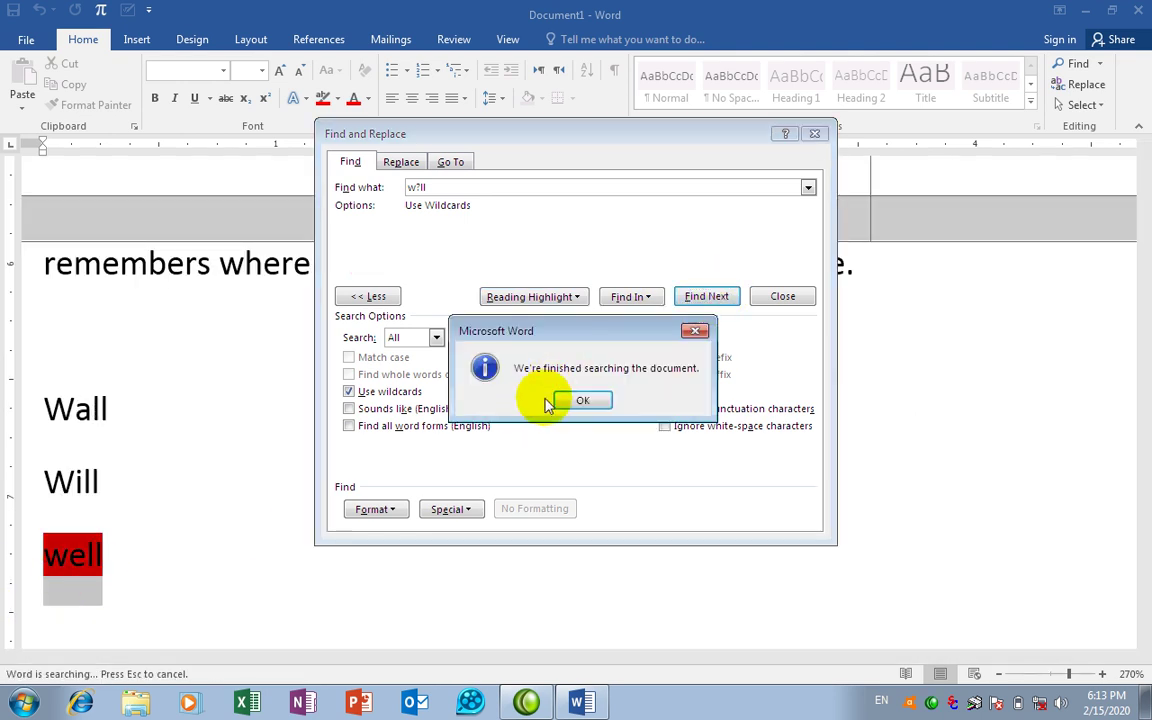
click(582, 400)
click(720, 302)
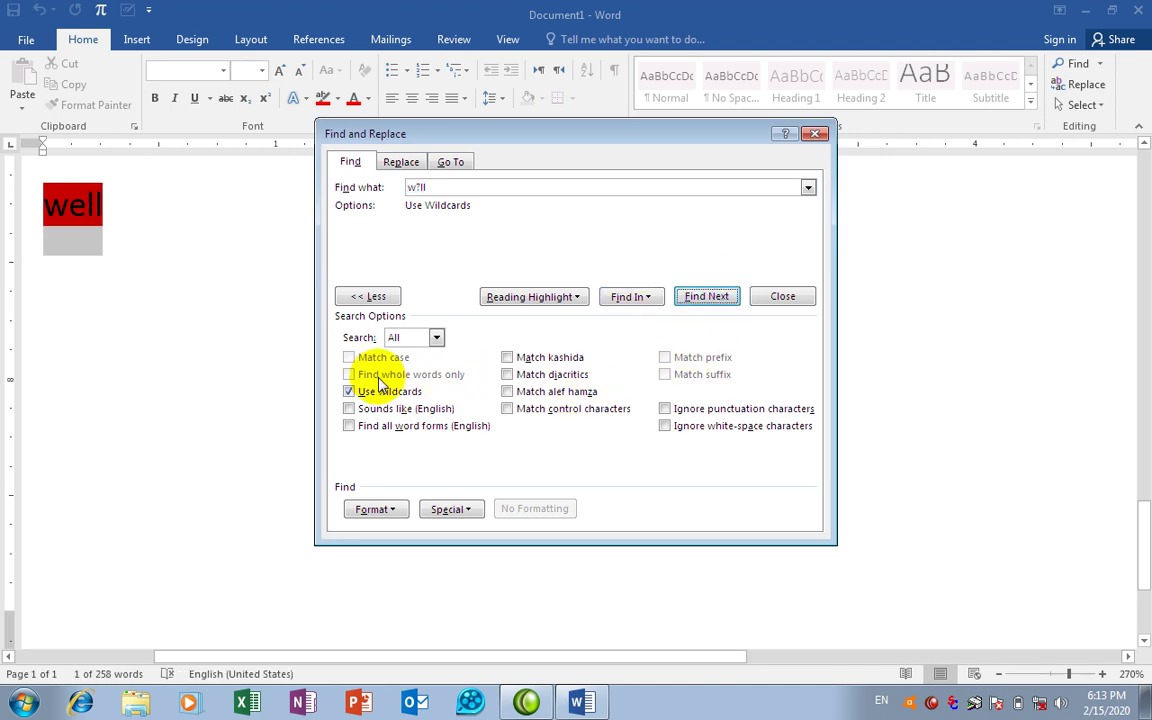
click(98, 219)
scroll(98, 219, up, 3)
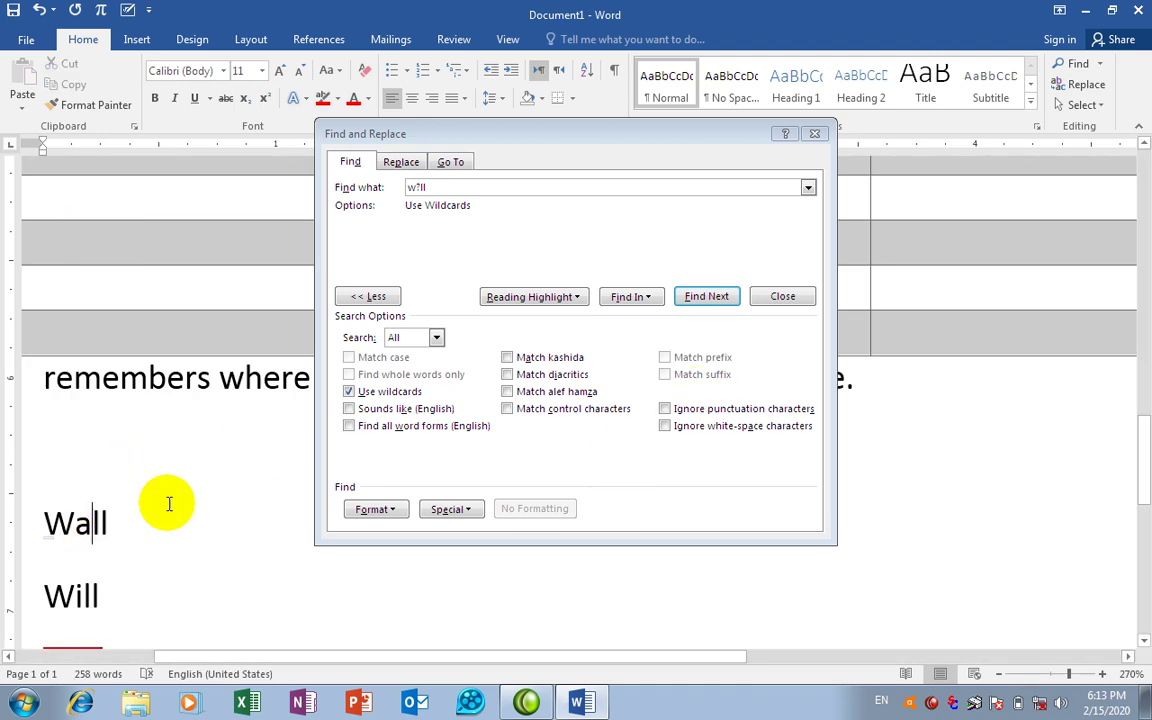
Step: Set the search direction to All, search w?ll again, and select Wall in the text
click(437, 338)
click(405, 352)
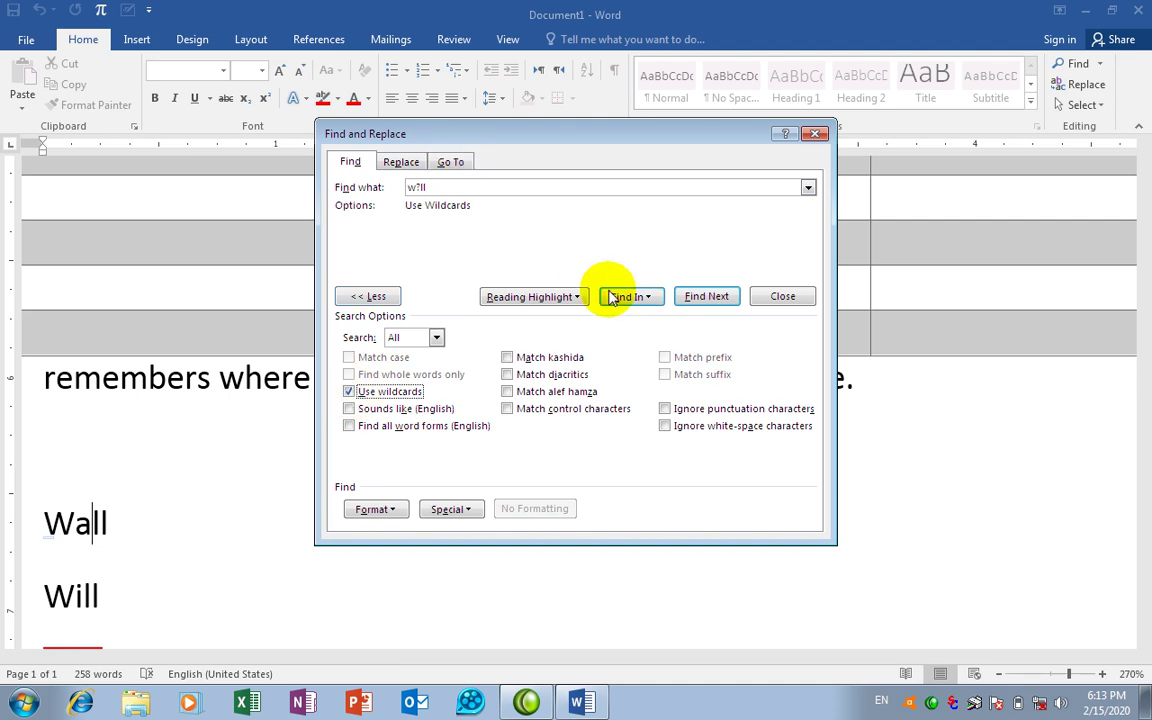
click(703, 298)
click(703, 298)
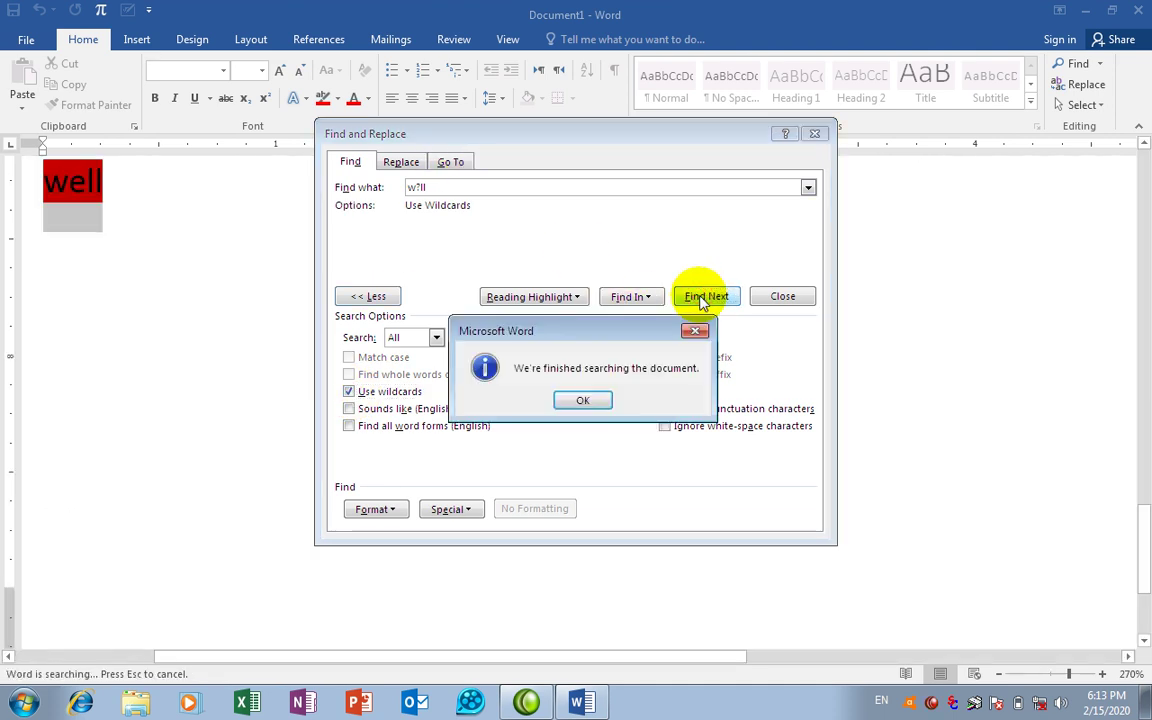
click(587, 397)
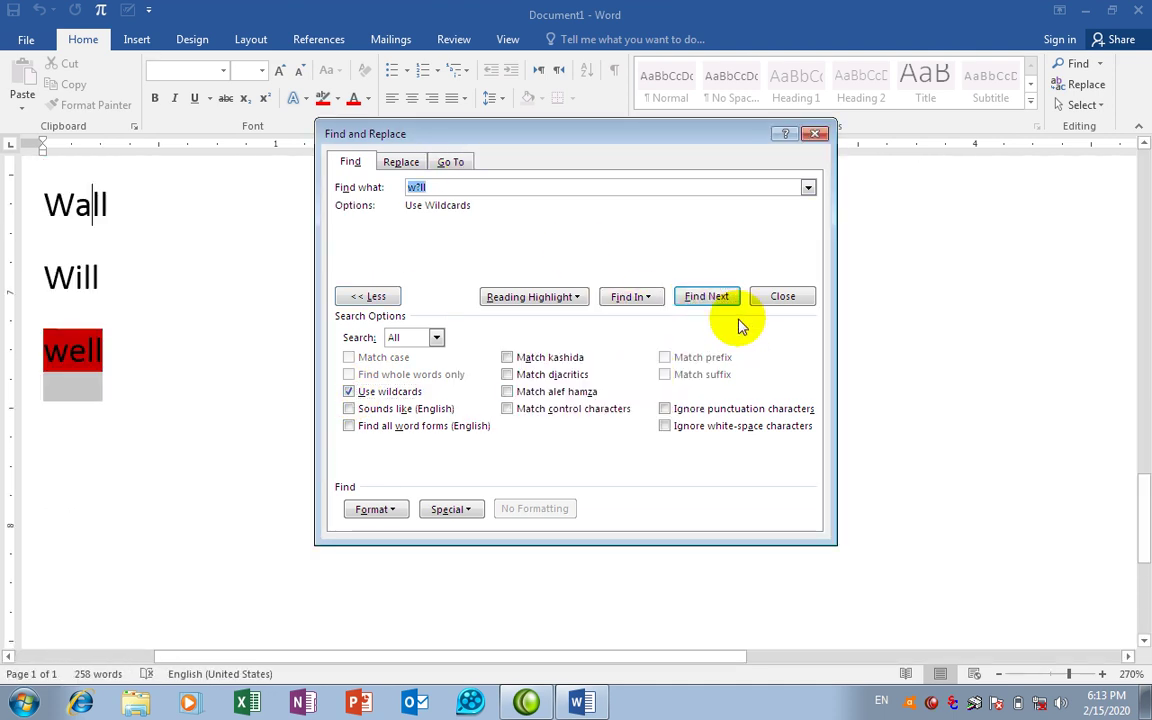
click(77, 200)
drag(136, 204, 21, 203)
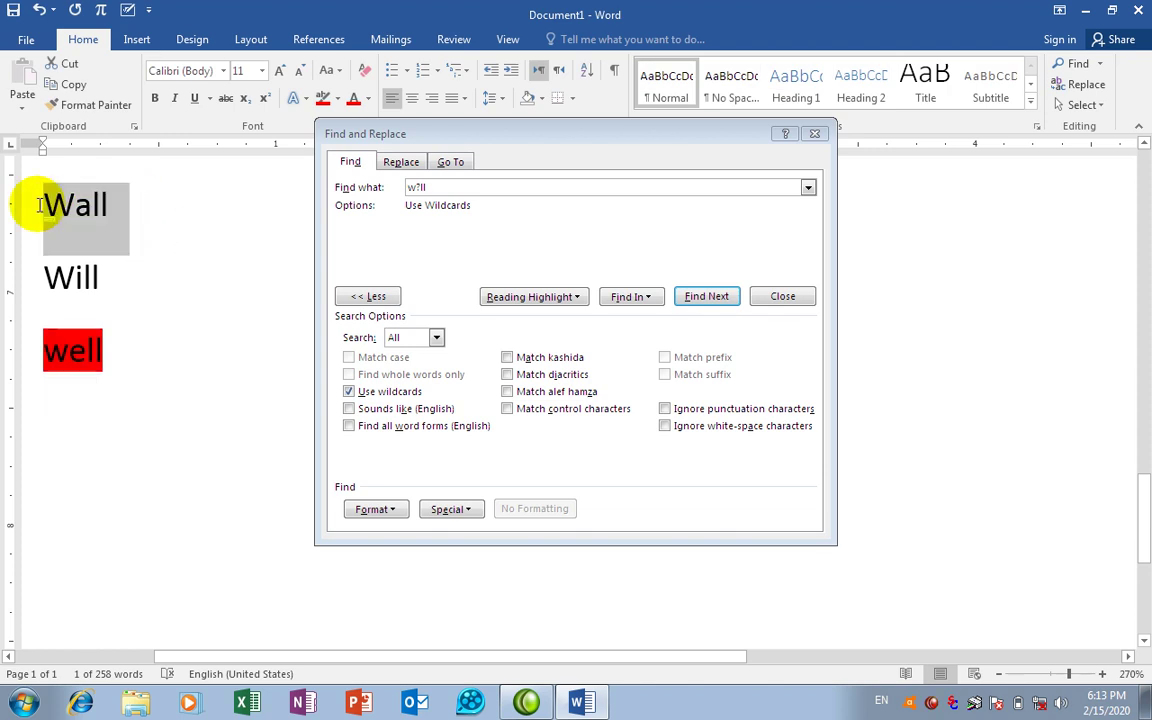
click(114, 278)
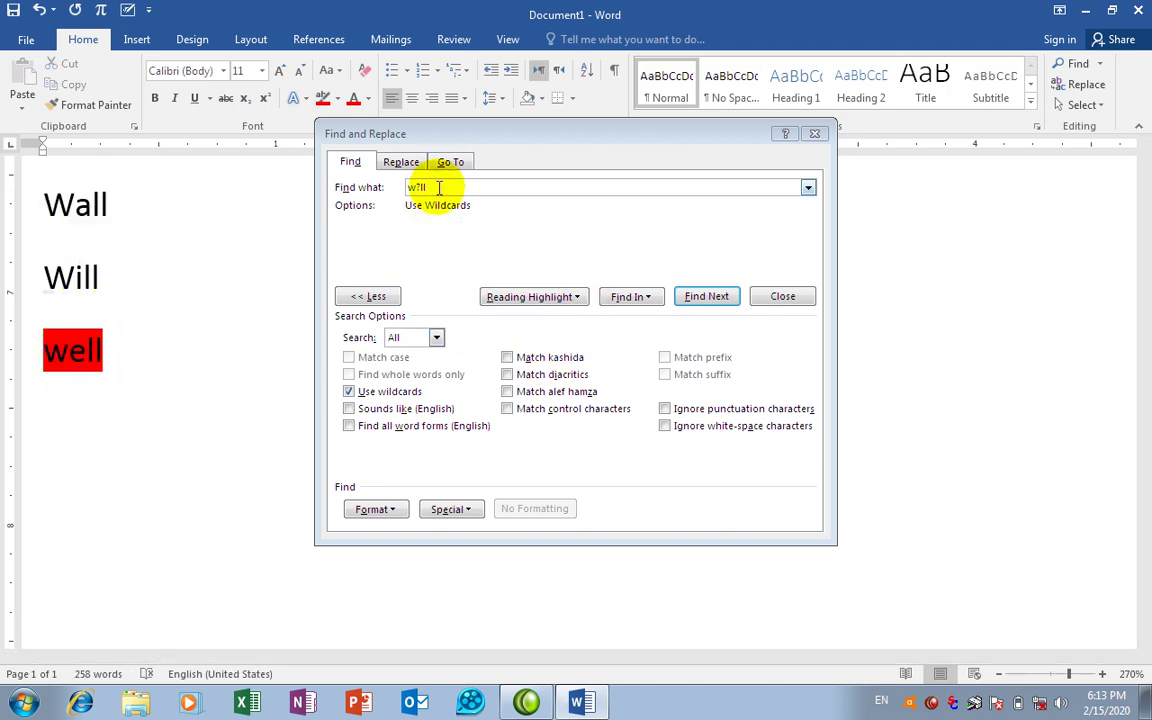
Step: Highlight all w?ll matches with Find In set to Main Document, then find the next match
click(566, 297)
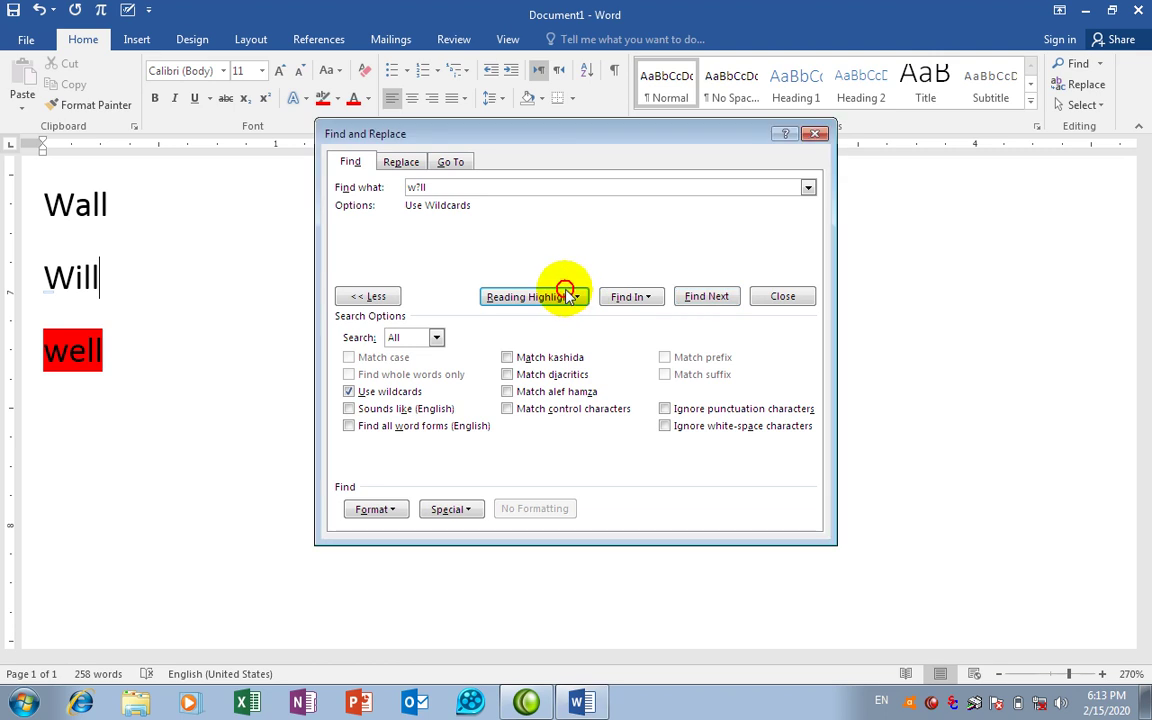
click(546, 318)
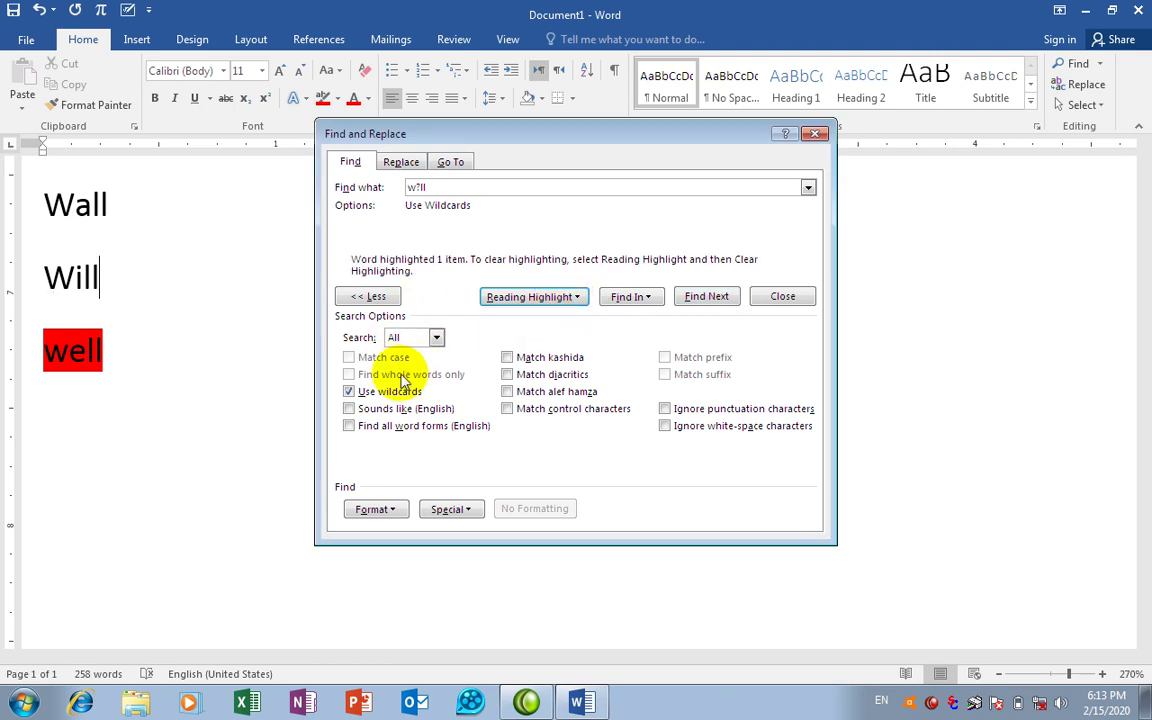
click(436, 337)
click(436, 337)
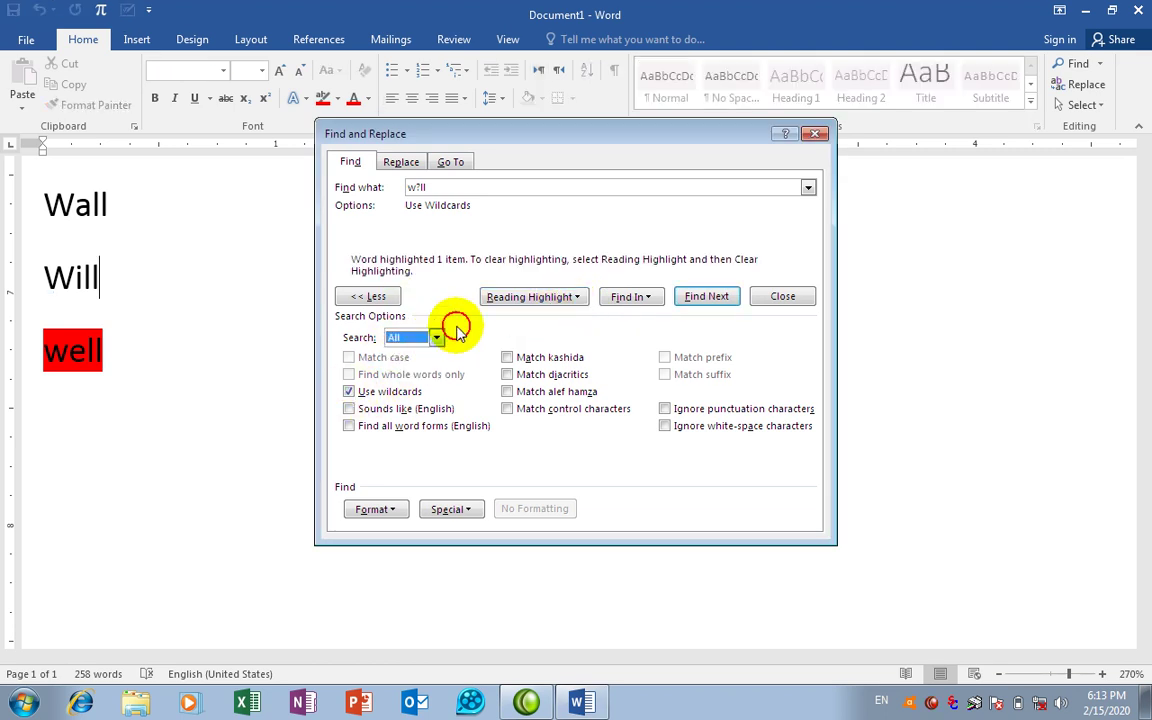
click(645, 298)
click(645, 317)
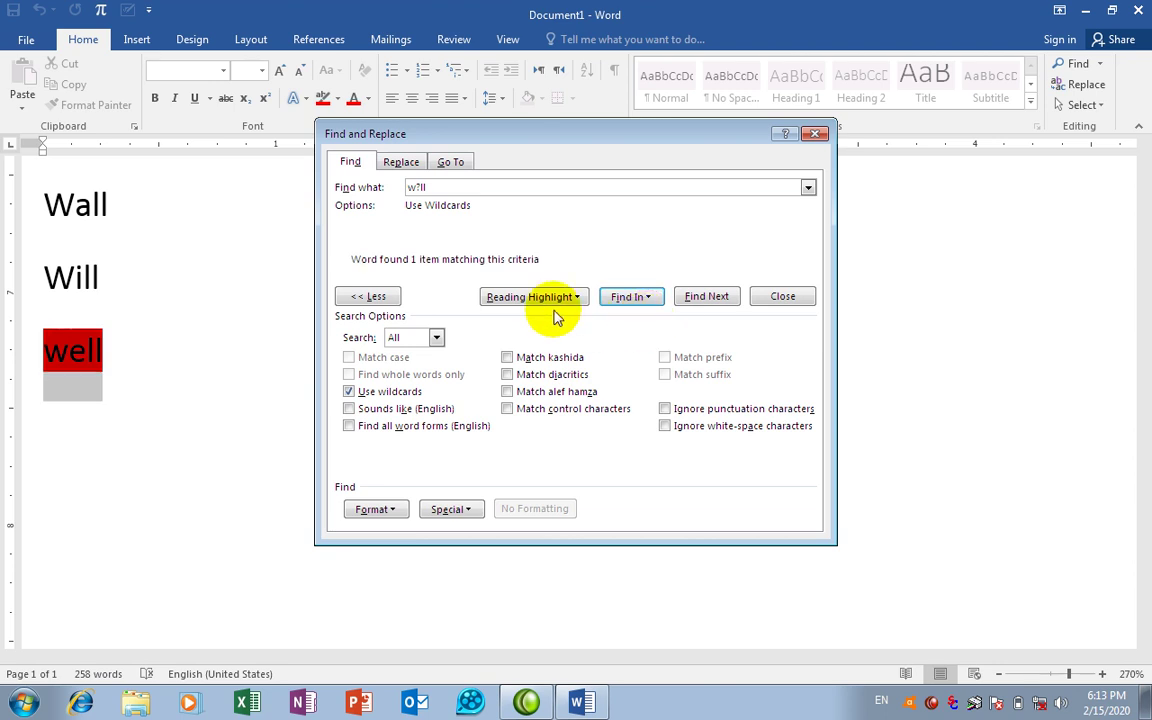
click(708, 298)
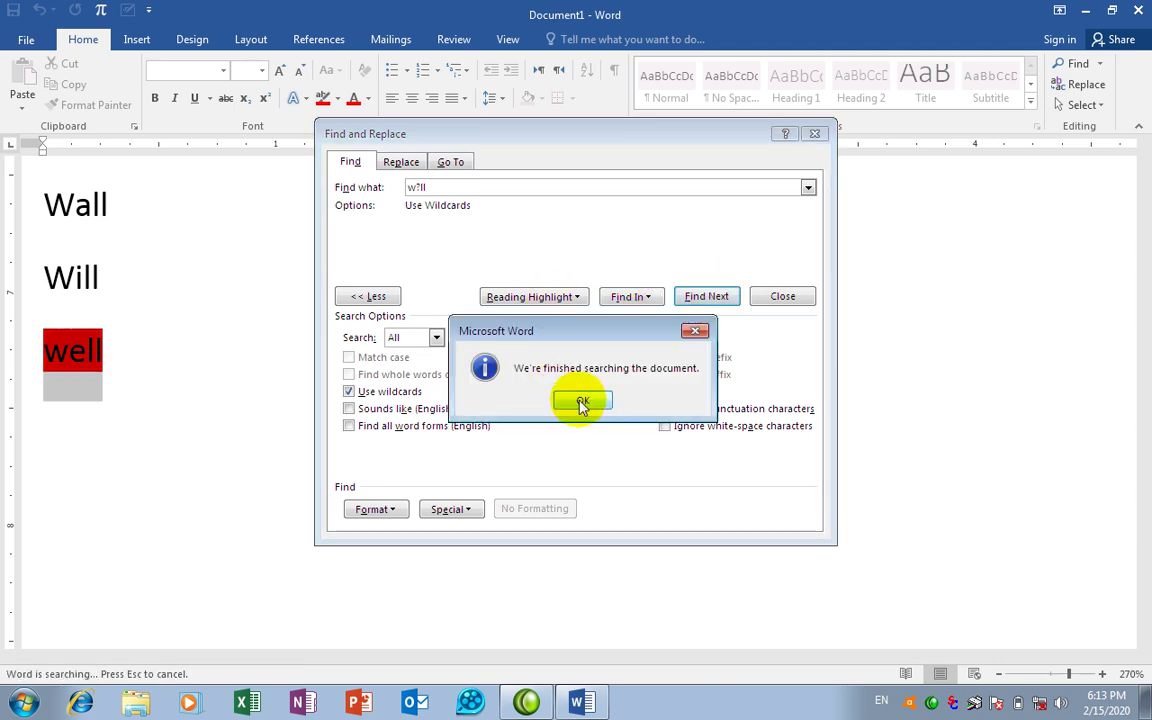
click(591, 398)
Step: Delete the found word well from the document
click(776, 298)
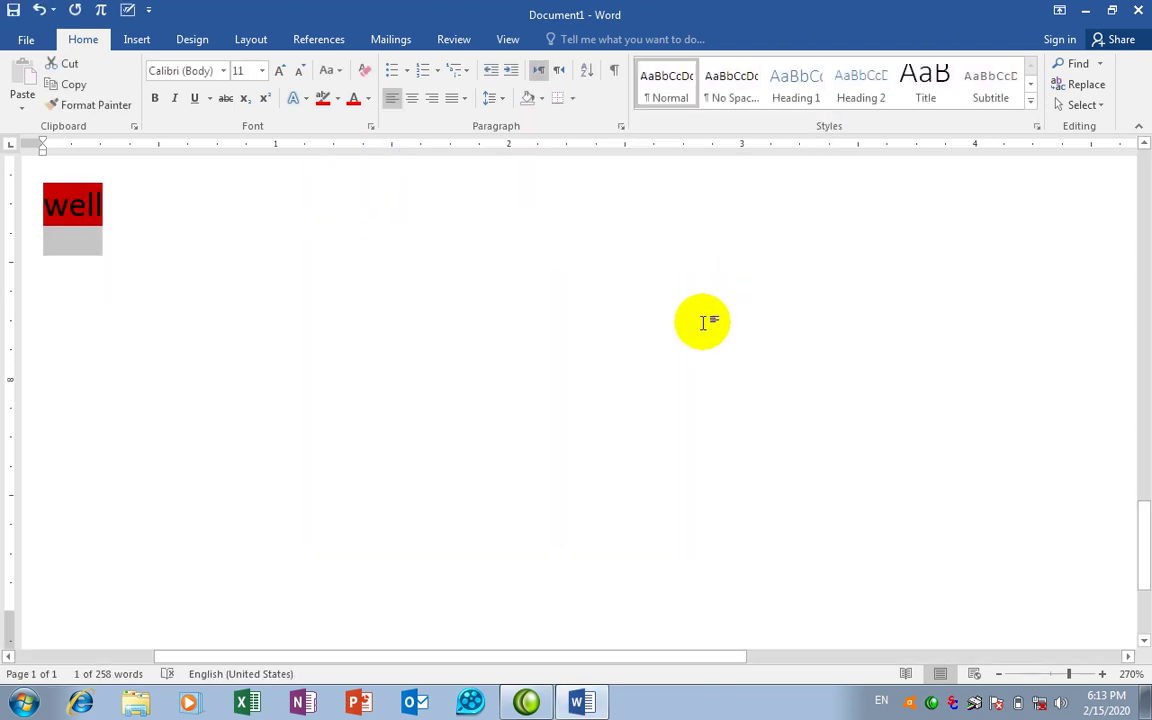
key(BackSpace)
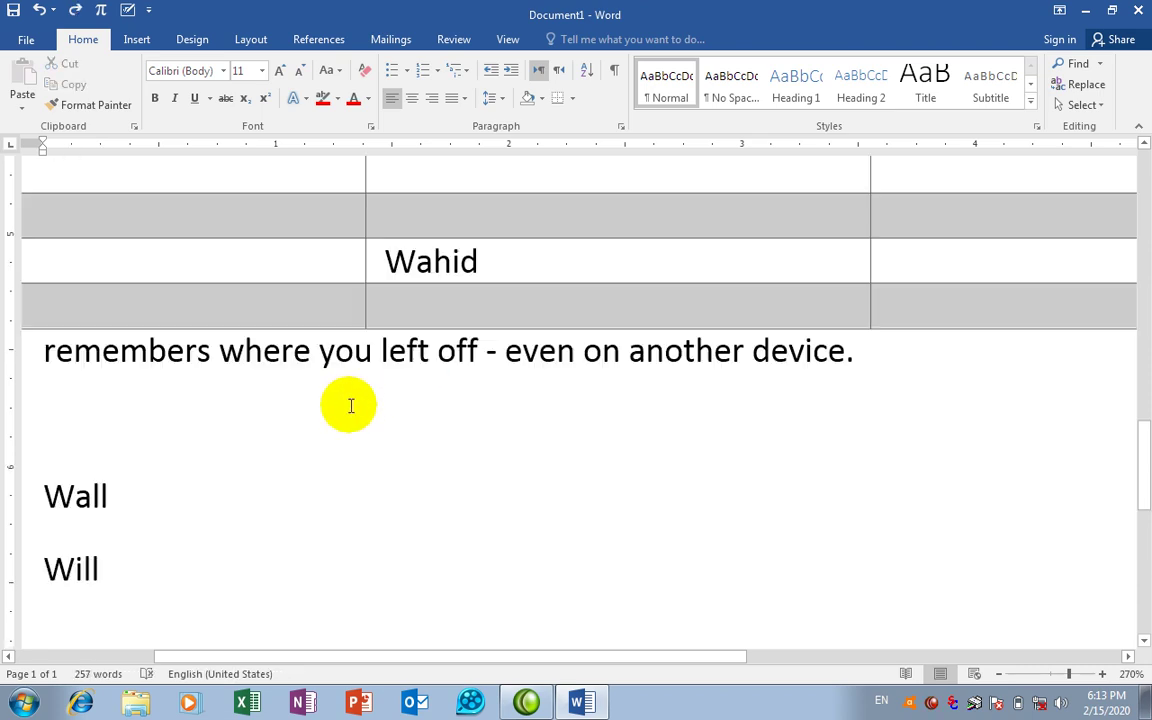
scroll(345, 404, up, 5)
scroll(330, 457, down, 3)
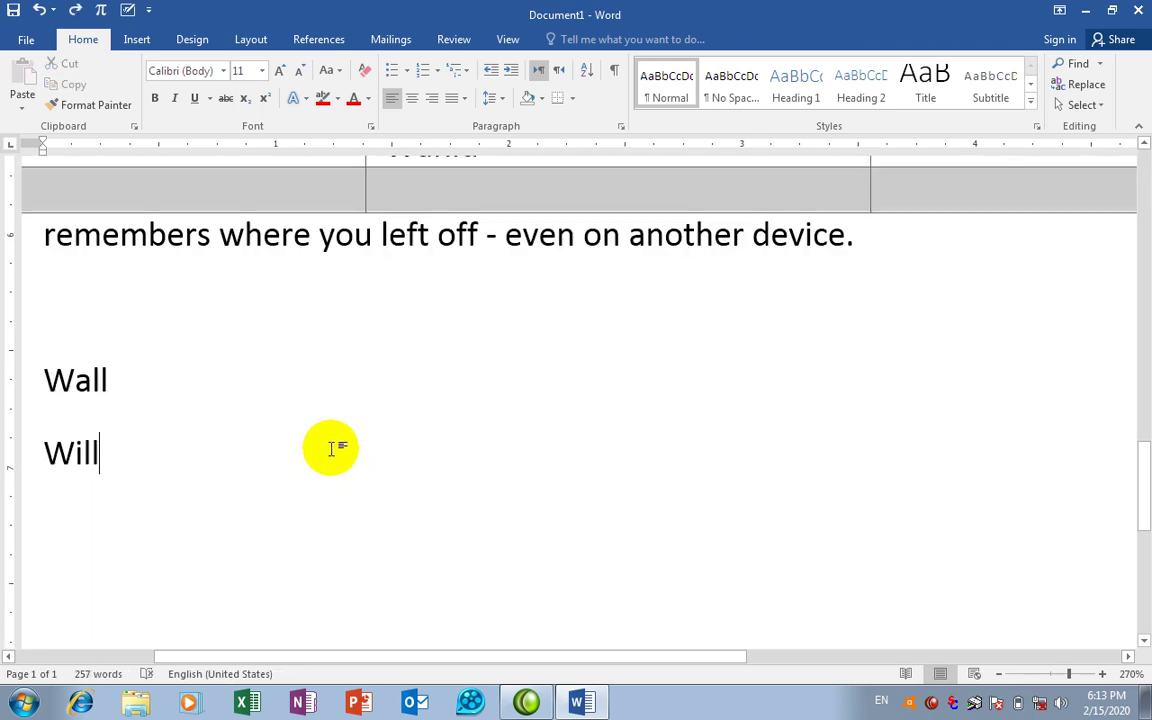
Step: Confirm w?ll now finds no matches, then clear the search term and turn off wildcards
key(ctrl+h)
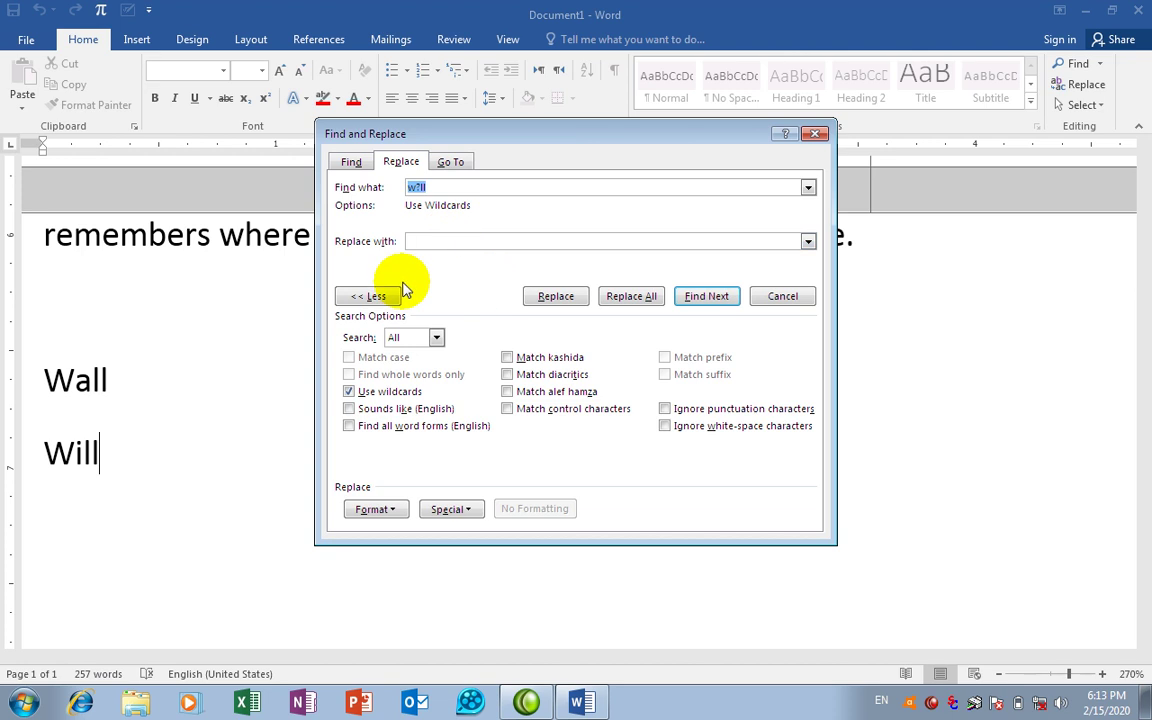
click(698, 298)
click(592, 400)
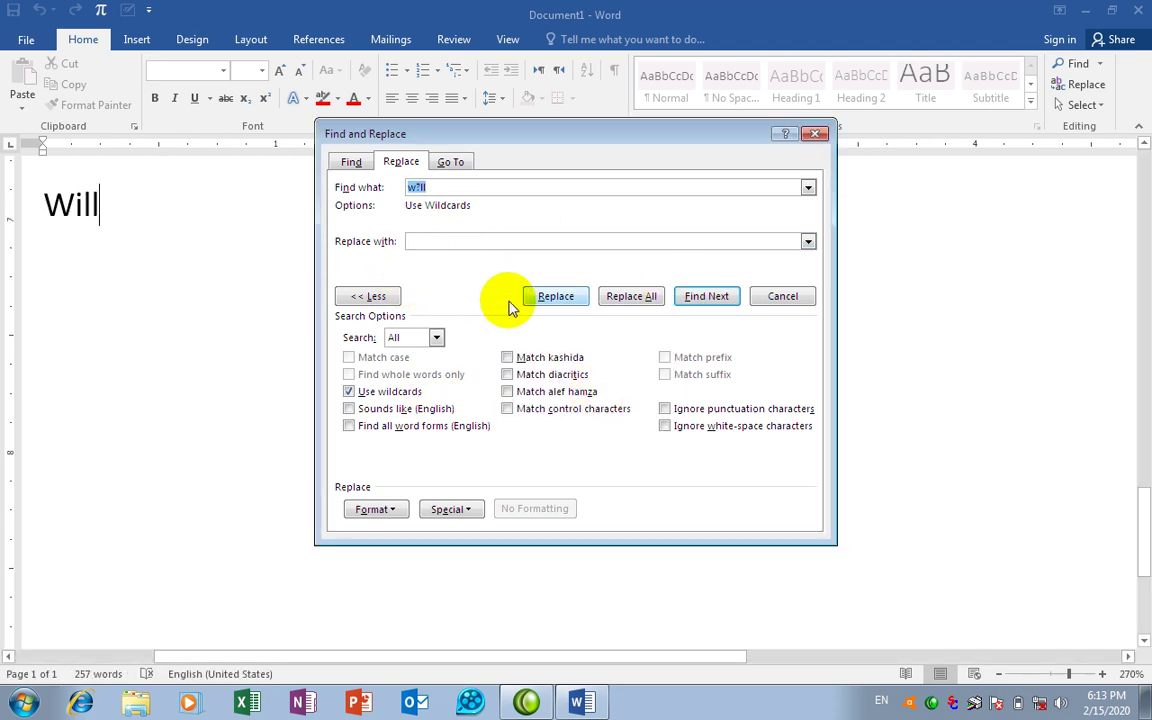
click(352, 162)
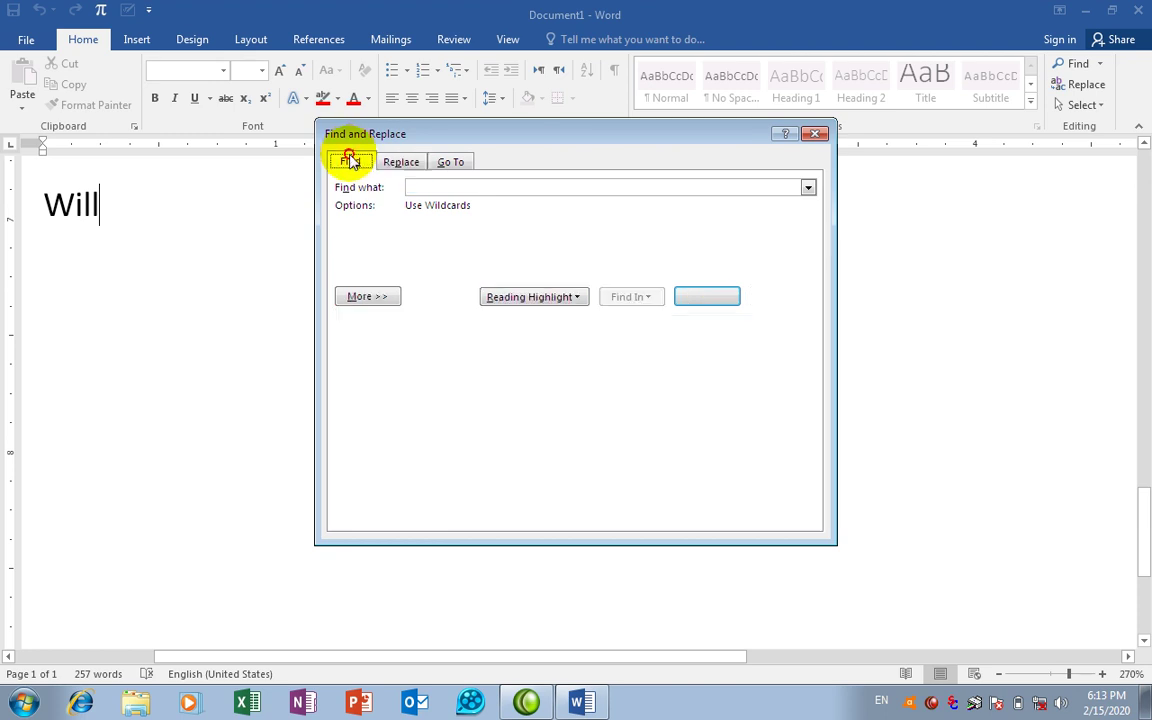
click(518, 296)
click(527, 320)
click(706, 296)
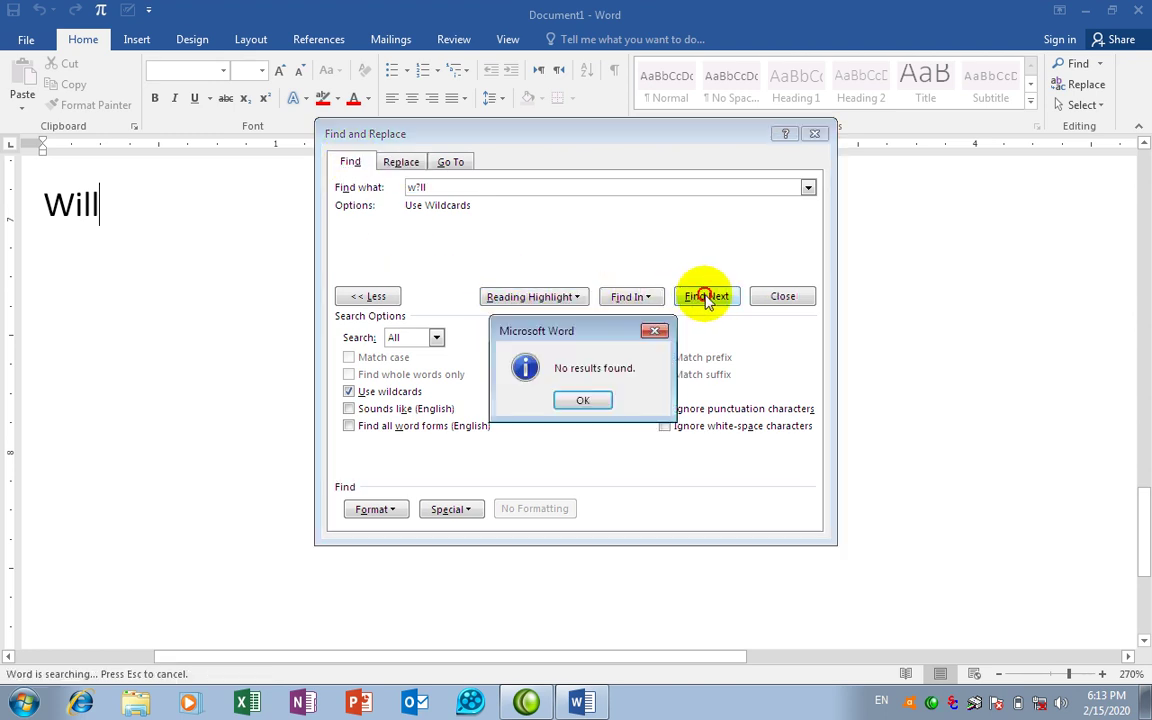
click(600, 399)
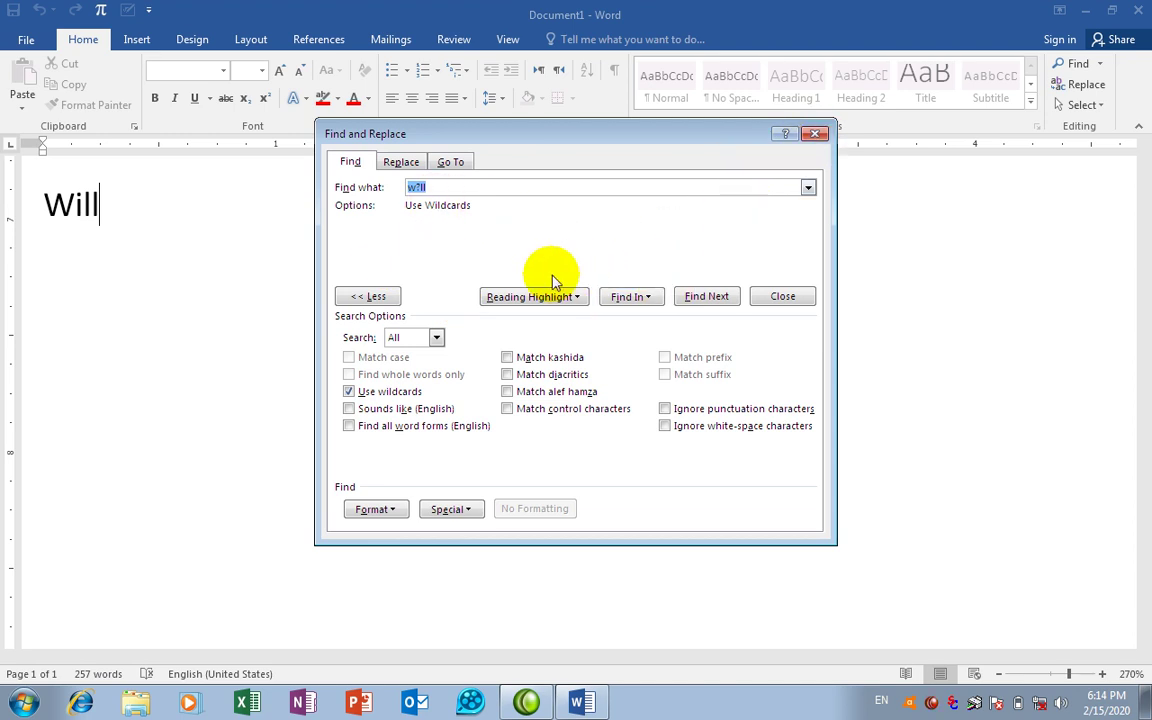
key(BackSpace)
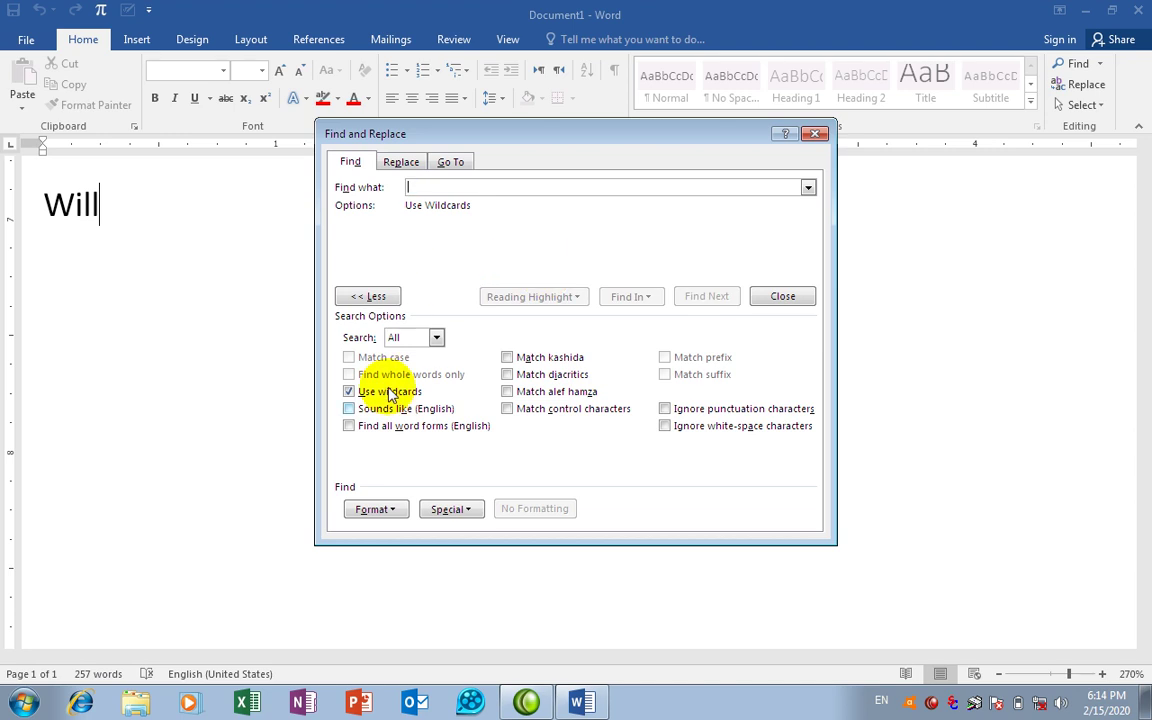
click(348, 391)
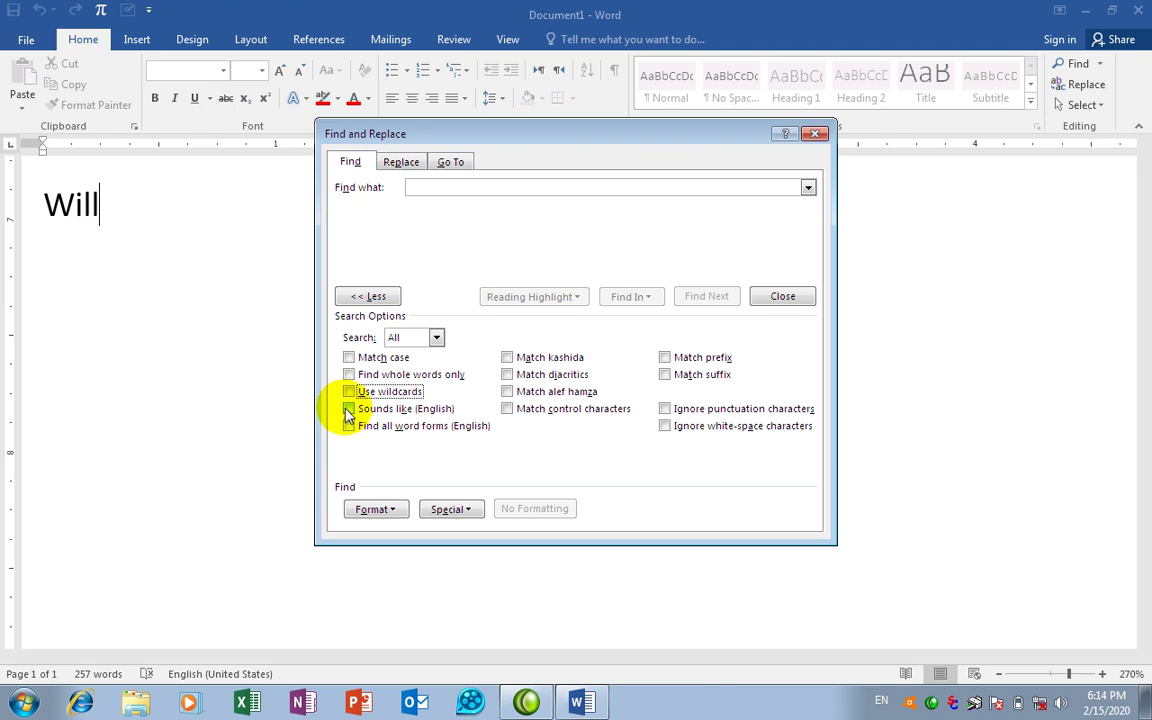
Step: Type Clear, Color and cooler on new lines below Will
click(818, 137)
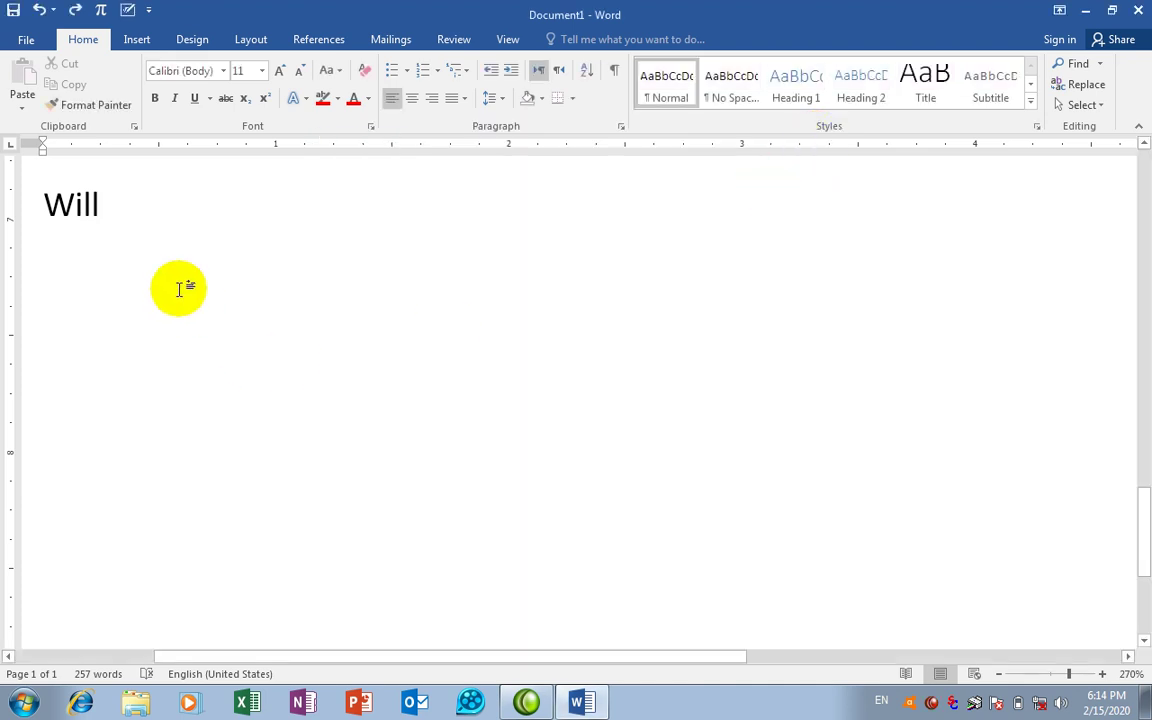
key(Return)
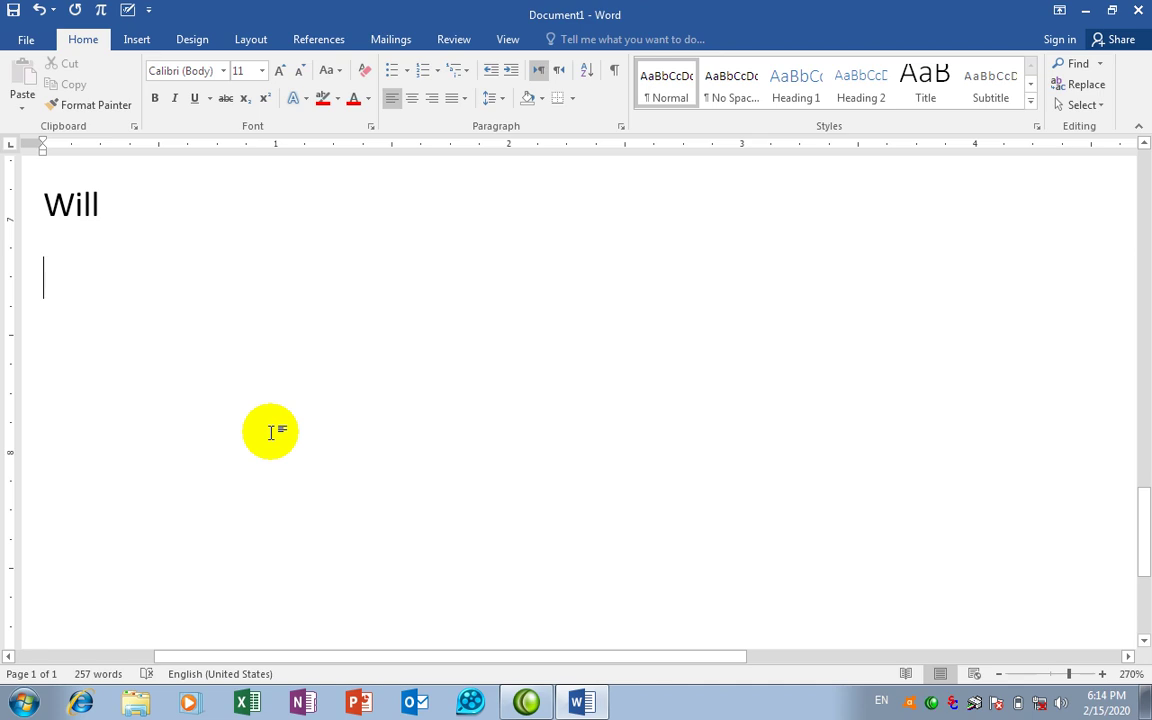
text(clear)
key(Return)
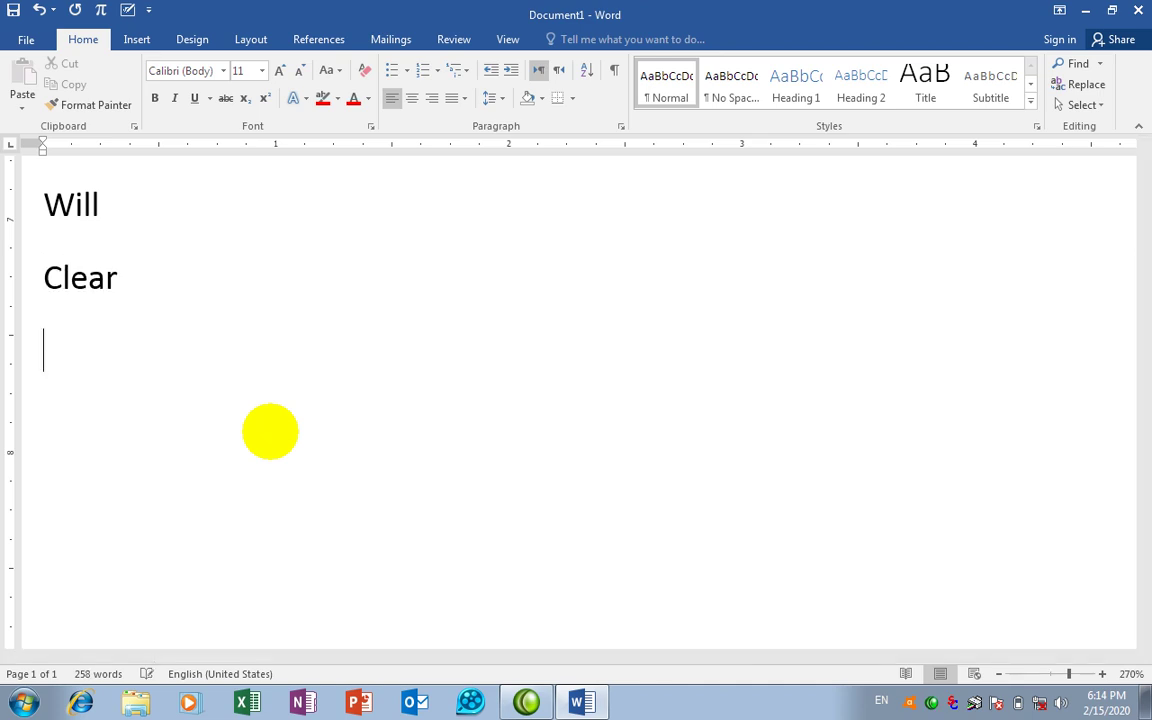
text(xol)
key(BackSpace)
key(BackSpace)
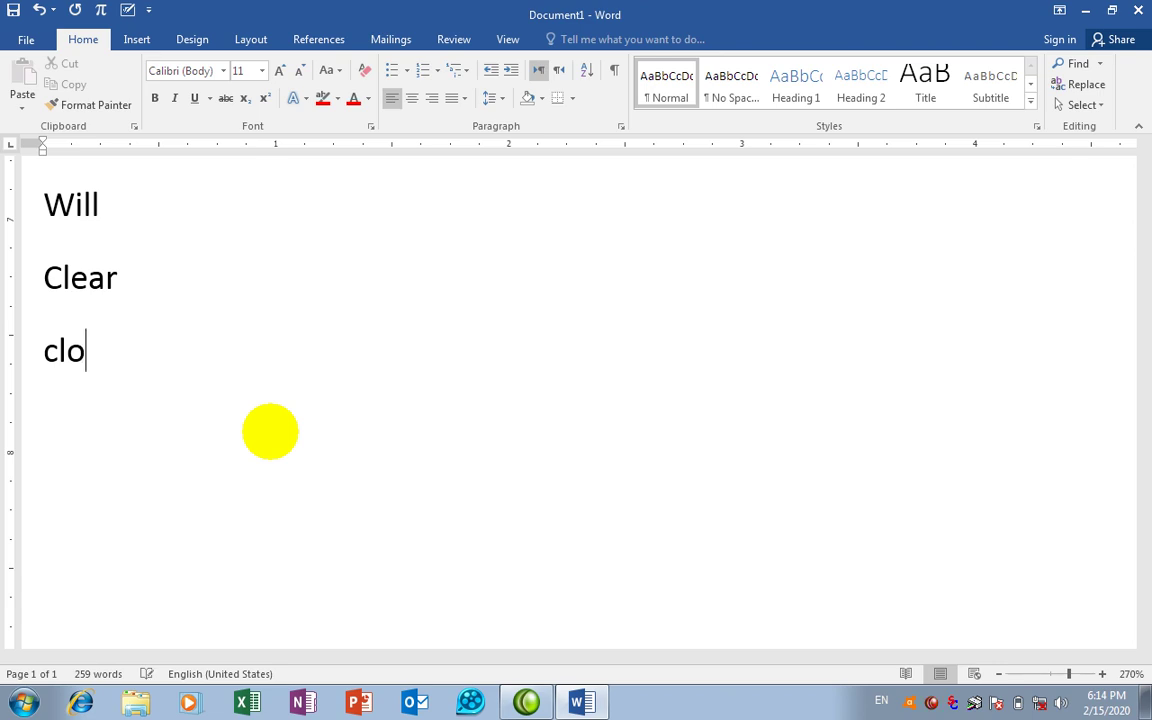
text(or)
key(Return)
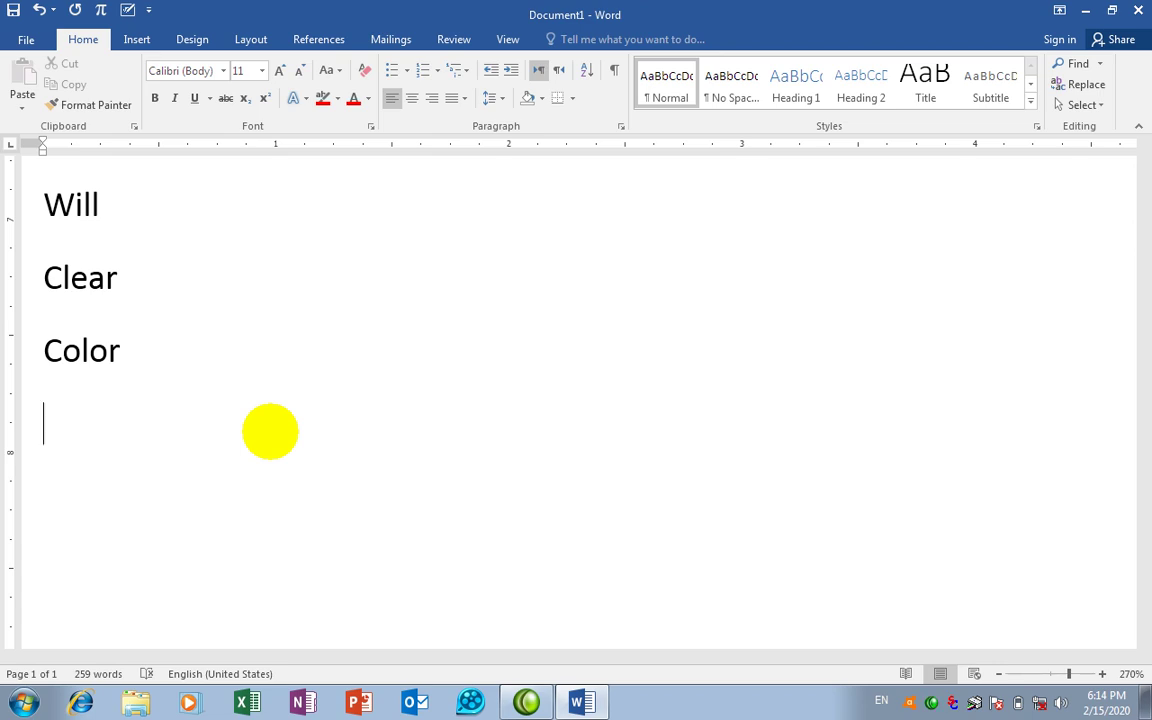
text(ooler)
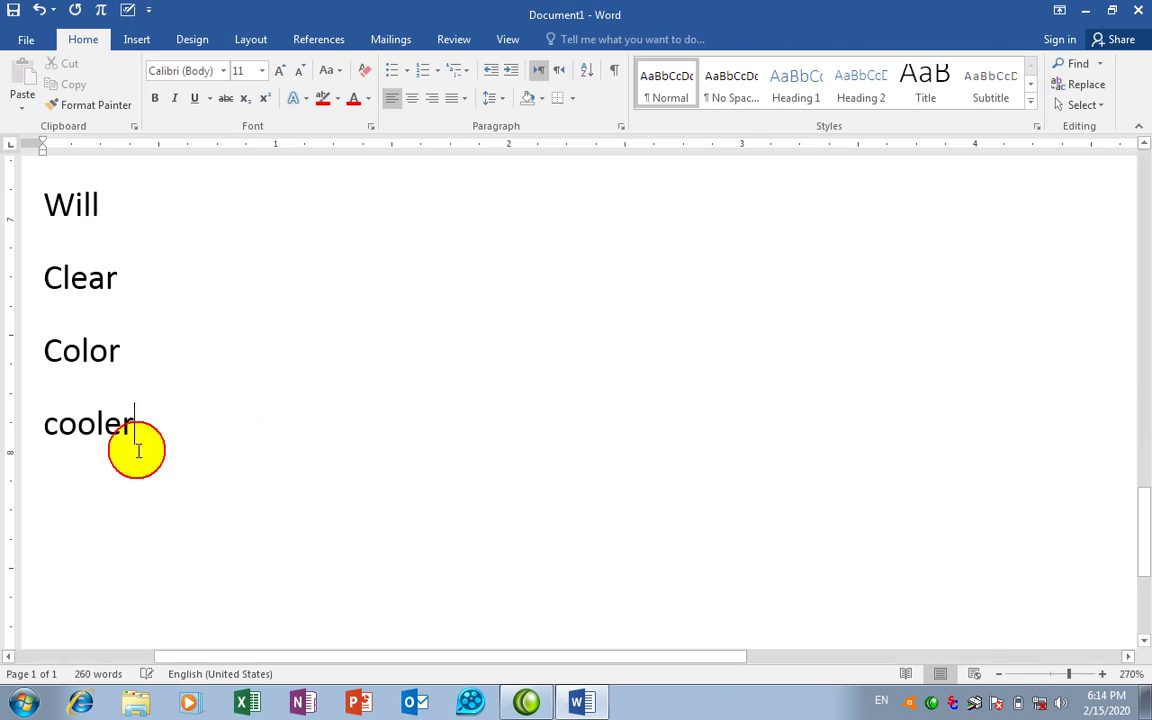
click(181, 376)
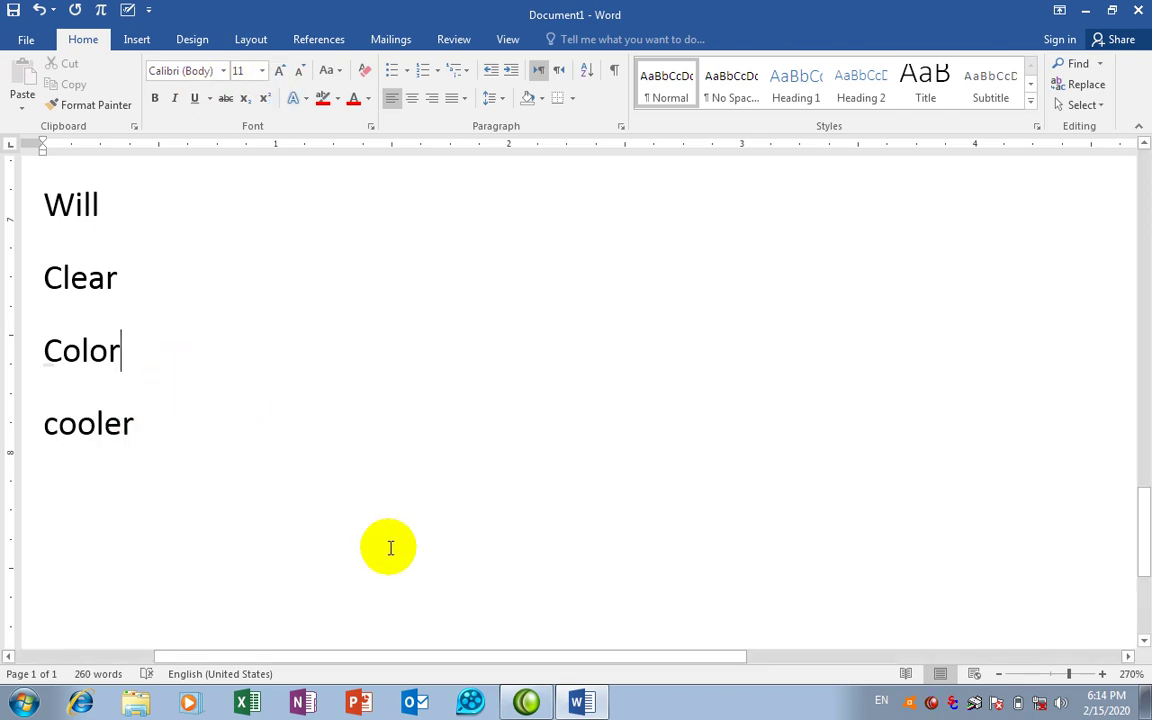
Step: Switch off wildcards, turn on Sounds like (English), and enter clear as the search term
key(ctrl+h)
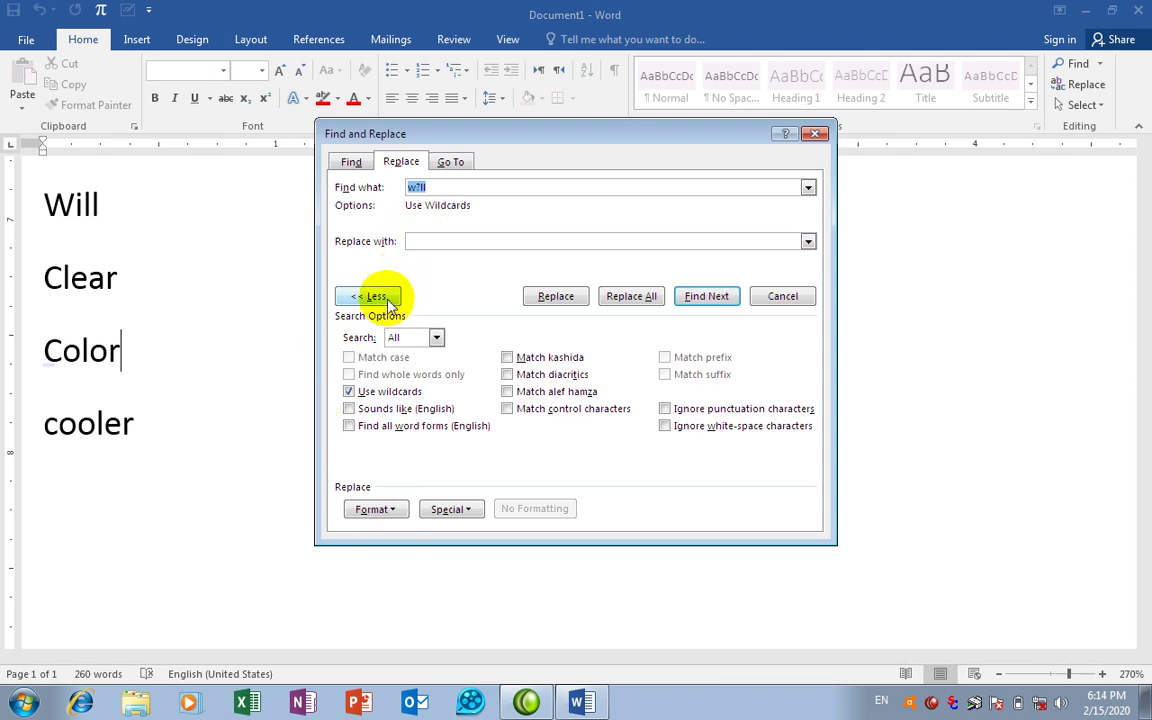
key(Delete)
click(350, 161)
click(348, 391)
click(349, 408)
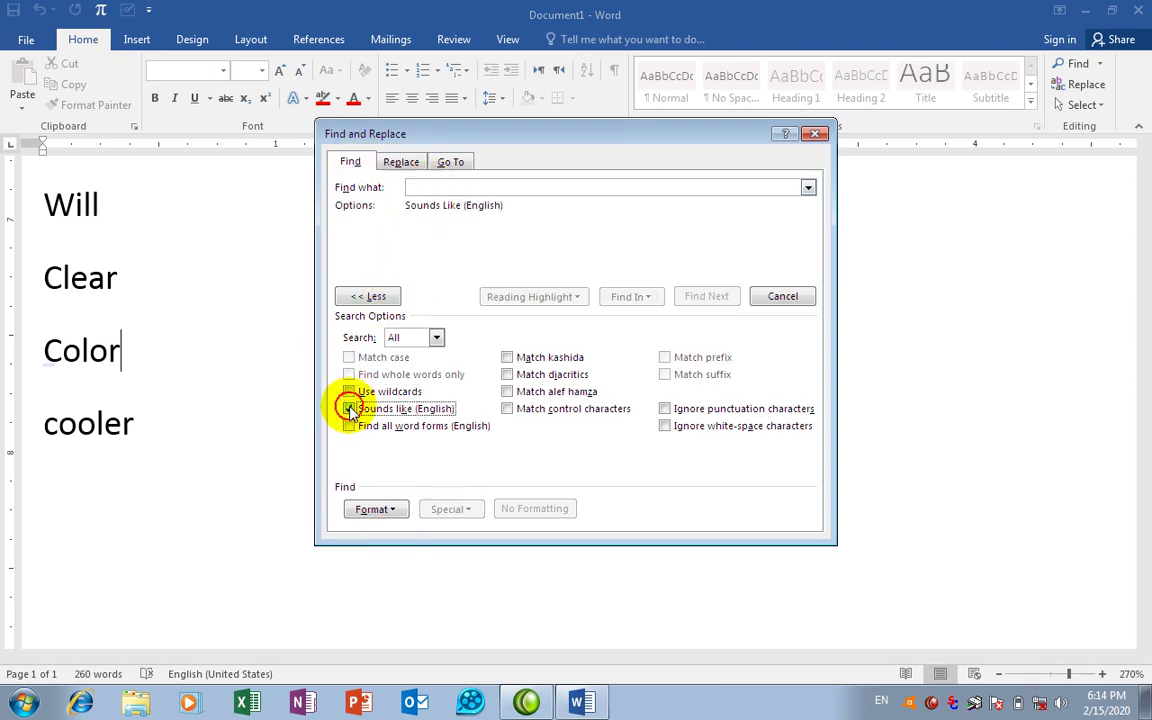
click(462, 186)
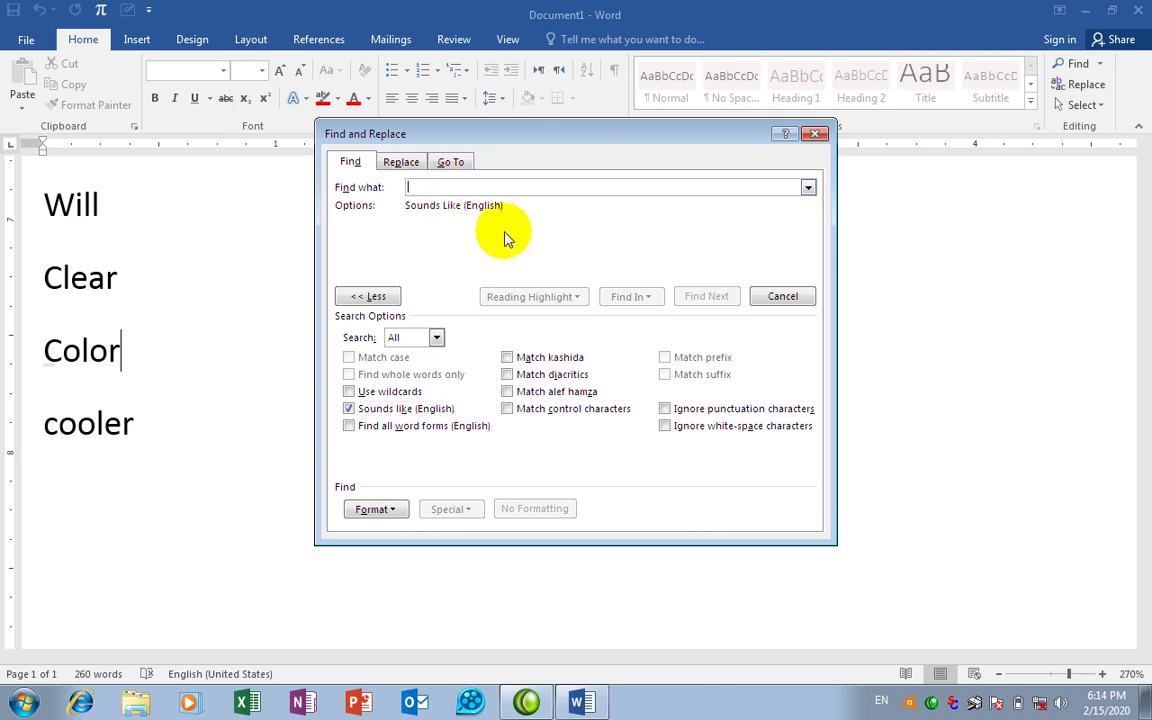
text(clear)
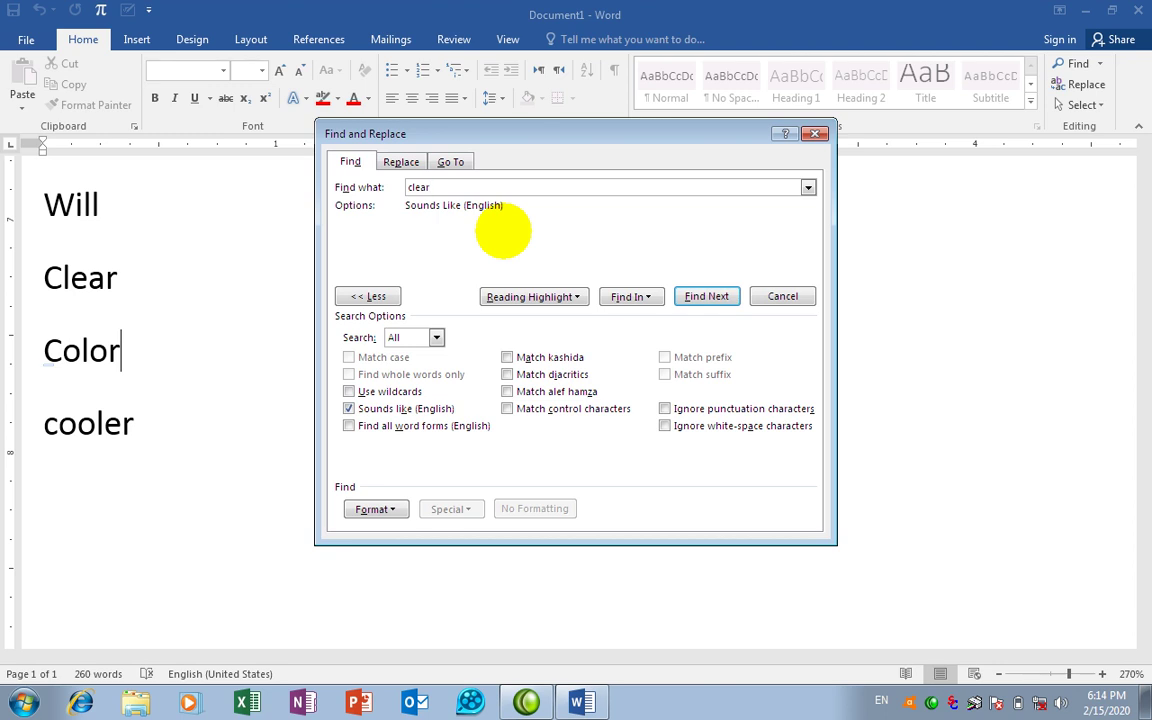
Step: Step through the sound-alike matches and reading-highlight Clear, Color and cooler in red
click(720, 297)
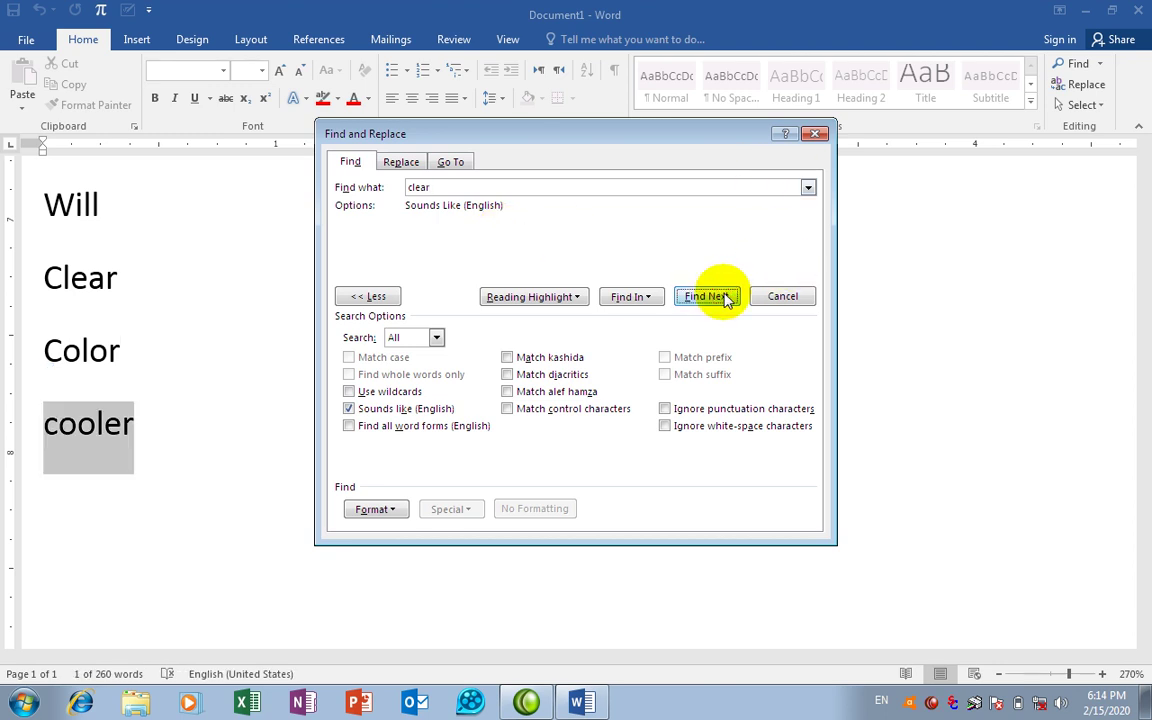
click(722, 297)
click(722, 297)
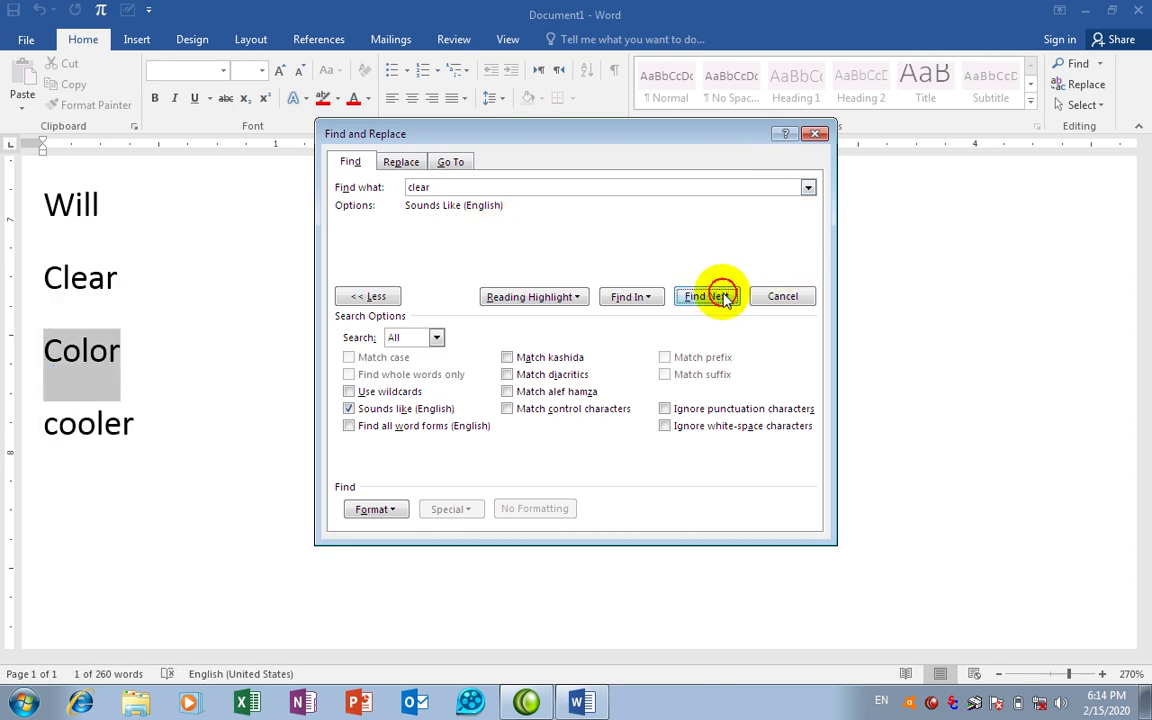
click(722, 297)
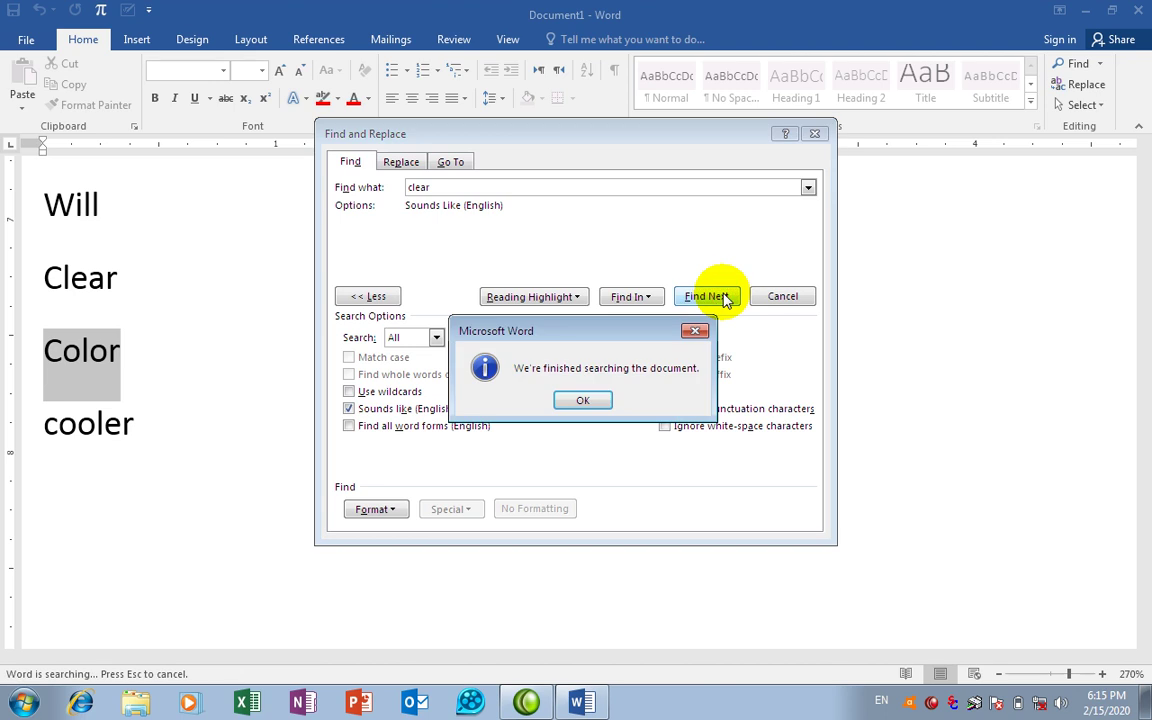
click(578, 402)
click(533, 297)
click(535, 318)
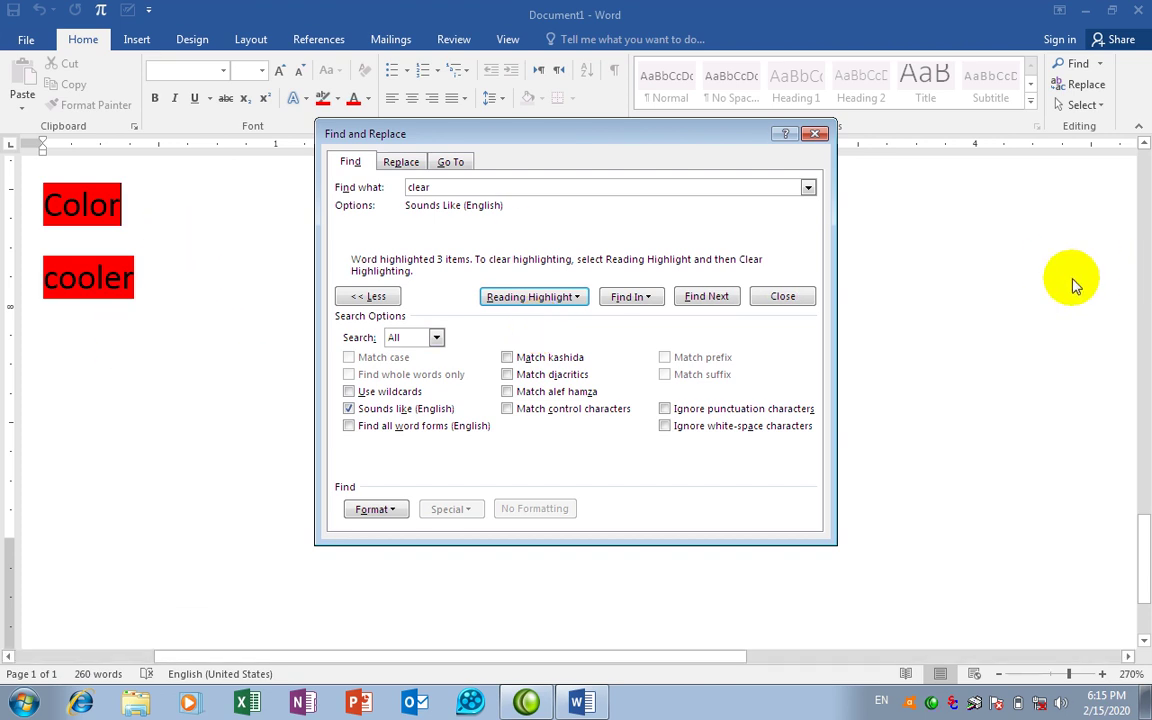
drag(1146, 558, 1136, 491)
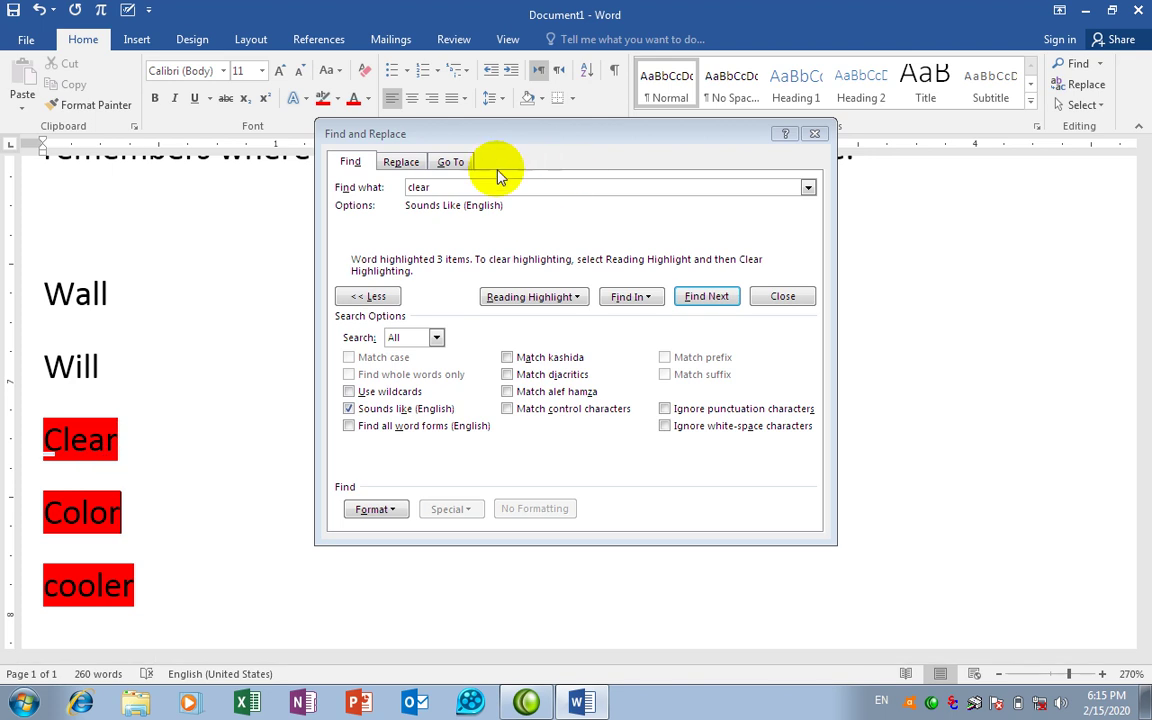
Step: Run a sounds-like search for wall and step through its matches
click(440, 190)
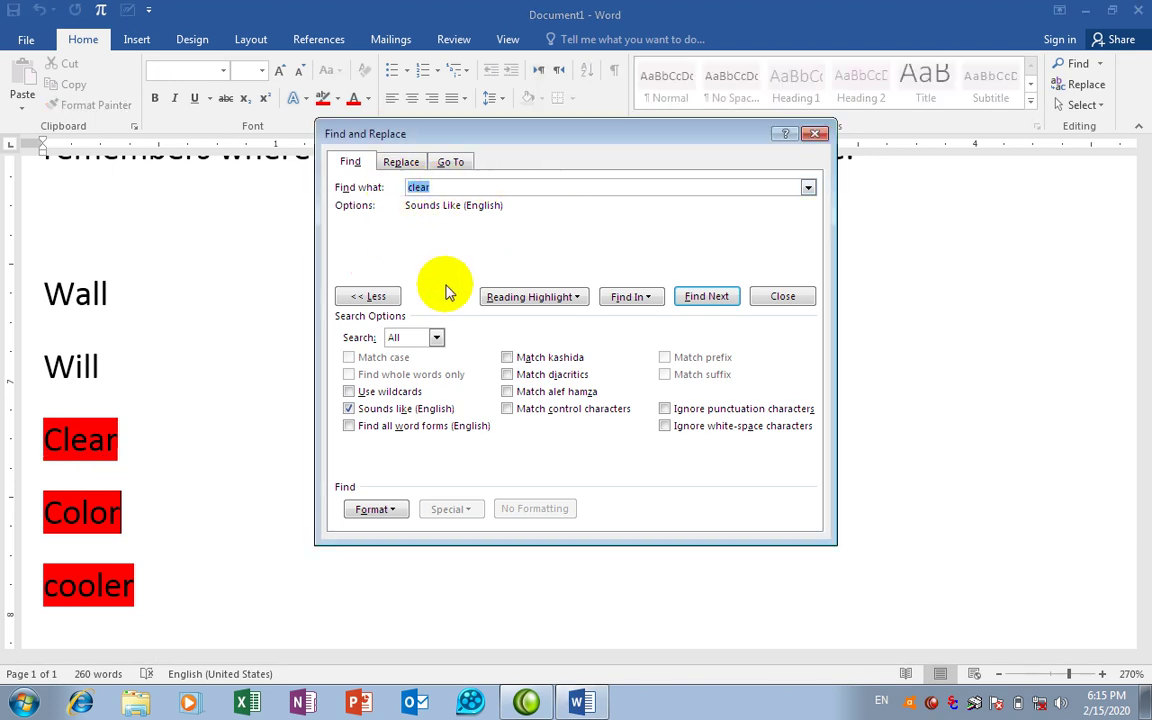
key(BackSpace)
text(wall)
click(705, 296)
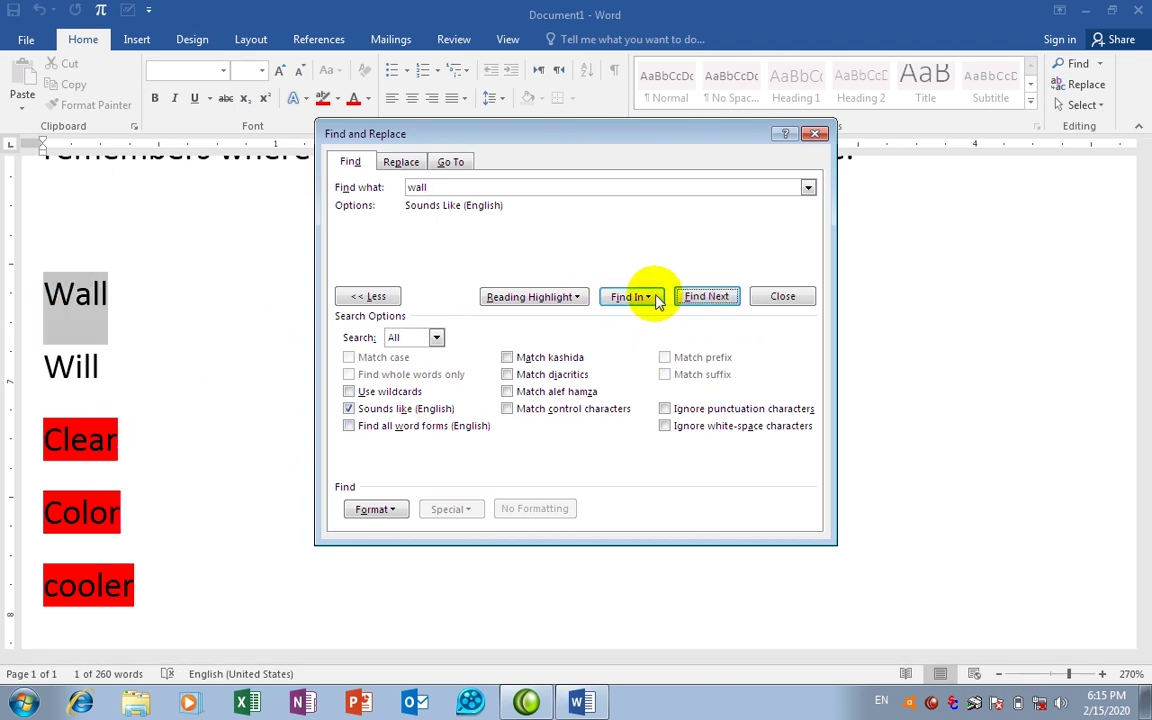
click(704, 297)
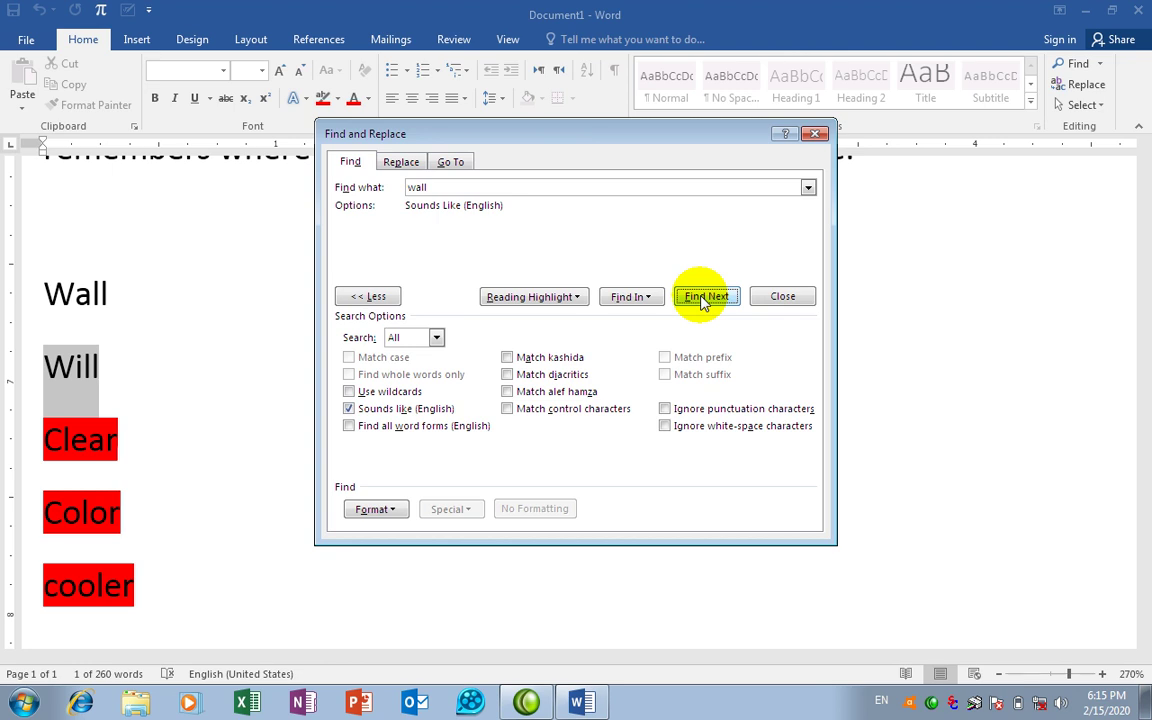
Step: Search sounds-like for need, highlight its 2 matches in red, and close the window
drag(452, 185, 334, 158)
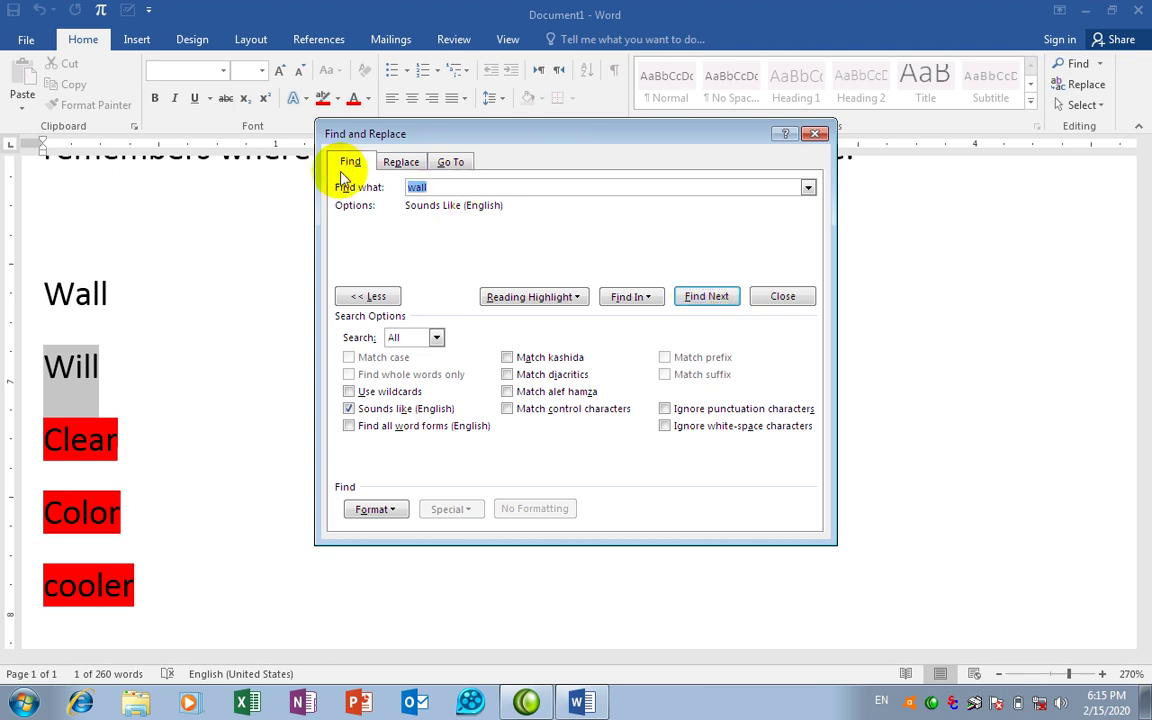
key(BackSpace)
text(need)
click(716, 296)
click(583, 401)
click(704, 298)
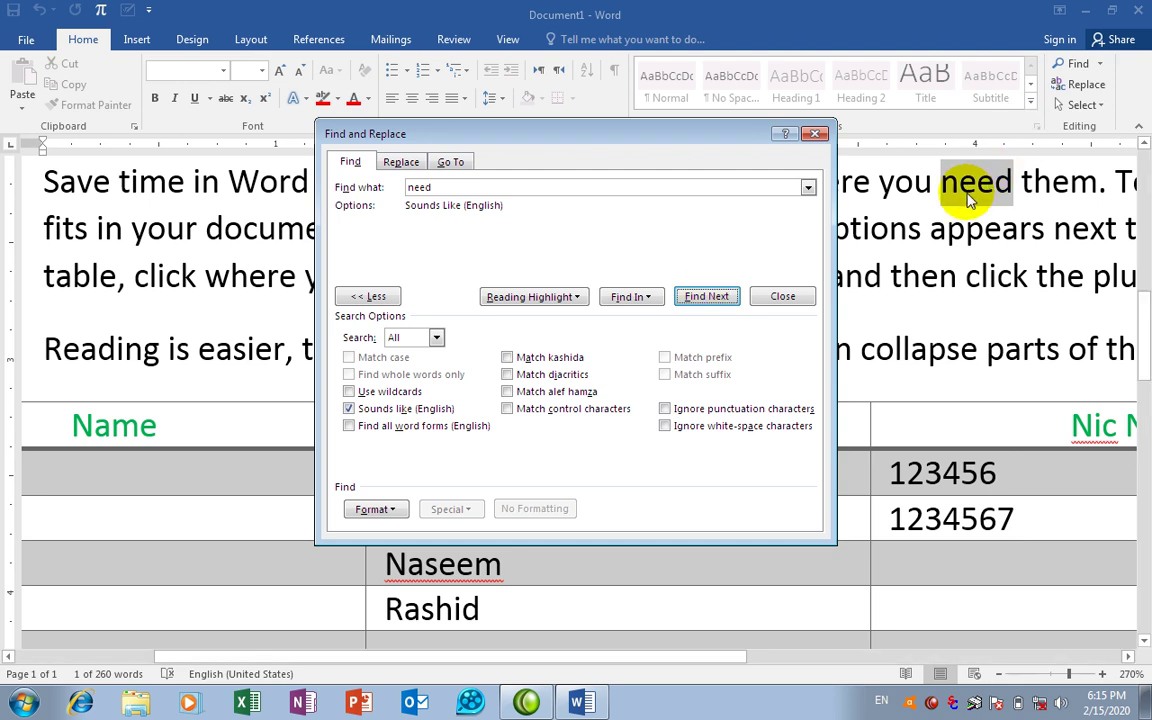
click(702, 296)
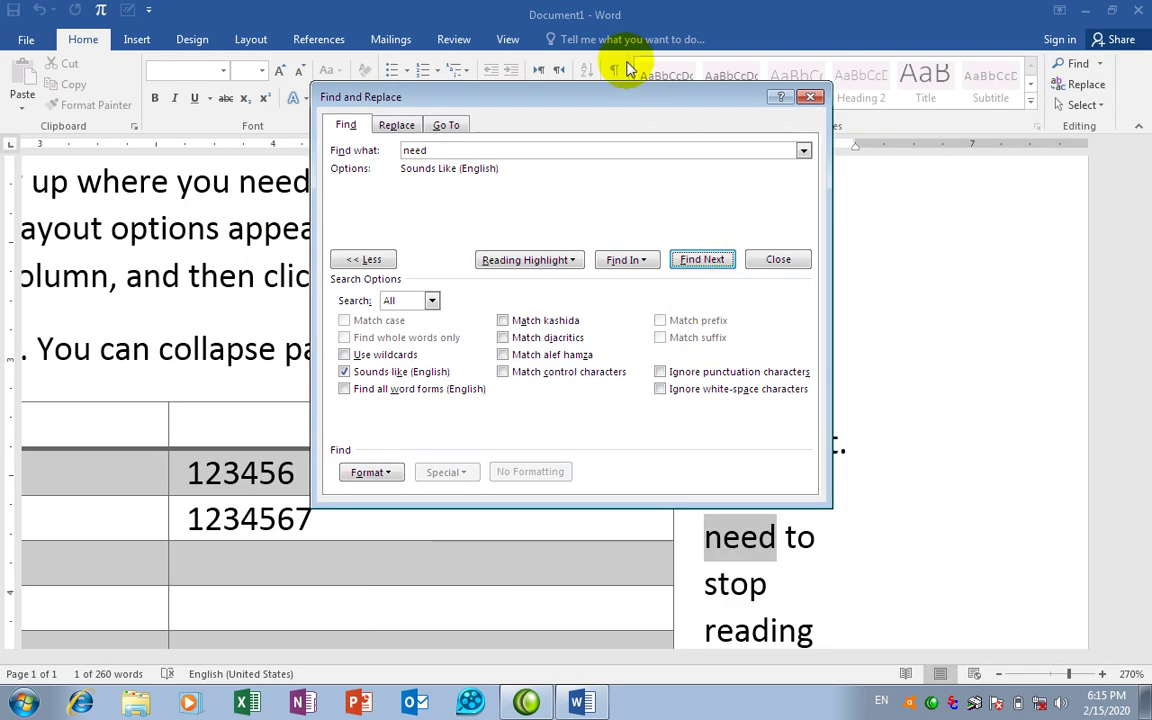
click(527, 259)
click(516, 283)
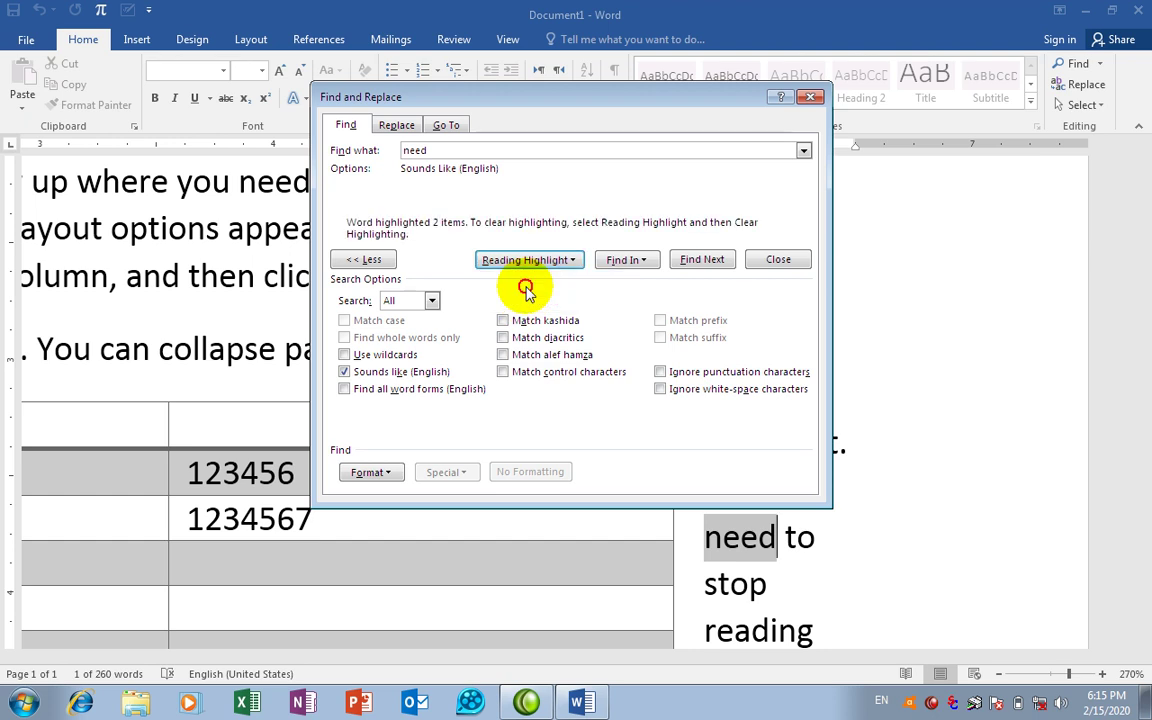
click(810, 96)
scroll(769, 403, up, 5)
Step: Zoom the page out to see more of the test words
scroll(590, 470, up, 1)
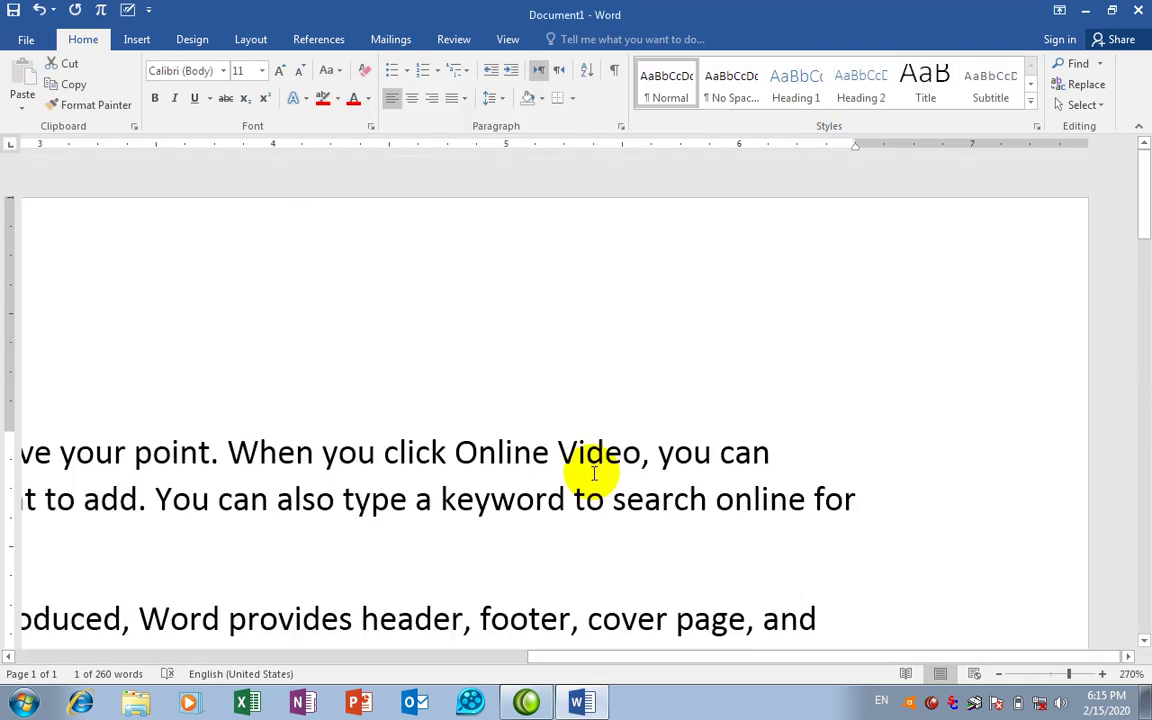
scroll(590, 470, down, 10)
scroll(594, 471, down, 3)
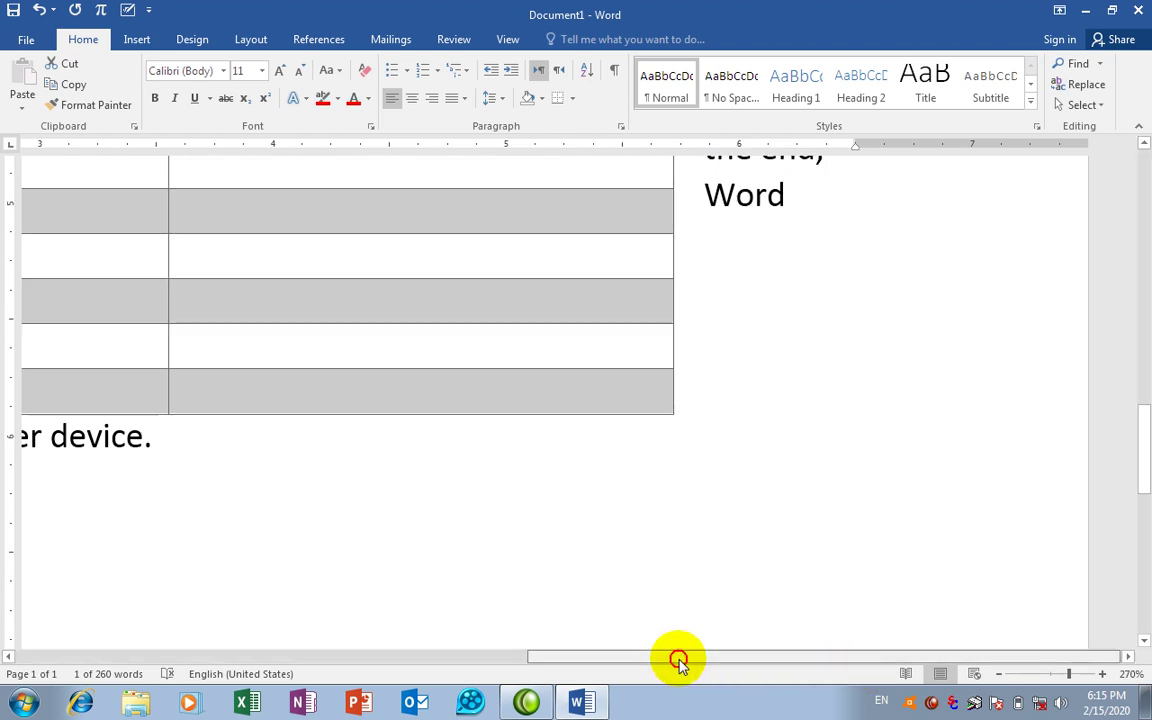
drag(579, 655, 167, 668)
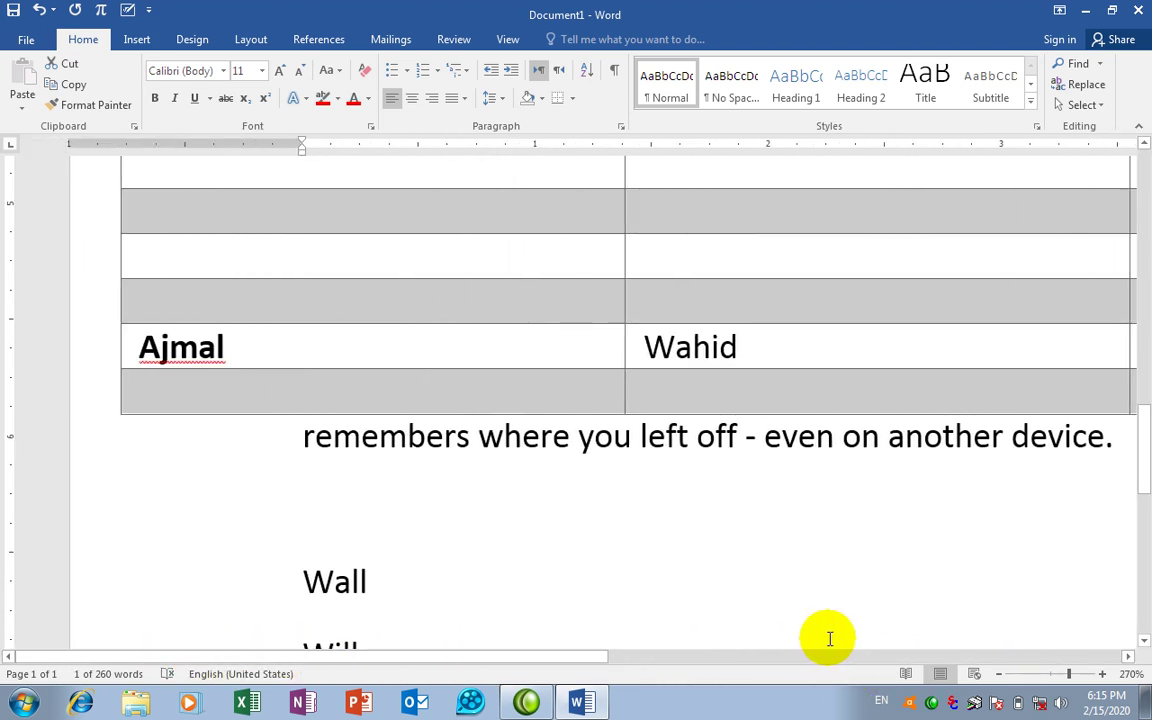
click(997, 675)
click(997, 675)
click(997, 675)
click(997, 675)
click(997, 675)
click(997, 675)
scroll(599, 504, up, 5)
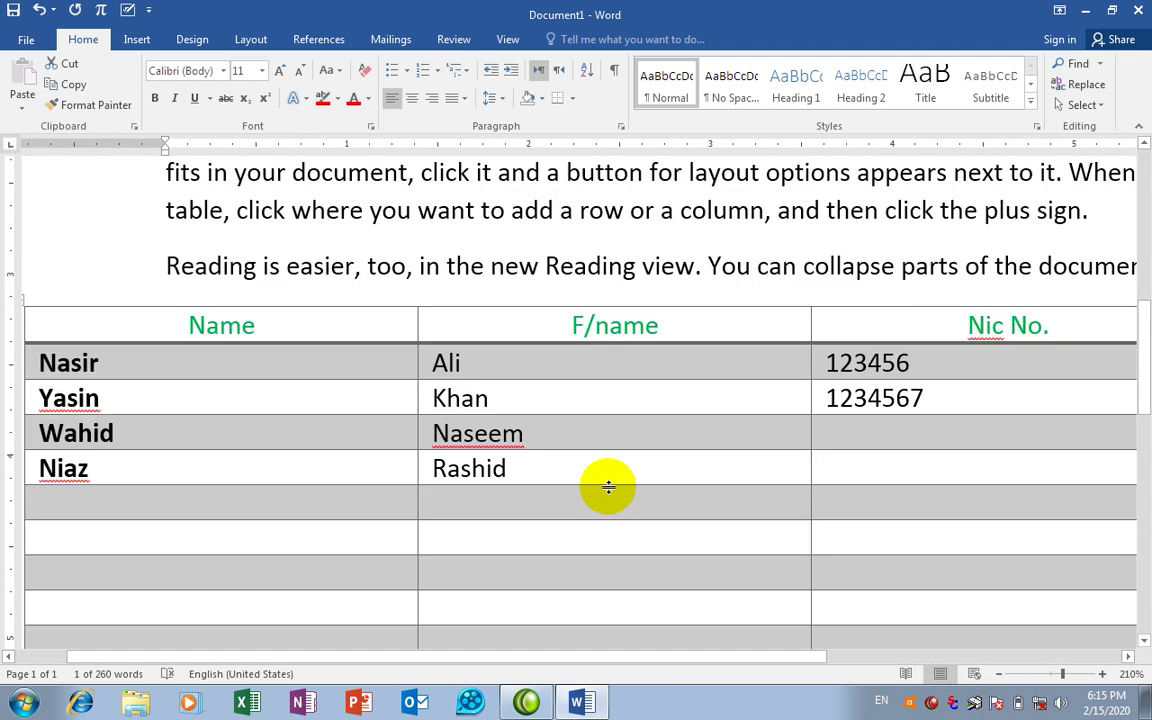
Step: Untick Sounds like (English) in Find and Replace and close the dialog
key(ctrl+h)
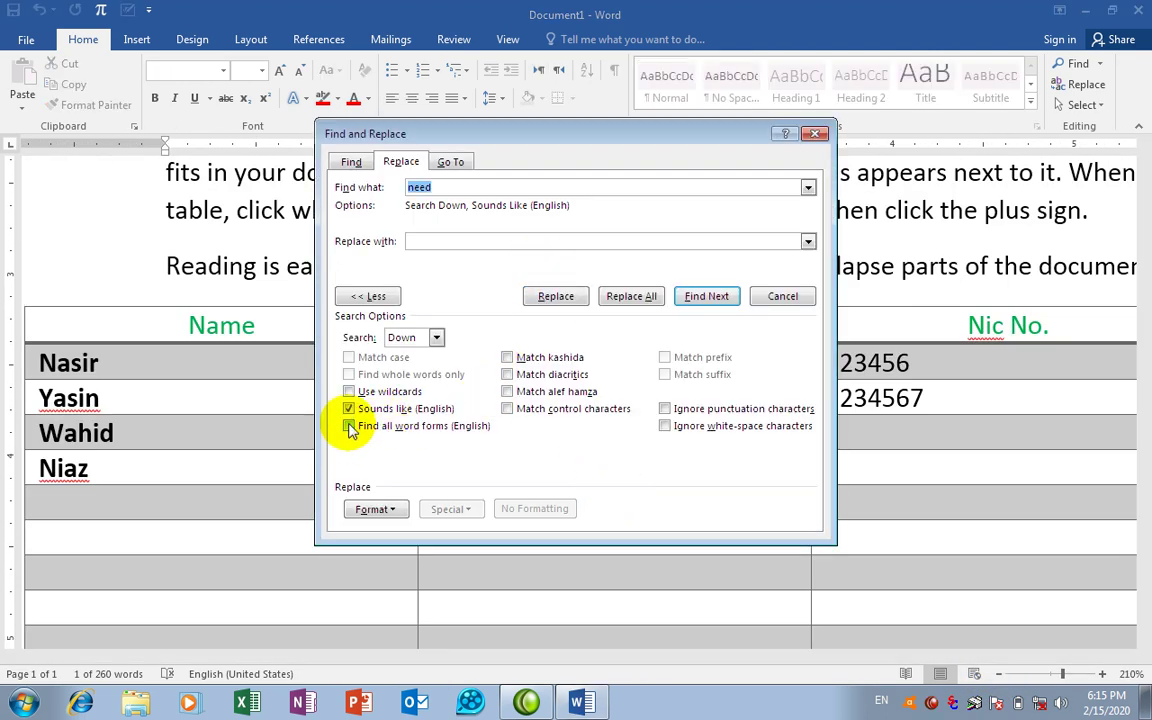
click(348, 408)
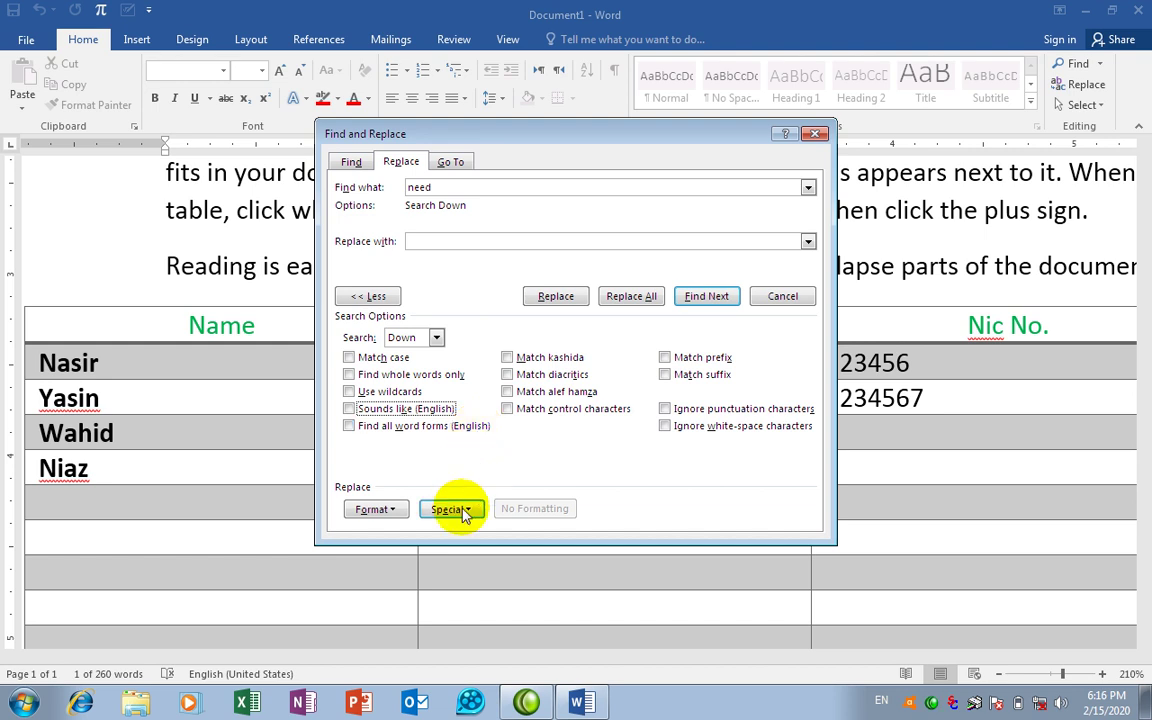
click(815, 133)
scroll(790, 320, down, 3)
Step: Add Go and Went on new lines below Cooler
scroll(774, 332, down, 5)
click(206, 447)
click(296, 500)
key(Return)
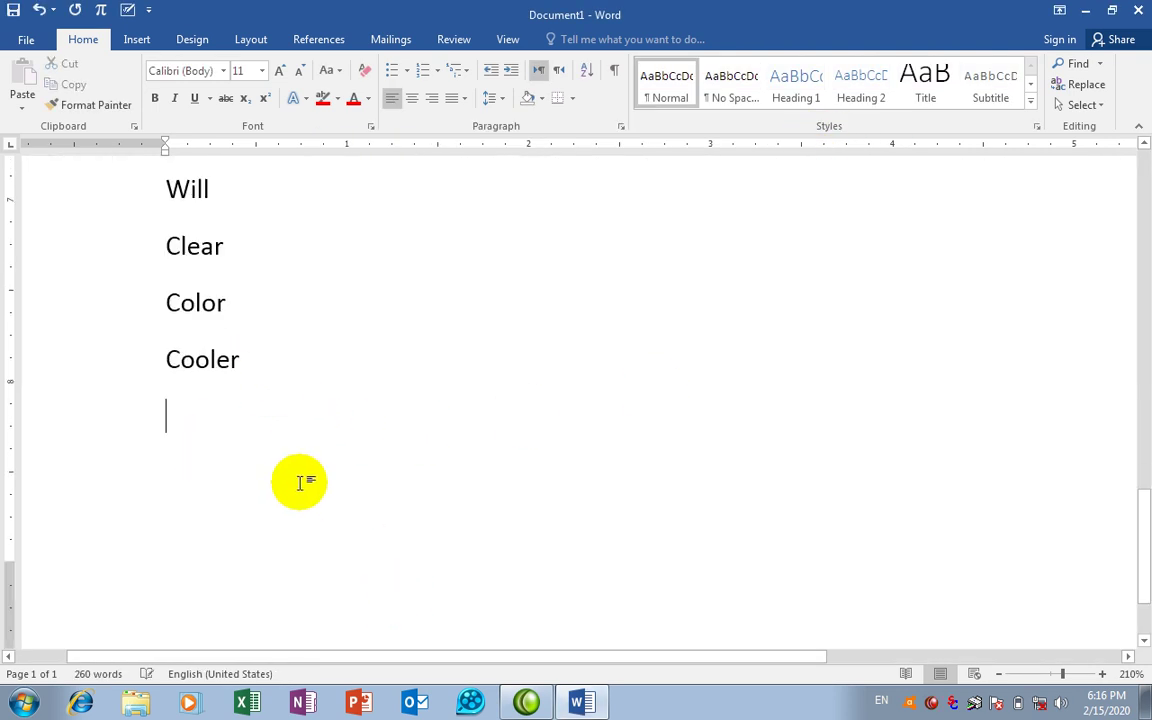
text(G)
key(Return)
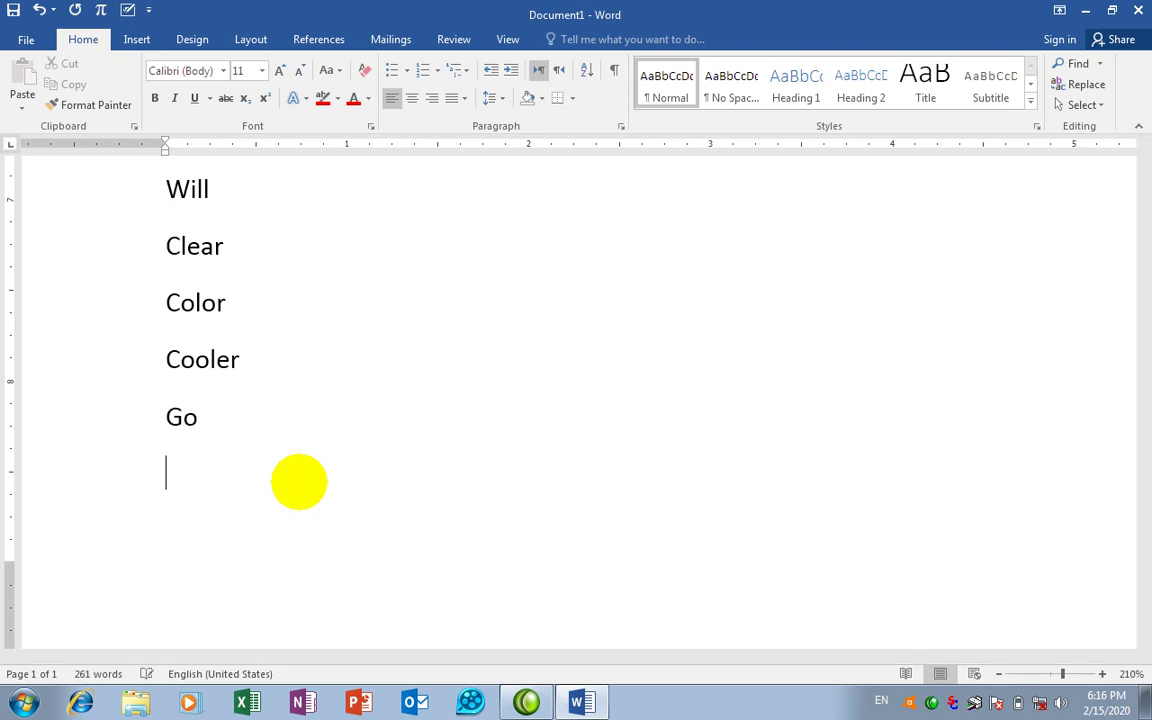
text(went)
key(Return)
Step: Add Gone, Visit, Visited and Visited on further lines and reopen Find and Replace
text(gone)
key(Return)
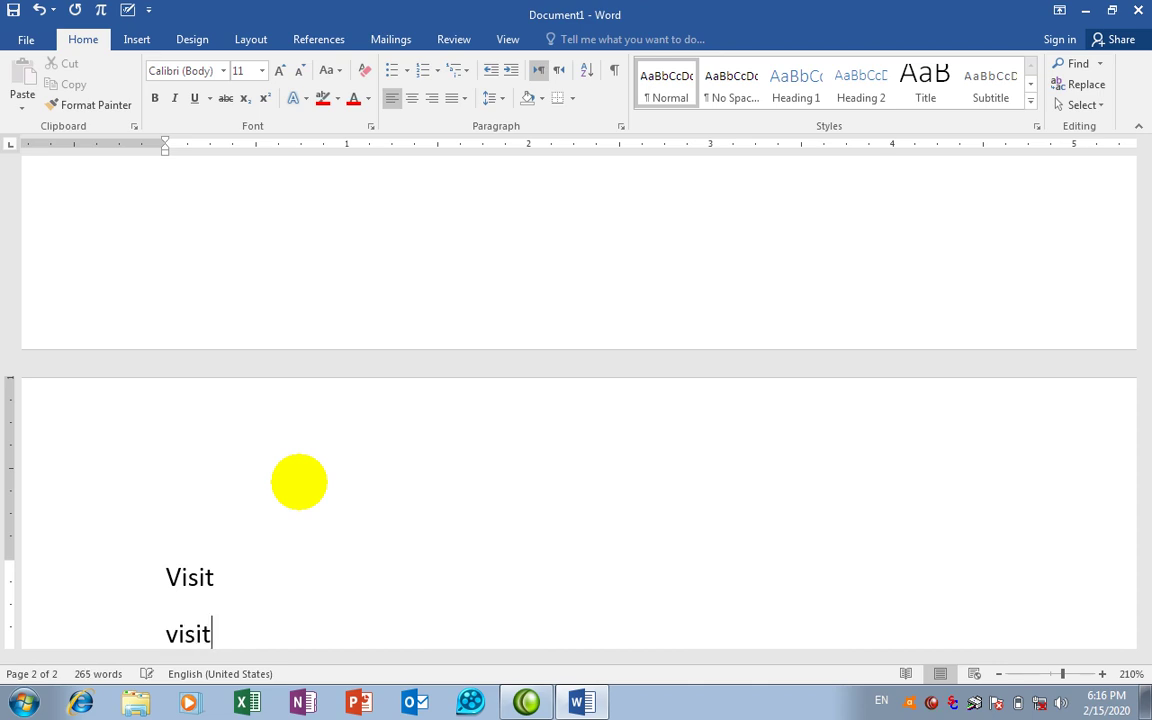
key(Return)
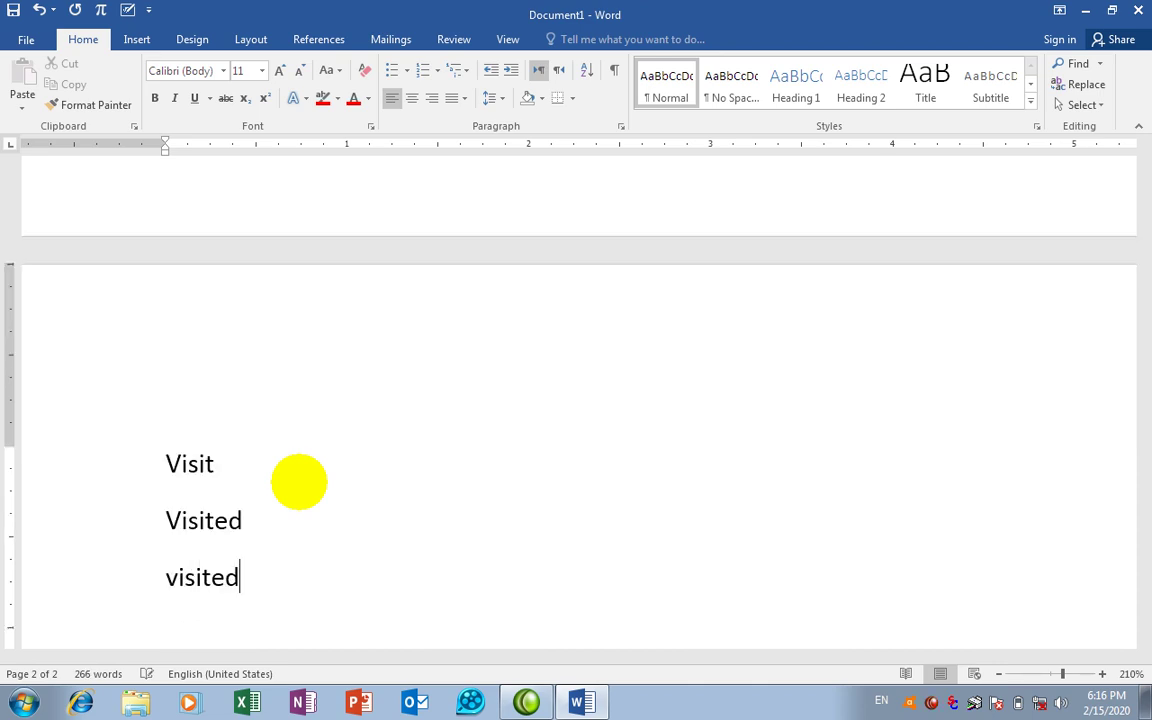
text(visited)
key(Return)
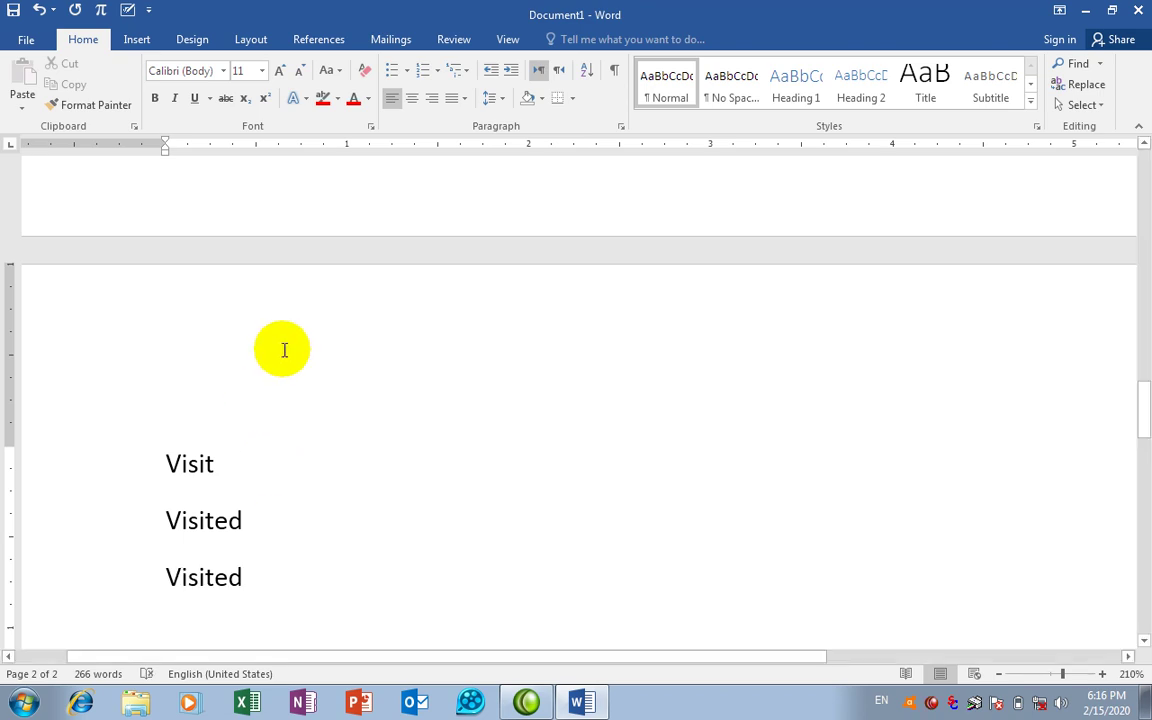
key(ctrl+h)
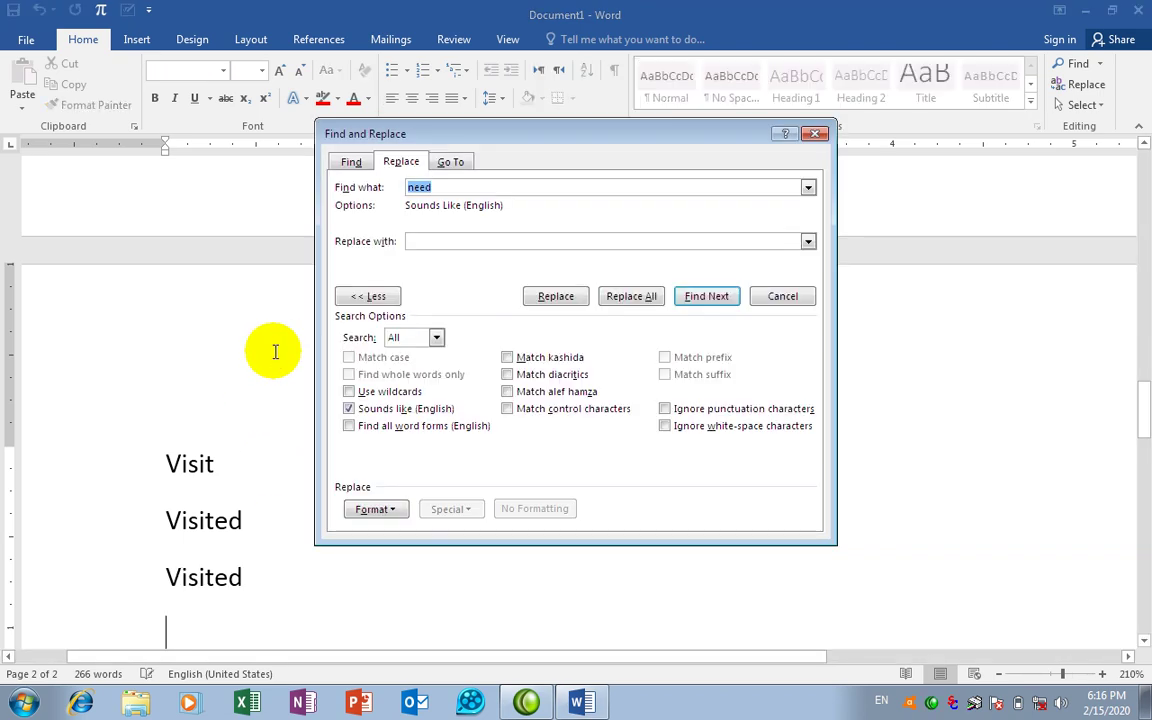
Step: Enable Find all word forms and enter 'go' as the search term on the Find tab
click(347, 426)
click(348, 408)
click(348, 426)
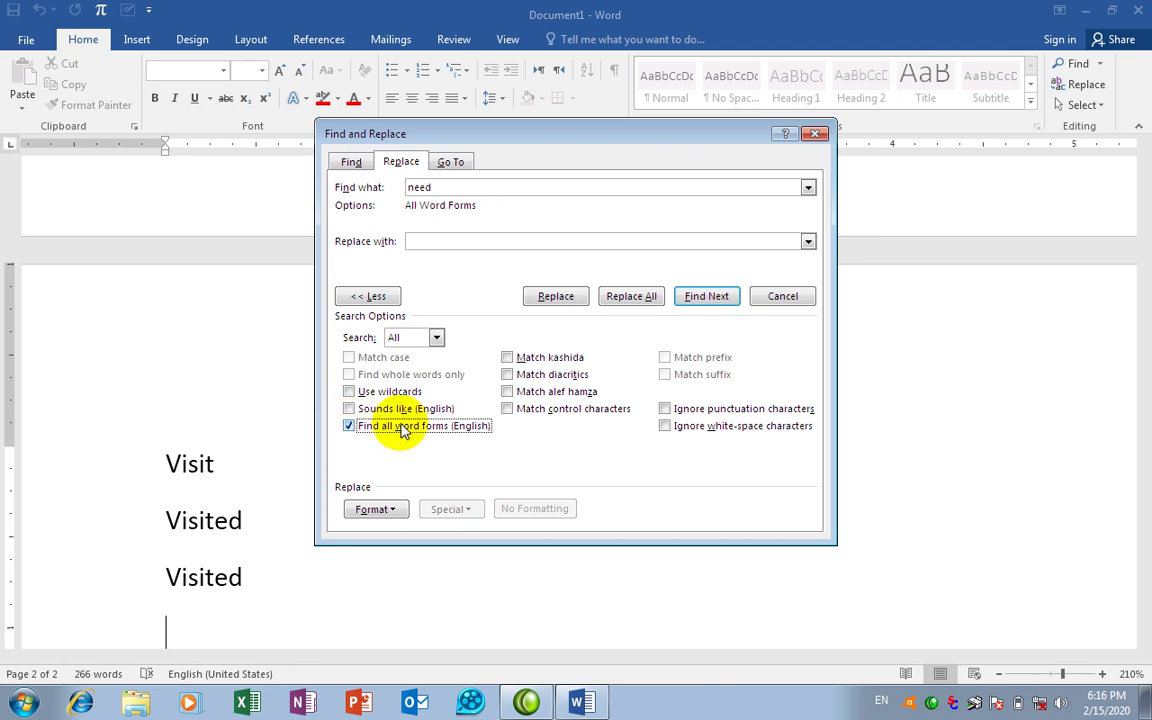
click(350, 162)
key(BackSpace)
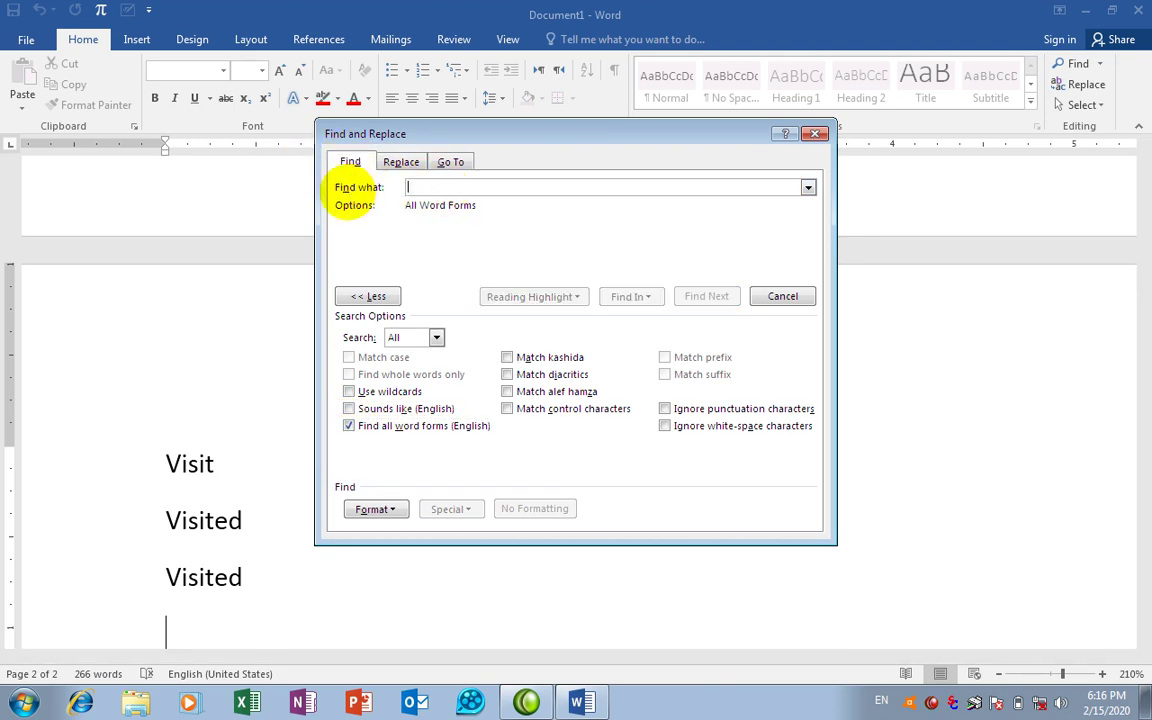
text(go)
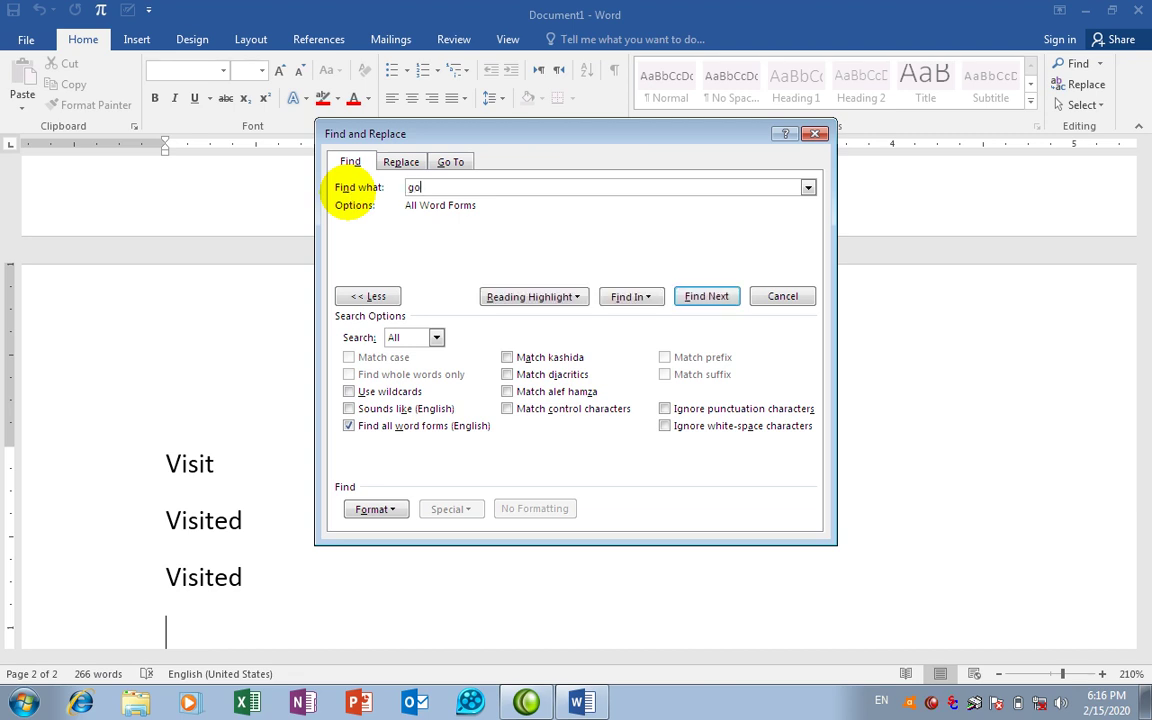
Step: Highlight all forms of go (Go, Went, Gone) in red, then clear the search term
click(706, 297)
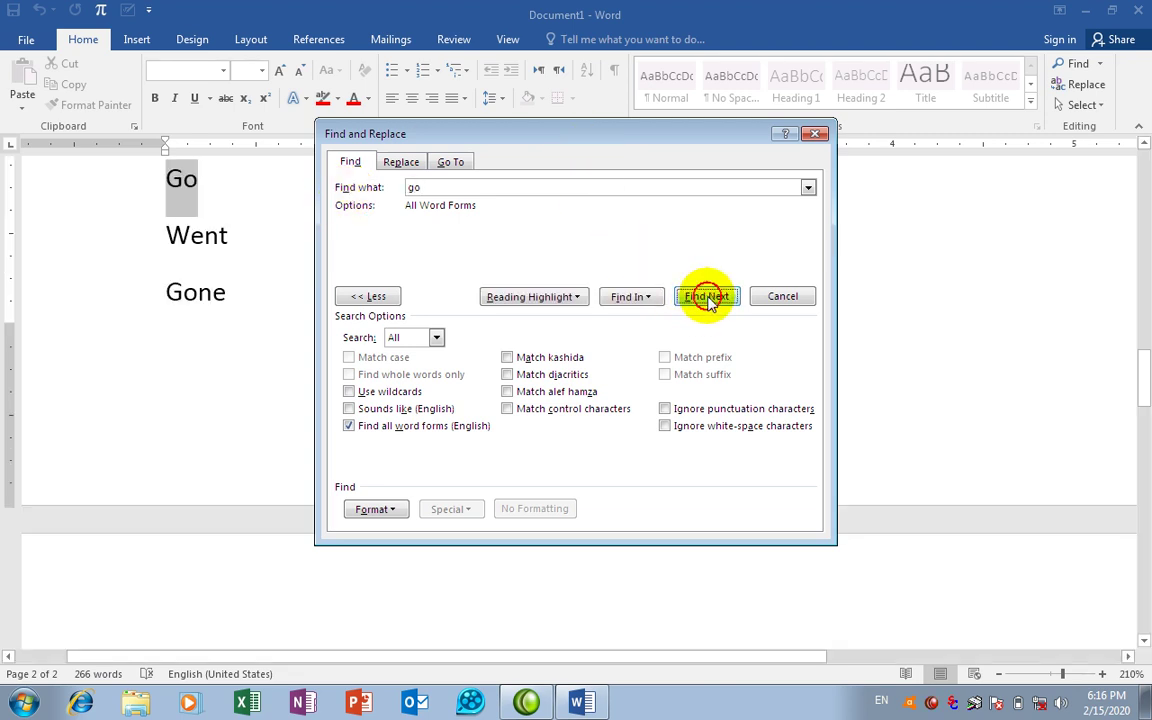
click(518, 297)
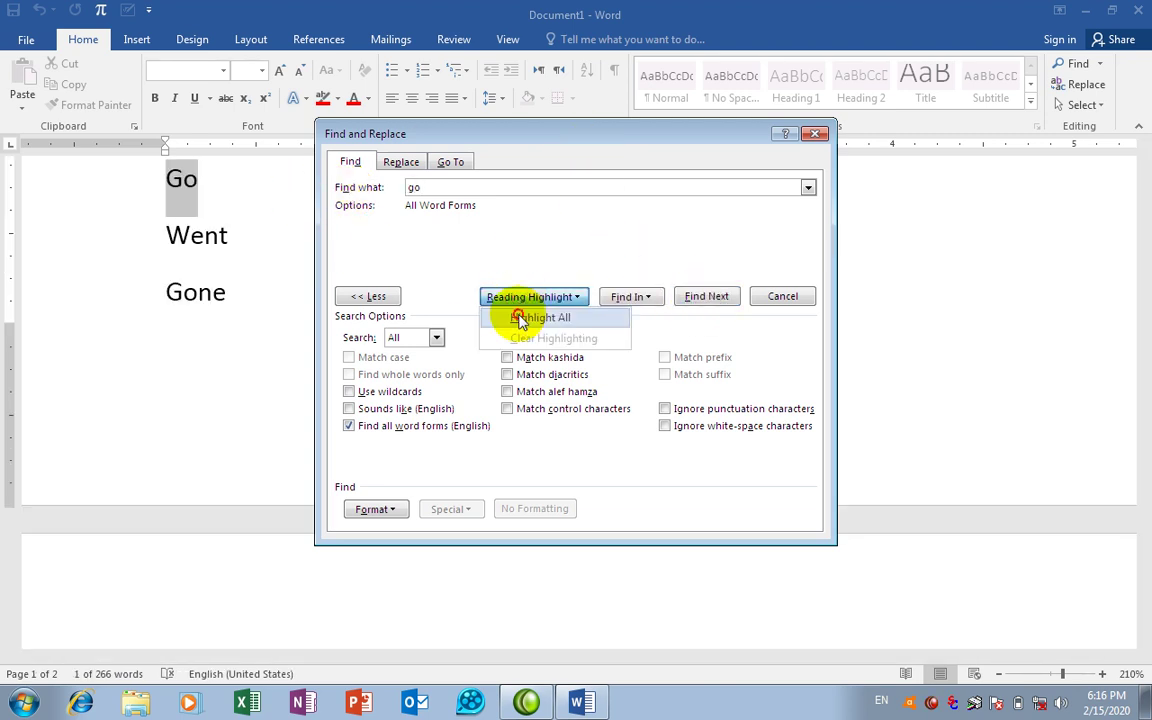
click(518, 314)
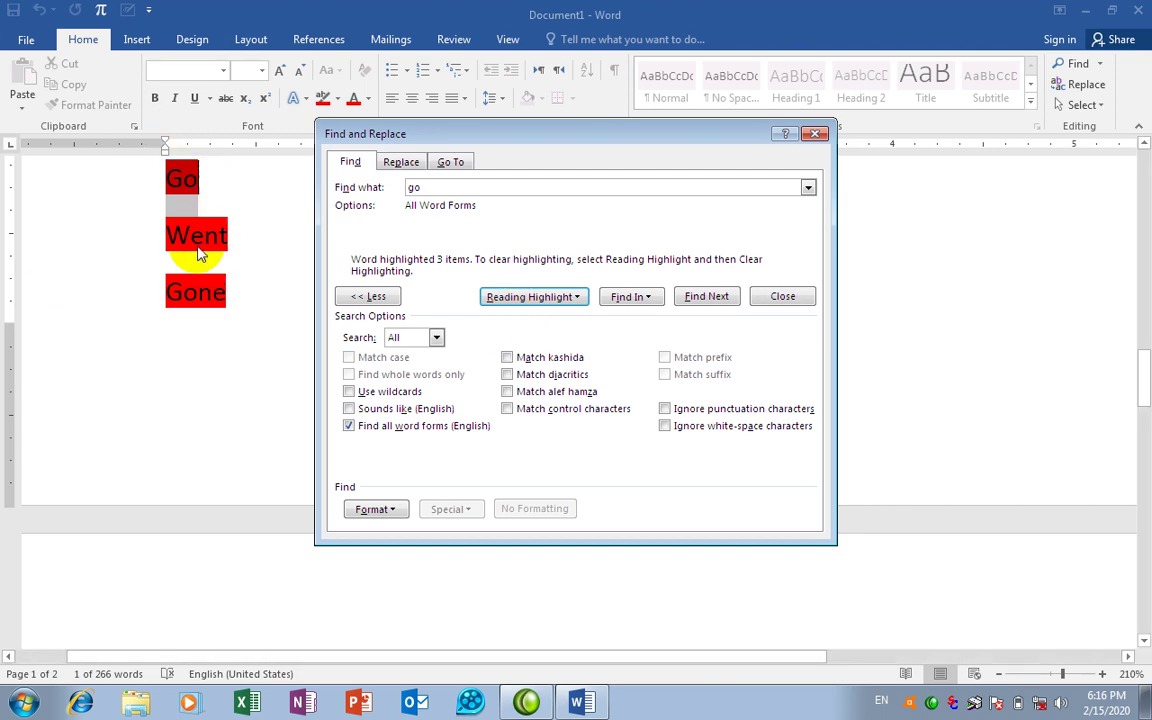
double_click(412, 188)
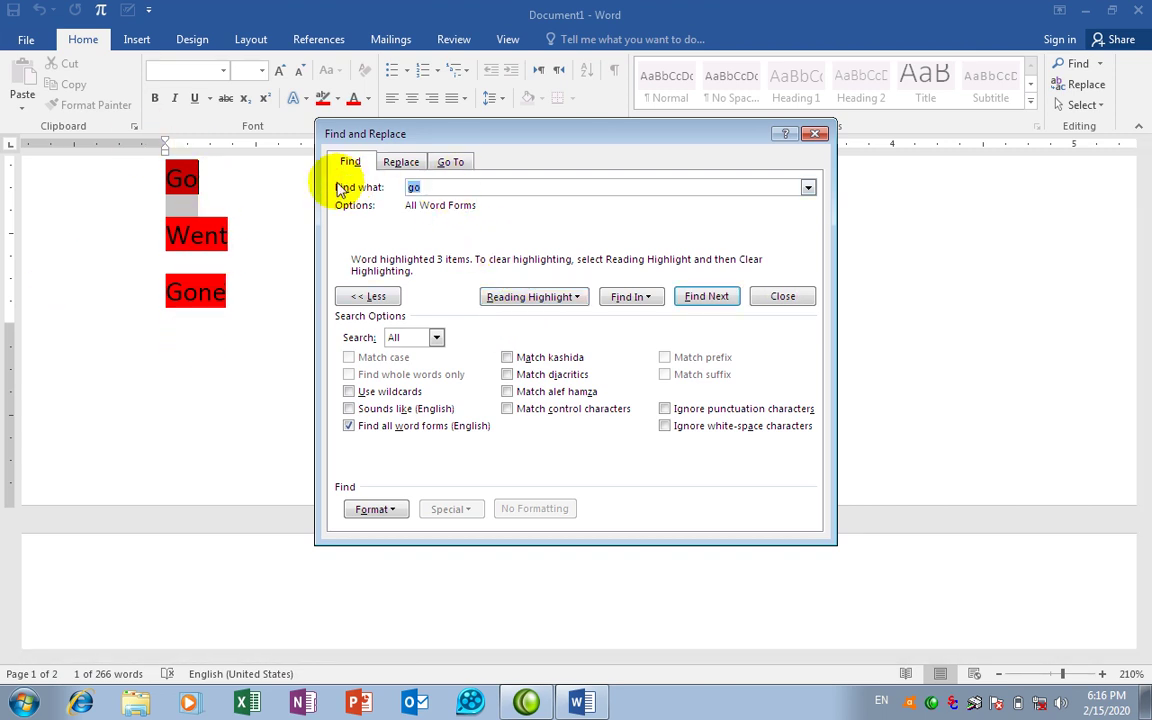
key(BackSpace)
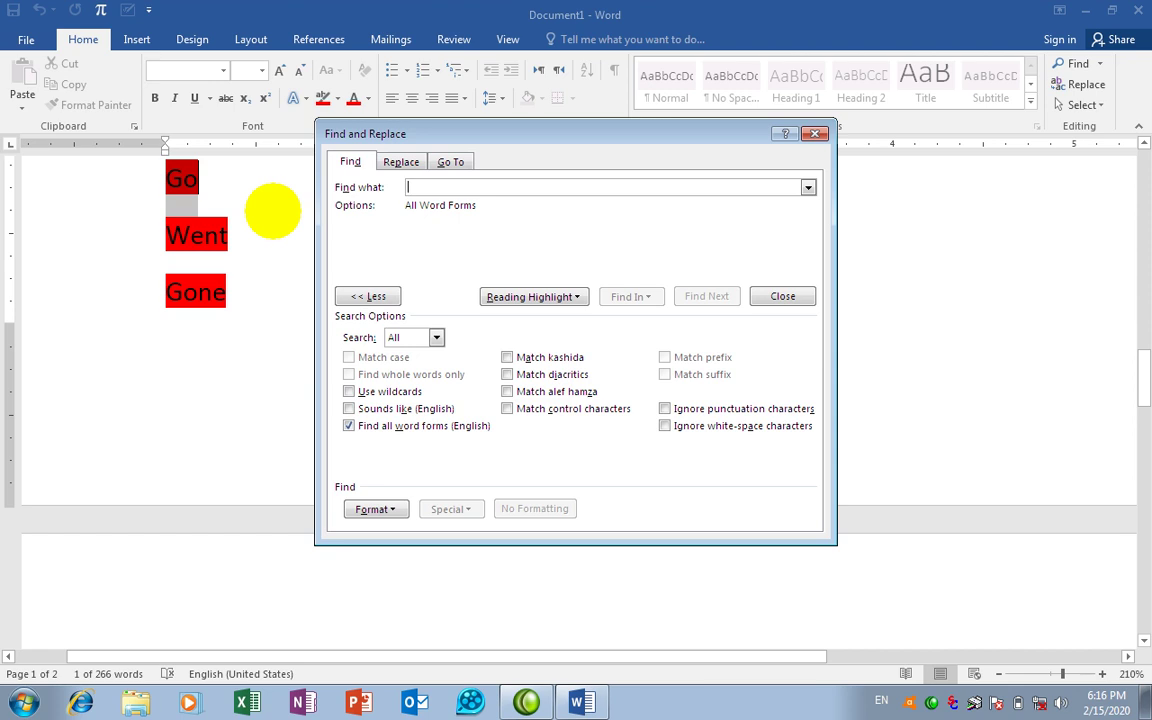
Step: Highlight every form of 'visit' in red, turn off Find all word forms, and close the dialog
text(visit)
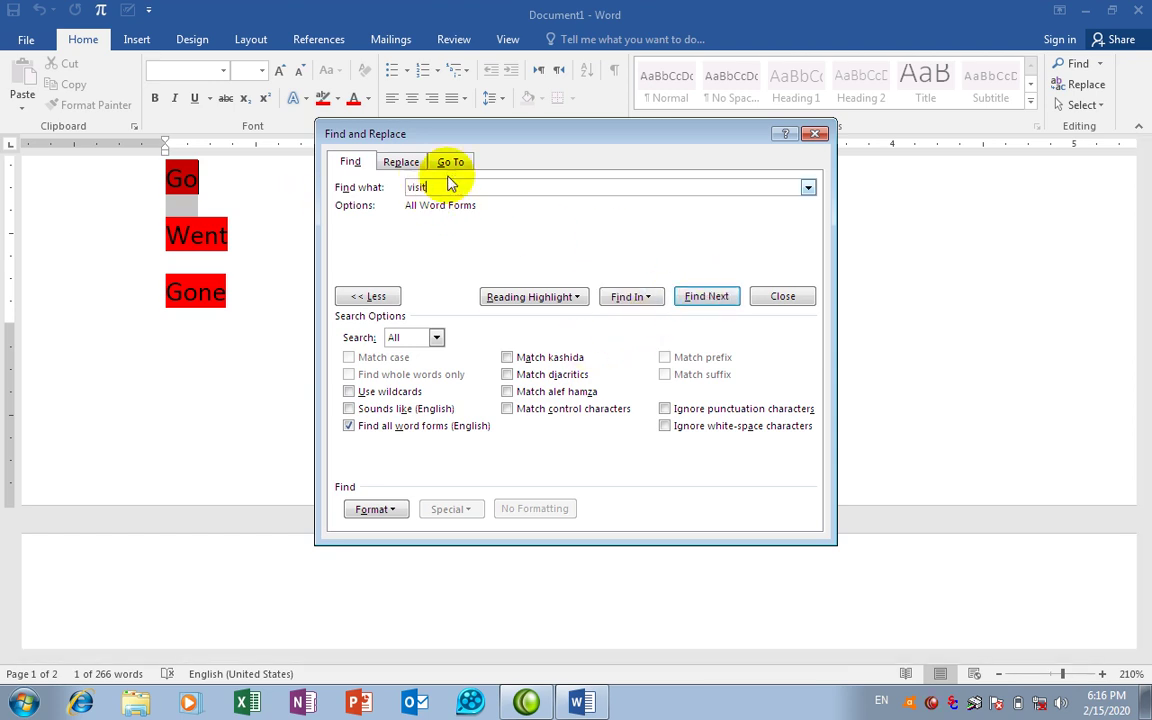
click(728, 296)
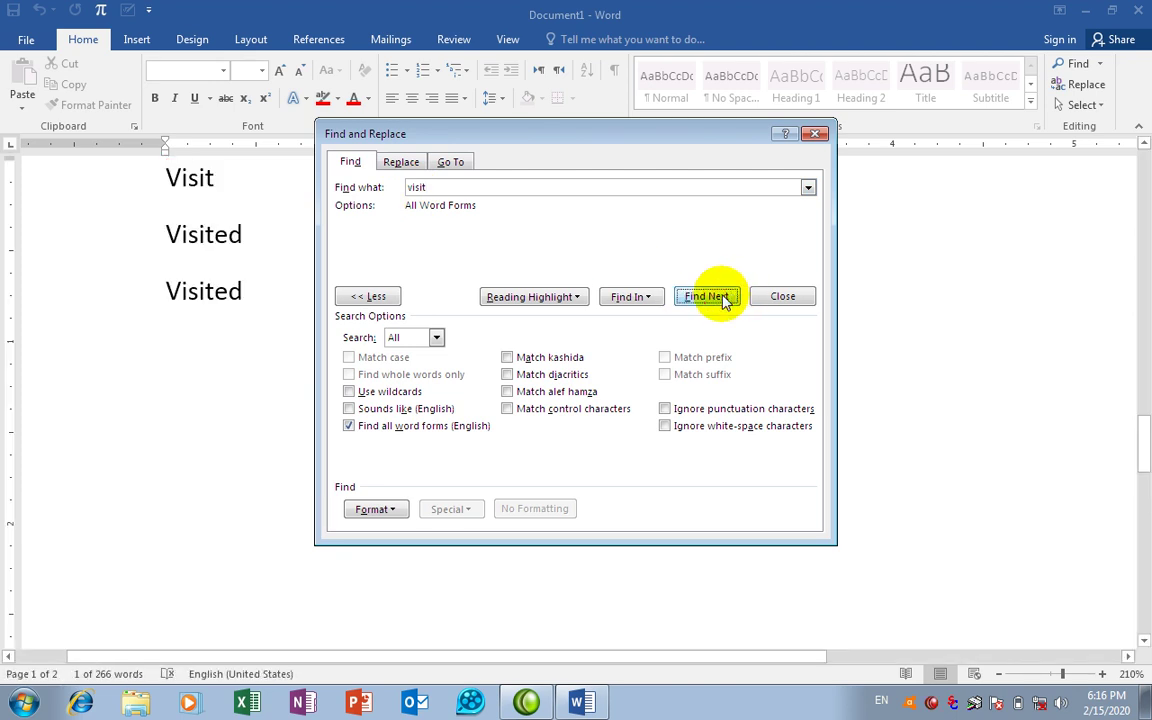
click(715, 296)
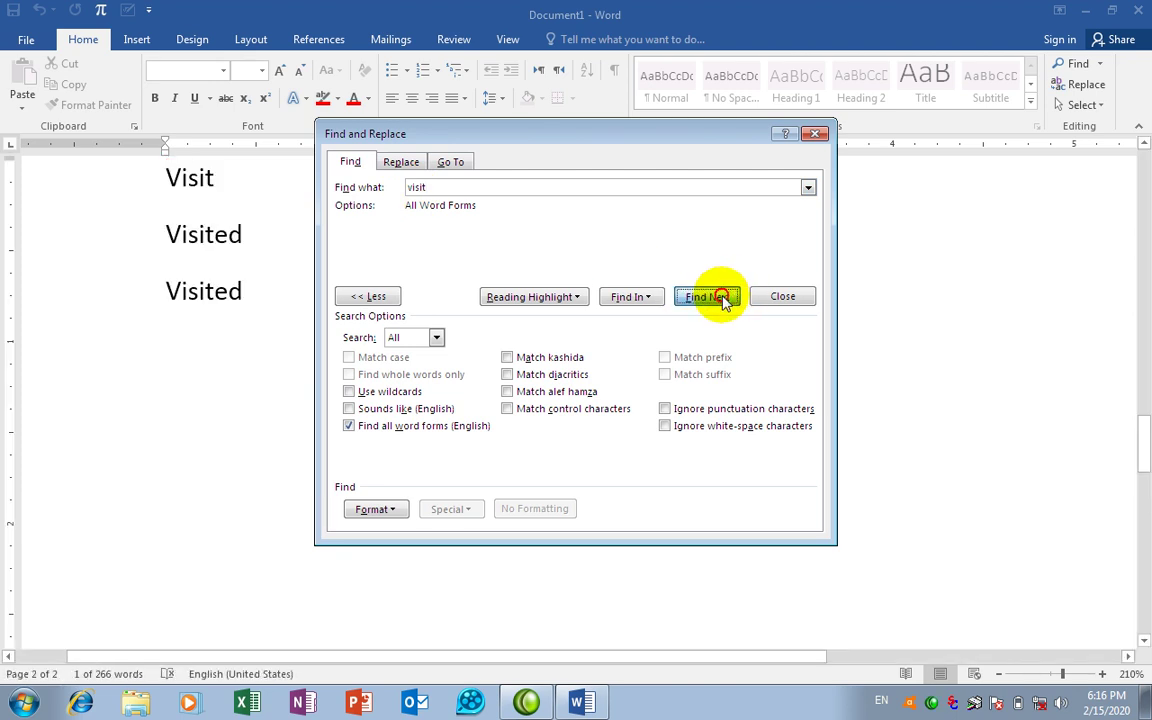
click(558, 296)
click(538, 315)
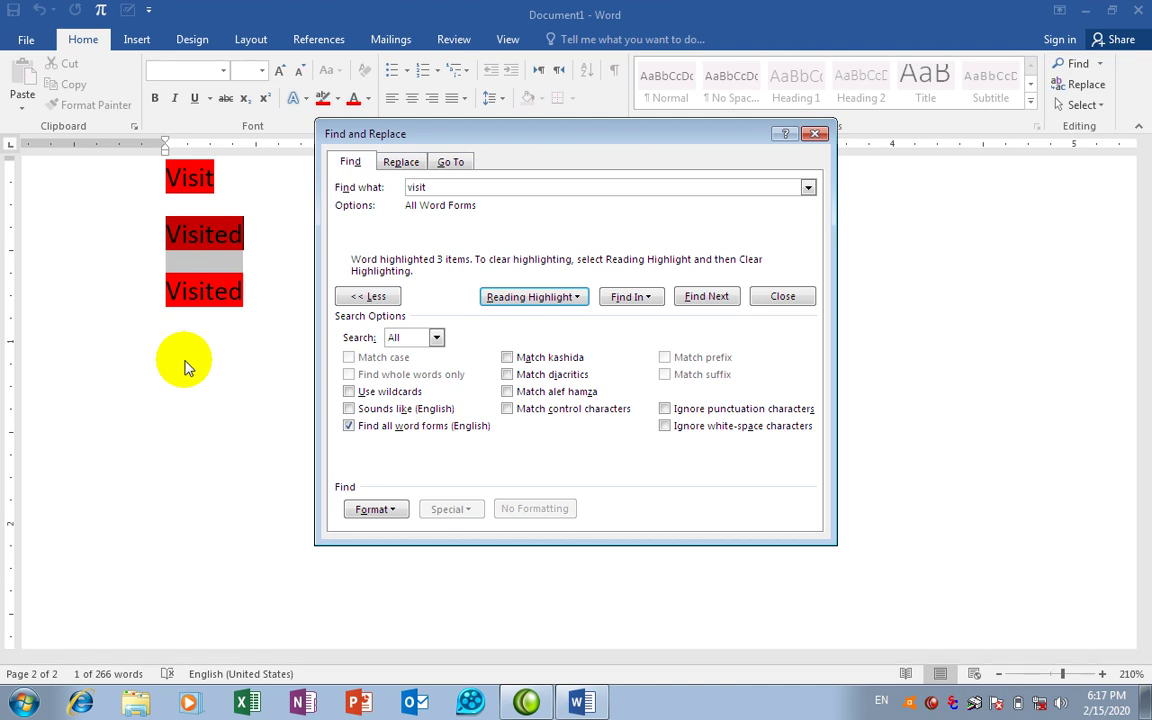
click(350, 427)
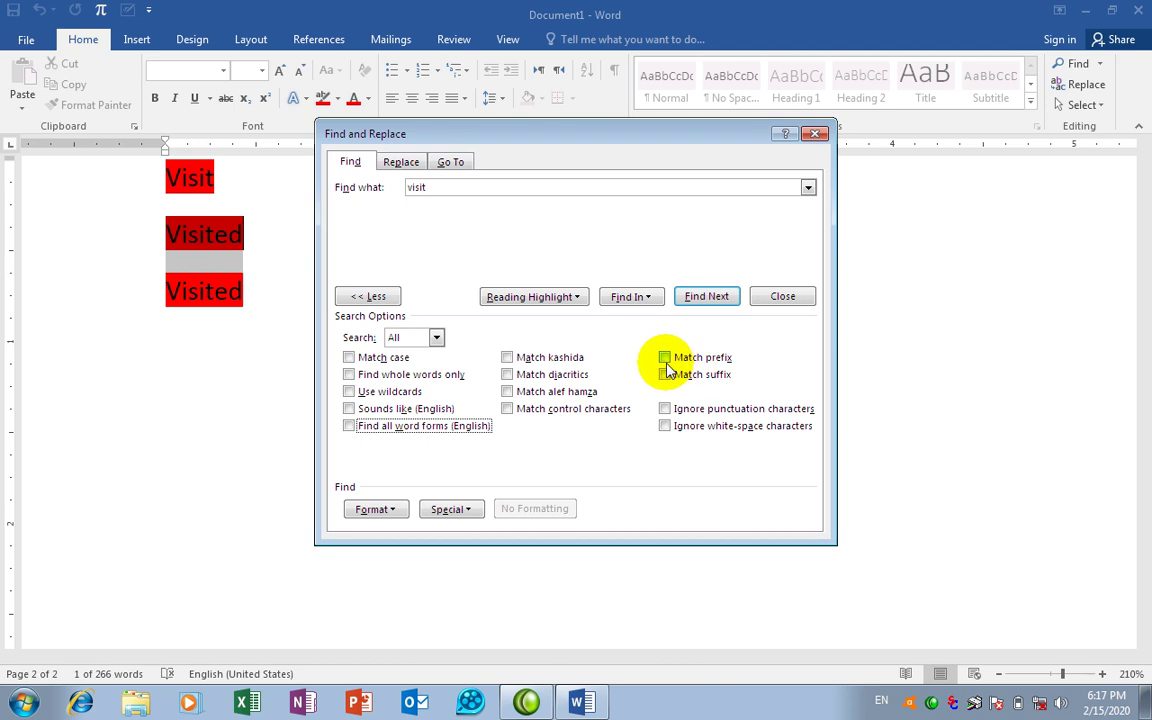
click(815, 134)
Step: Clear the highlights, delete the repeated Visited line, and add Uncount and Unimportant lines
click(579, 358)
key(BackSpace)
key(BackSpace)
key(BackSpace)
key(BackSpace)
key(BackSpace)
key(BackSpace)
key(BackSpace)
key(BackSpace)
key(Return)
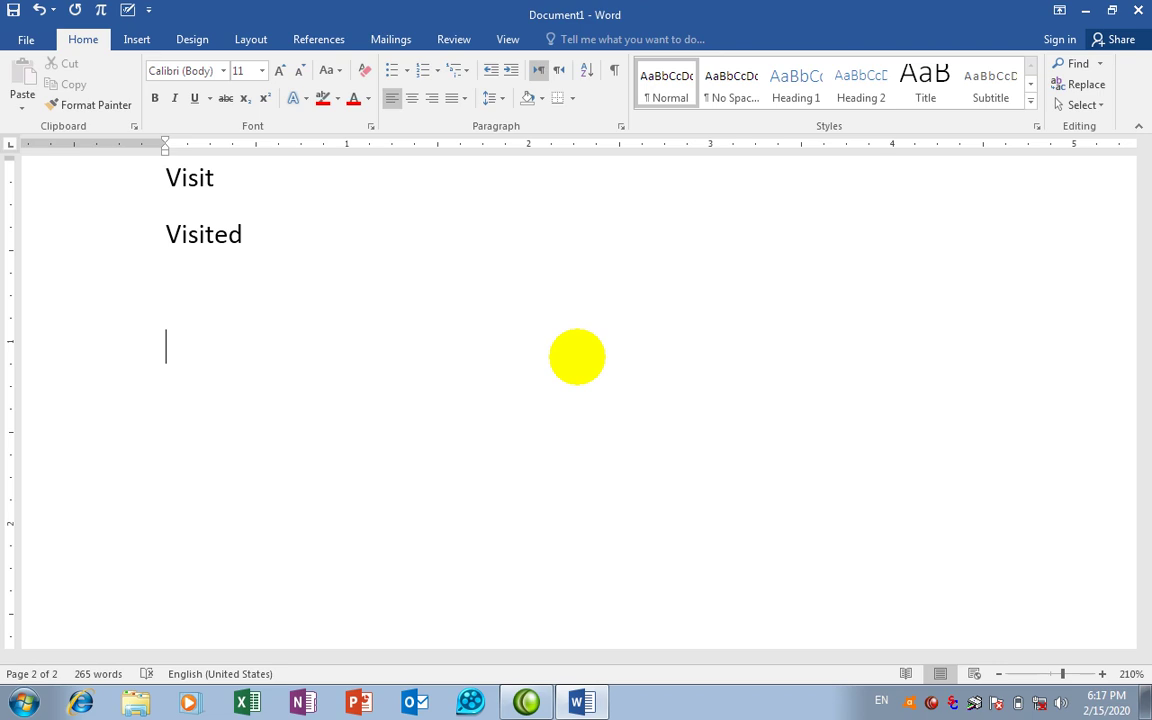
text(uncount)
key(Return)
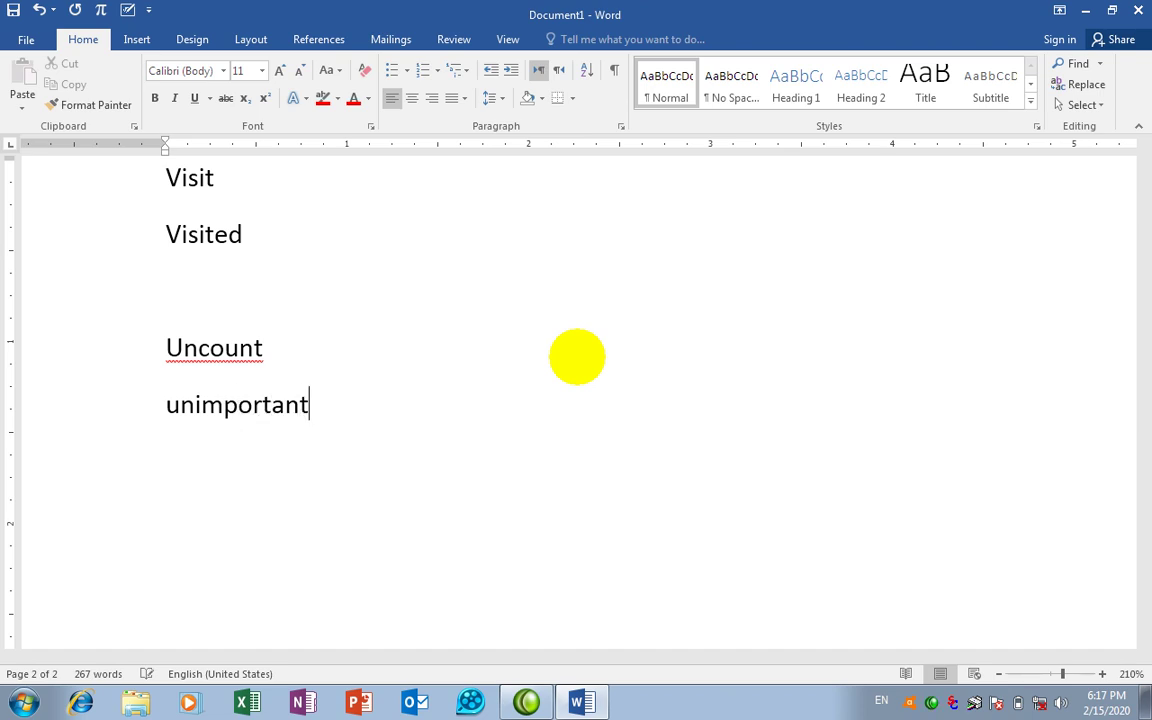
key(Return)
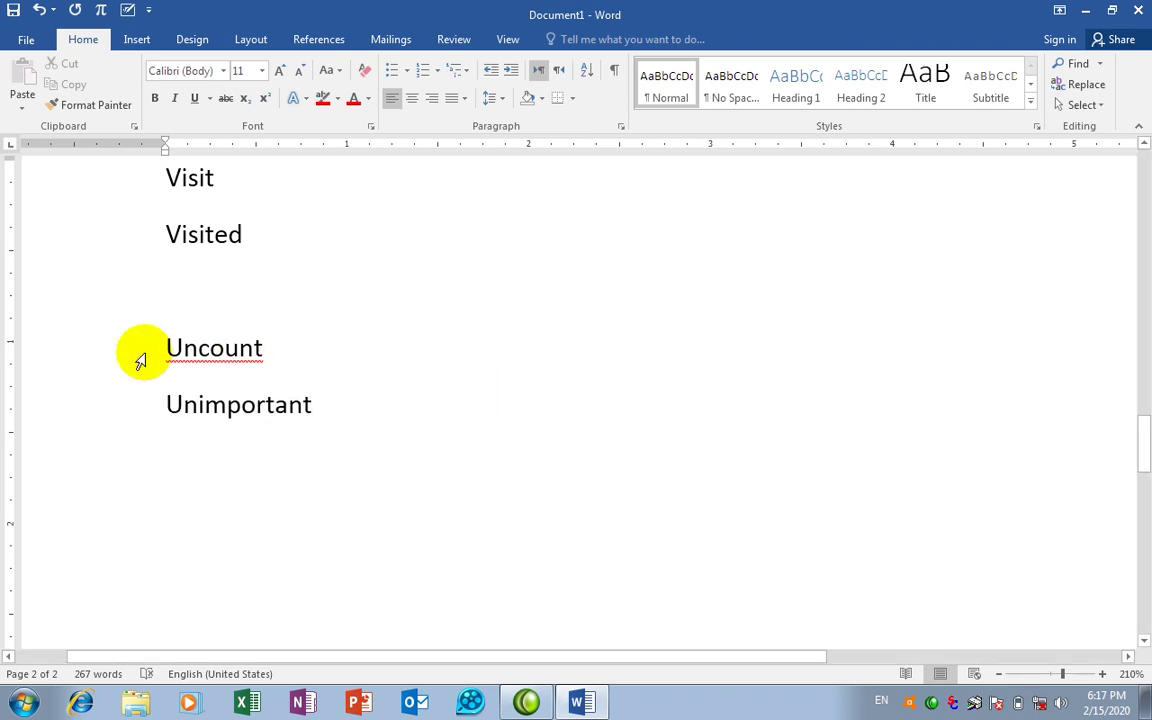
Step: Rewrite the word Uncount as uncomfortable
click(198, 350)
right_click(258, 362)
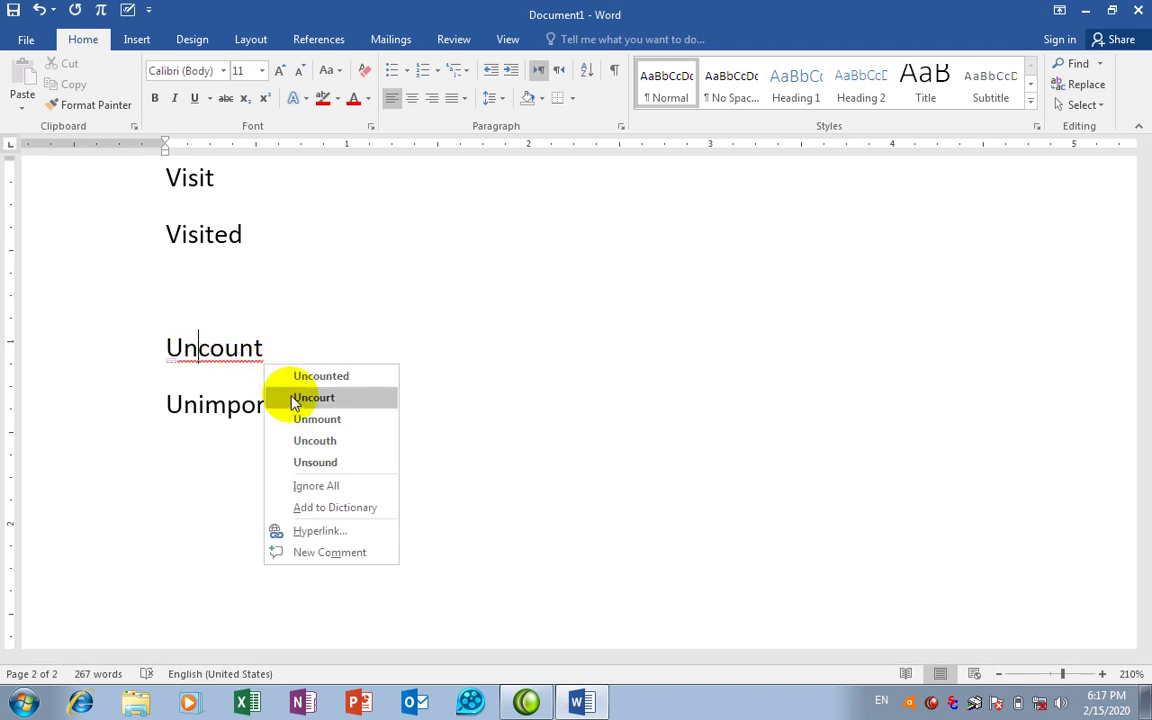
click(275, 345)
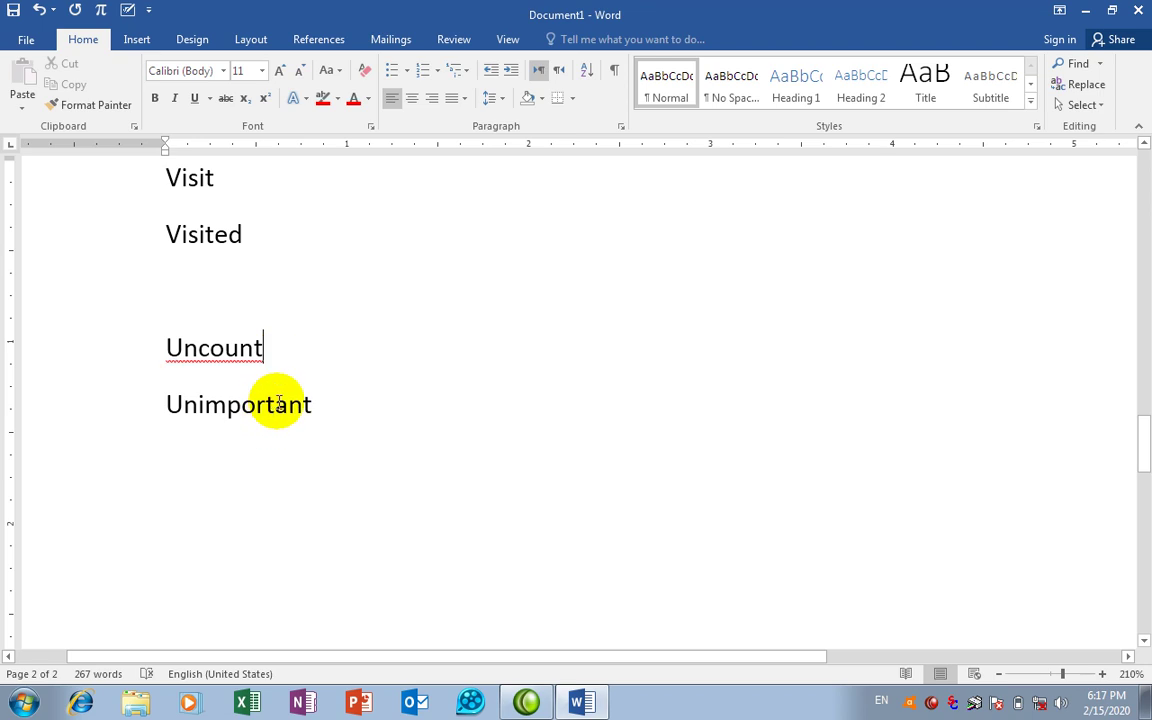
key(BackSpace)
key(BackSpace)
key(BackSpace)
key(BackSpace)
key(BackSpace)
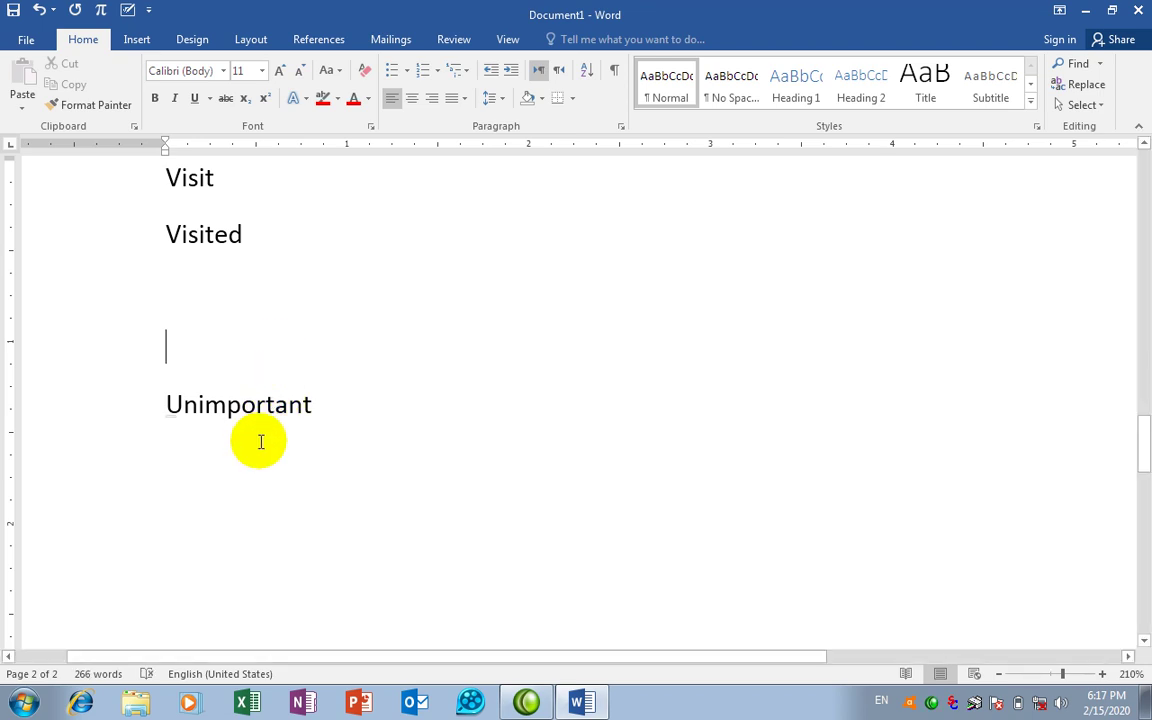
text(un)
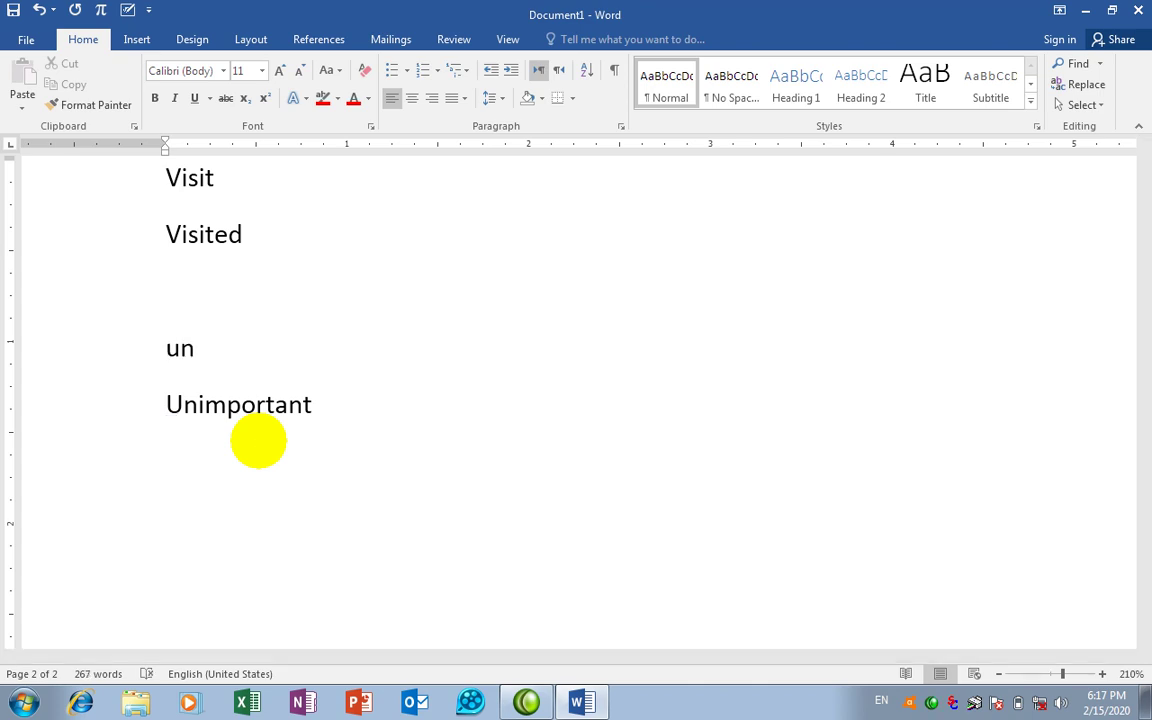
text(comfor)
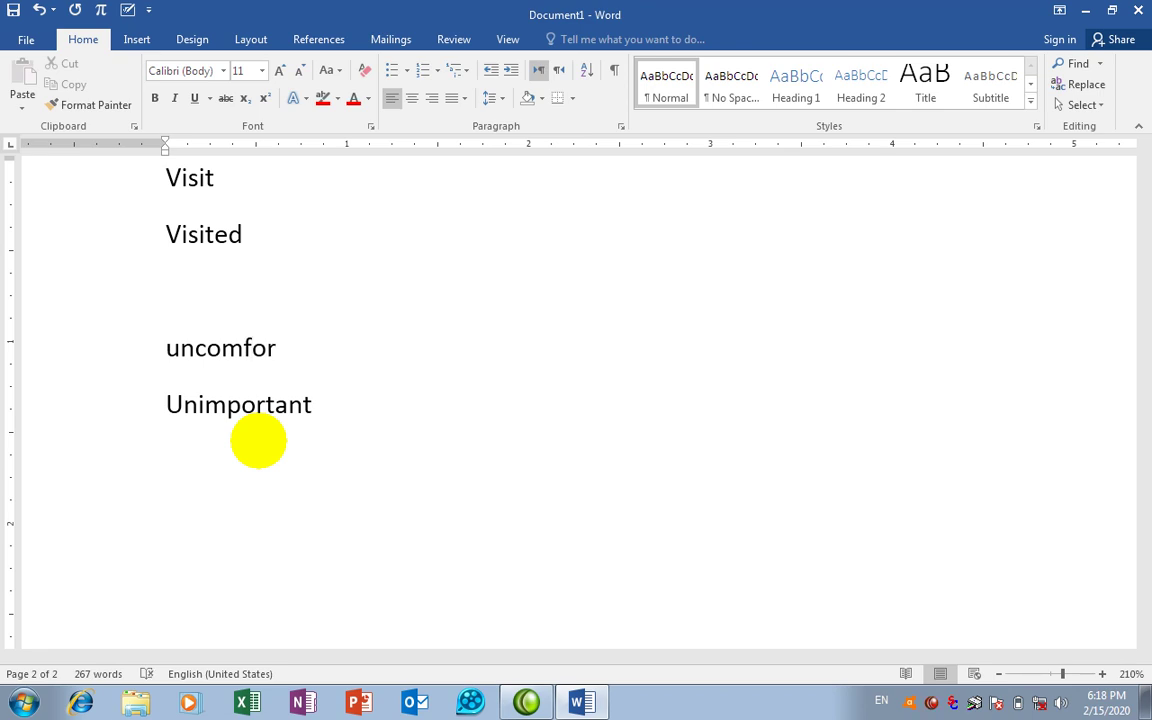
text(table)
Step: Add Countless and careless on the lines below Unimportant
click(261, 441)
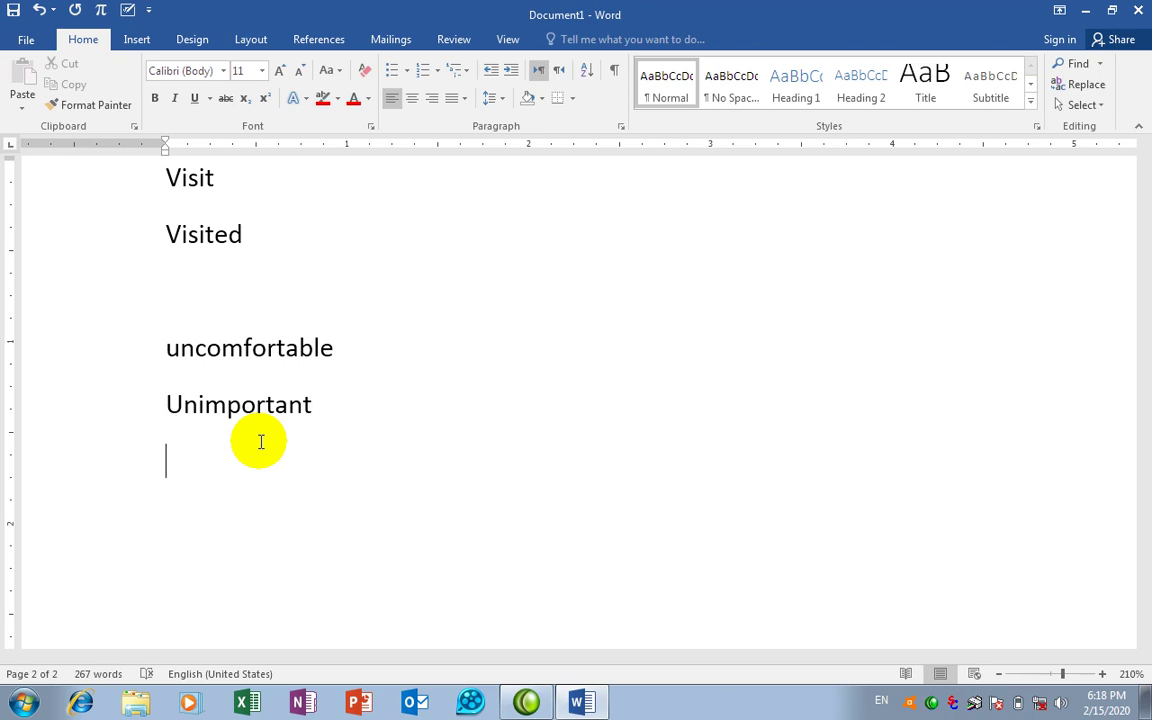
text(countless)
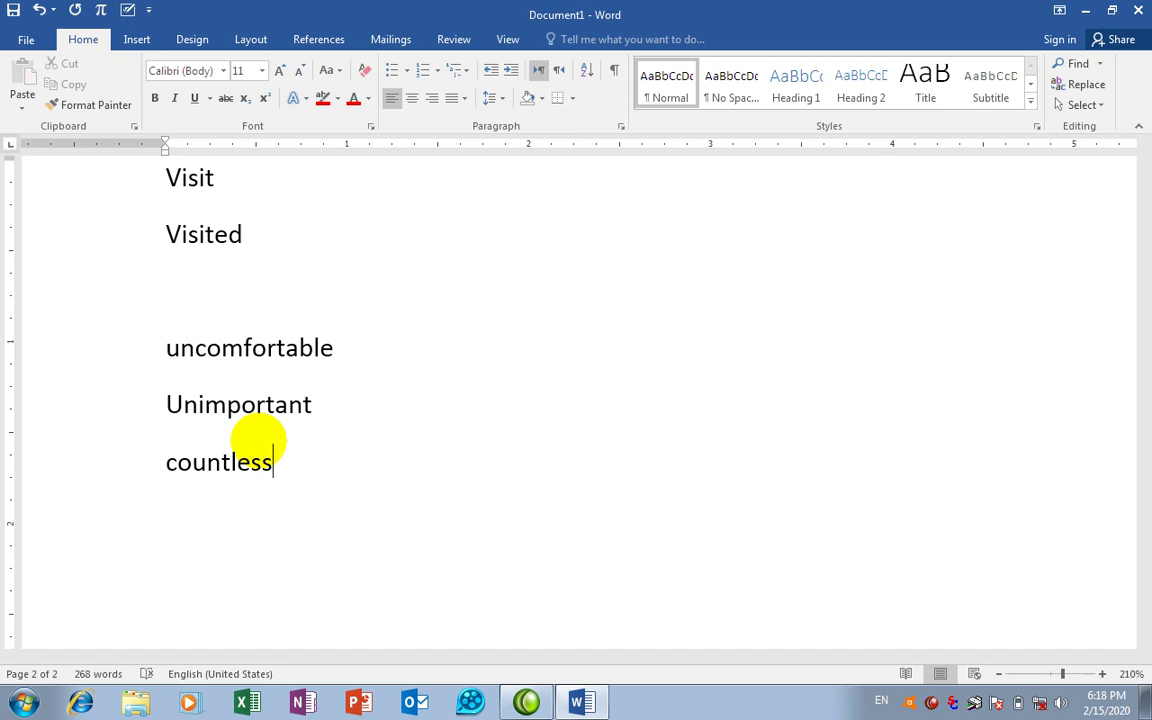
key(Return)
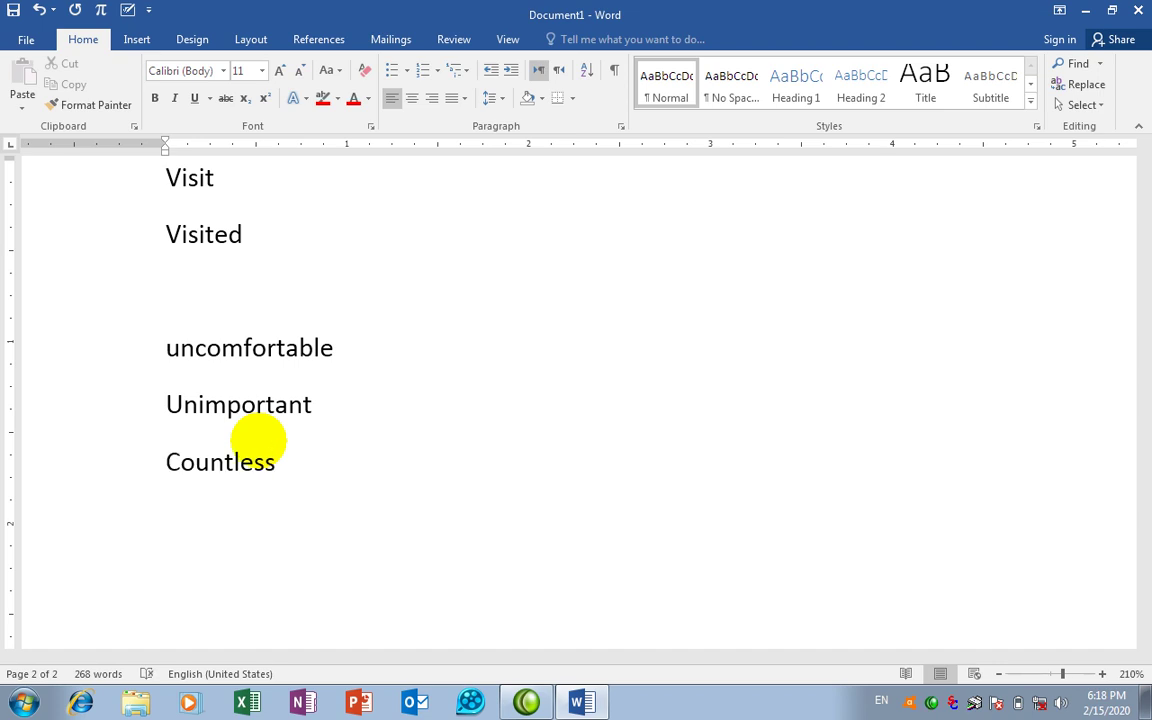
text(careless)
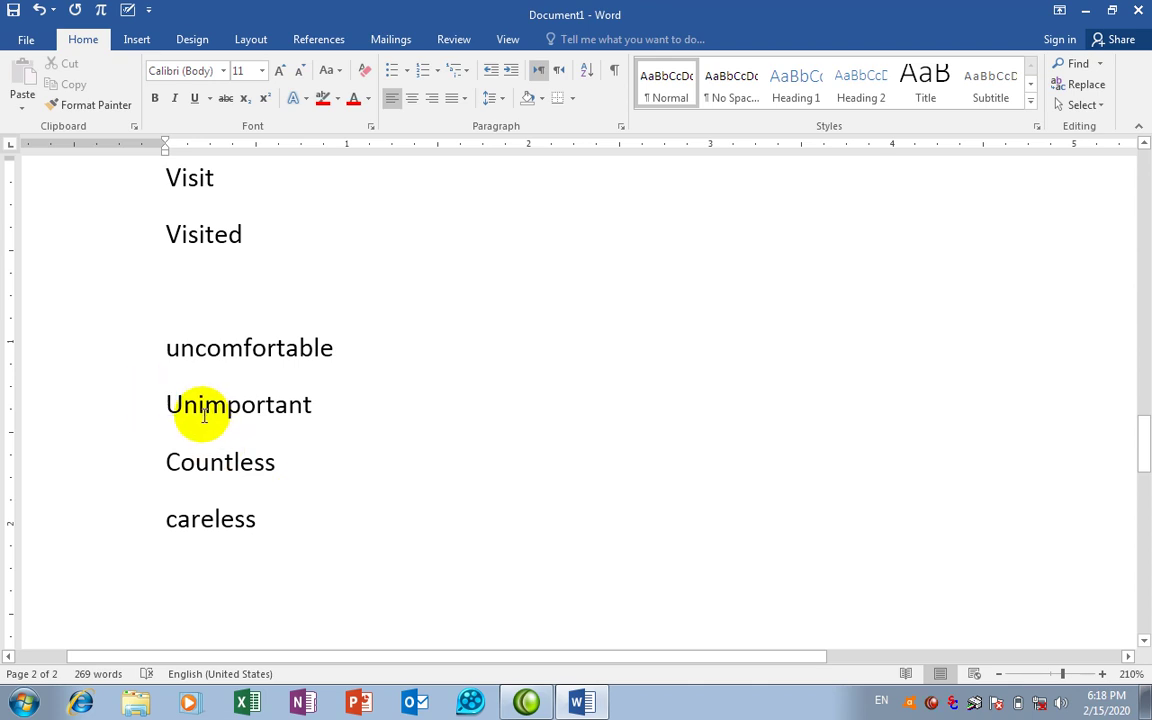
Step: Select the Un of Unimportant and the less ending of Countless
drag(197, 405, 165, 404)
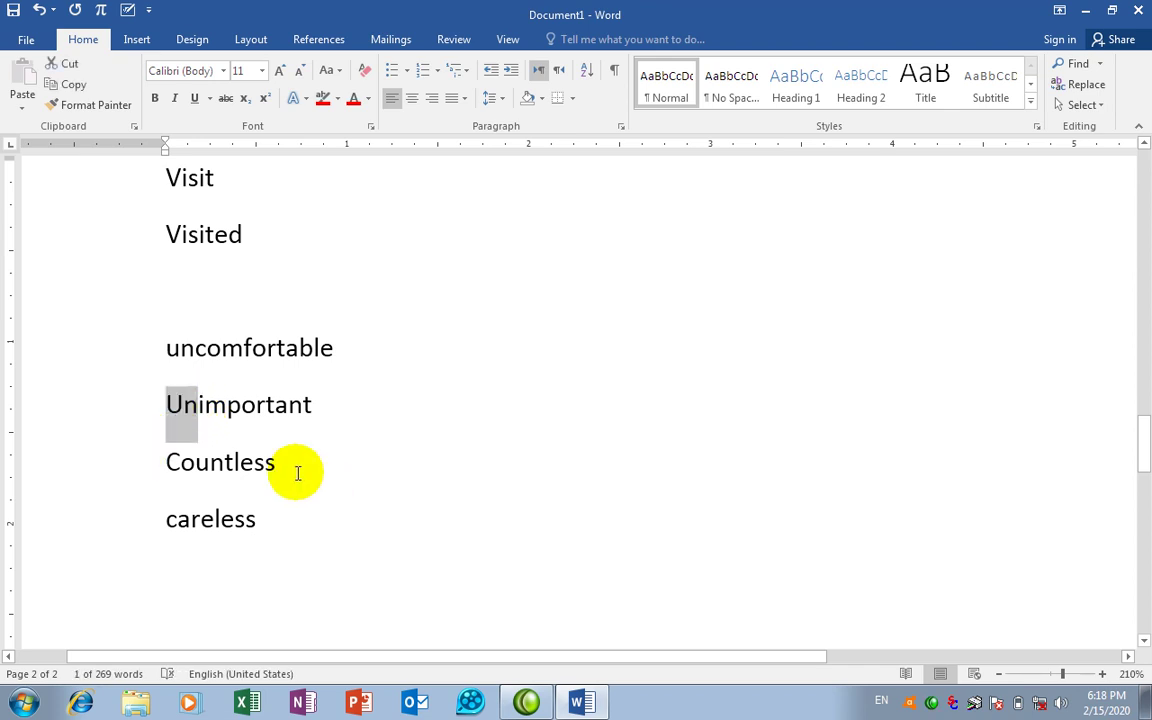
click(185, 462)
click(268, 464)
drag(272, 463, 232, 463)
right_click(421, 432)
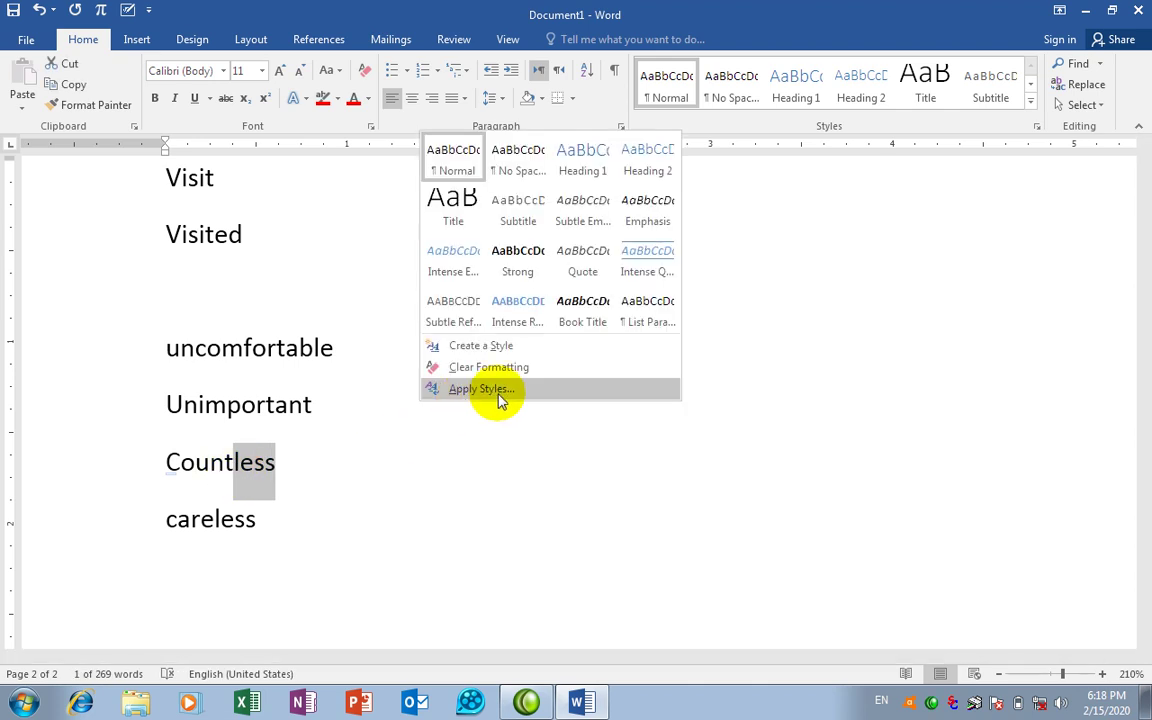
key(Escape)
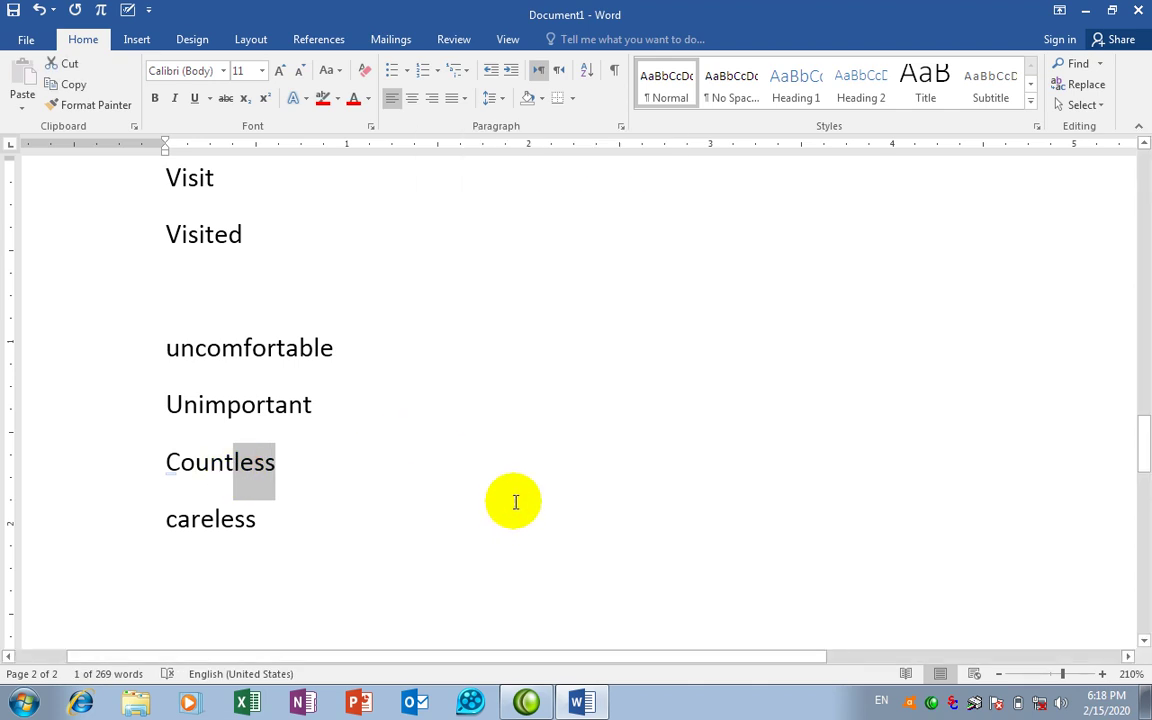
Step: Turn on Match prefix and highlight all 'un' matches in red
key(ctrl+h)
click(349, 426)
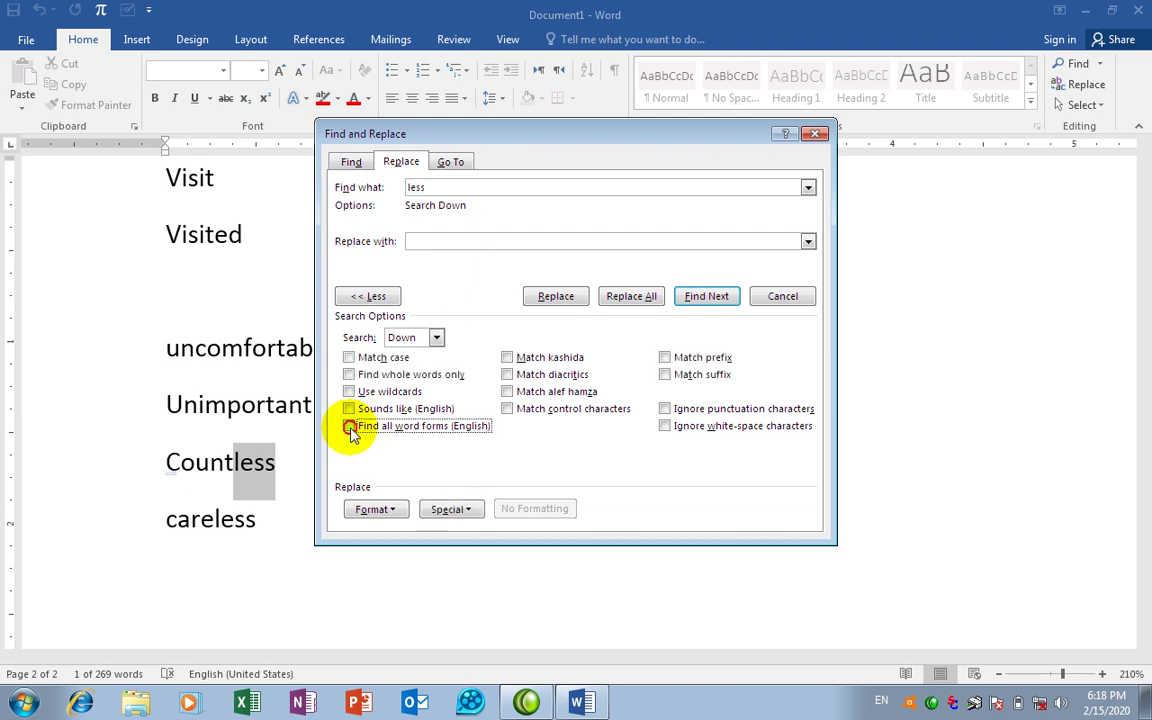
click(664, 358)
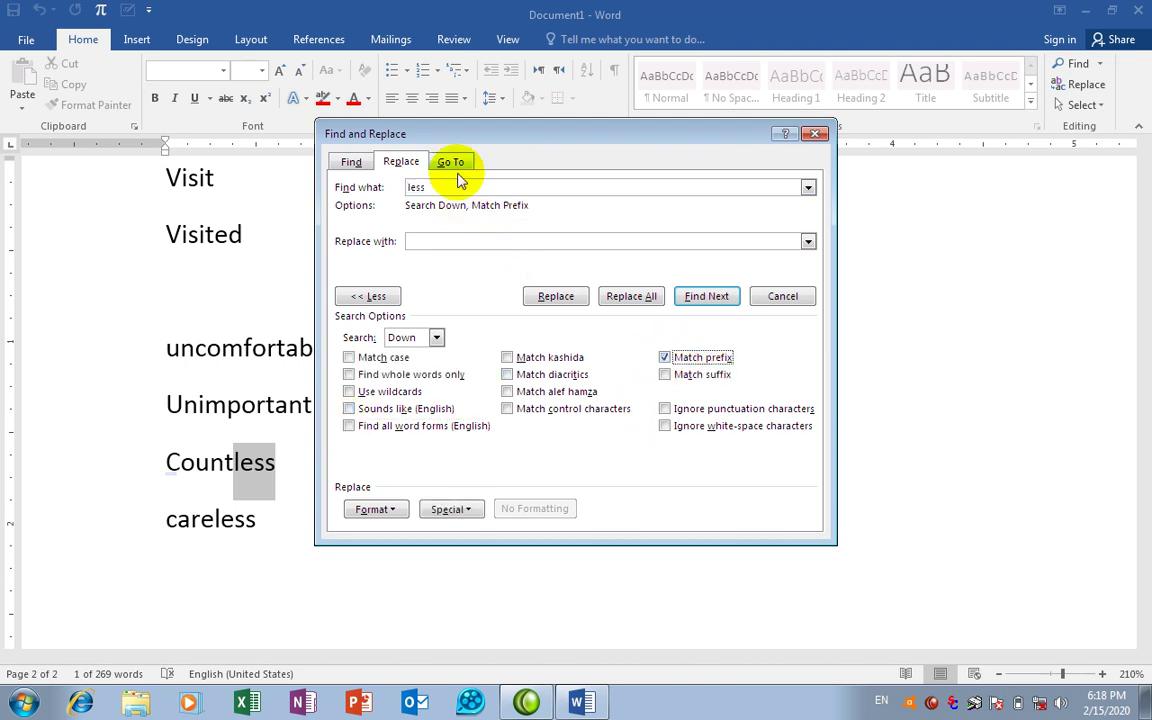
click(350, 162)
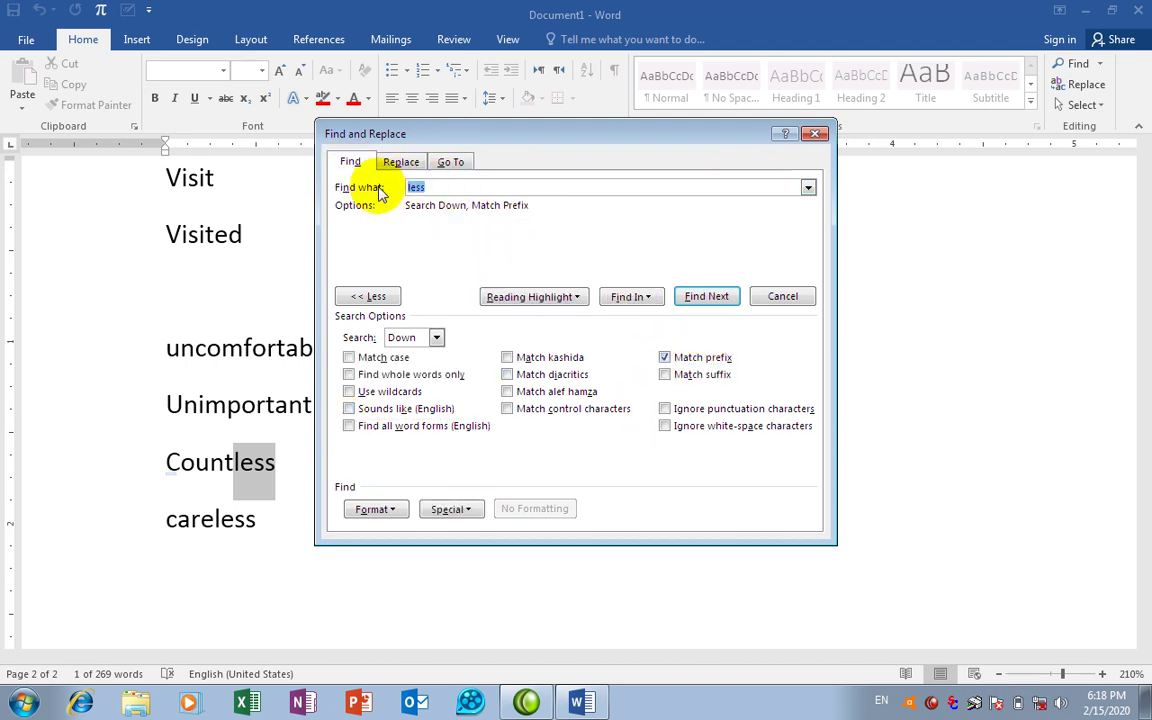
key(BackSpace)
text(un)
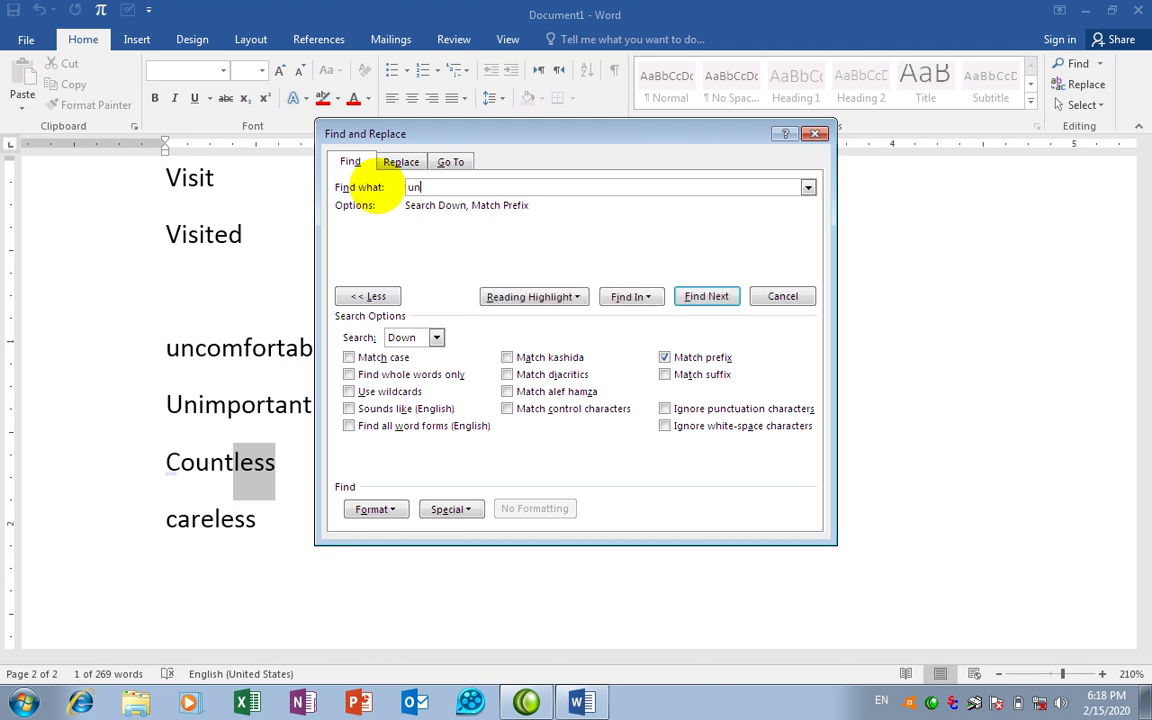
click(692, 294)
click(545, 403)
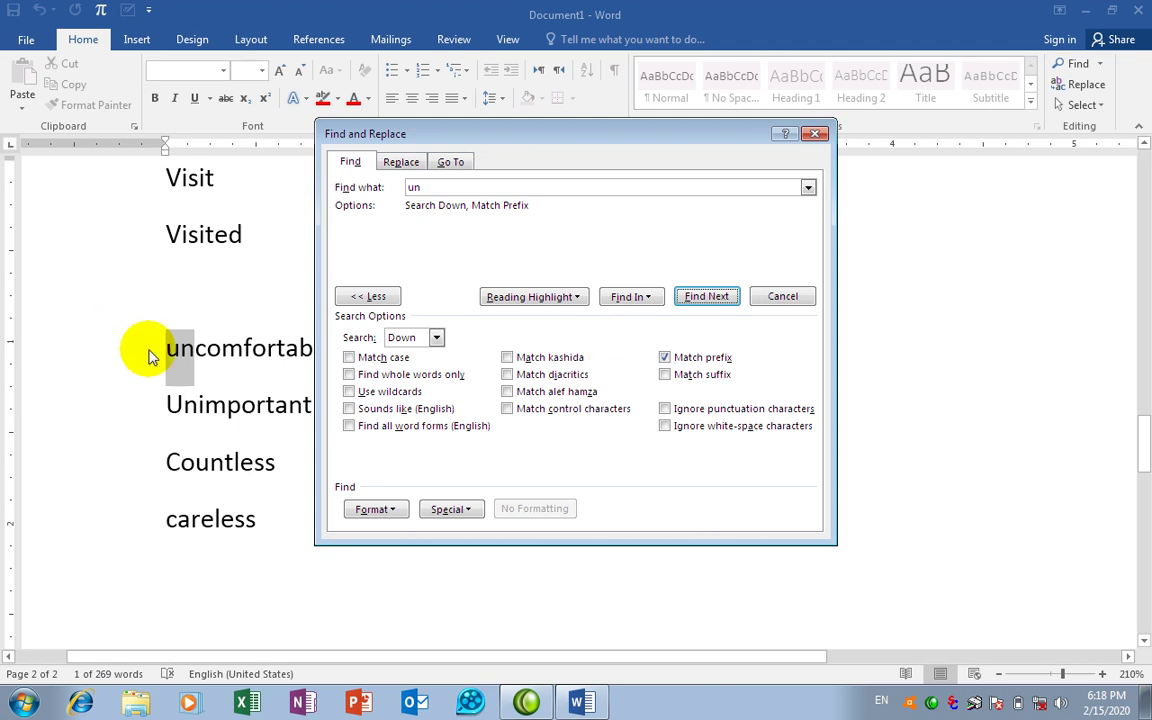
click(699, 298)
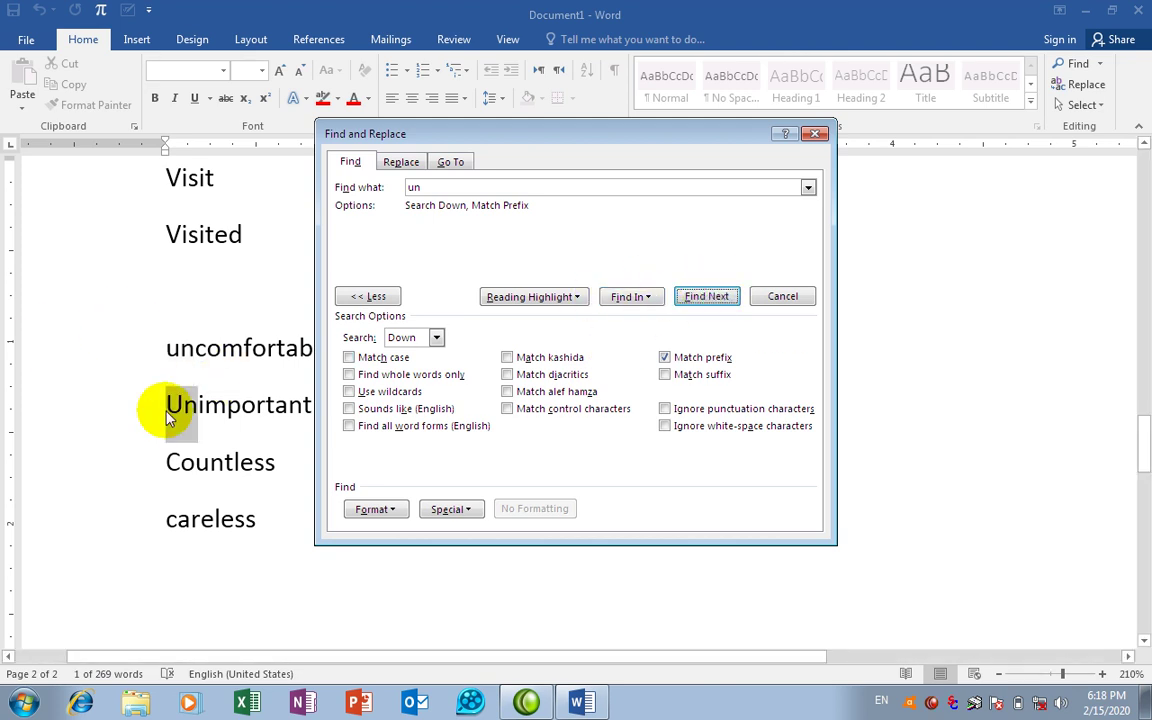
click(553, 297)
click(533, 317)
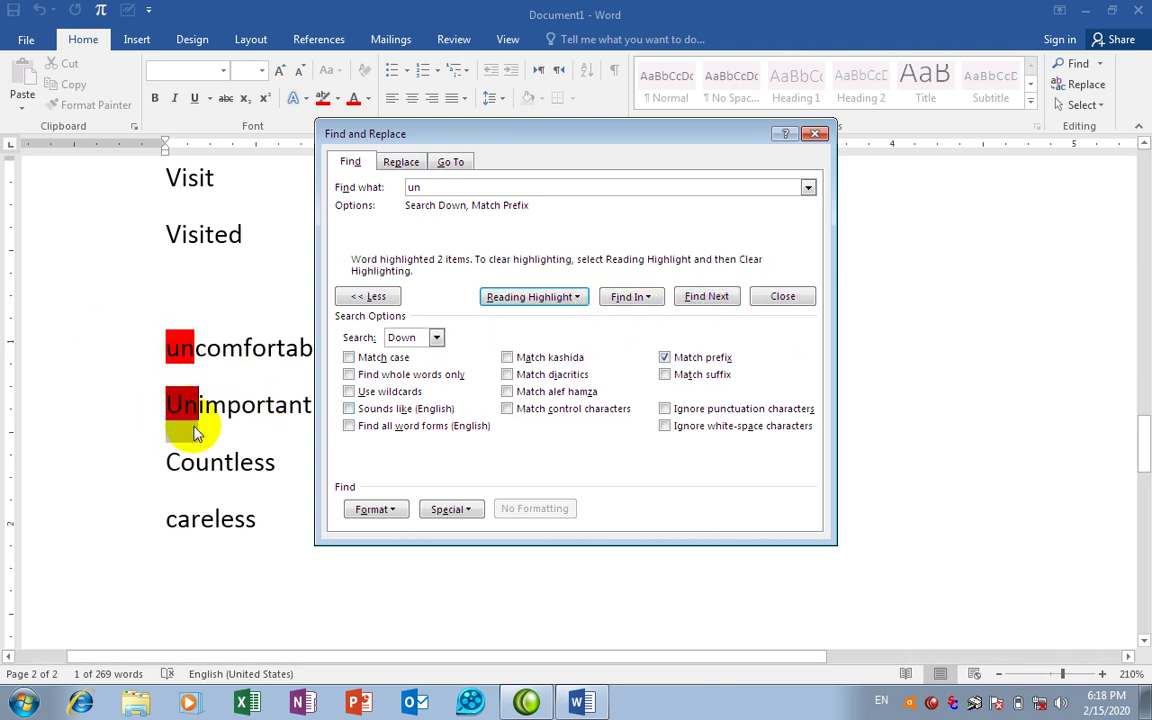
Step: Switch to Match suffix and highlight all 'less' matches in red, then turn suffix off
click(664, 363)
click(664, 374)
double_click(414, 187)
key(BackSpace)
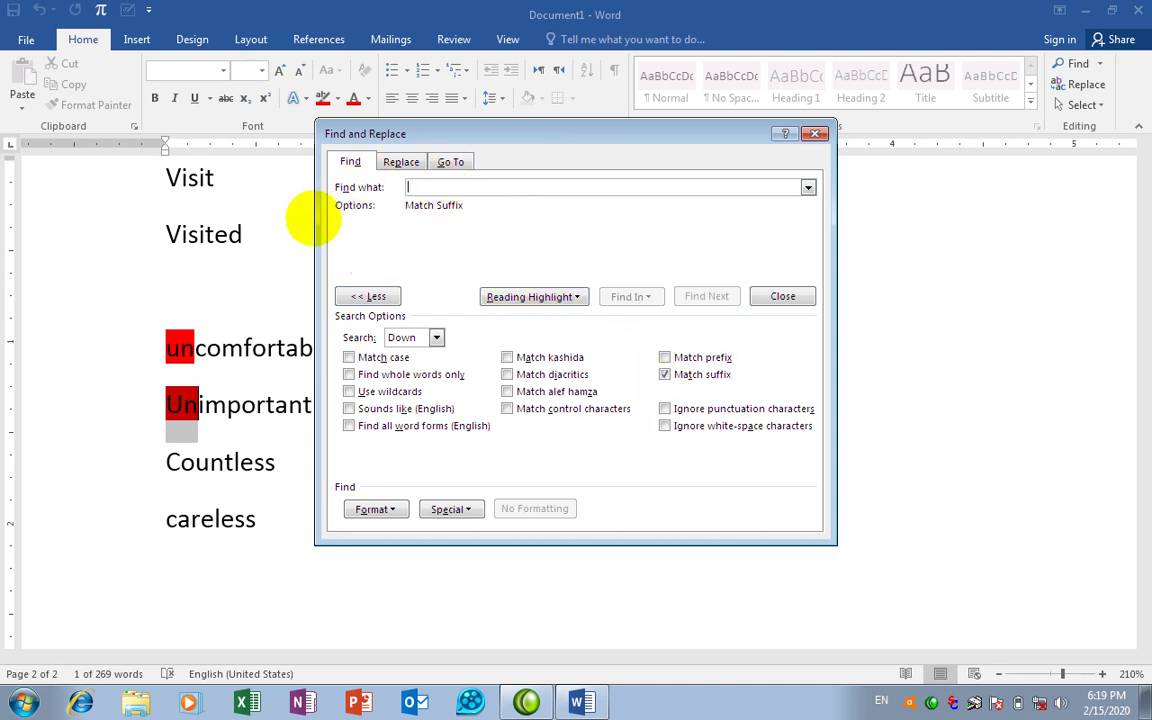
text(less)
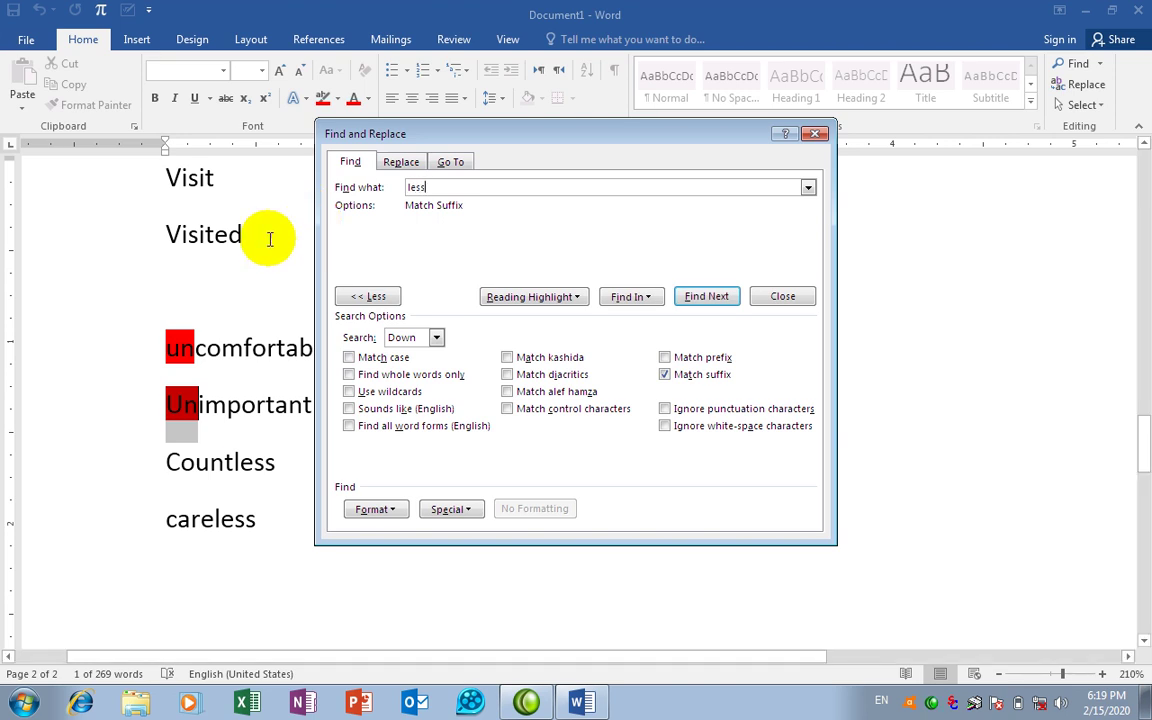
click(708, 298)
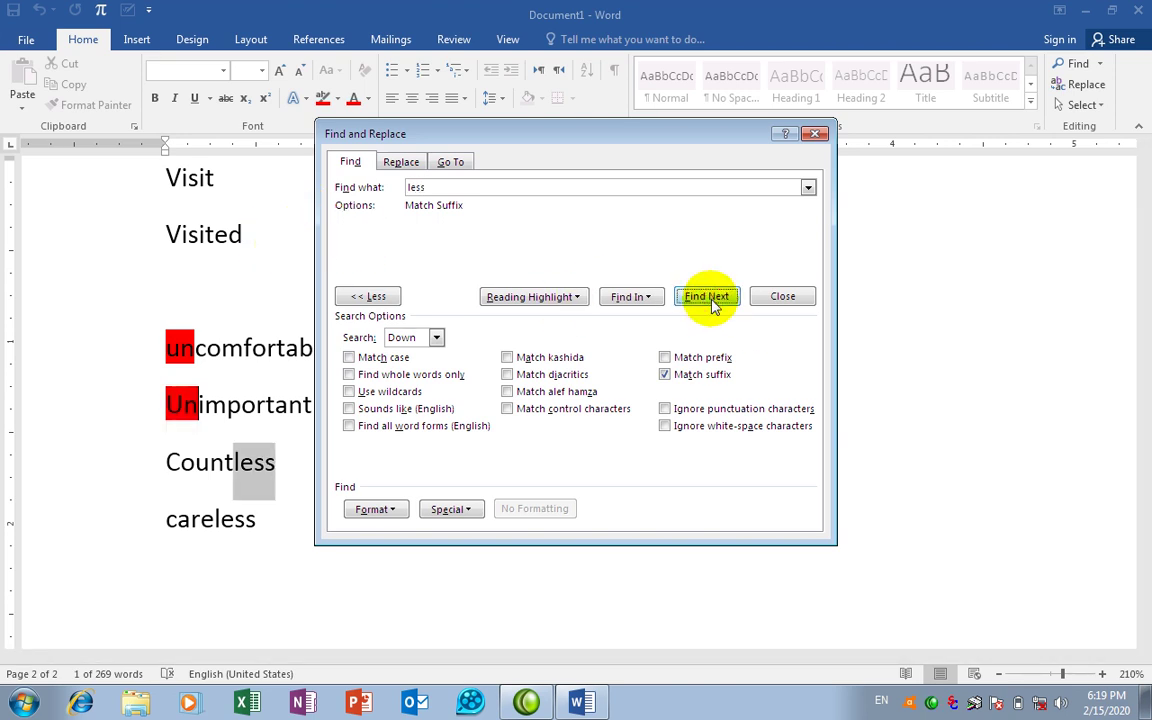
click(558, 298)
click(548, 318)
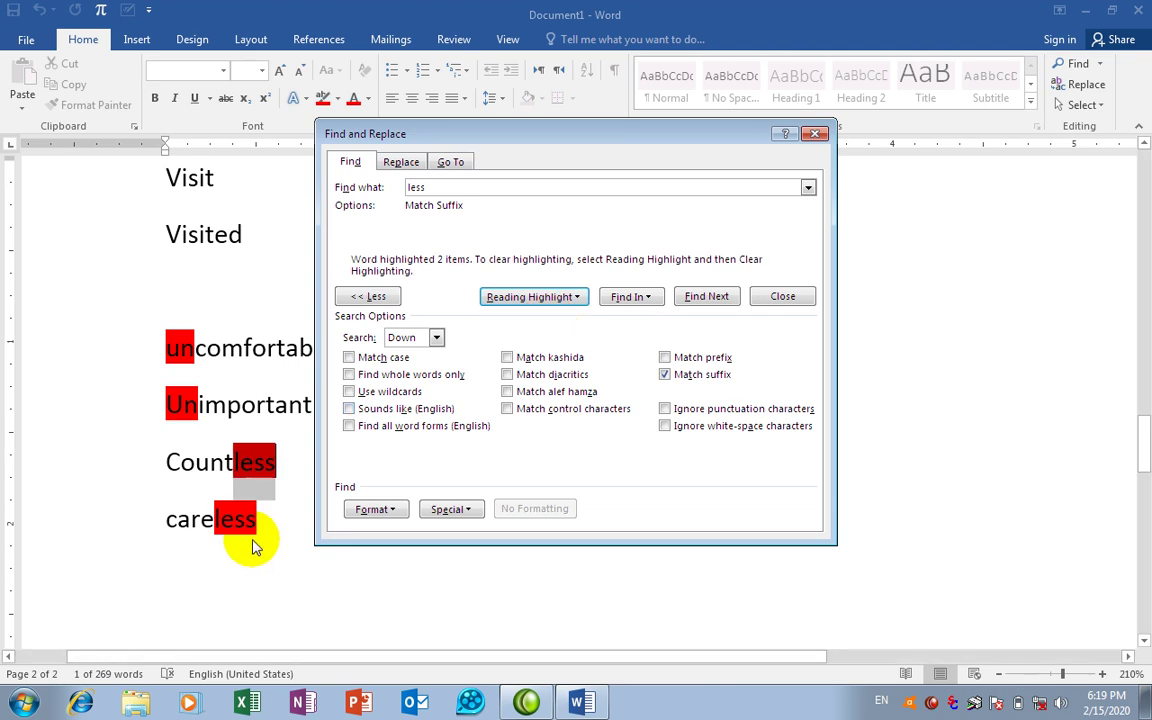
click(668, 374)
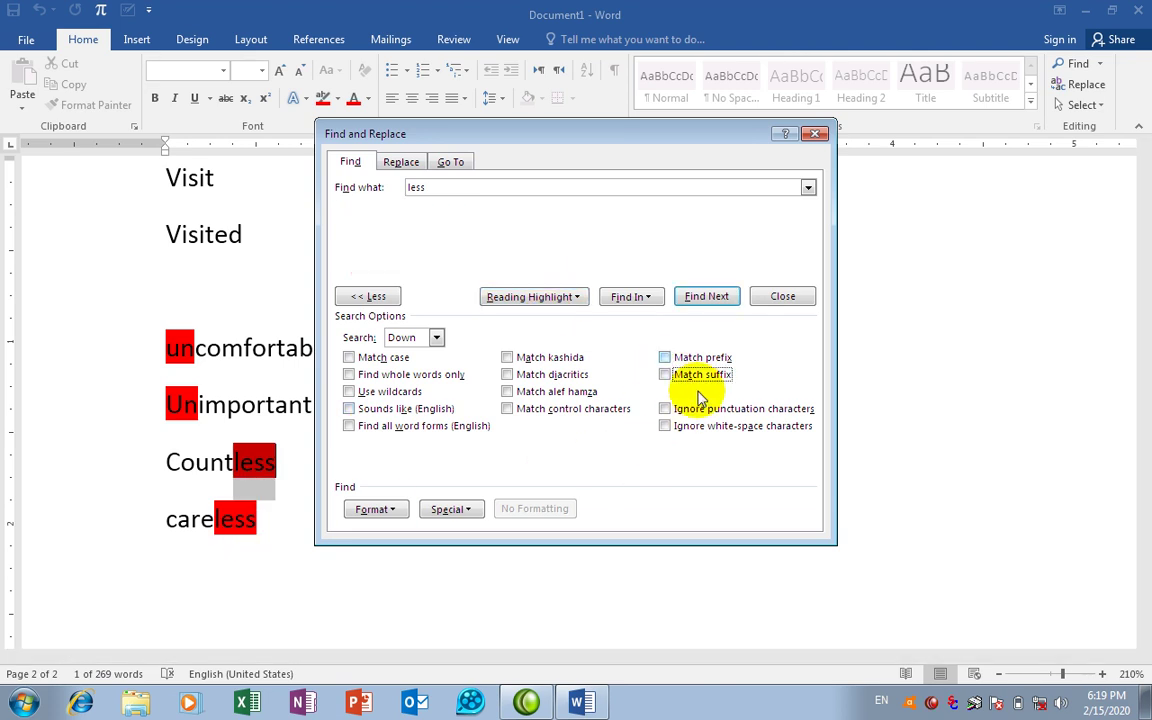
click(566, 573)
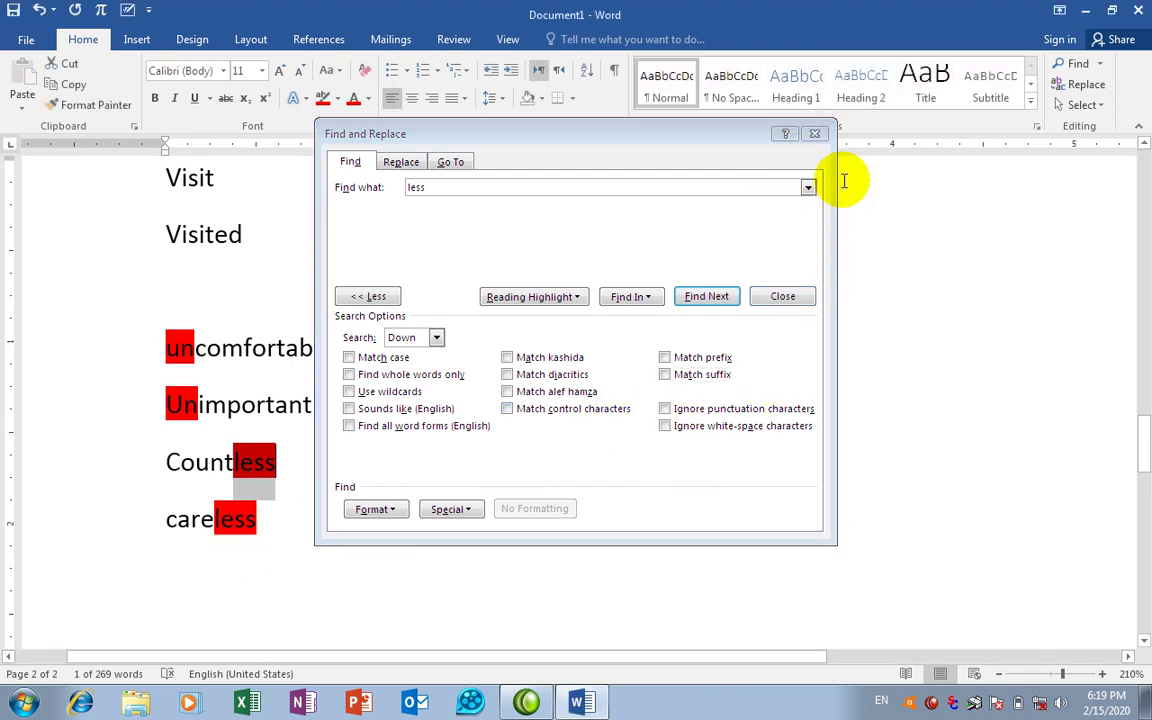
Step: Close the search window and undo the careless line and Countless capitalisation
click(813, 136)
key(ctrl+z)
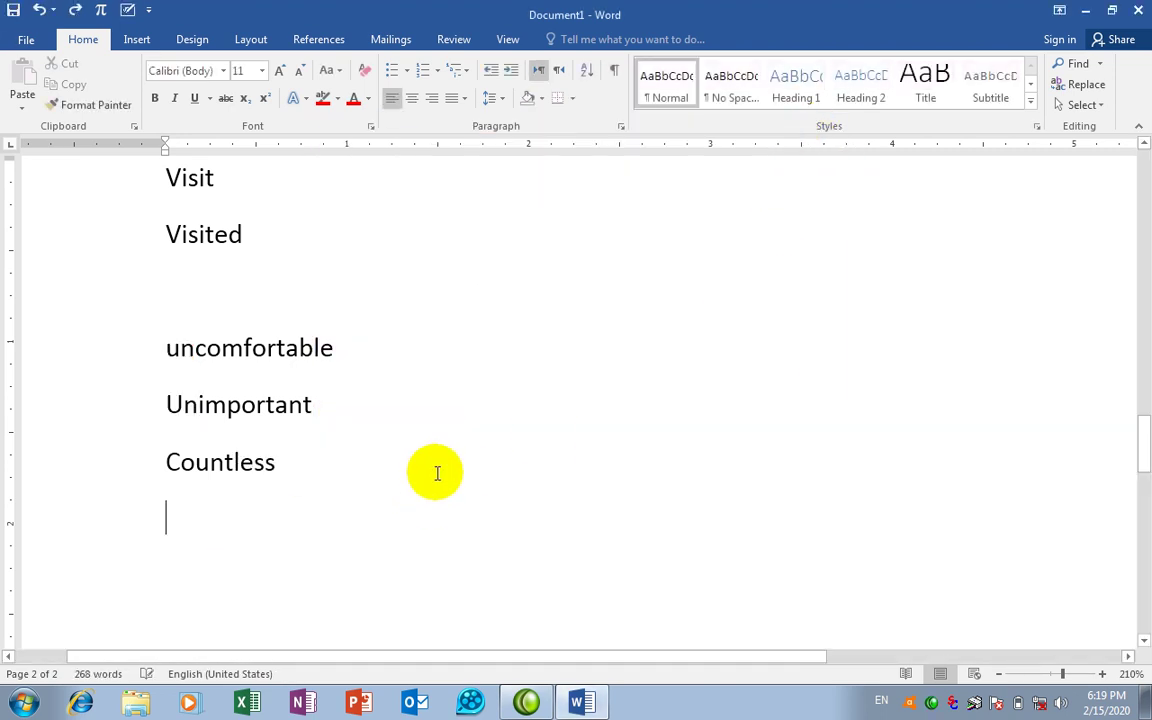
key(ctrl+z)
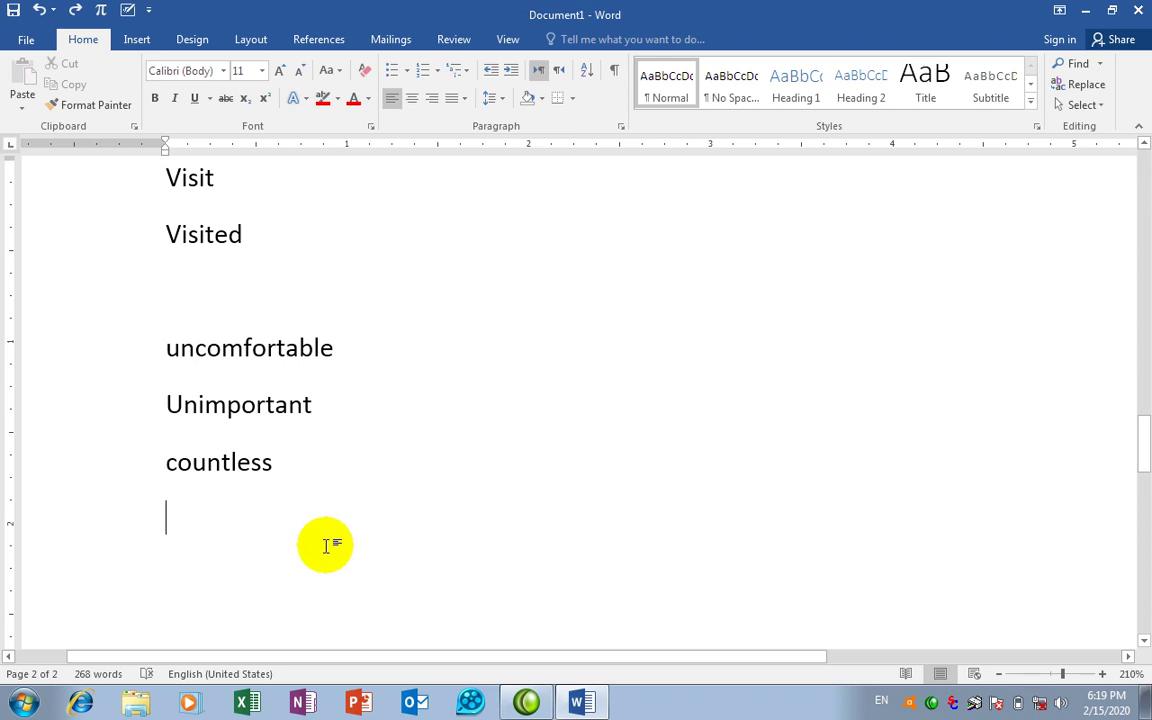
Step: Type Imran Khan, Imran-Khan and Imrankhan on separate lines and reopen Find and Replace
text(Imran Khan)
key(Return)
text(Ima)
key(BackSpace)
text(ran)
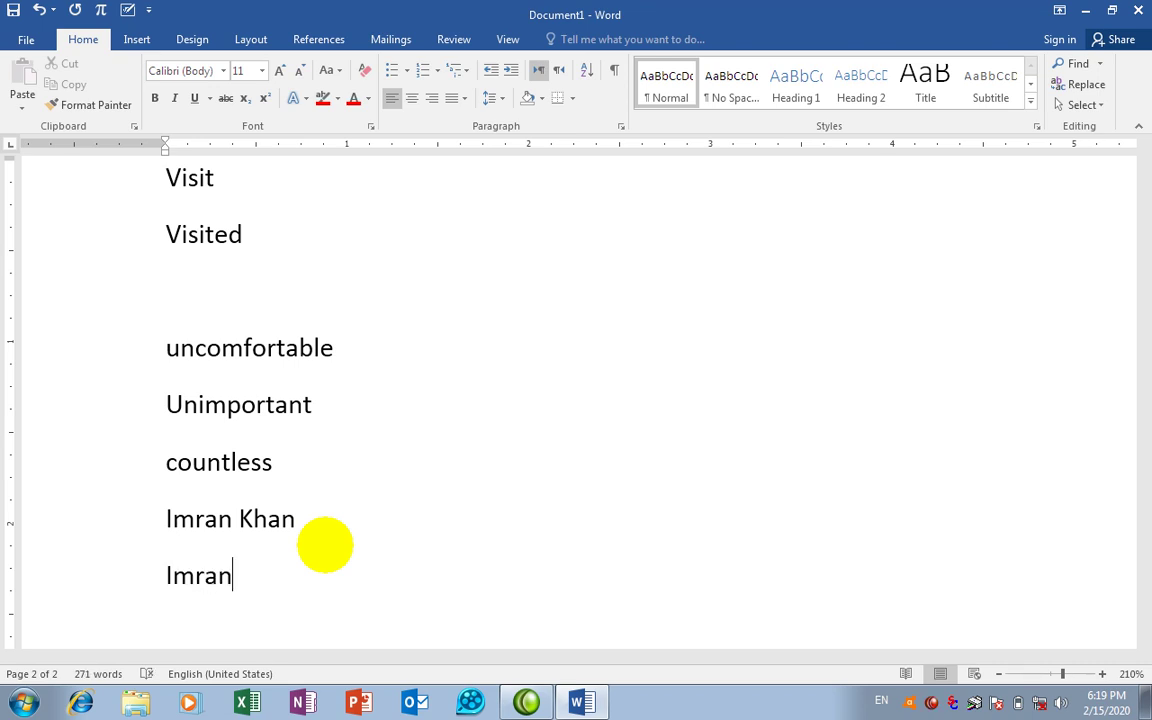
text(-Khan )
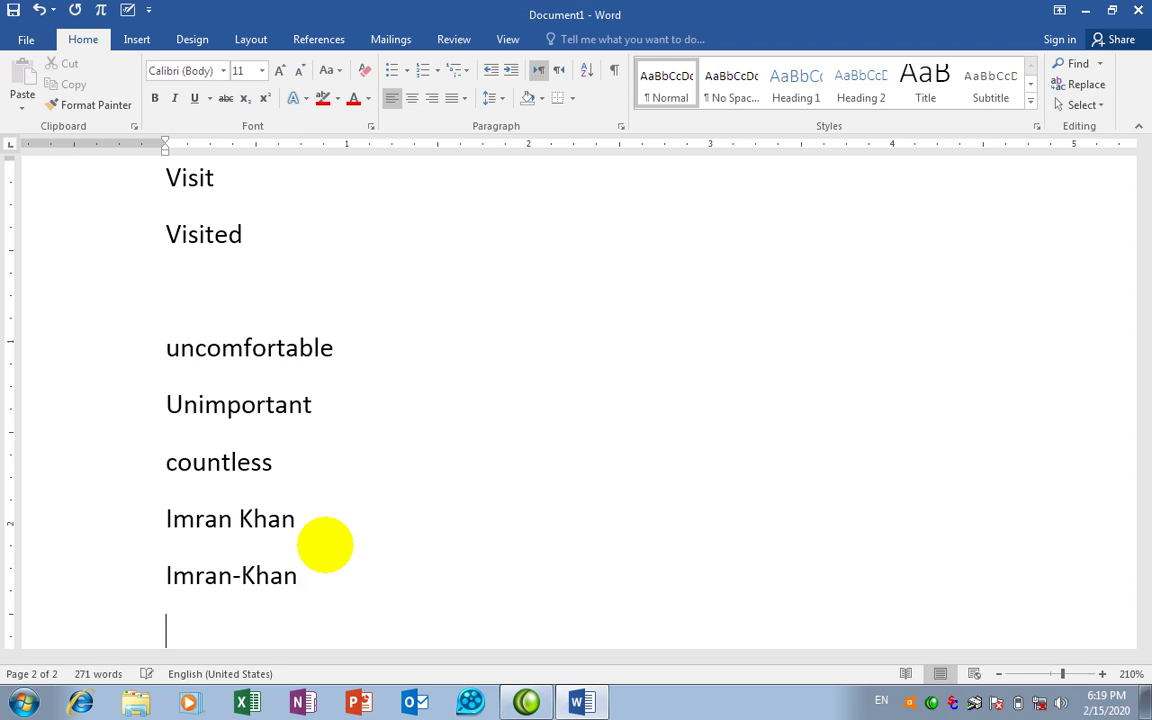
text(Imran)
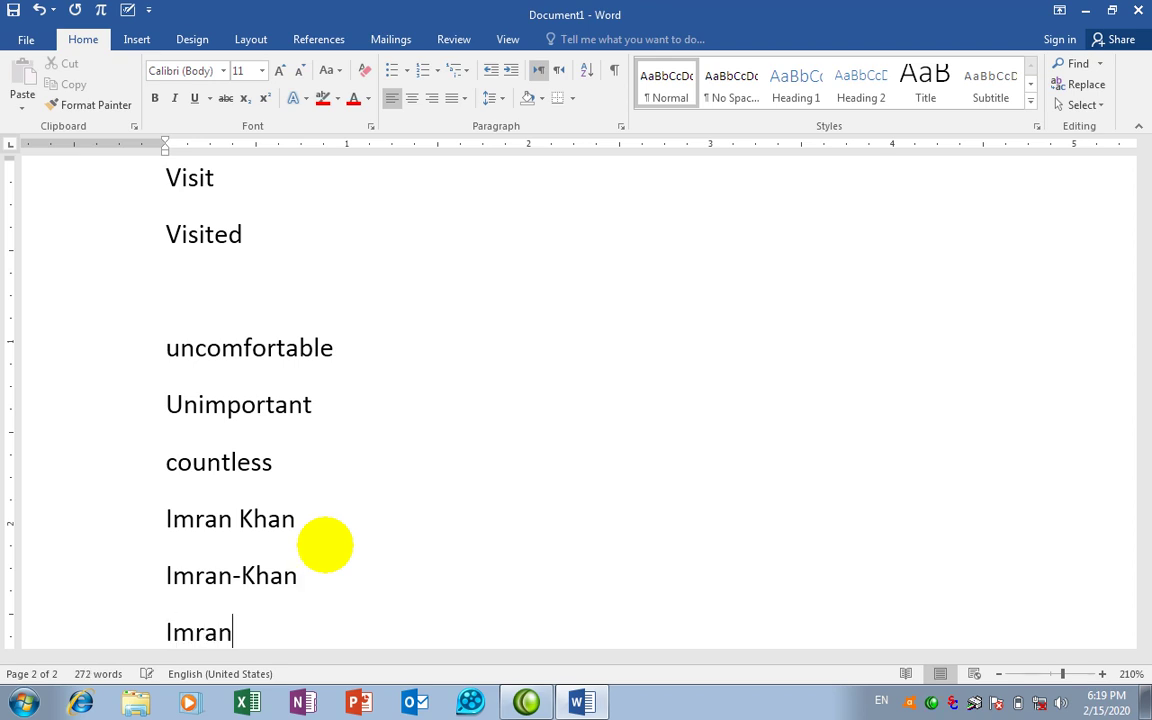
text(khan)
click(299, 575)
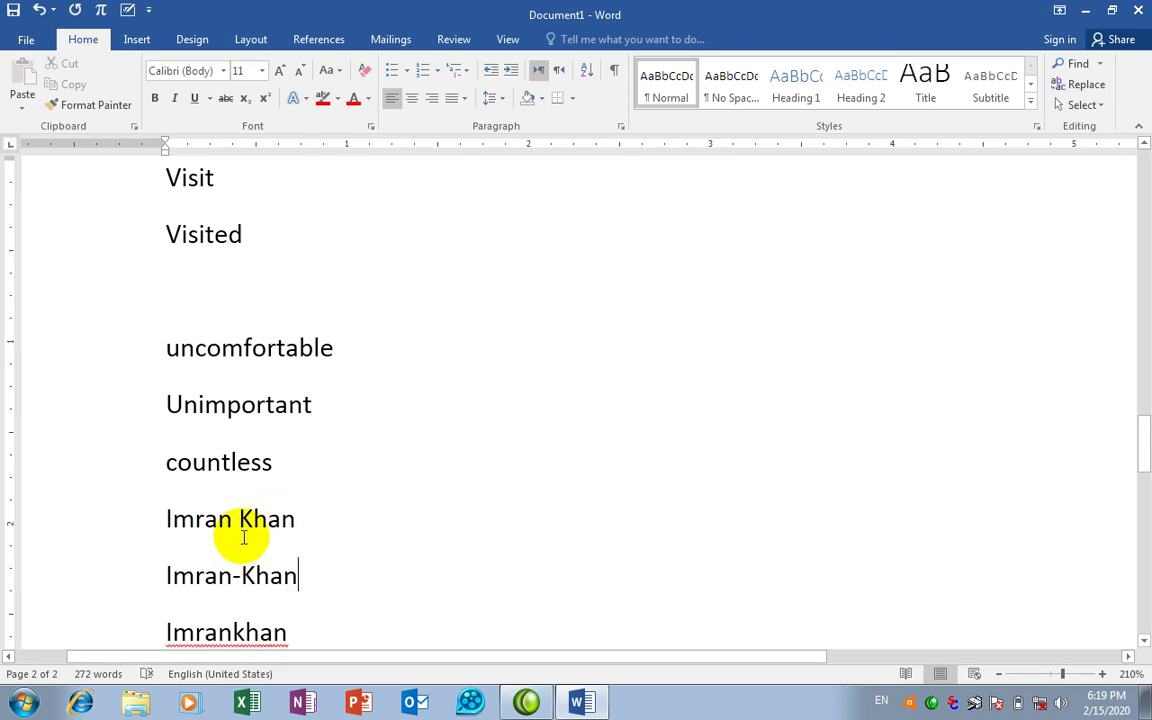
key(ctrl+h)
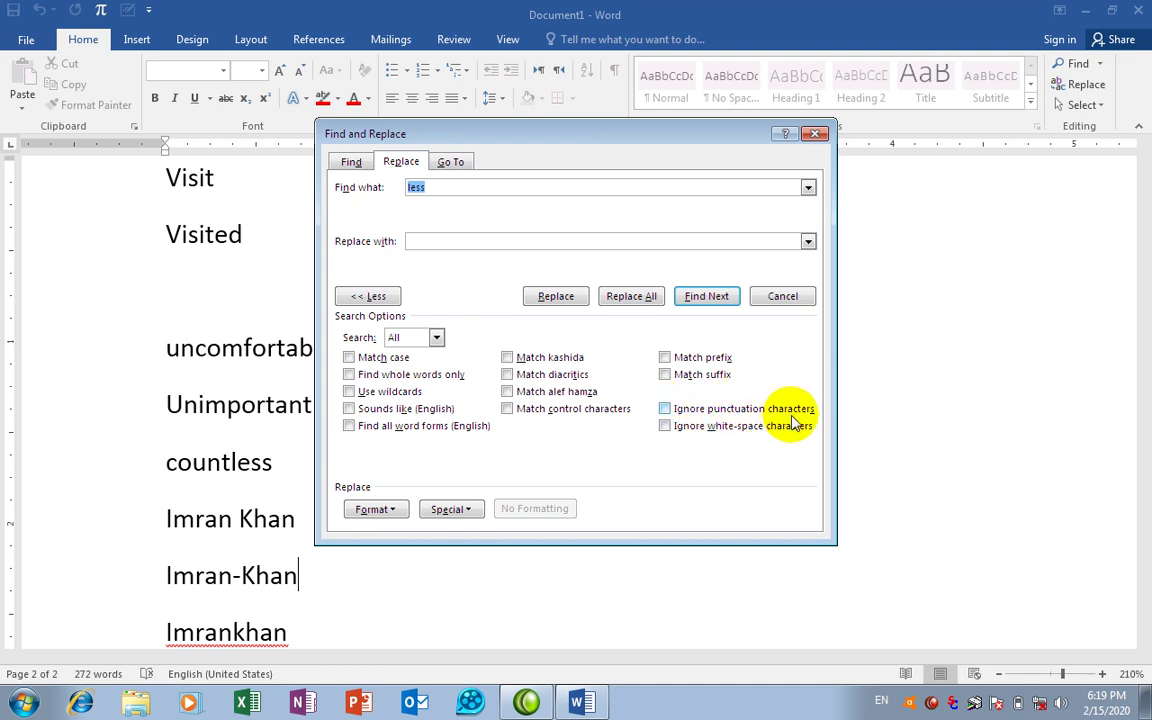
Step: Find 'Imrankhan' on the Find tab, dismiss the end message, and tick Ignore punctuation characters
drag(517, 136, 552, 134)
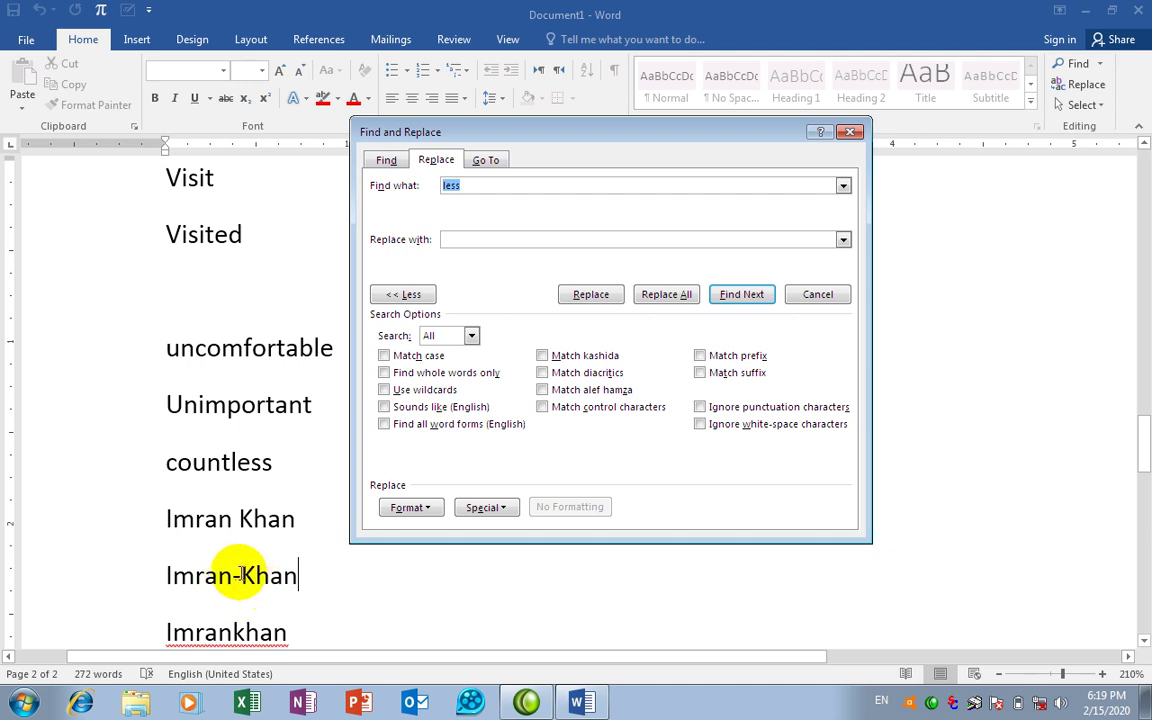
click(386, 160)
double_click(488, 186)
key(Delete)
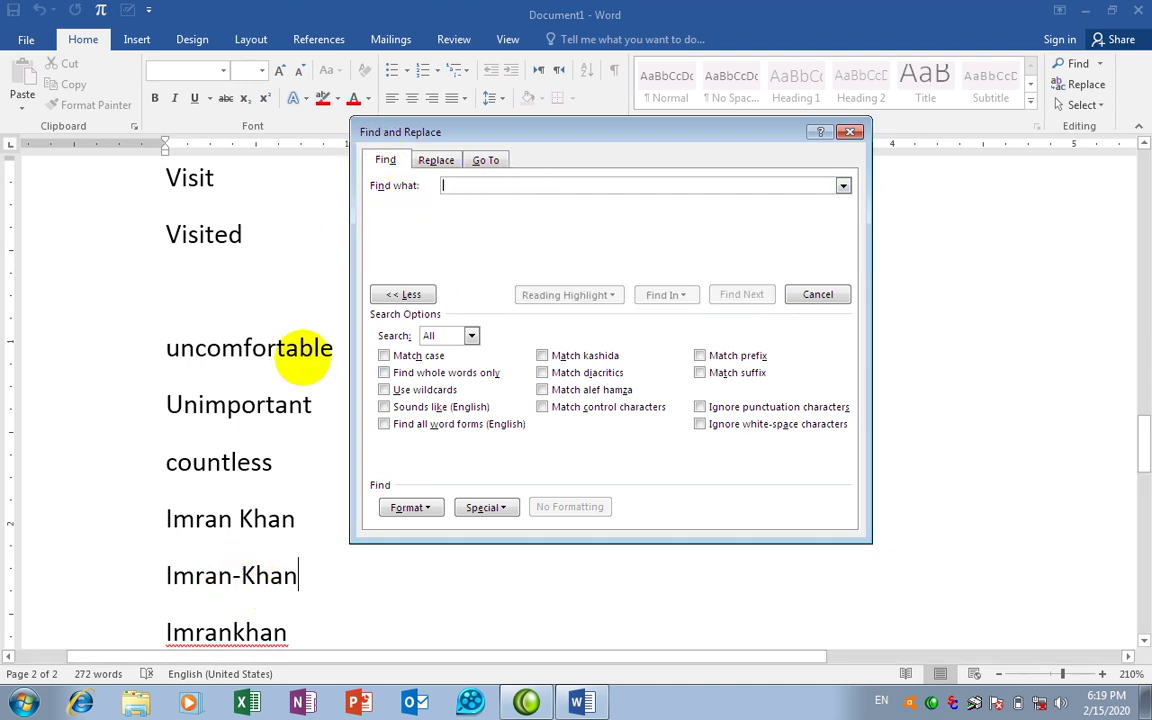
text(Imrankhan)
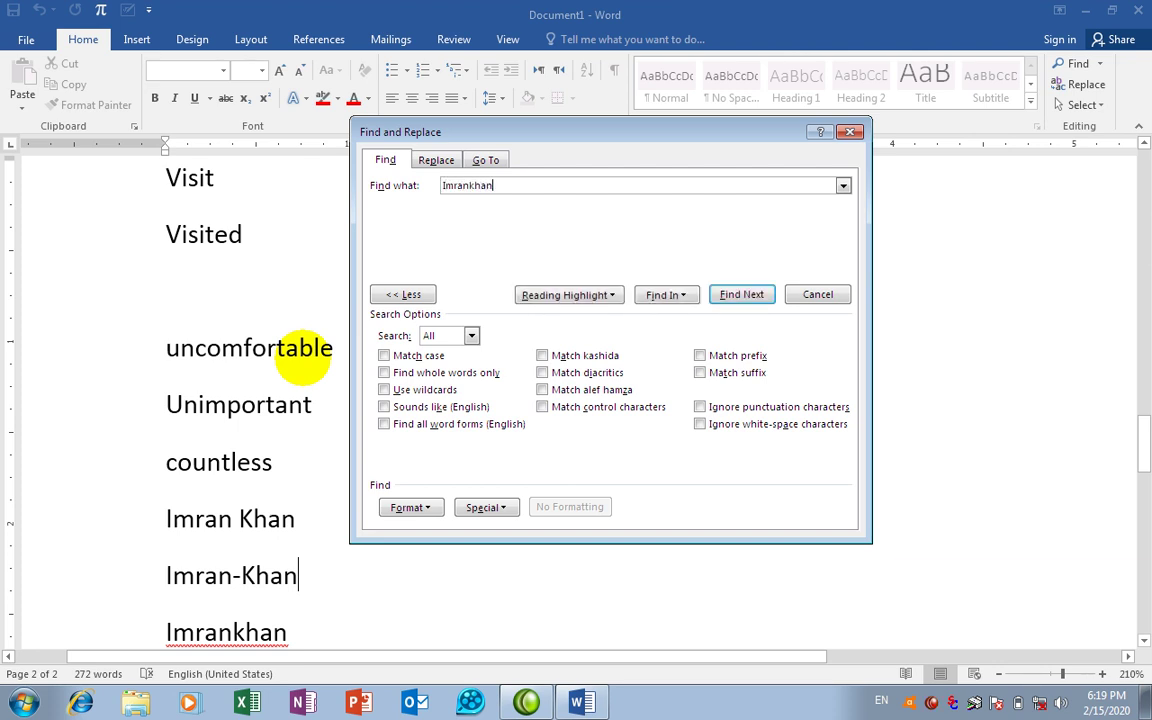
click(741, 293)
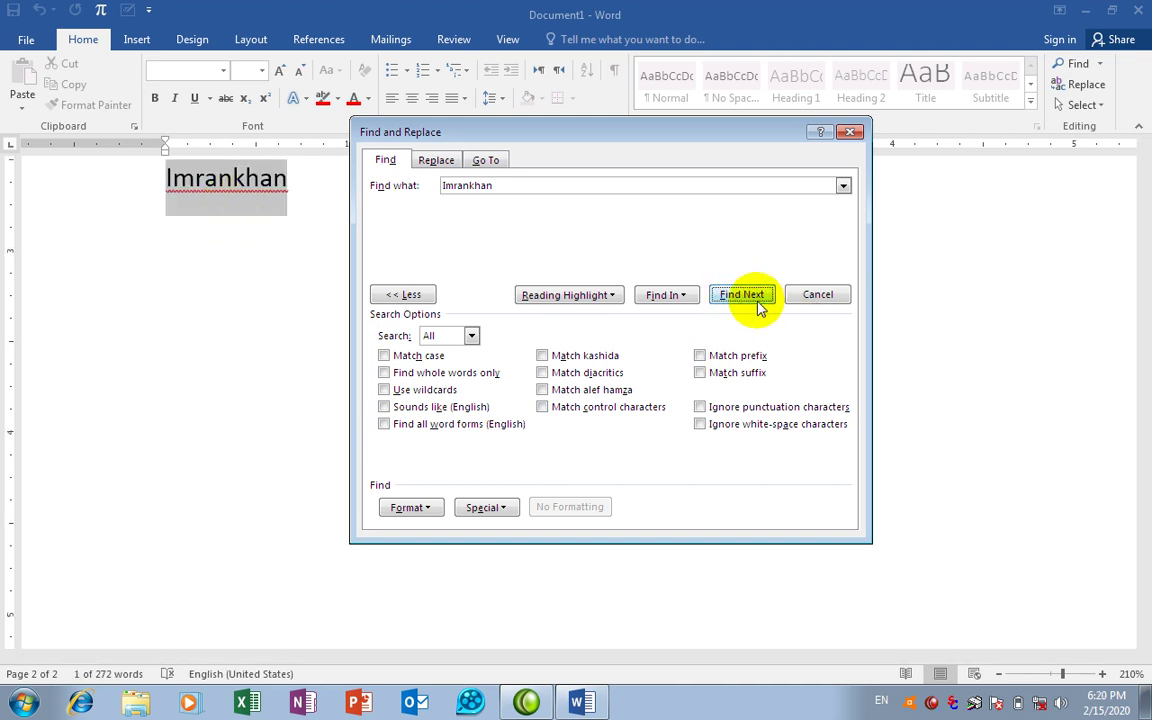
click(735, 300)
click(580, 401)
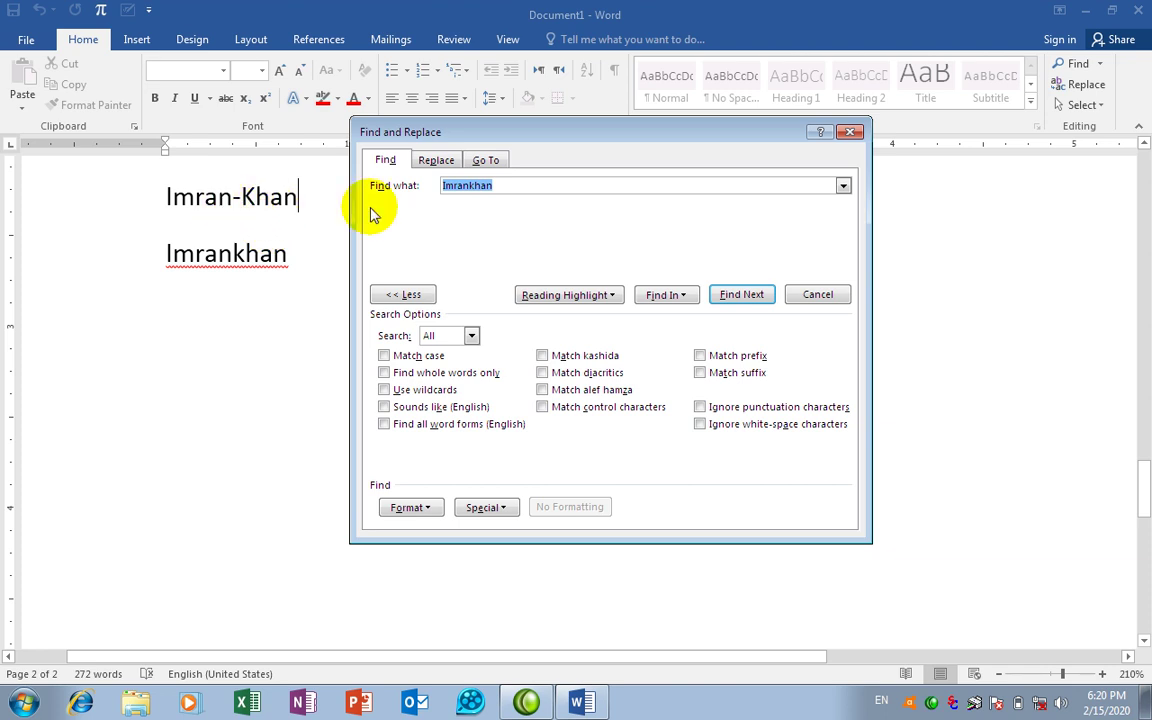
click(705, 408)
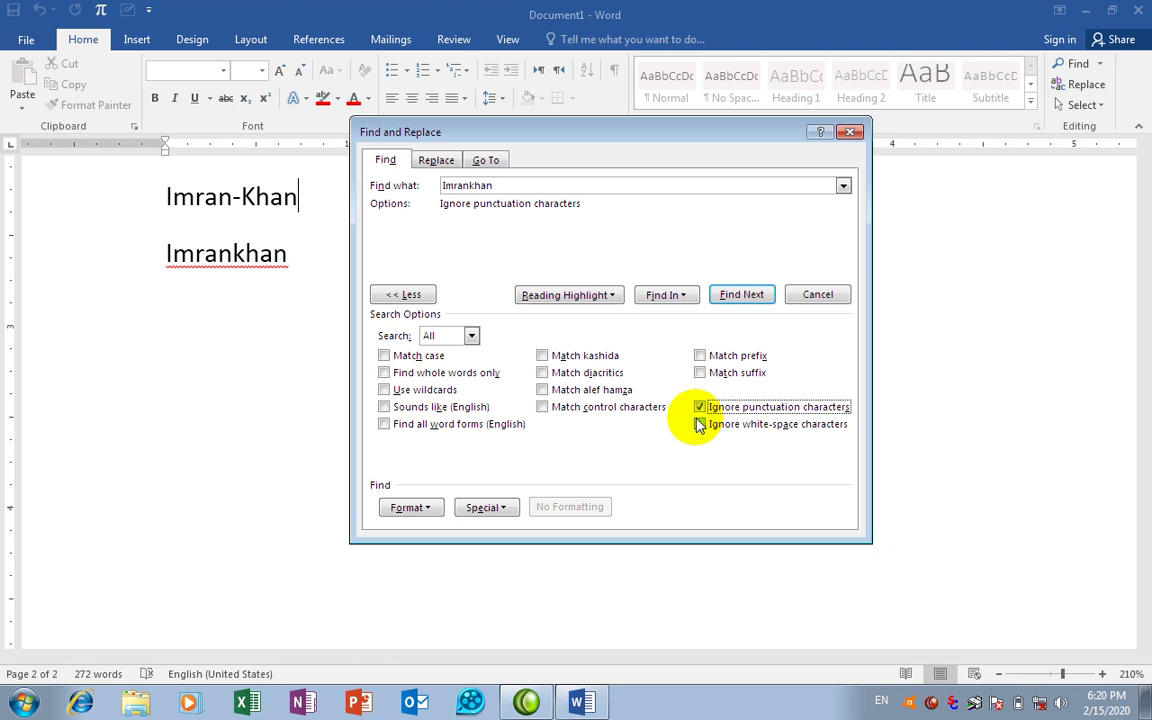
Step: Rerun the Imrankhan search with punctuation ignored so it matches Imran-Khan
click(757, 296)
click(756, 292)
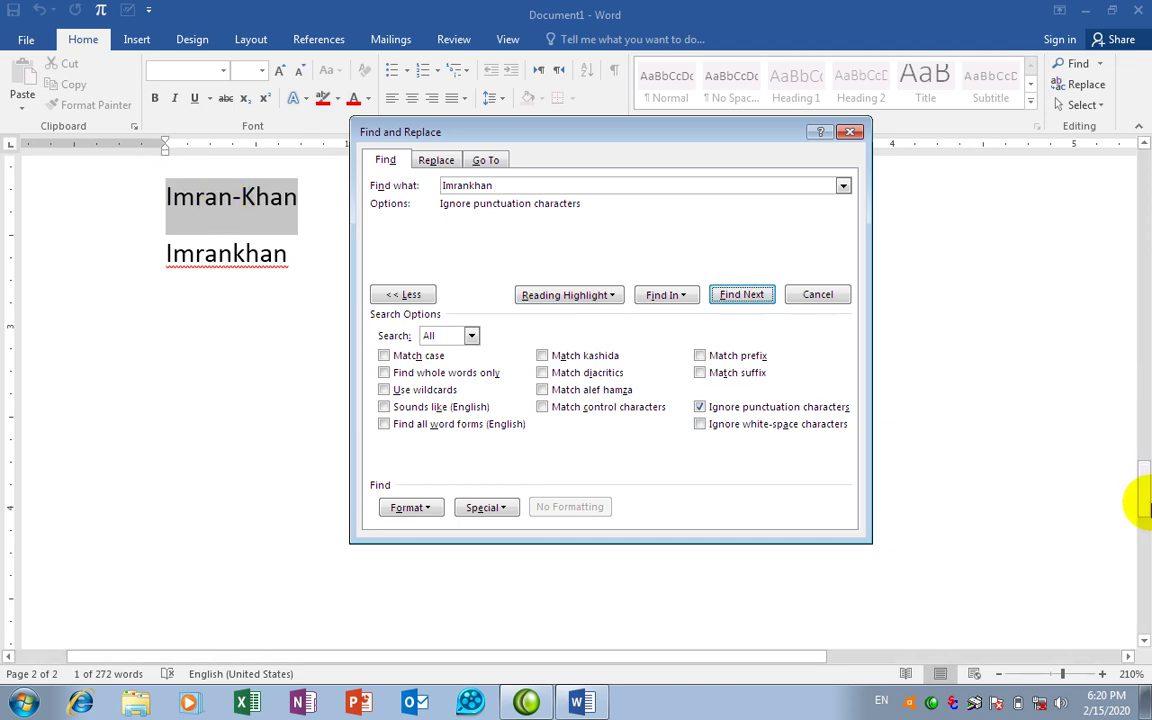
drag(1141, 490, 1146, 474)
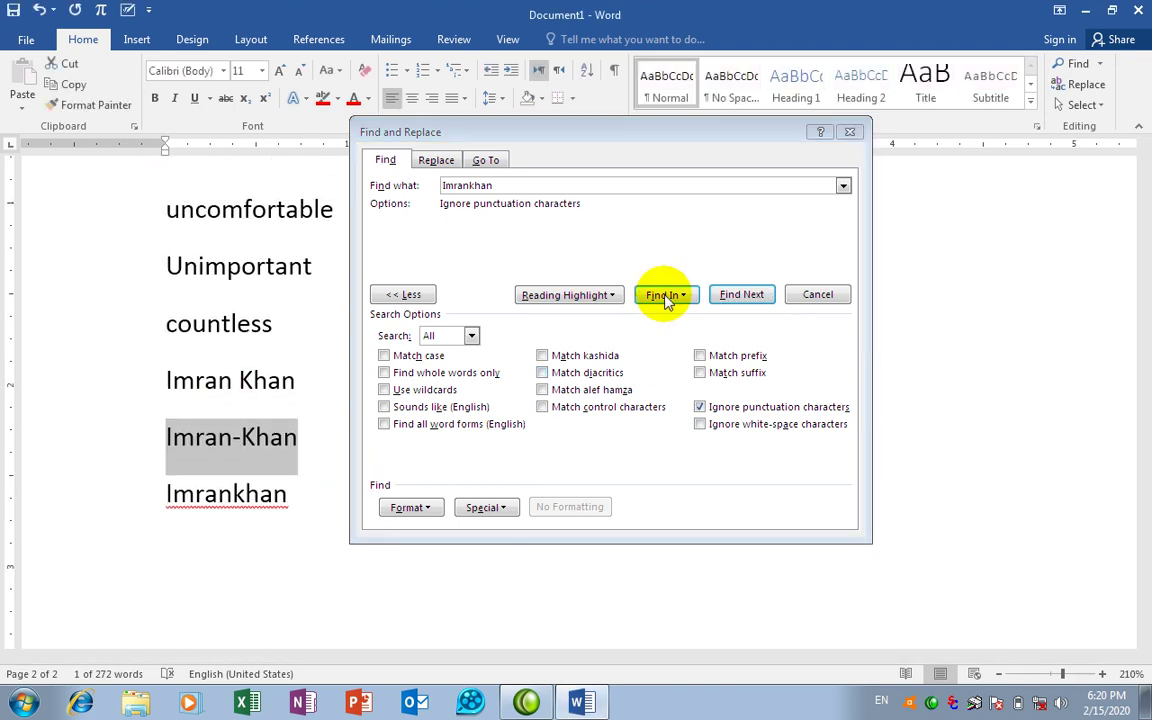
click(730, 293)
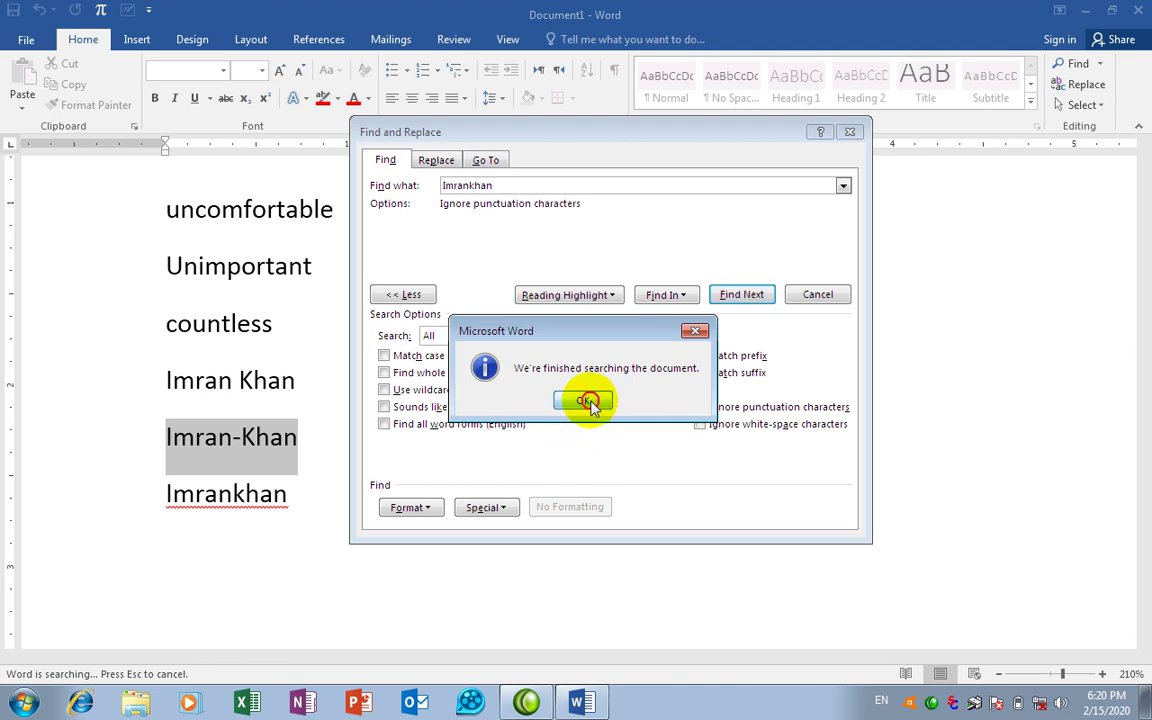
click(589, 403)
drag(1139, 489, 1146, 449)
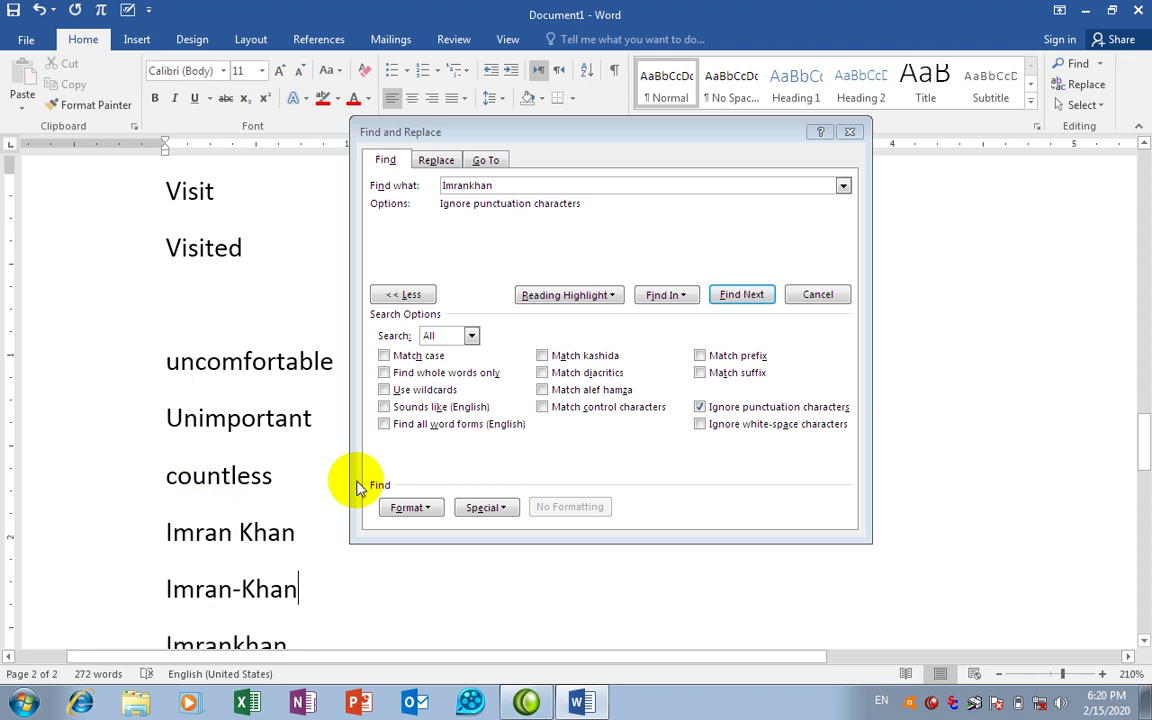
Step: Tick Ignore white-space characters and step through the matching name variants
click(700, 424)
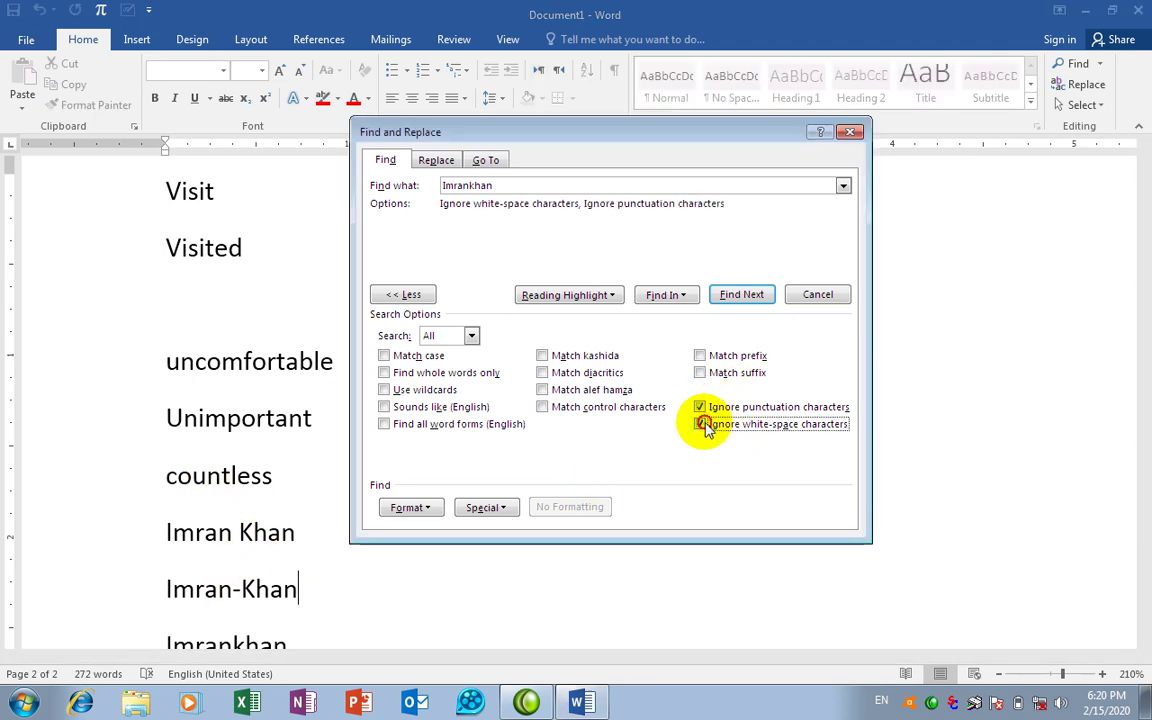
click(741, 295)
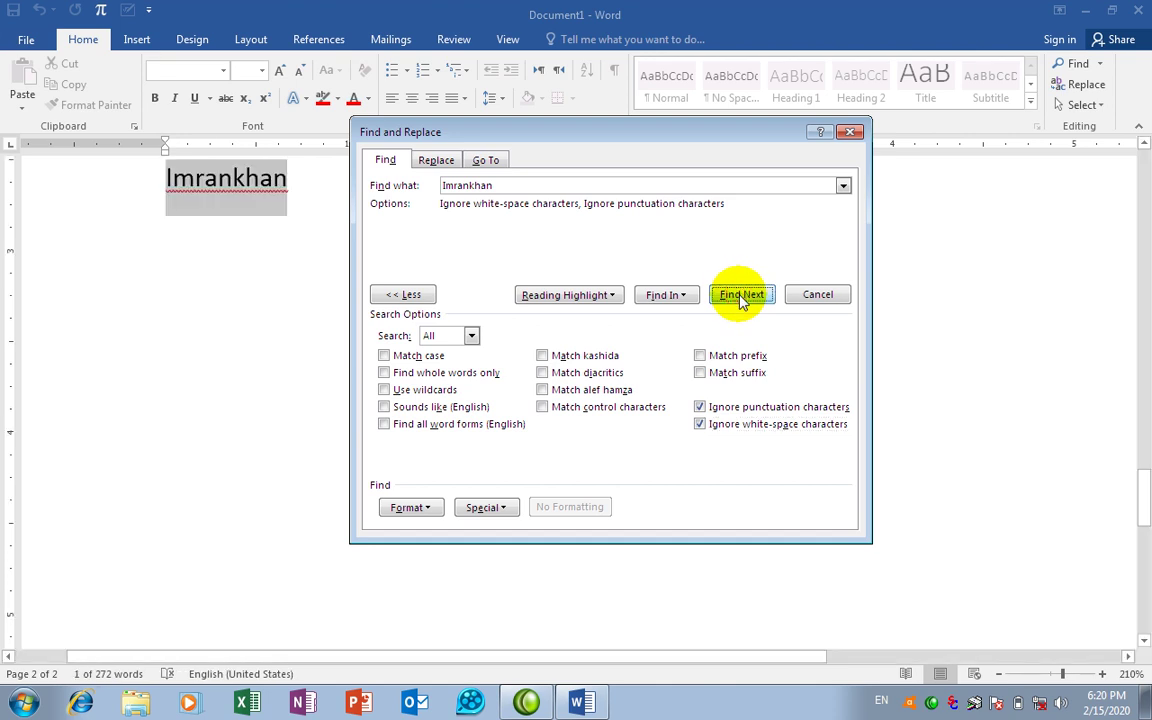
click(741, 295)
click(741, 295)
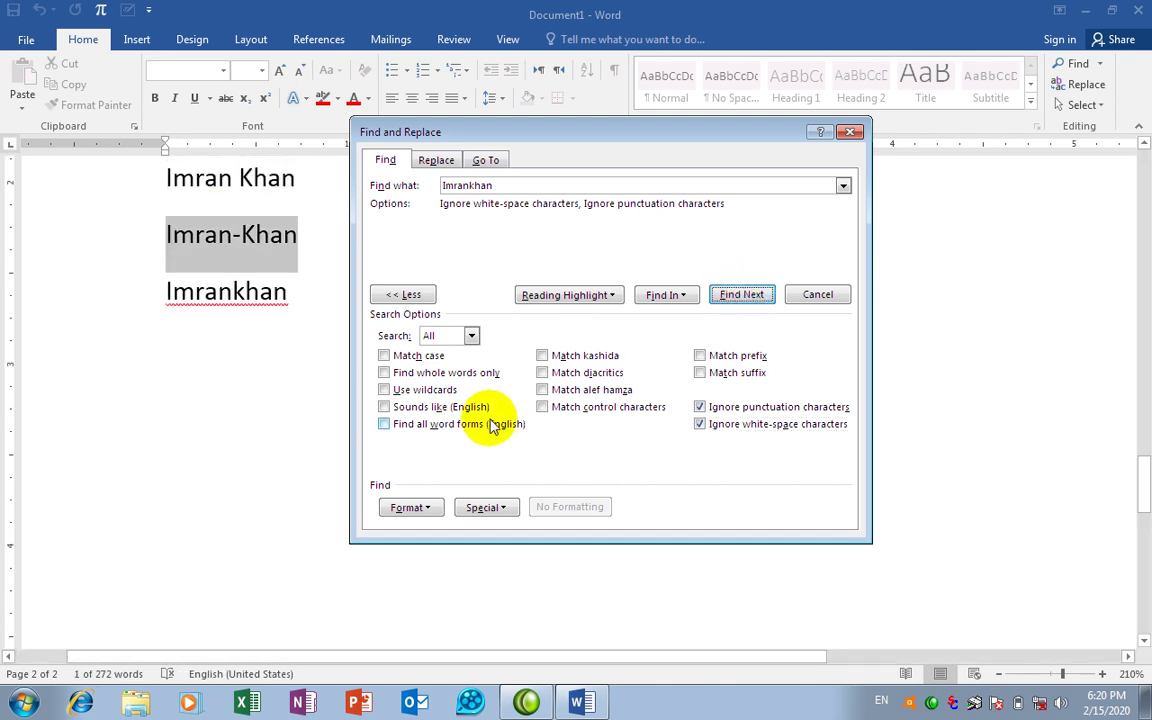
Step: Browse the Format and Special lists, collapse the options with Less, and switch to Replace
click(436, 507)
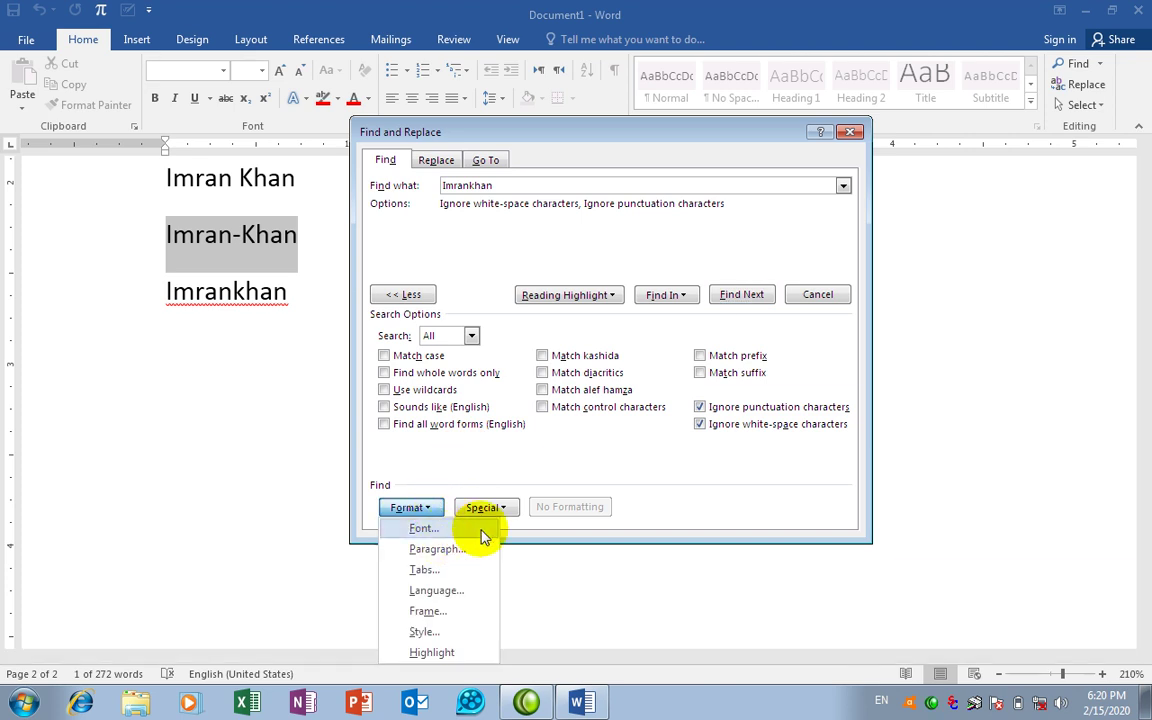
click(500, 507)
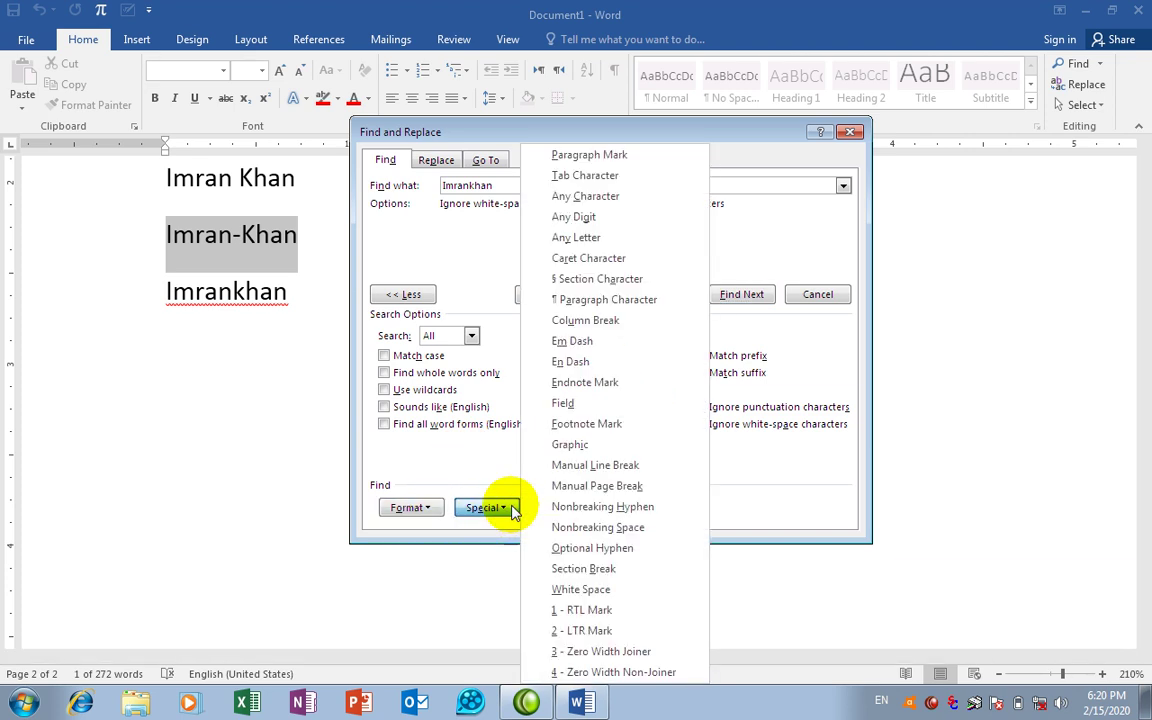
click(528, 135)
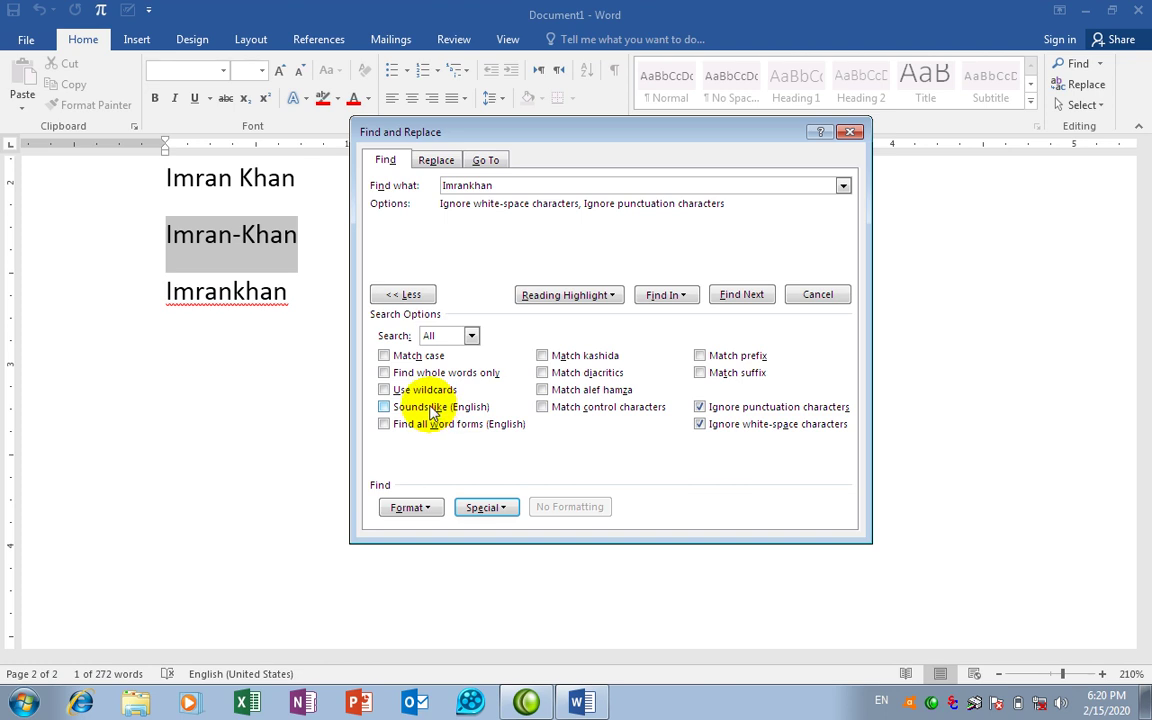
click(403, 295)
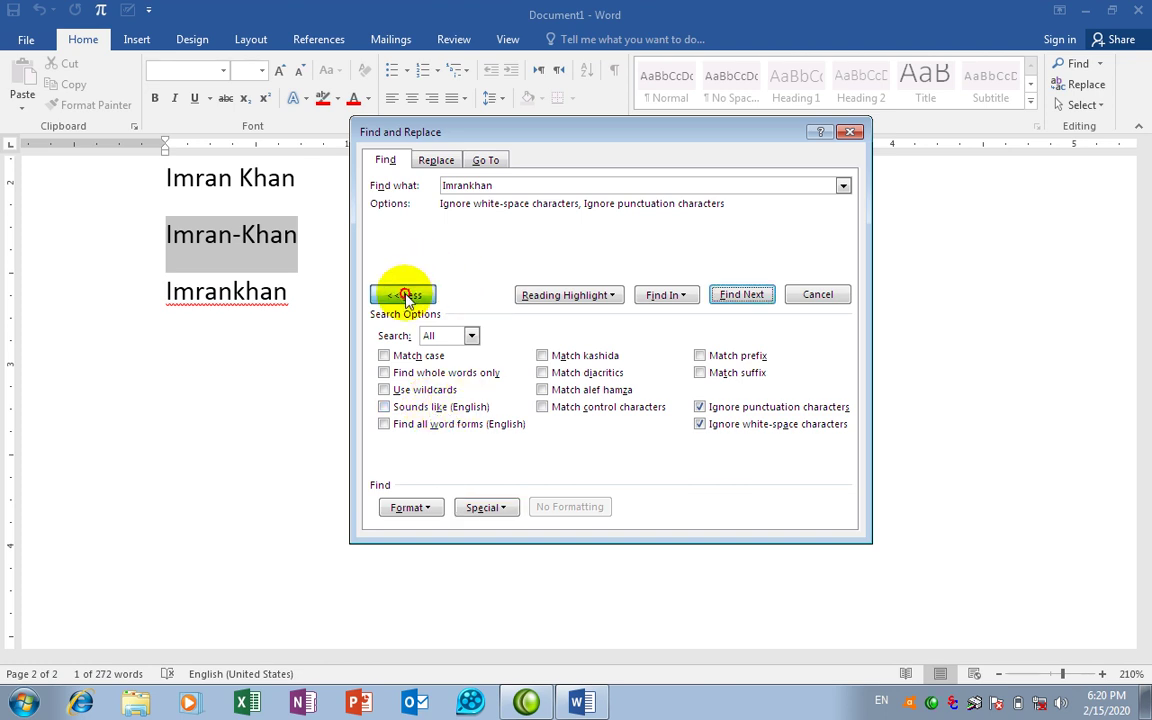
click(436, 161)
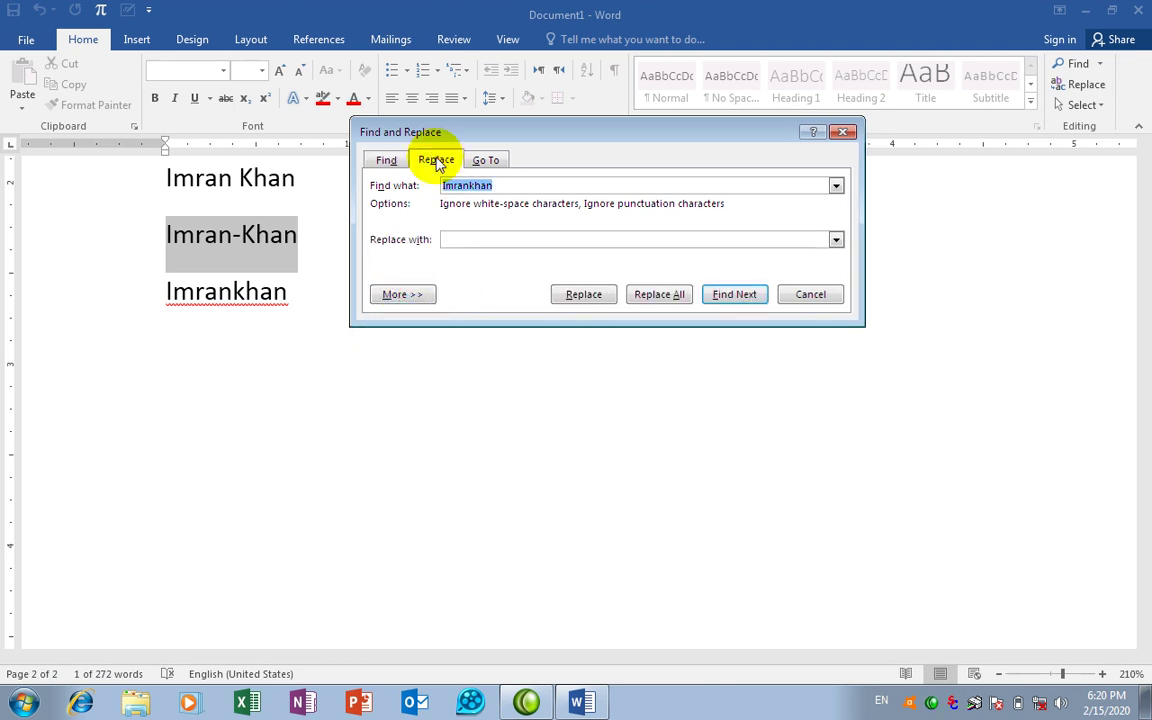